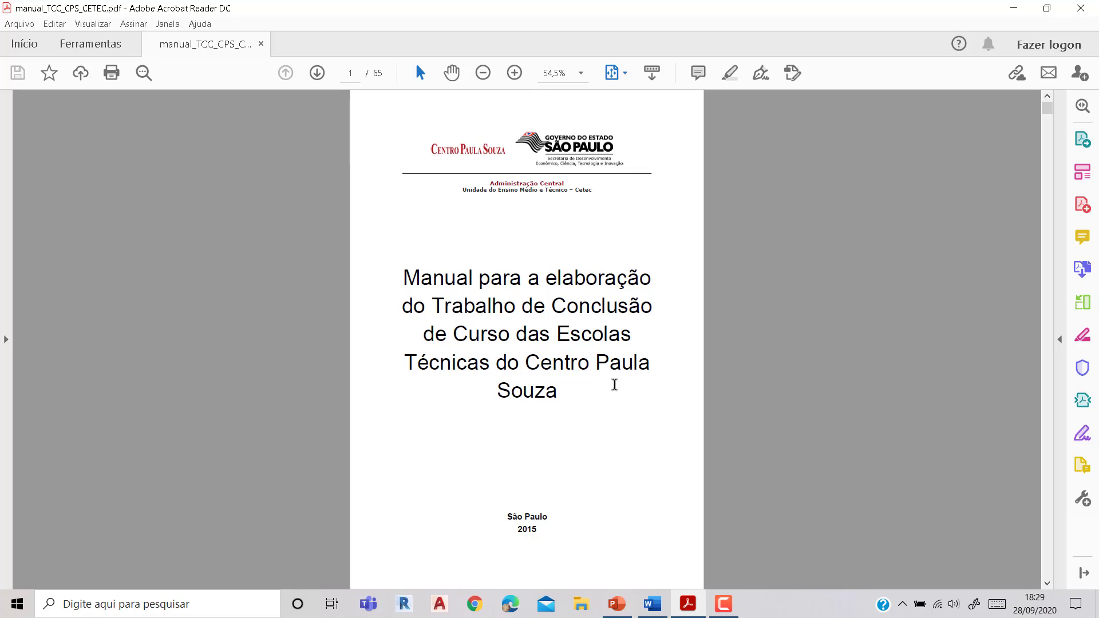
- Look through the TCC manual PDF from the cover to section 2.1.1 on the structure of the monograph
scroll(629, 410, down, 10)
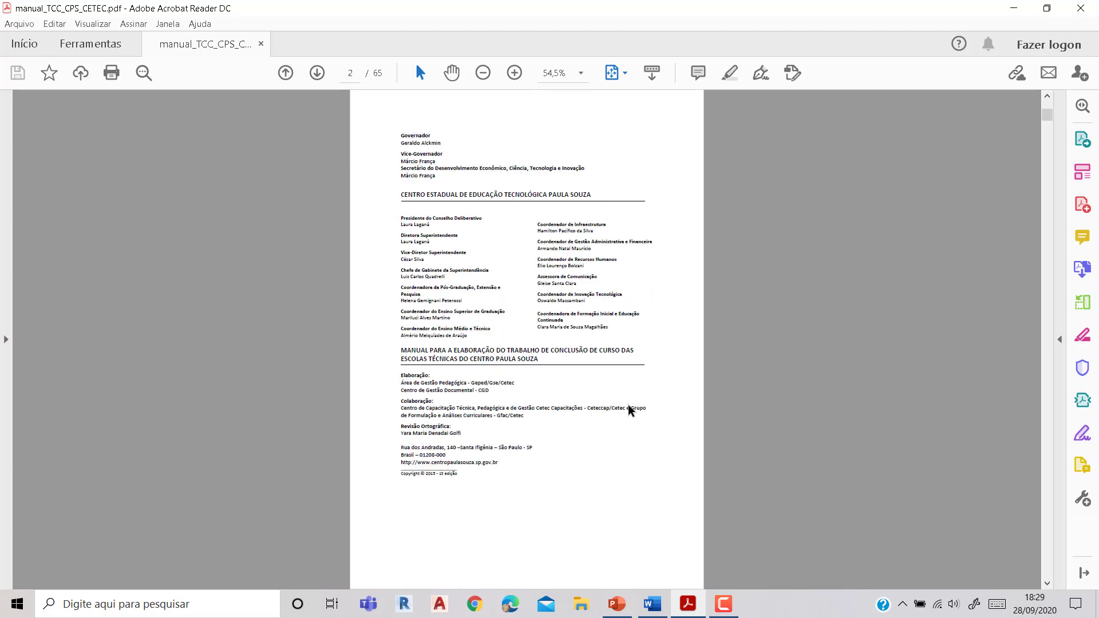
scroll(628, 405, down, 5)
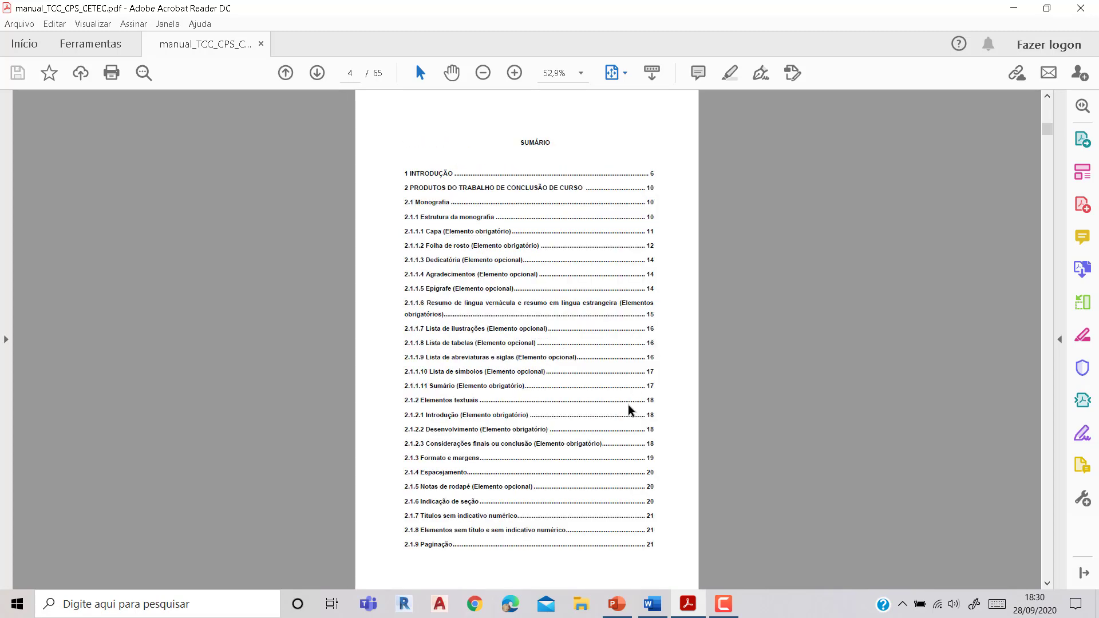
scroll(629, 407, down, 10)
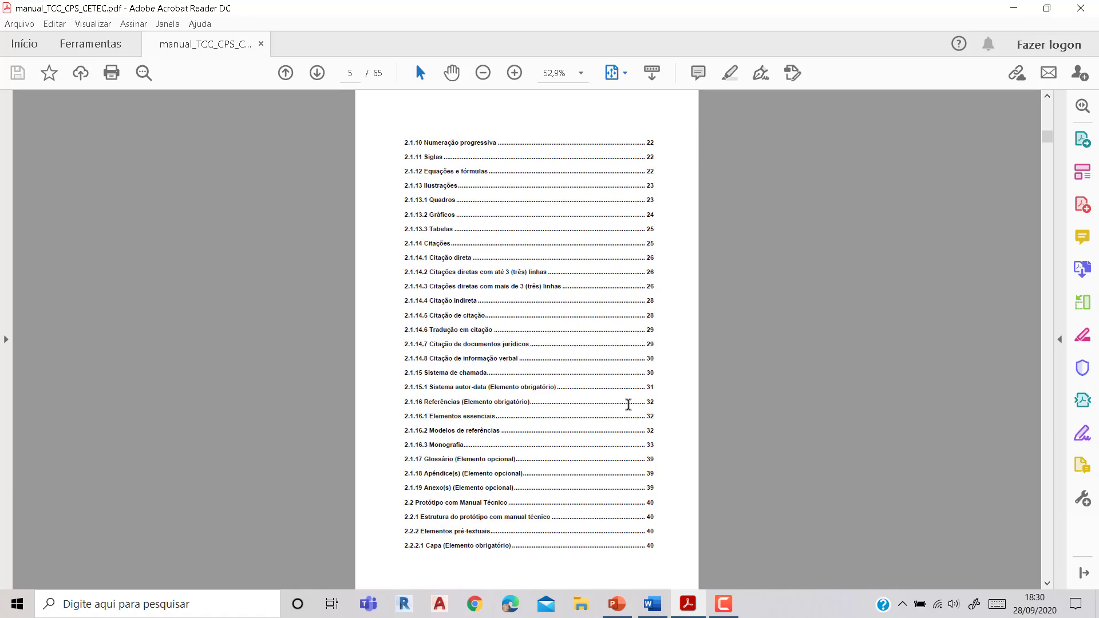
scroll(629, 405, down, 5)
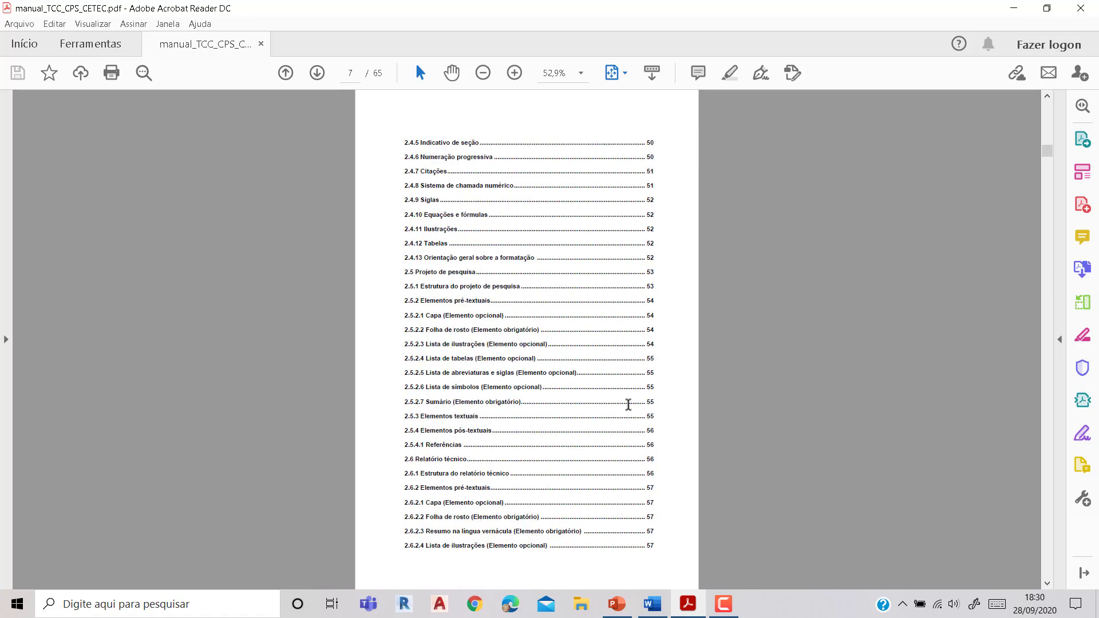
scroll(628, 405, down, 5)
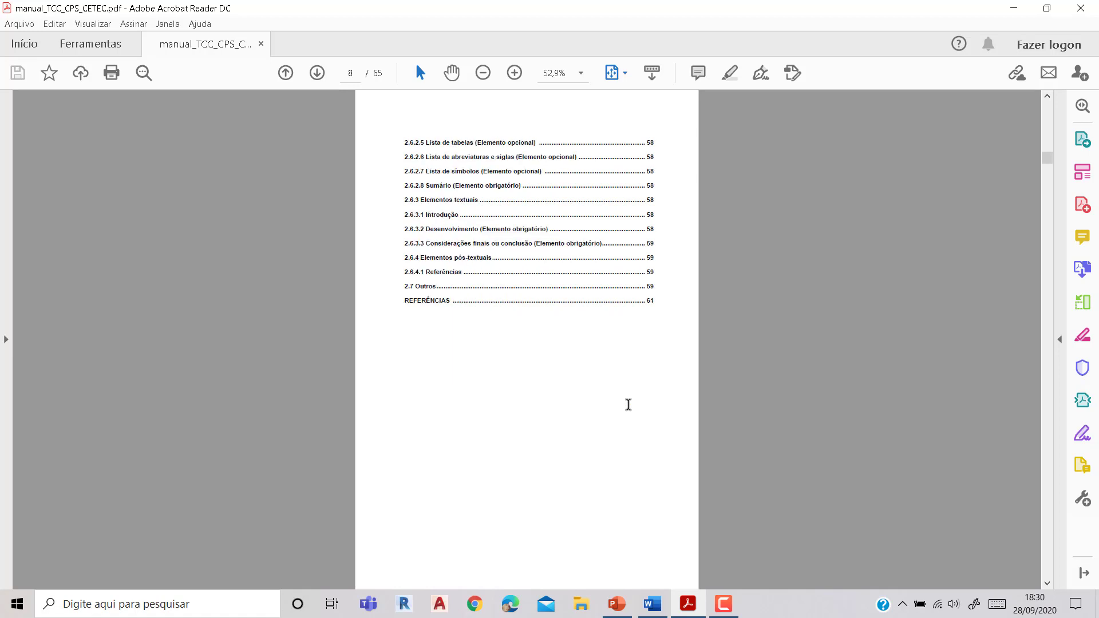
scroll(628, 407, down, 5)
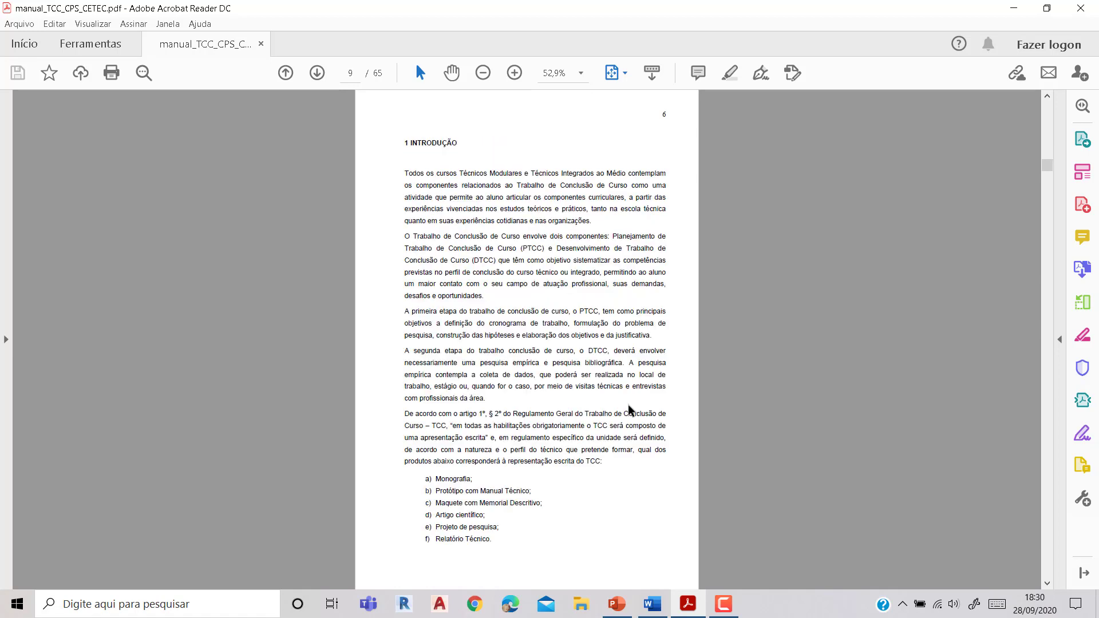
scroll(628, 407, down, 15)
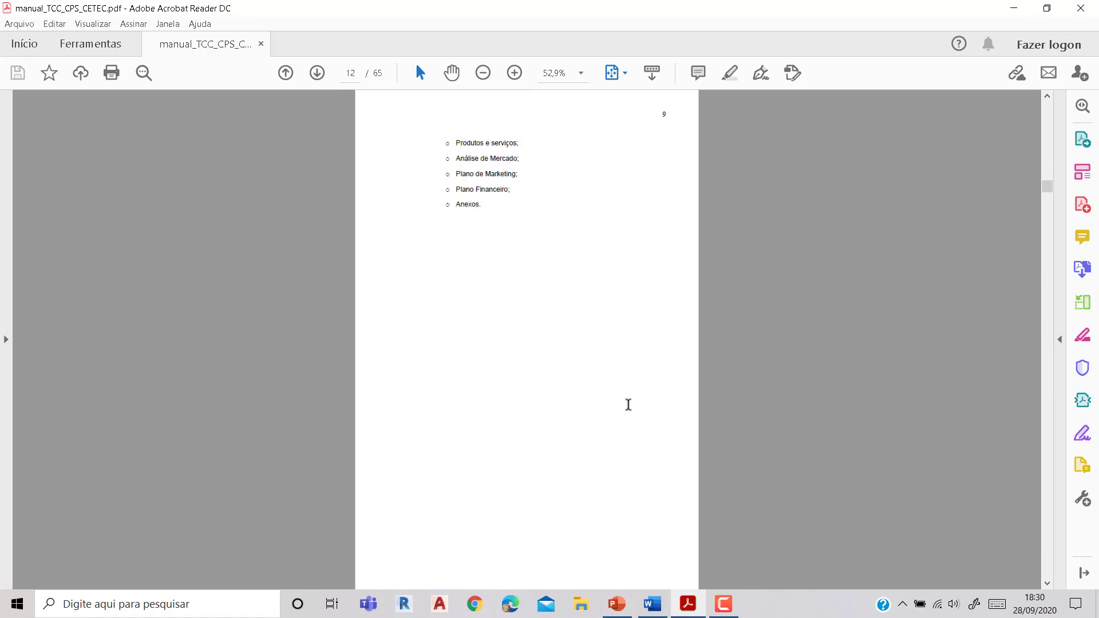
scroll(628, 405, down, 5)
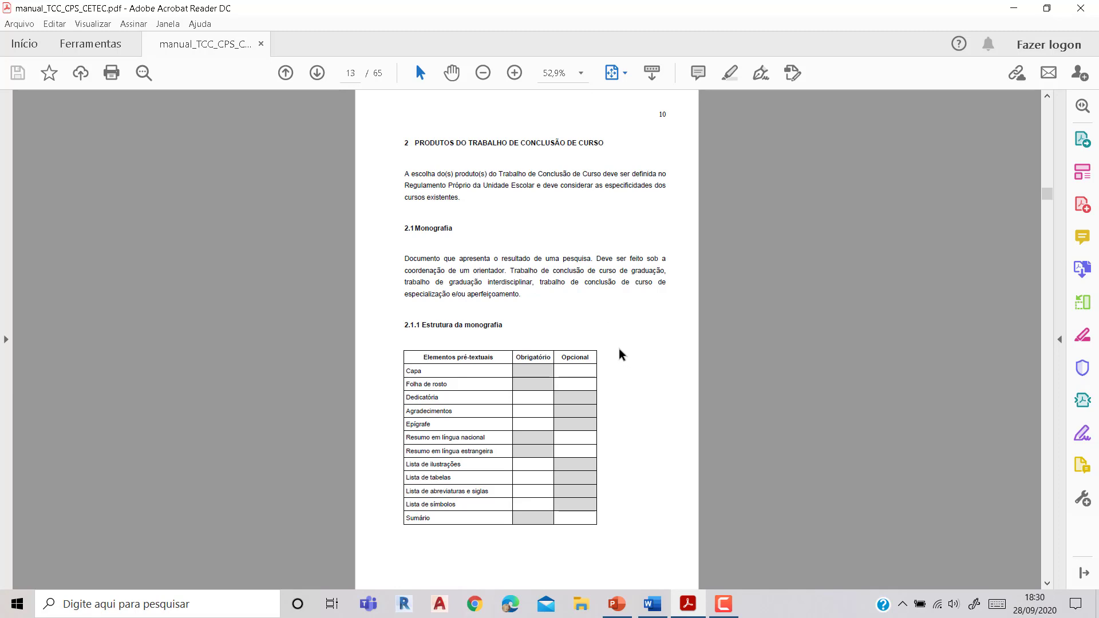
- Switch to the PowerPoint slide show AULA 1_Word.pptx and go through the opening slides to the font configuration slide
click(654, 602)
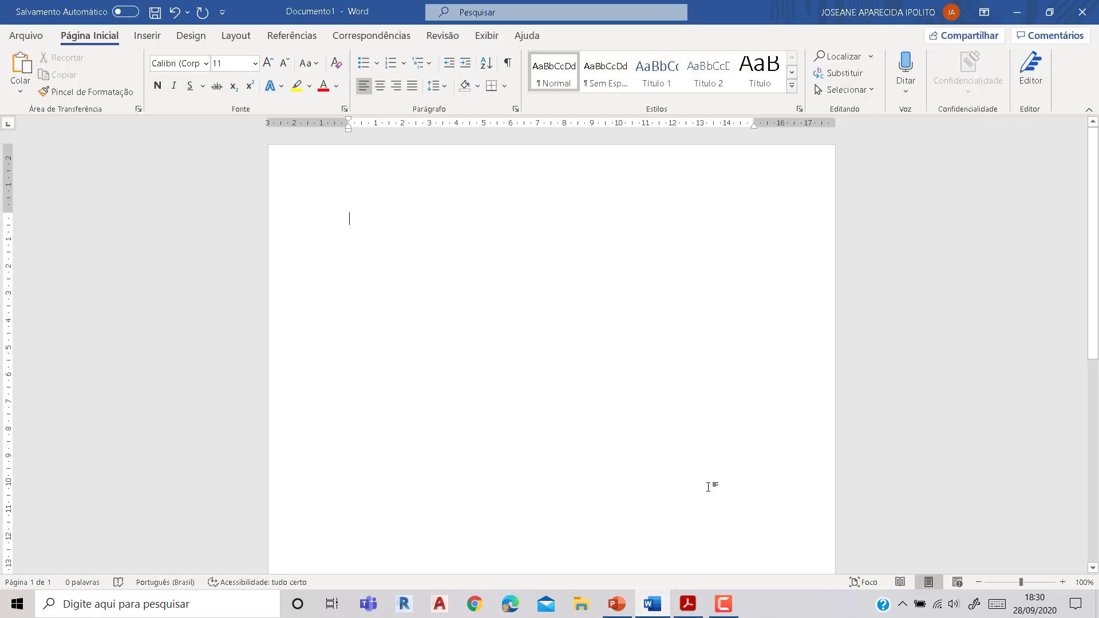
click(613, 612)
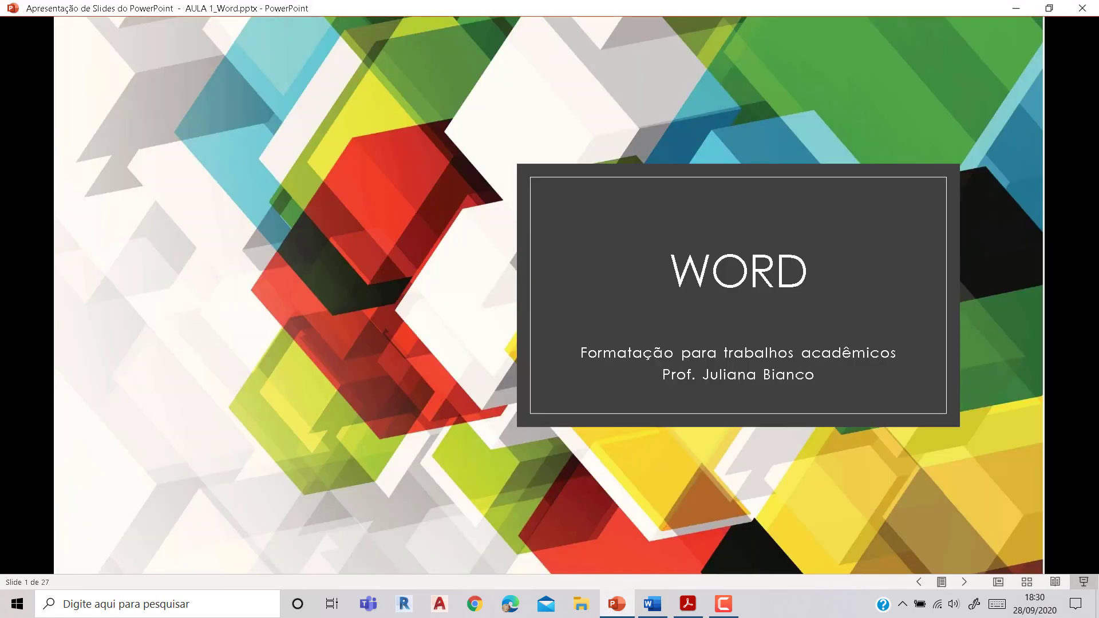
key(Right)
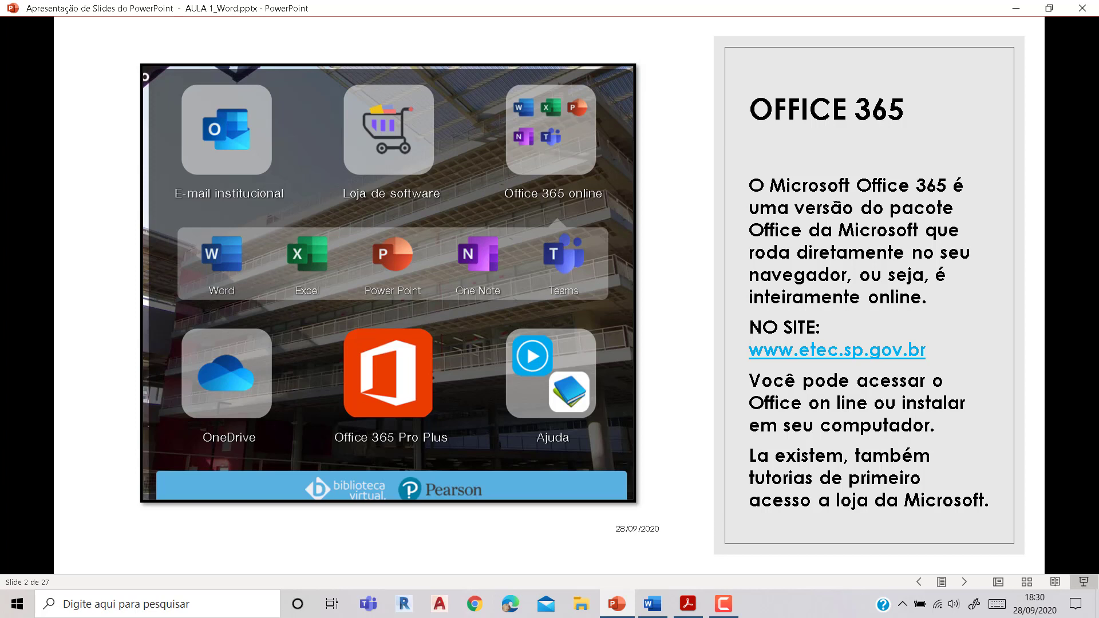
key(Right)
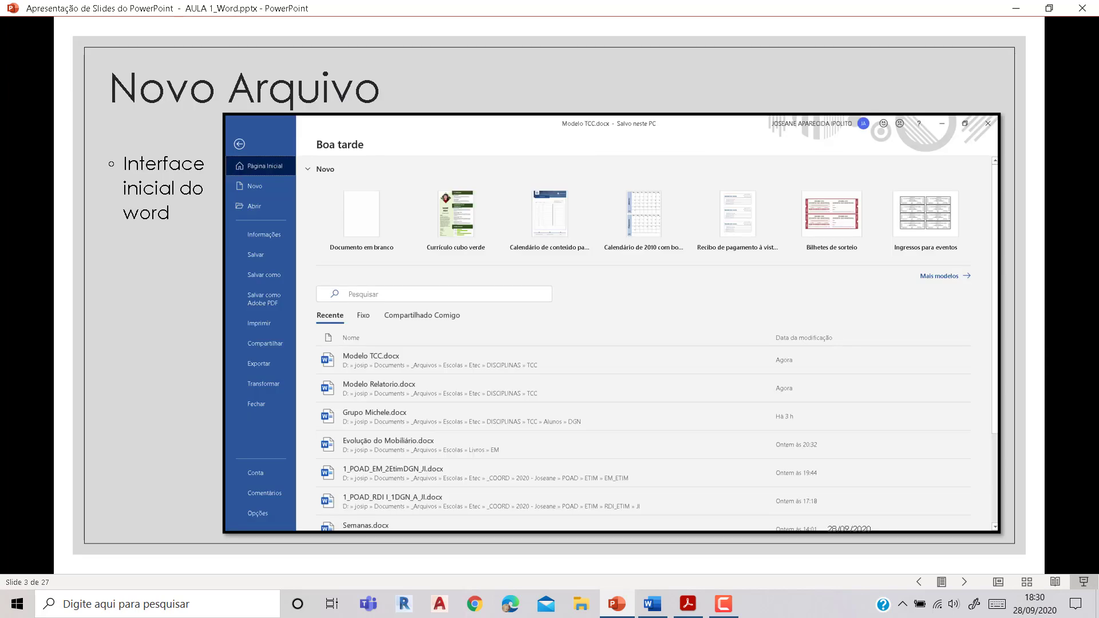
key(Right)
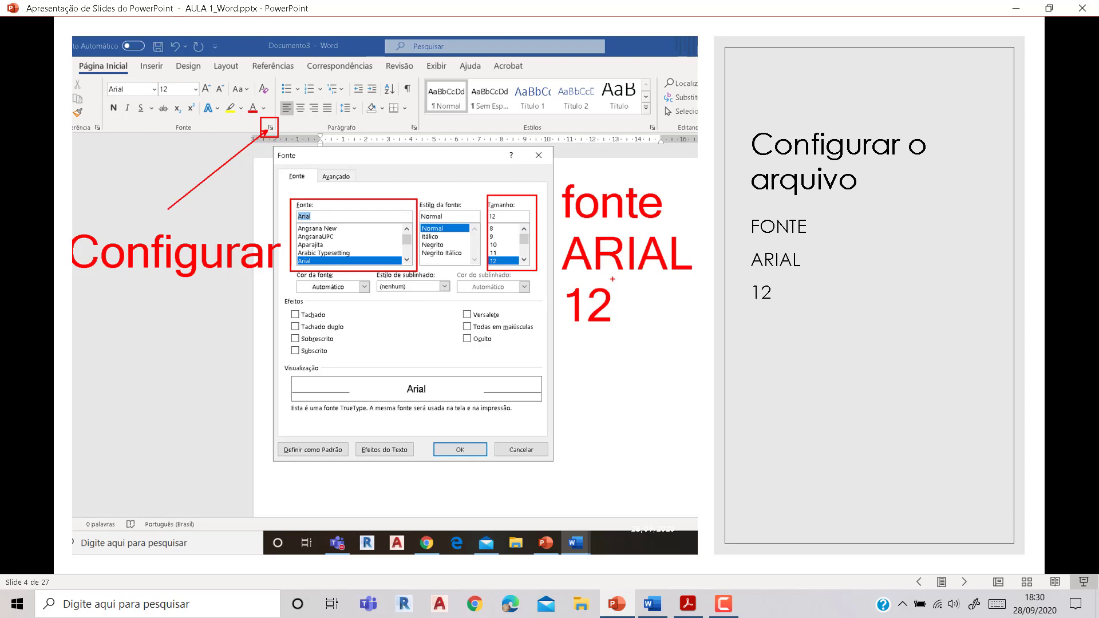
- Switch to the blank Word document and set its font to Arial, size 12
click(664, 606)
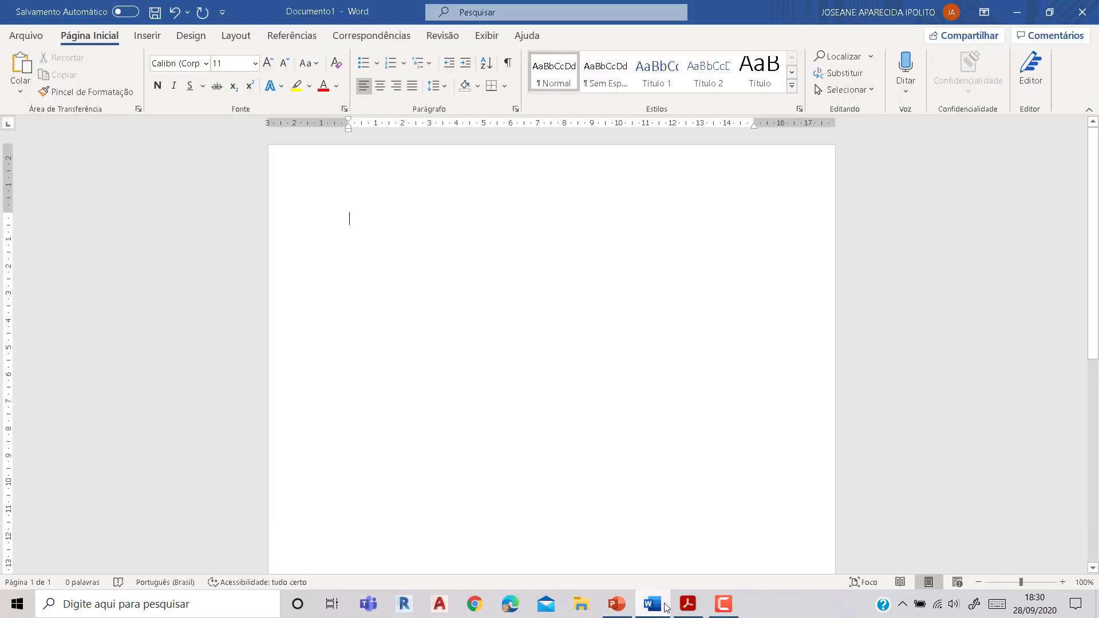
click(696, 605)
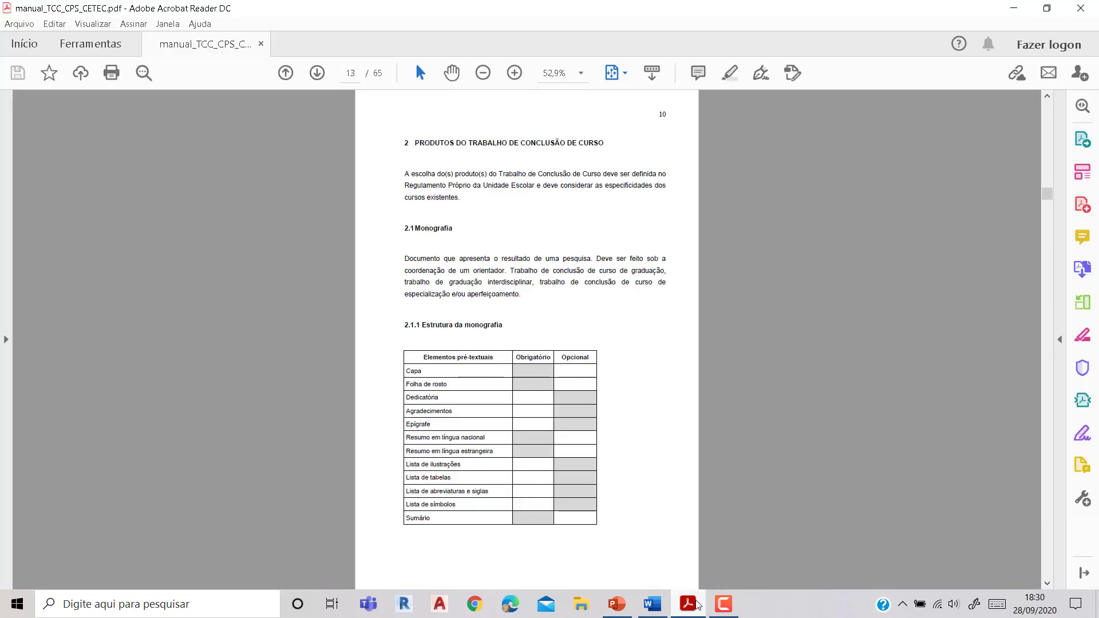
click(698, 604)
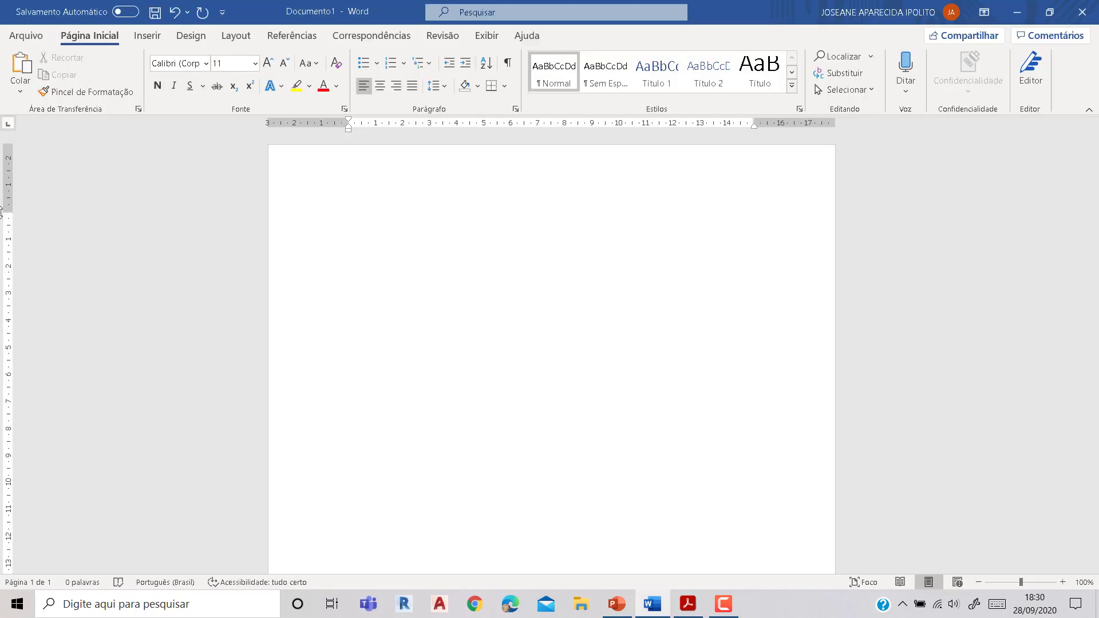
click(206, 63)
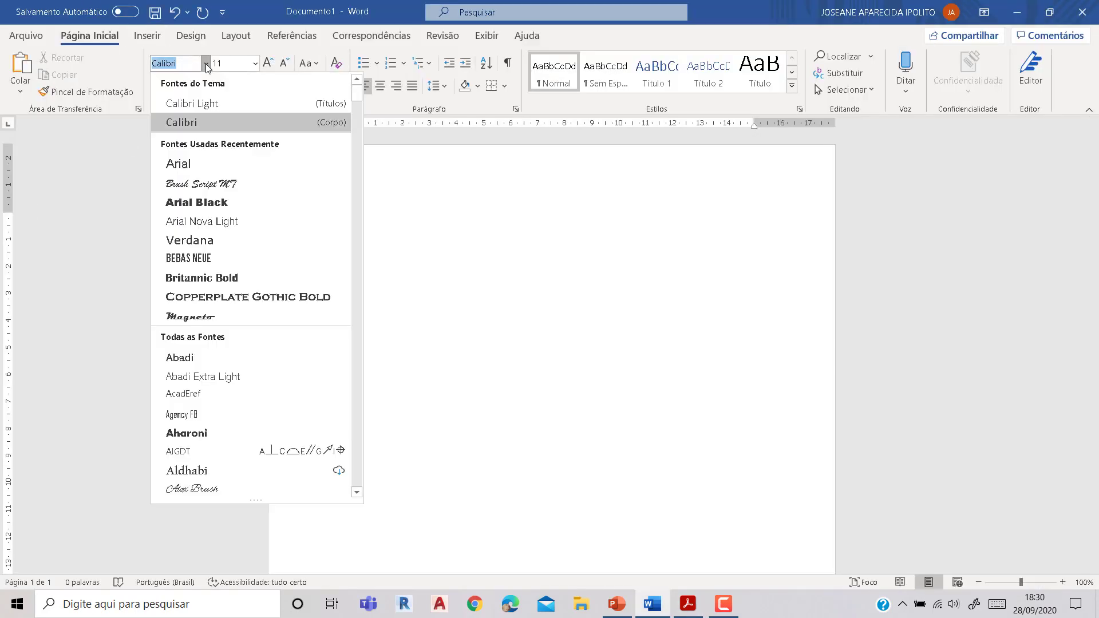
click(199, 165)
click(255, 63)
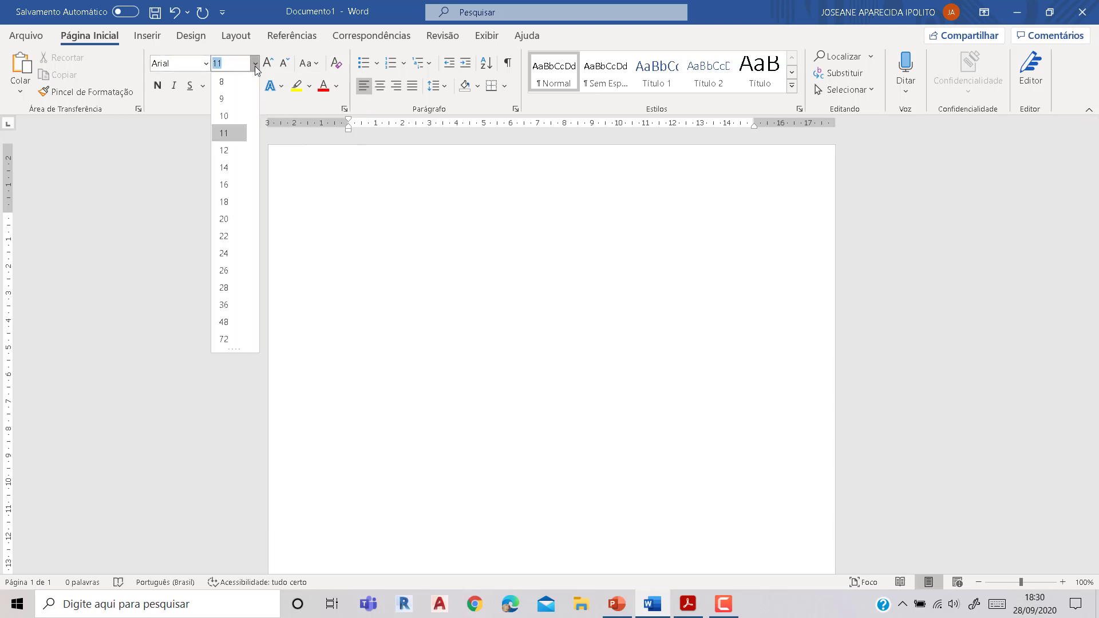
click(228, 147)
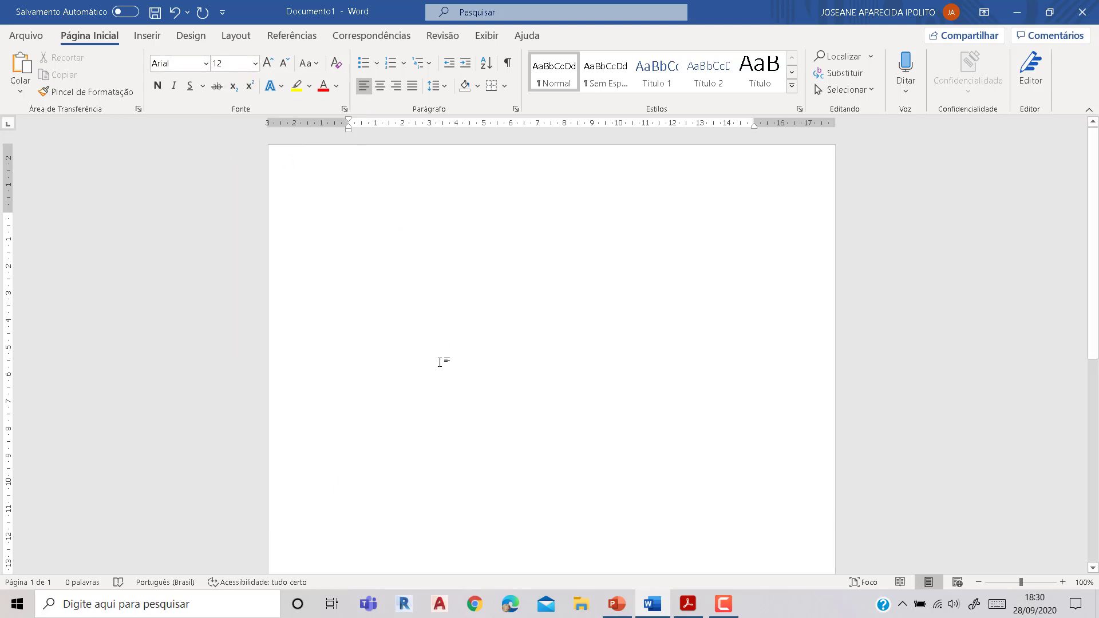
- Compare the font slide in PowerPoint with Word's Font dialog, checking the font, style and size, and accept the settings
click(617, 604)
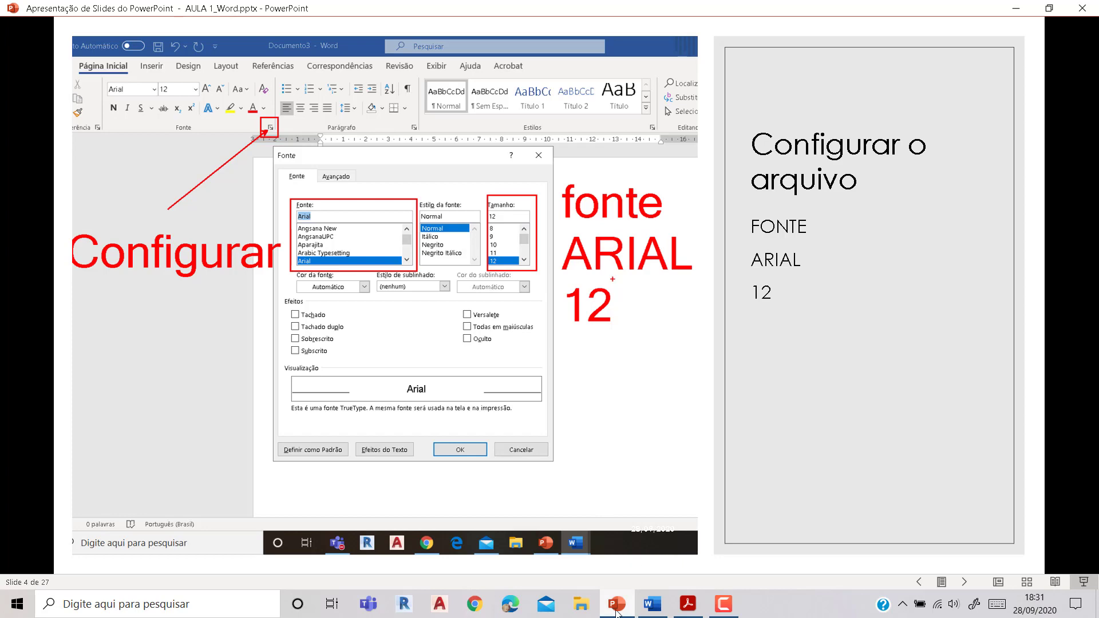
click(653, 604)
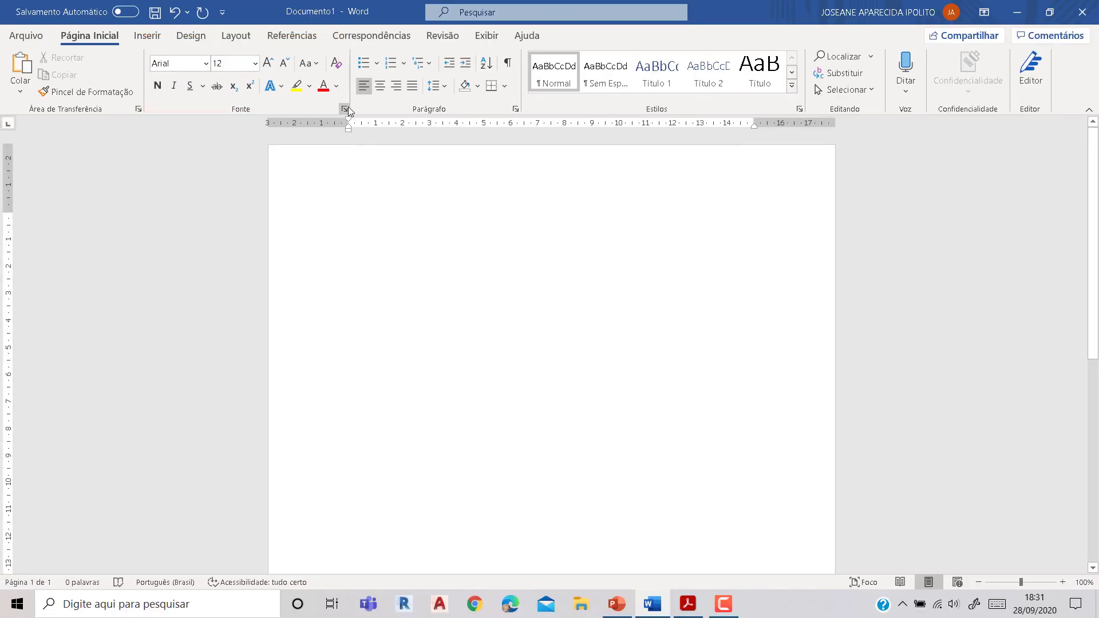
click(483, 166)
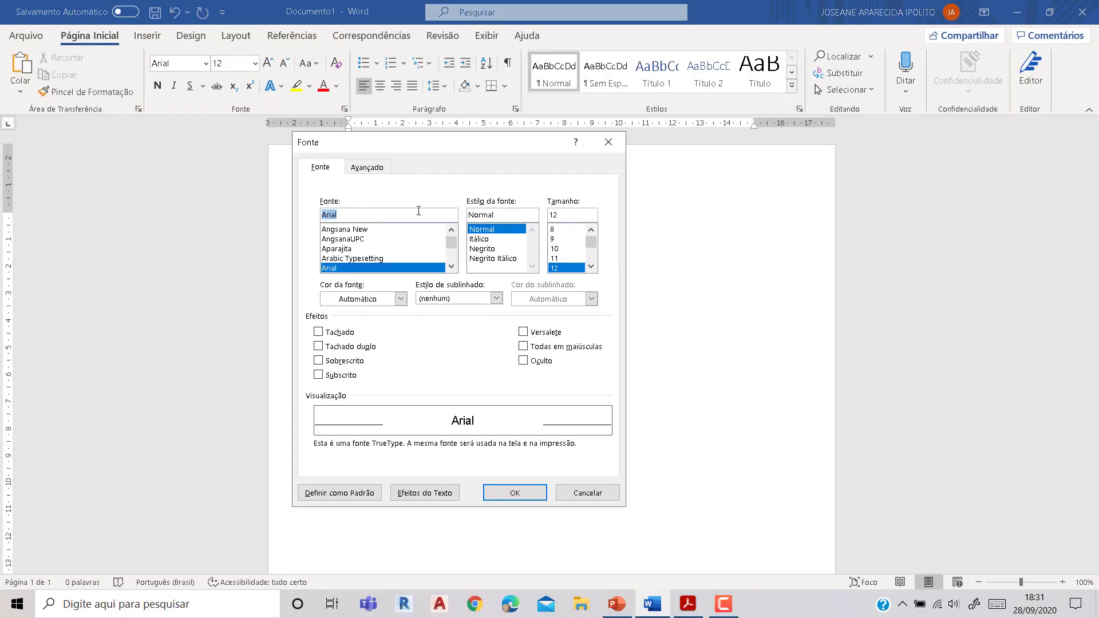
click(512, 494)
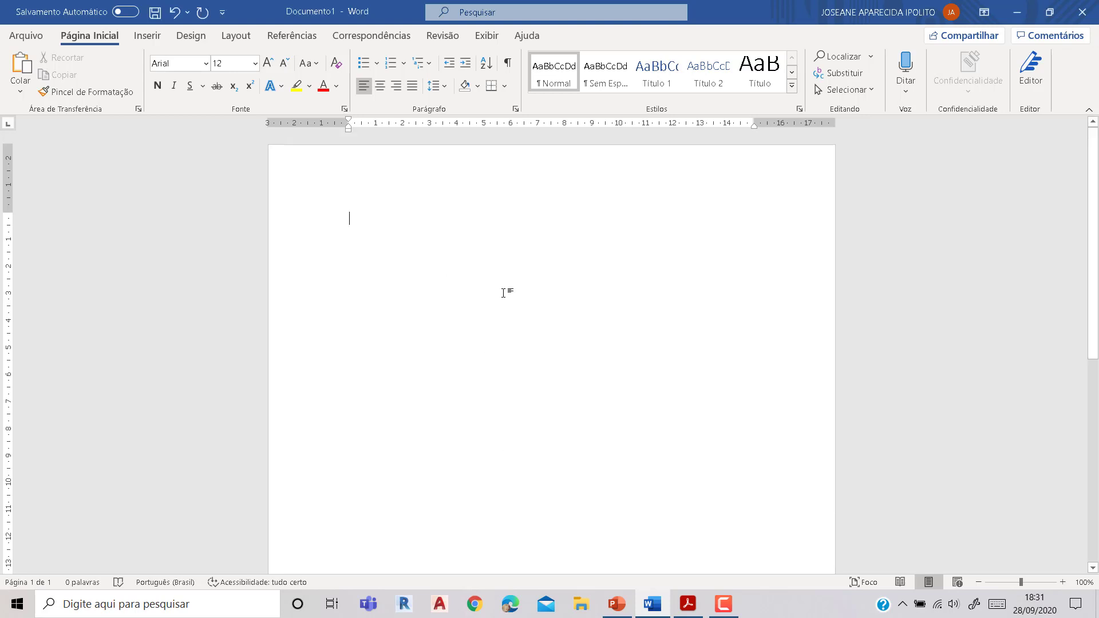
- Consult the font and spacing slide in PowerPoint, return to Word and set the line spacing to 1,5
click(618, 608)
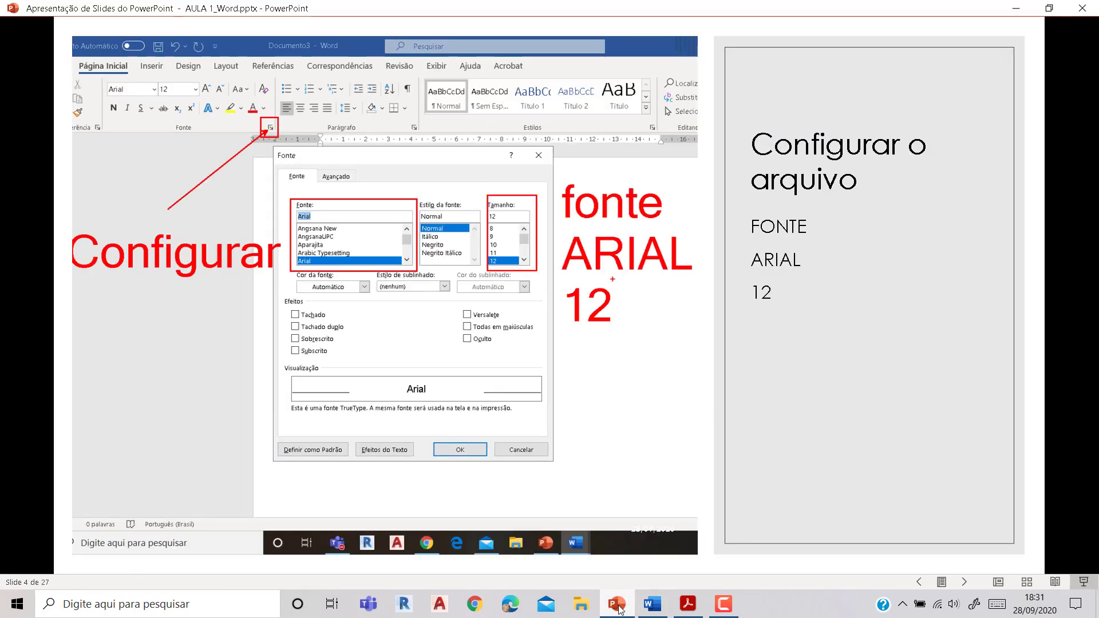
key(Right)
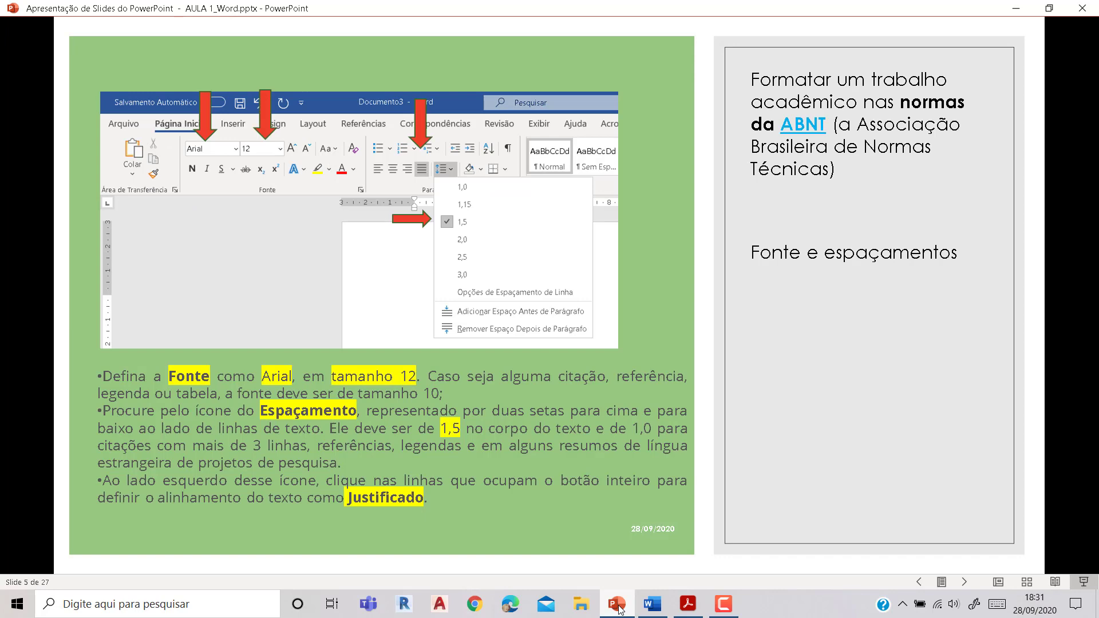
click(653, 604)
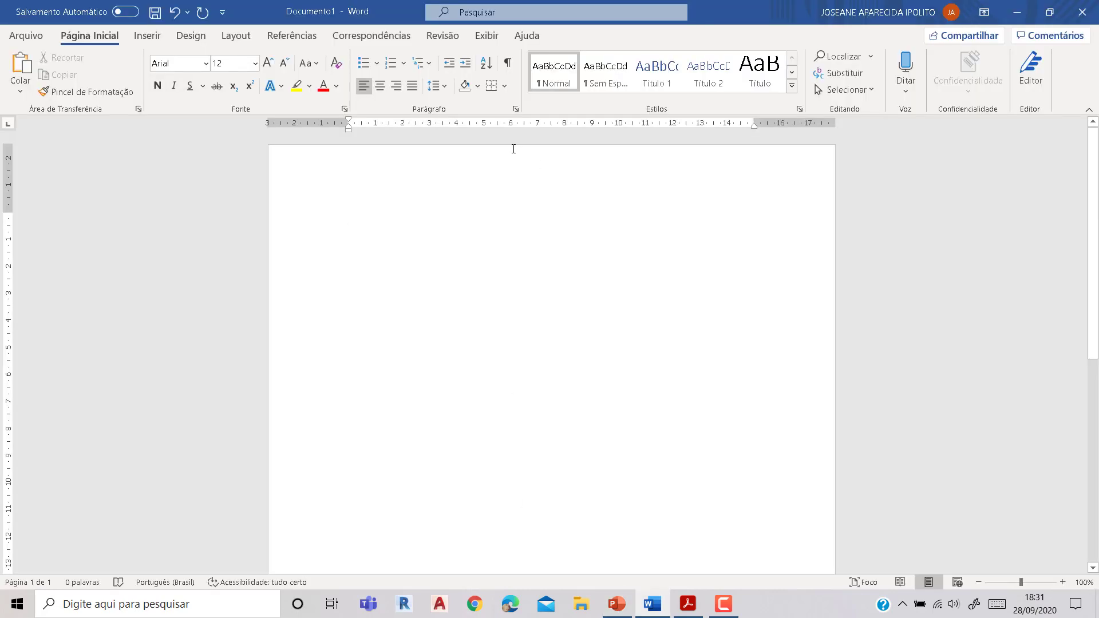
click(445, 91)
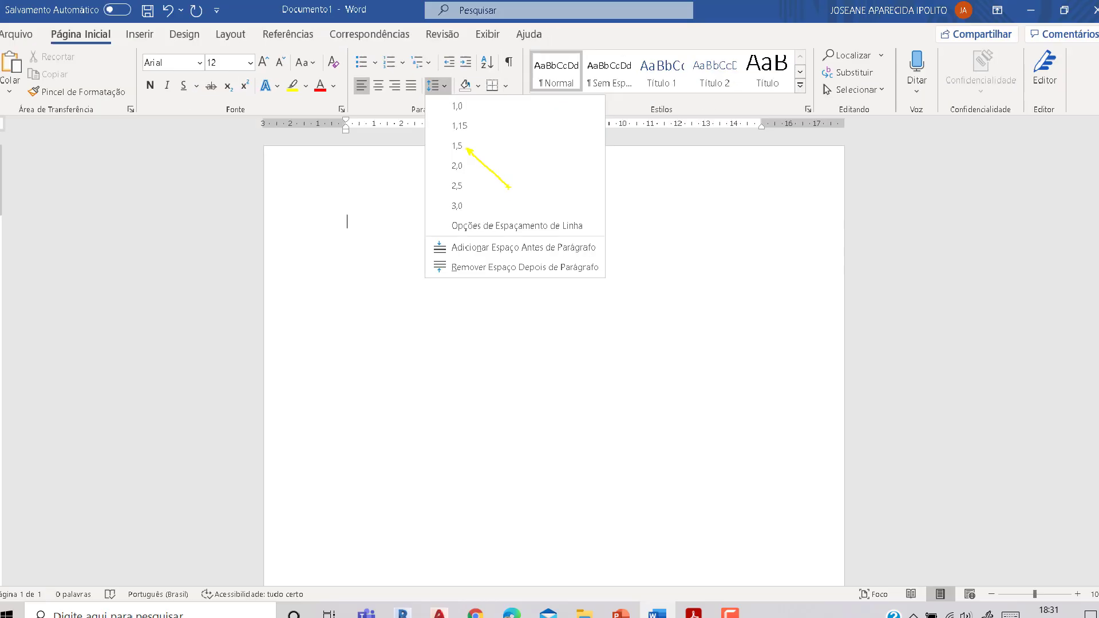
click(488, 204)
click(440, 90)
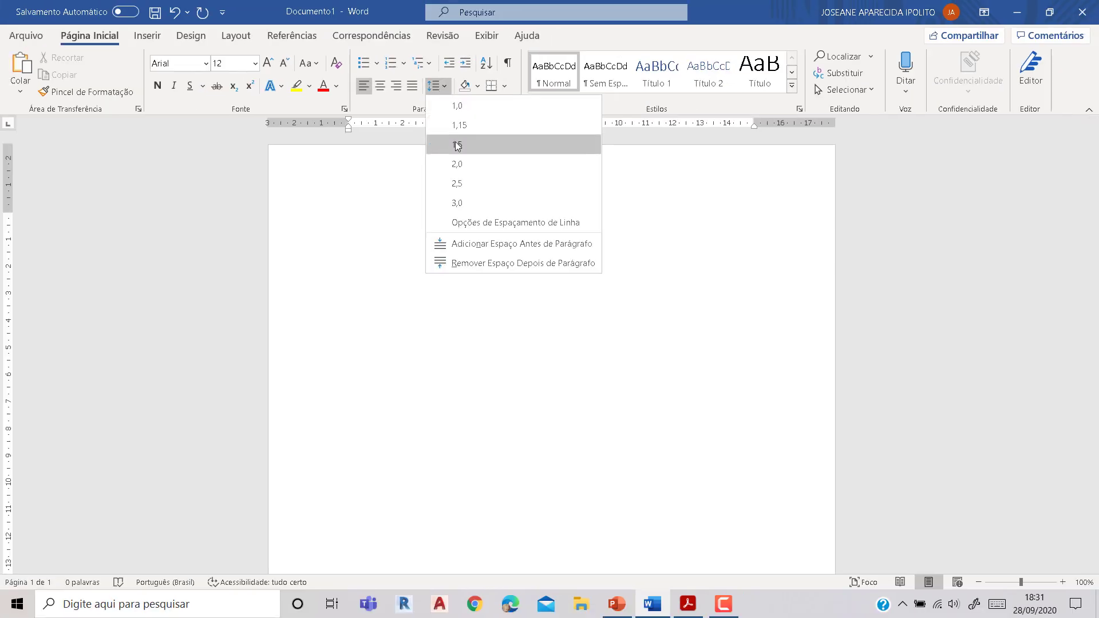
click(454, 144)
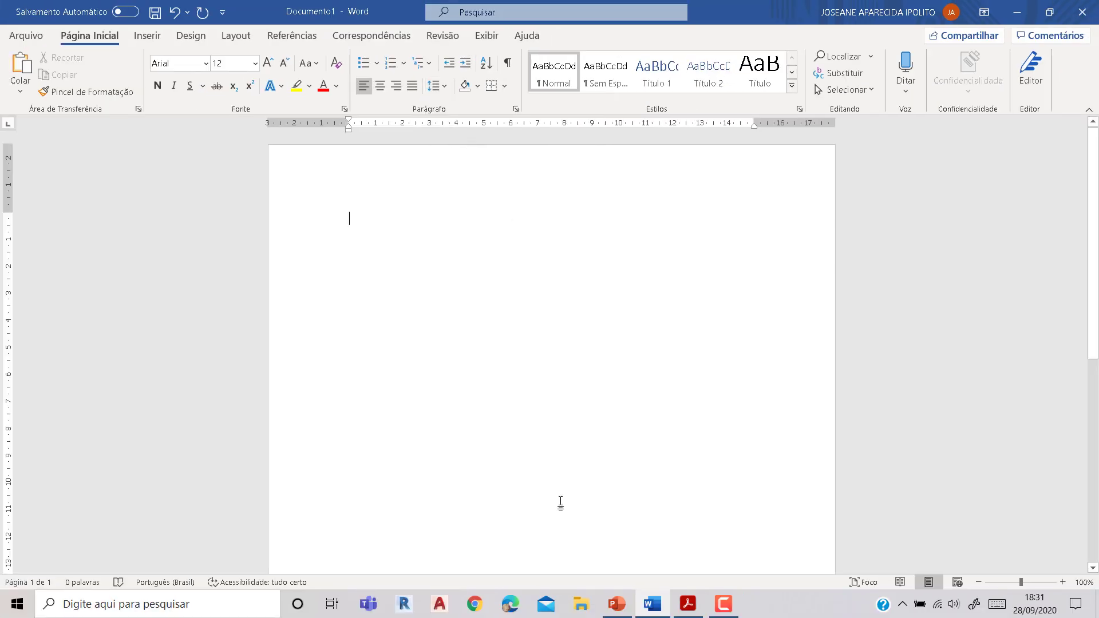
- View the margins slide in PowerPoint, return to Word and set the paragraph alignment to justified
click(620, 604)
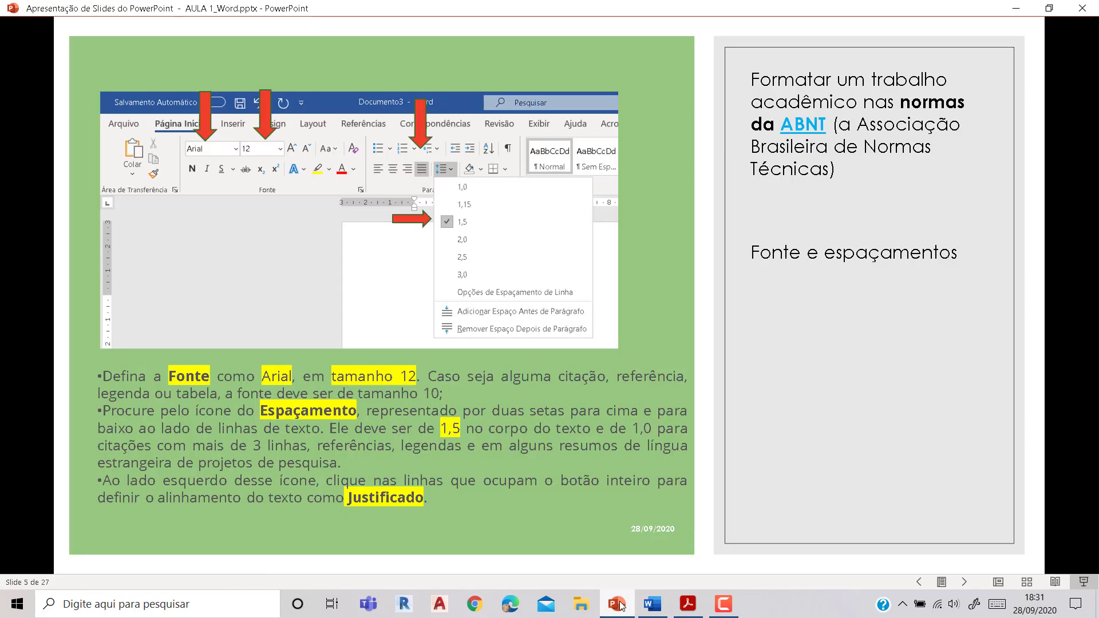
key(Right)
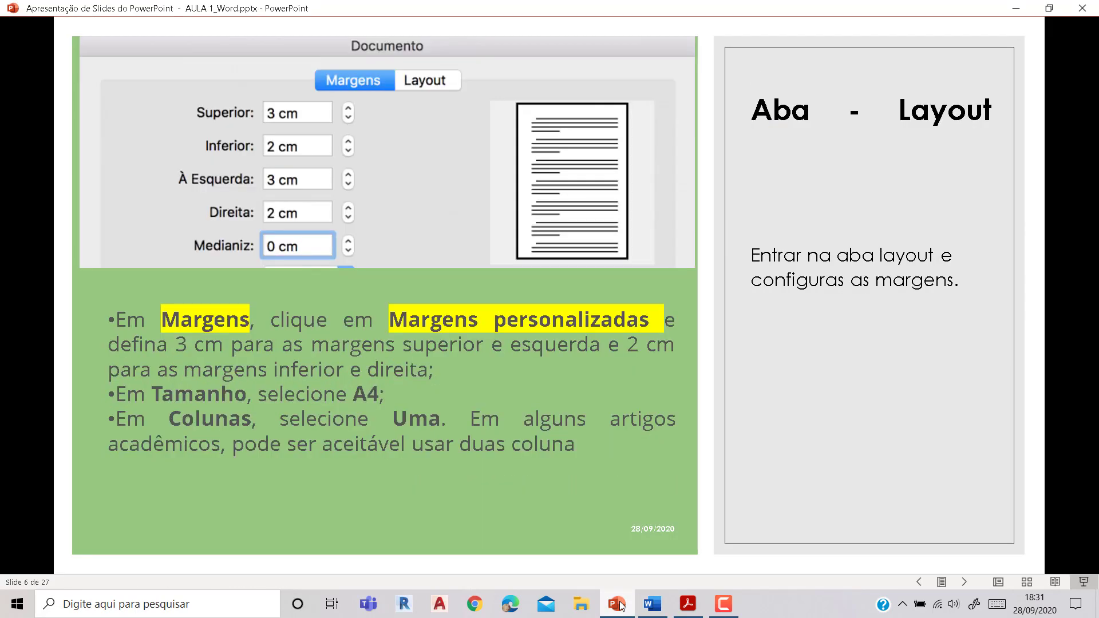
click(620, 605)
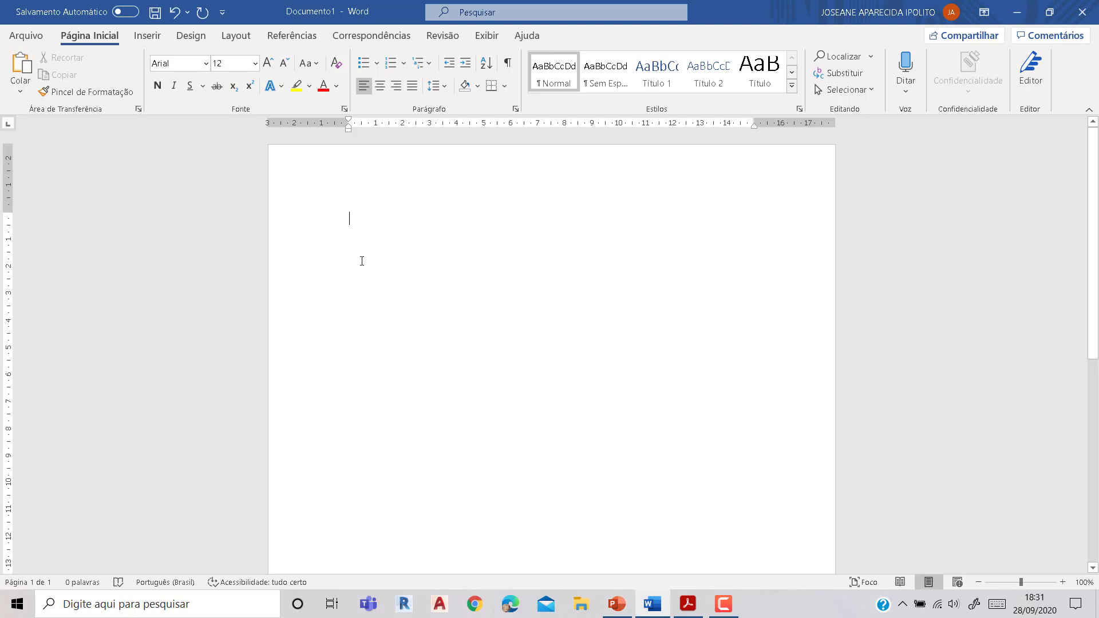
click(413, 91)
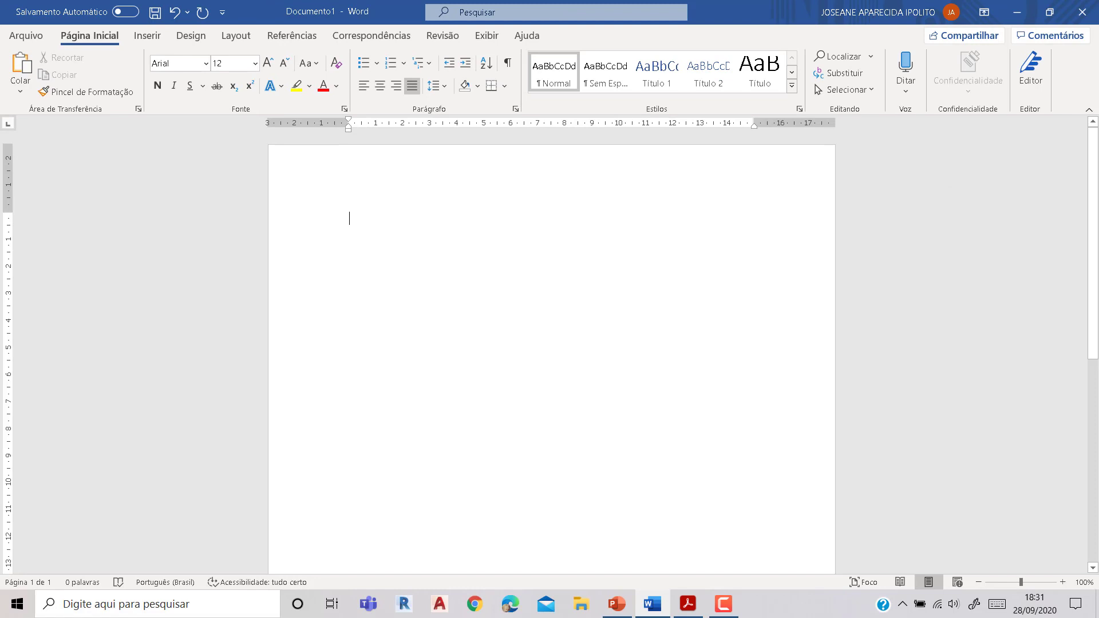
text(r)
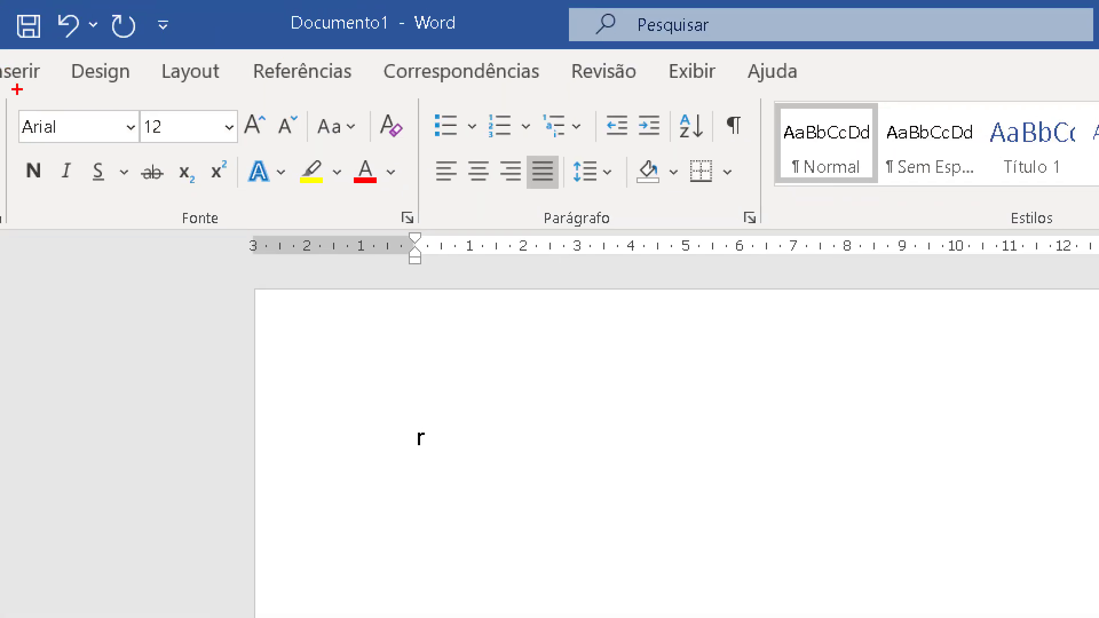
mouse_move(2, 78)
mouse_down()
mouse_move(368, 221)
mouse_move(412, 224)
mouse_up()
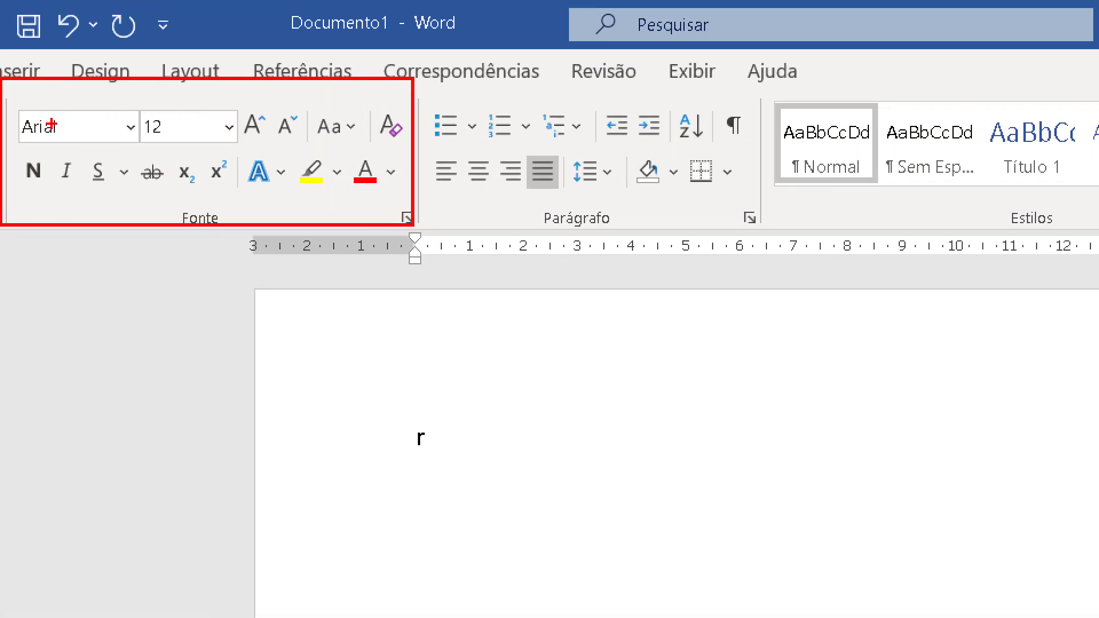
drag(51, 125, 34, 218)
drag(157, 142, 150, 225)
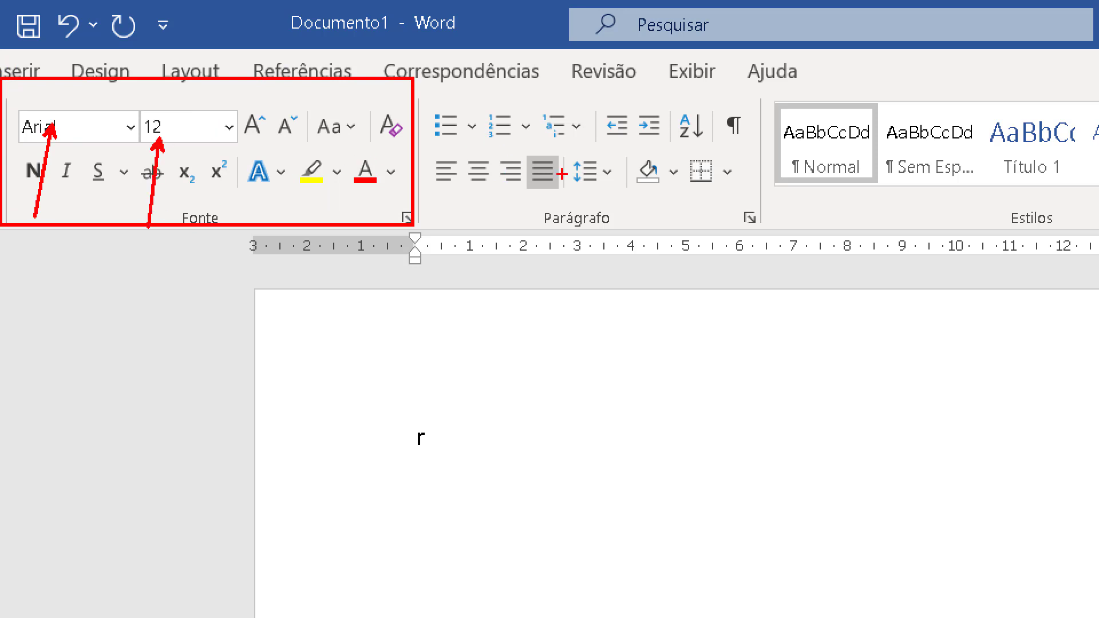
drag(553, 189, 595, 325)
drag(608, 194, 664, 281)
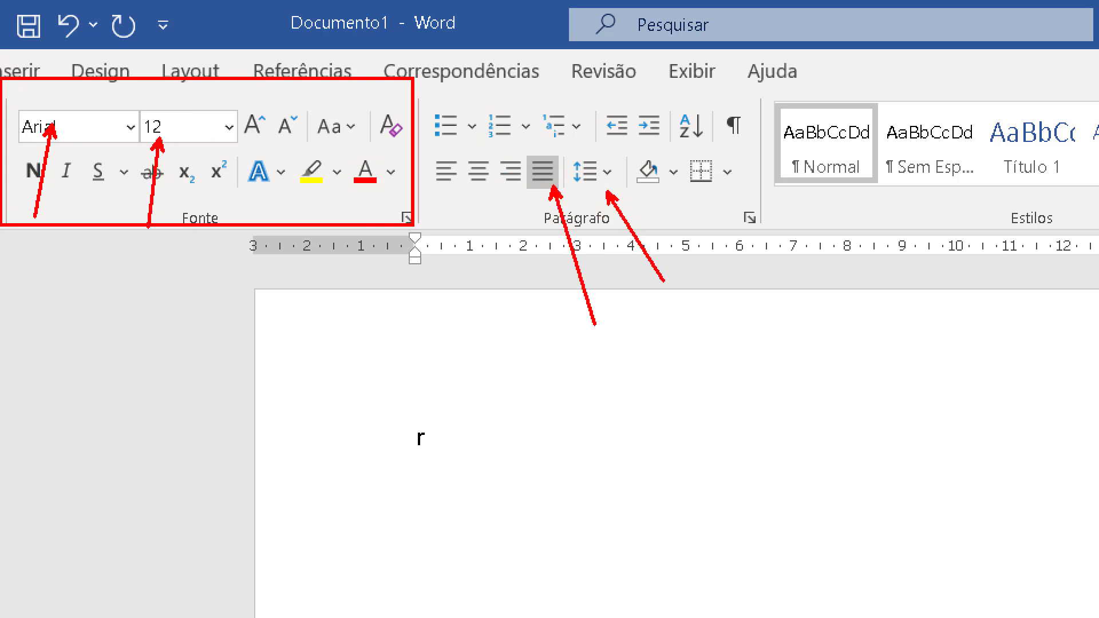
key(Escape)
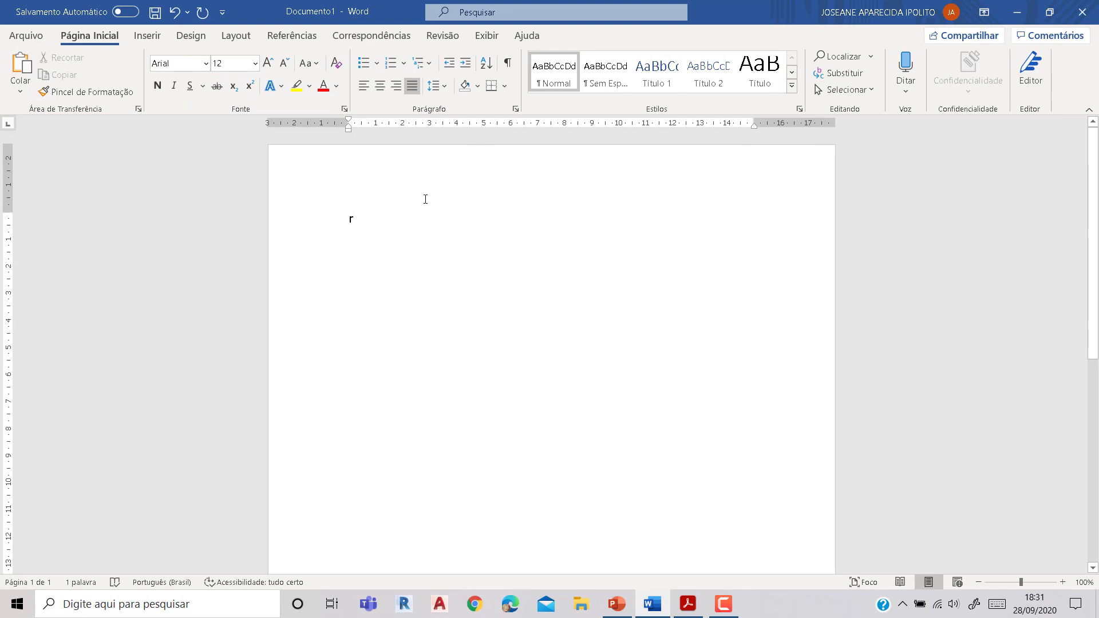
- Delete the stray letter from the Word document and consult the margins slide in PowerPoint
click(331, 218)
key(BackSpace)
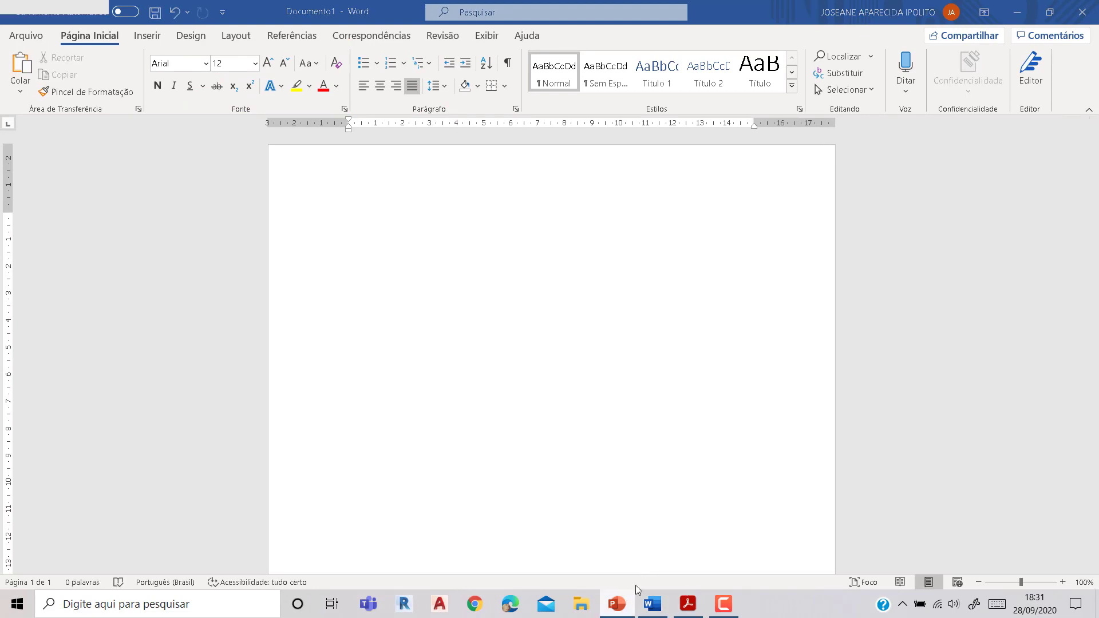
click(617, 604)
click(716, 458)
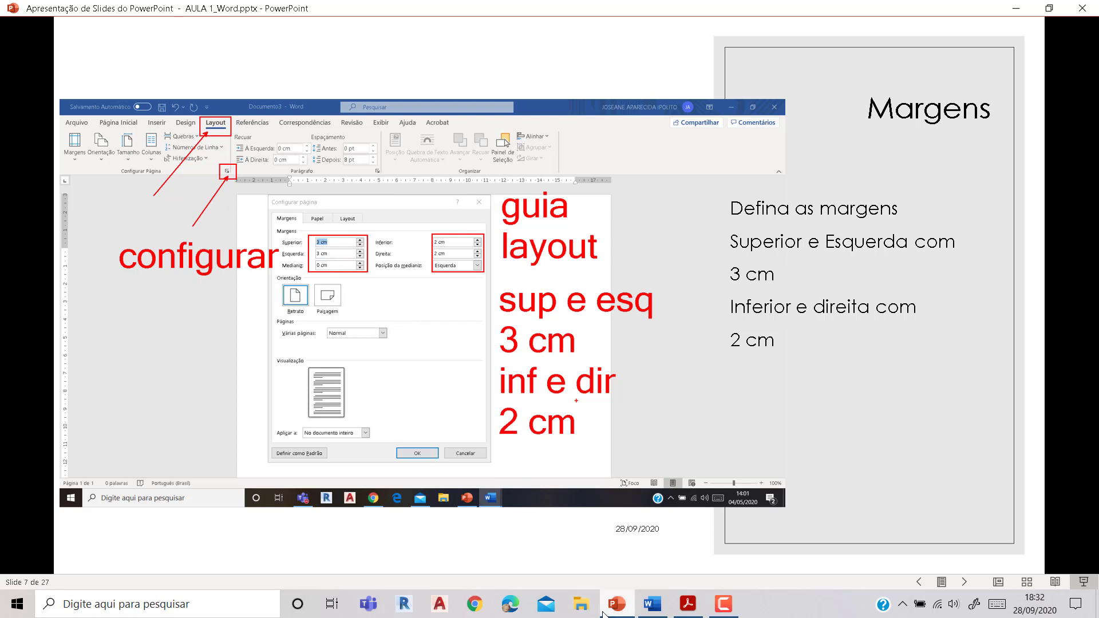
- Return to Word and set the page margins to 3 cm at the top and 2 cm at the bottom and right
click(653, 604)
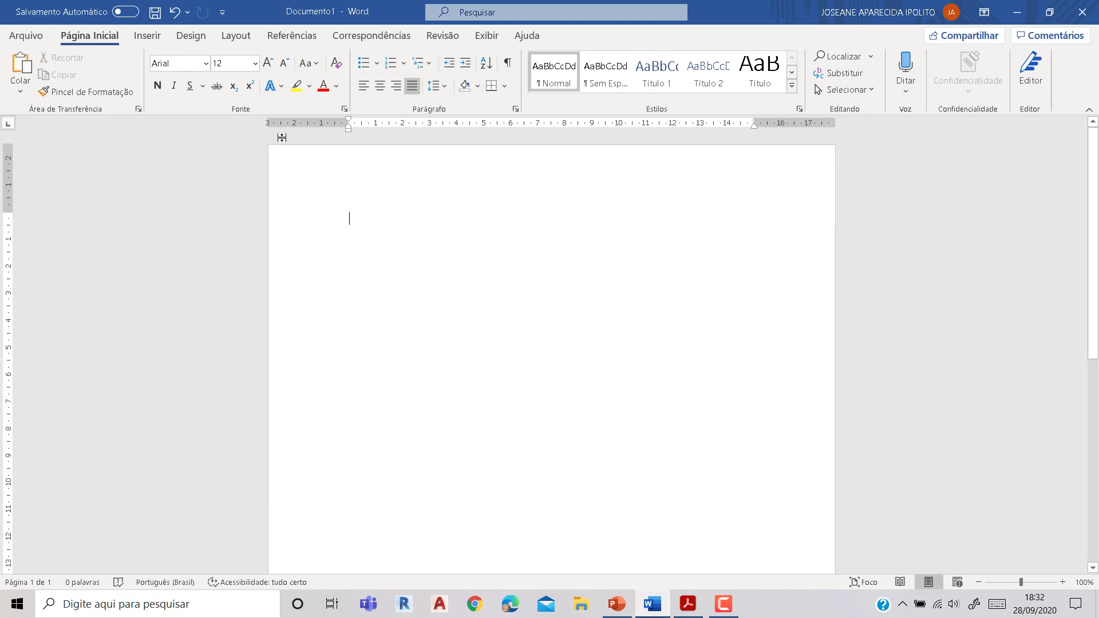
click(229, 39)
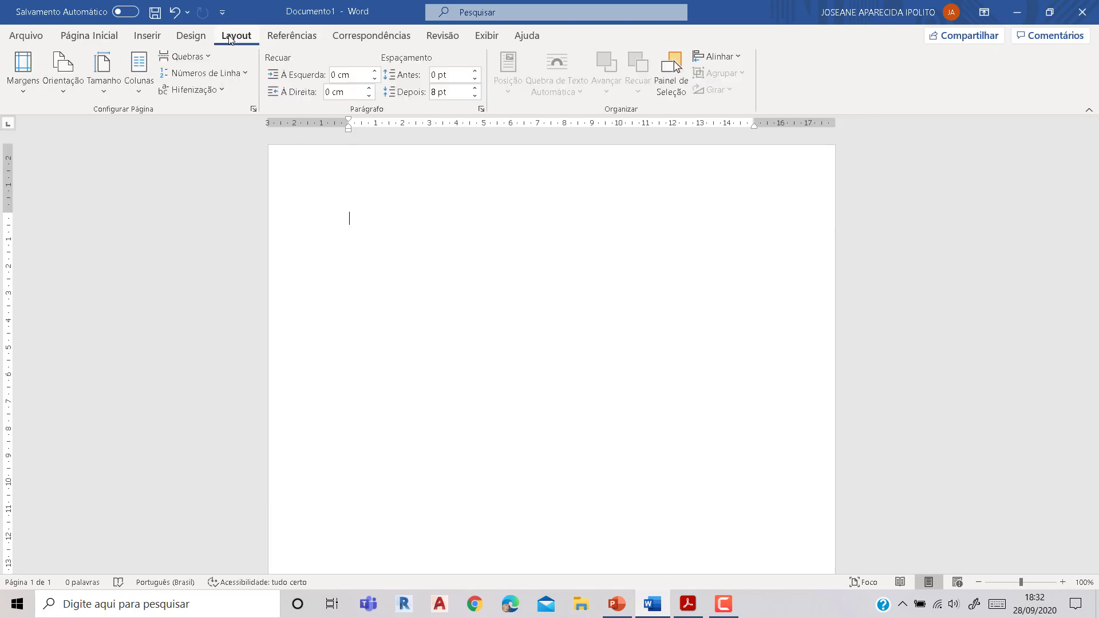
click(254, 109)
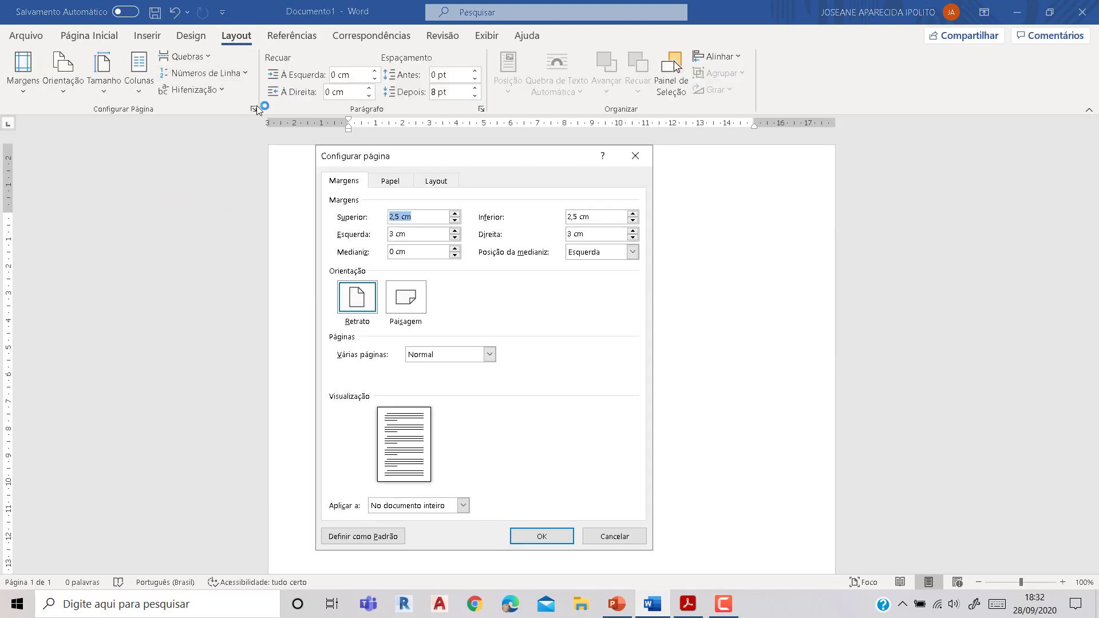
text(2)
text(3)
click(573, 218)
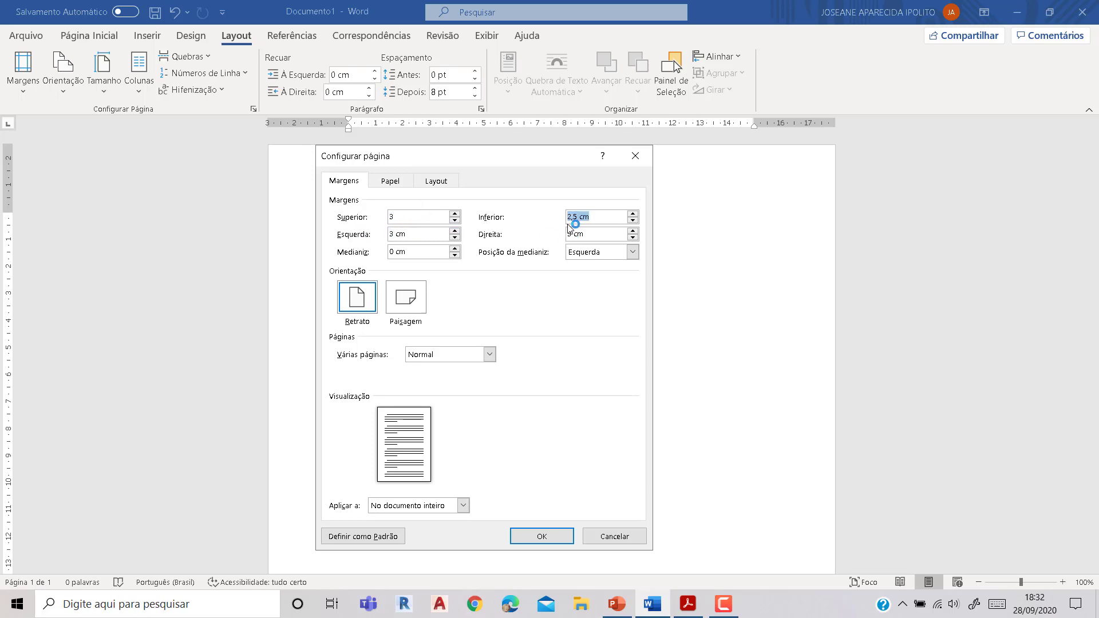
text(2)
key(Tab)
drag(572, 234, 559, 240)
click(541, 533)
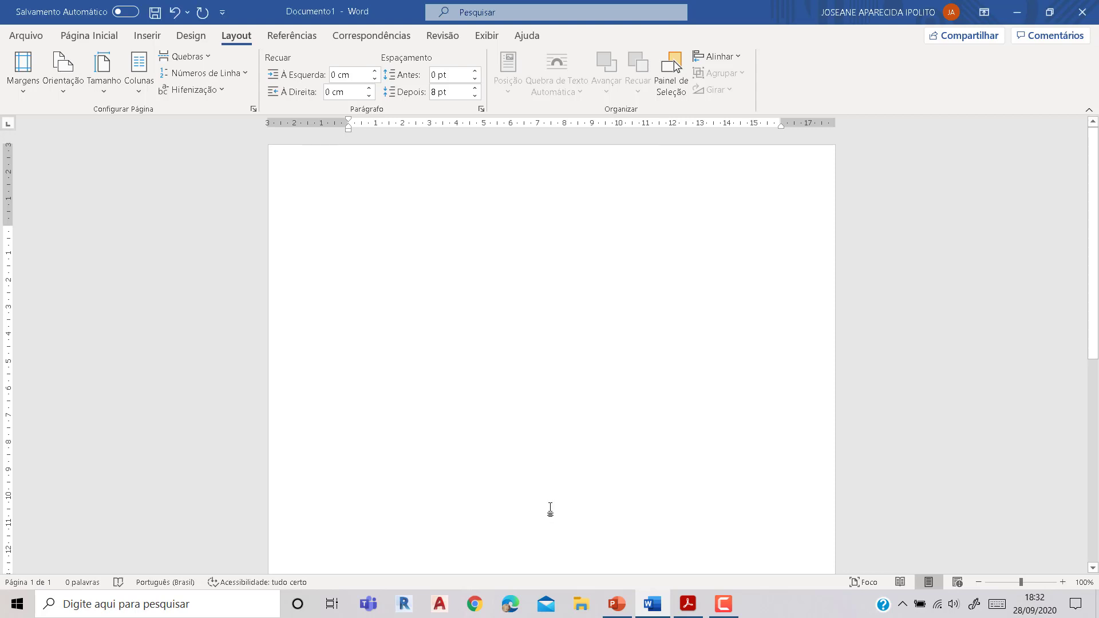
- Show the pre-textual elements slide in PowerPoint, temporarily marking Capa, Folha de rosto and Sumário and crossing out the elements between them
click(617, 604)
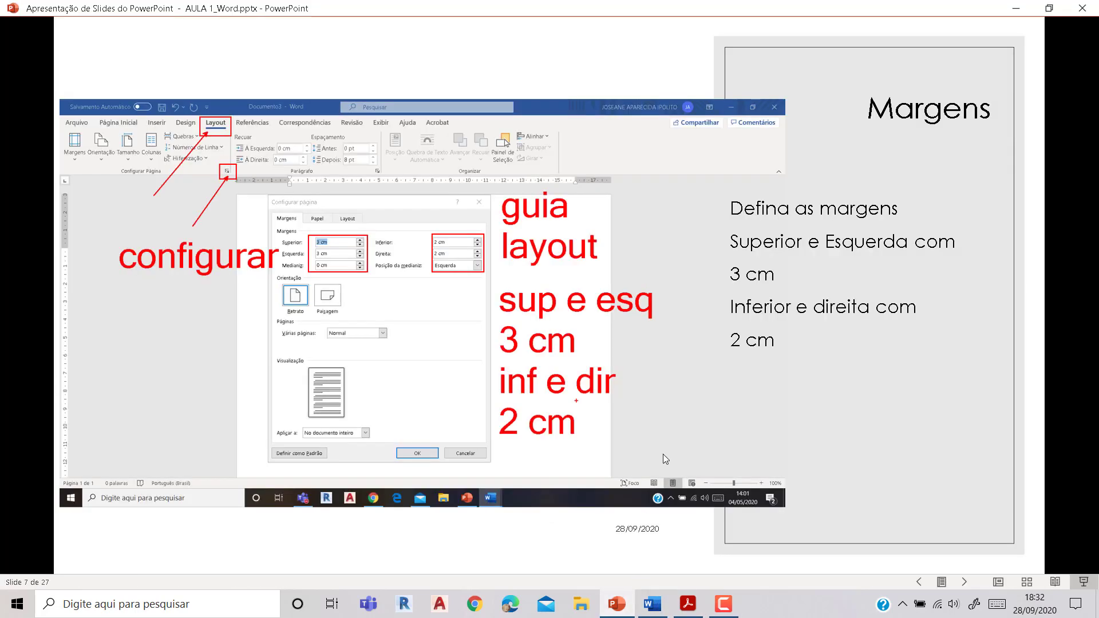
click(676, 434)
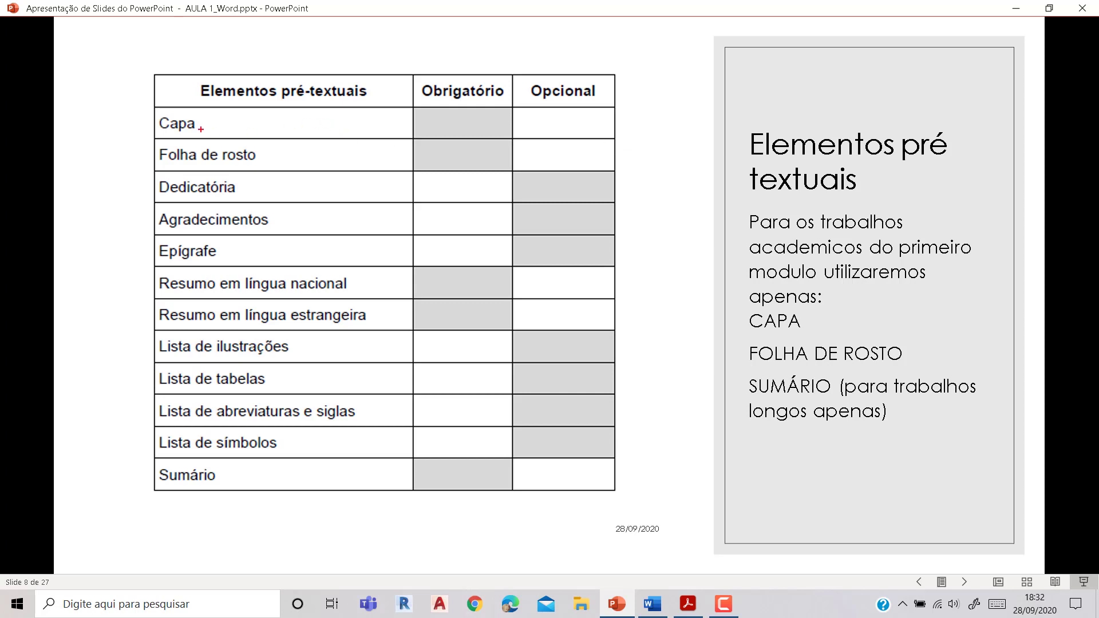
drag(159, 123, 124, 89)
drag(155, 150, 101, 105)
drag(155, 463, 82, 400)
drag(170, 183, 354, 463)
drag(195, 450, 386, 154)
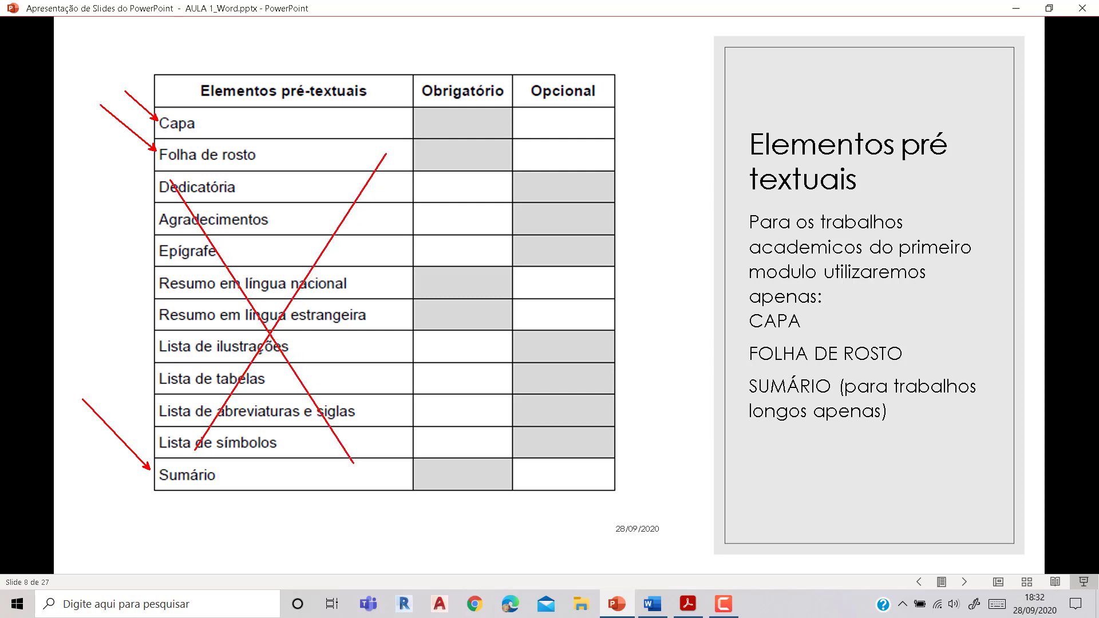
key(e)
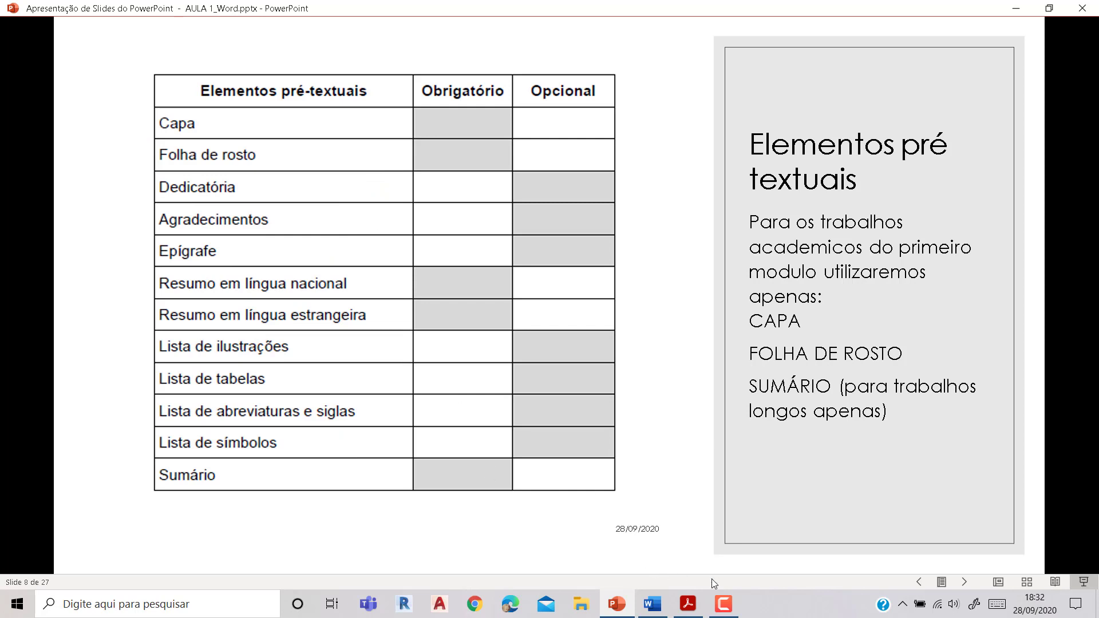
- Open the TCC manual PDF in Acrobat Reader and examine the cover page model on page 15
click(666, 609)
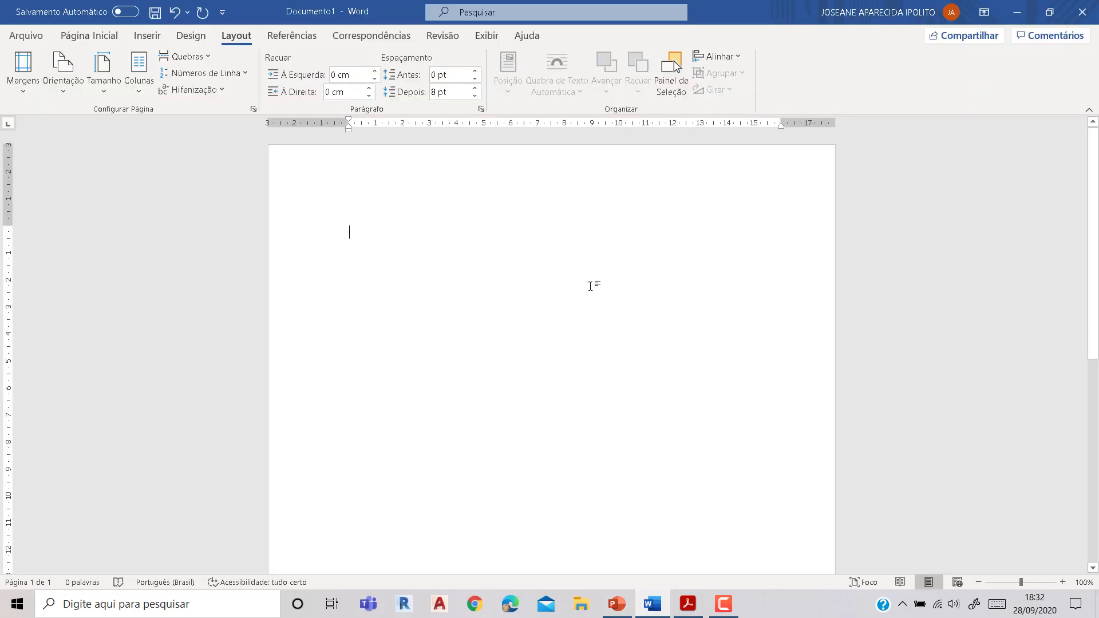
click(725, 609)
click(725, 605)
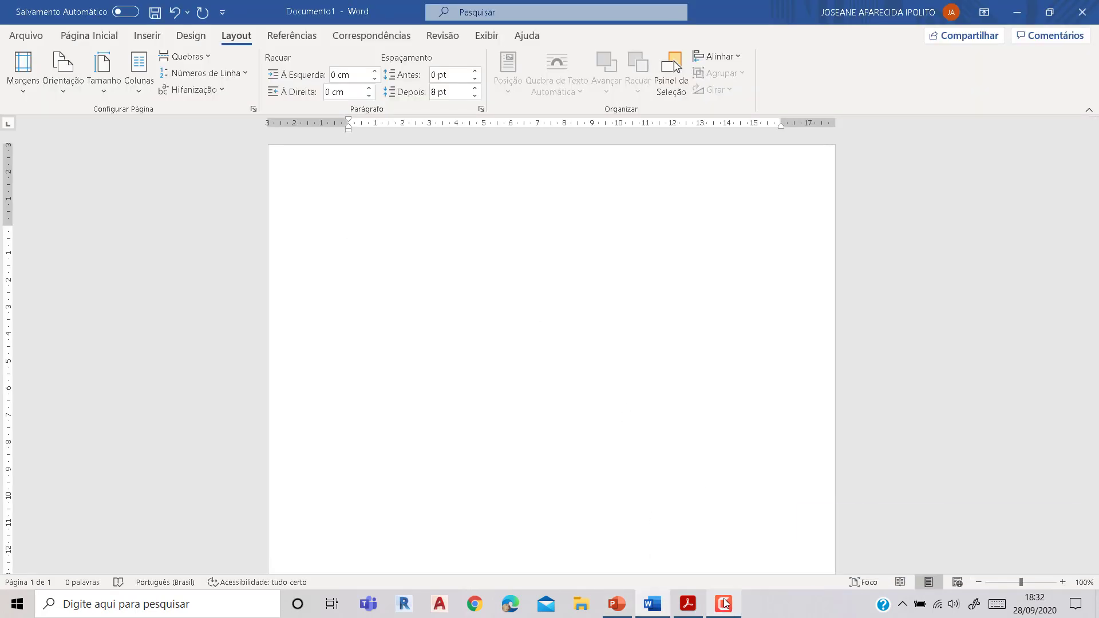
click(617, 604)
click(688, 604)
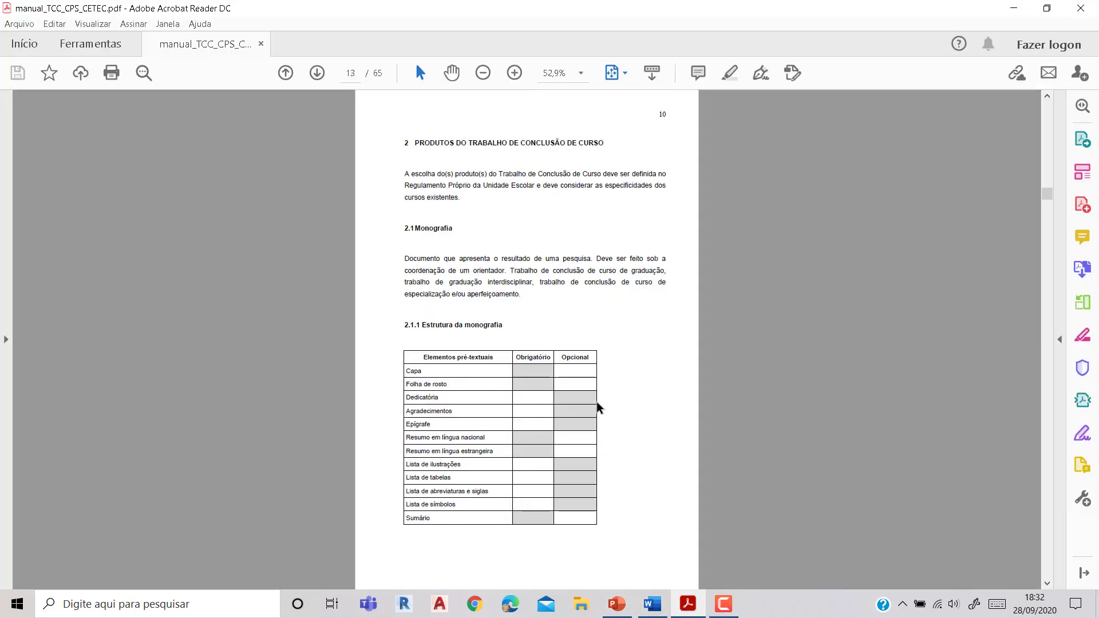
scroll(596, 405, down, 6)
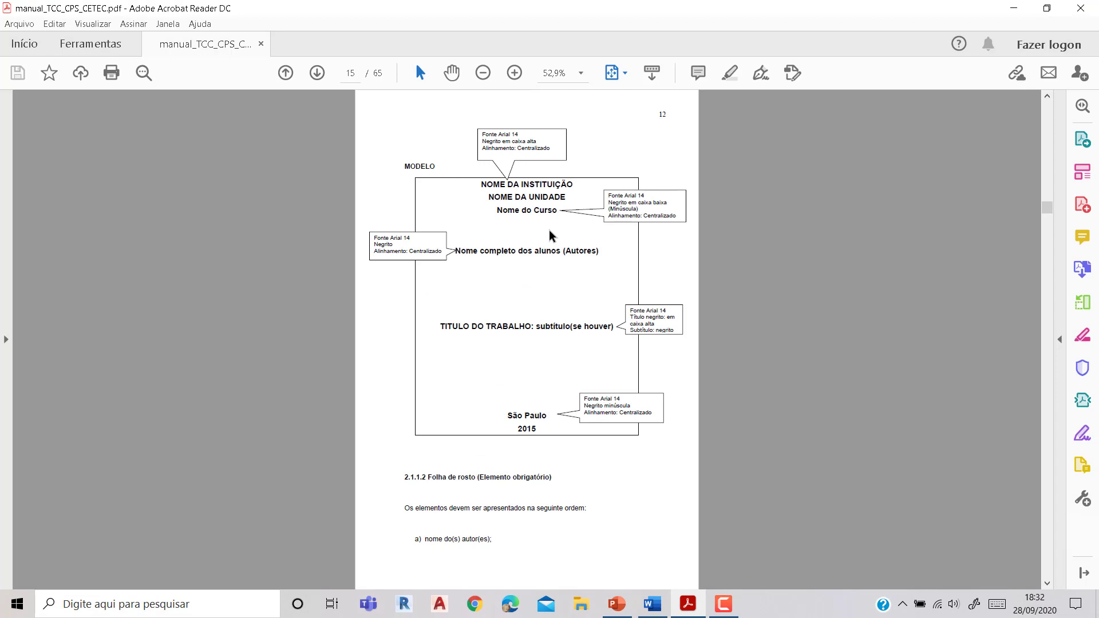
scroll(548, 232, up, 2)
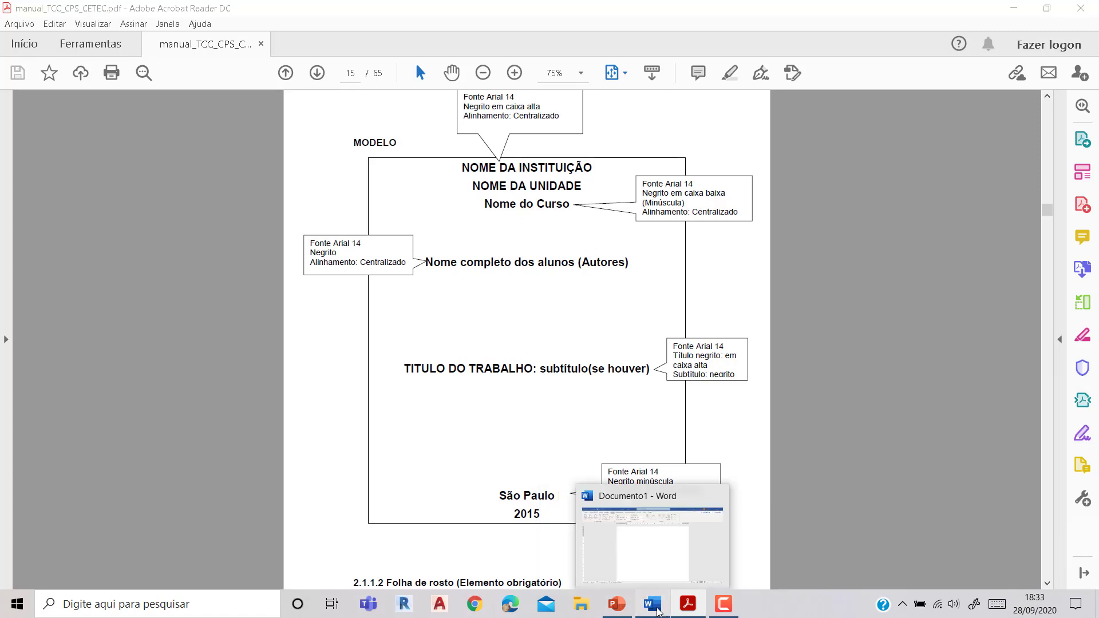
- Switch to the Word document and set the cover text to bold with centred alignment
click(652, 604)
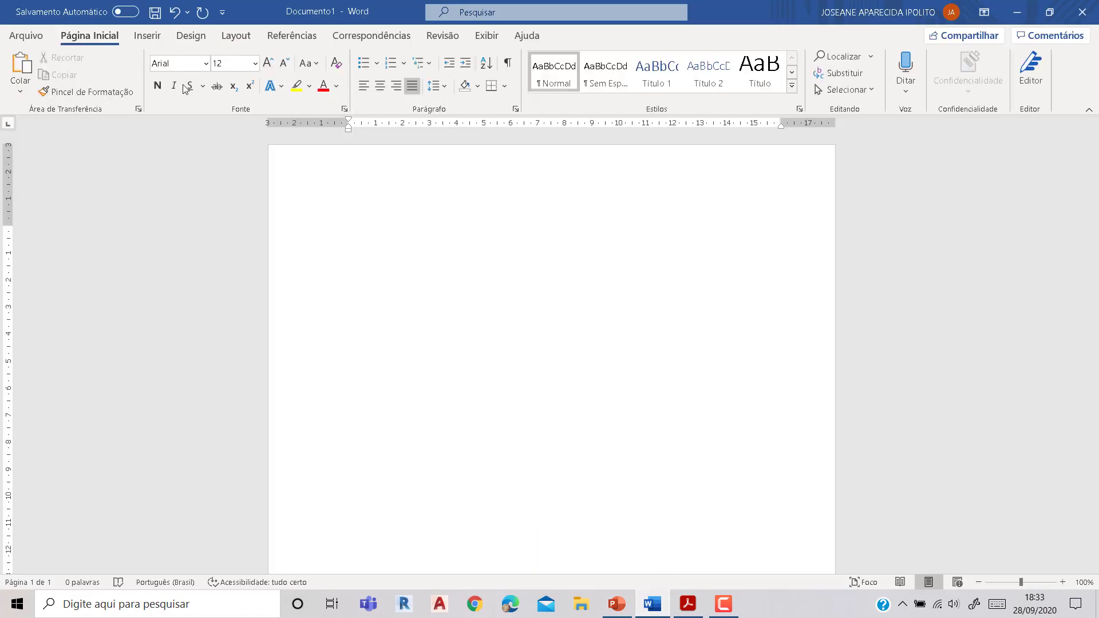
click(159, 86)
click(316, 62)
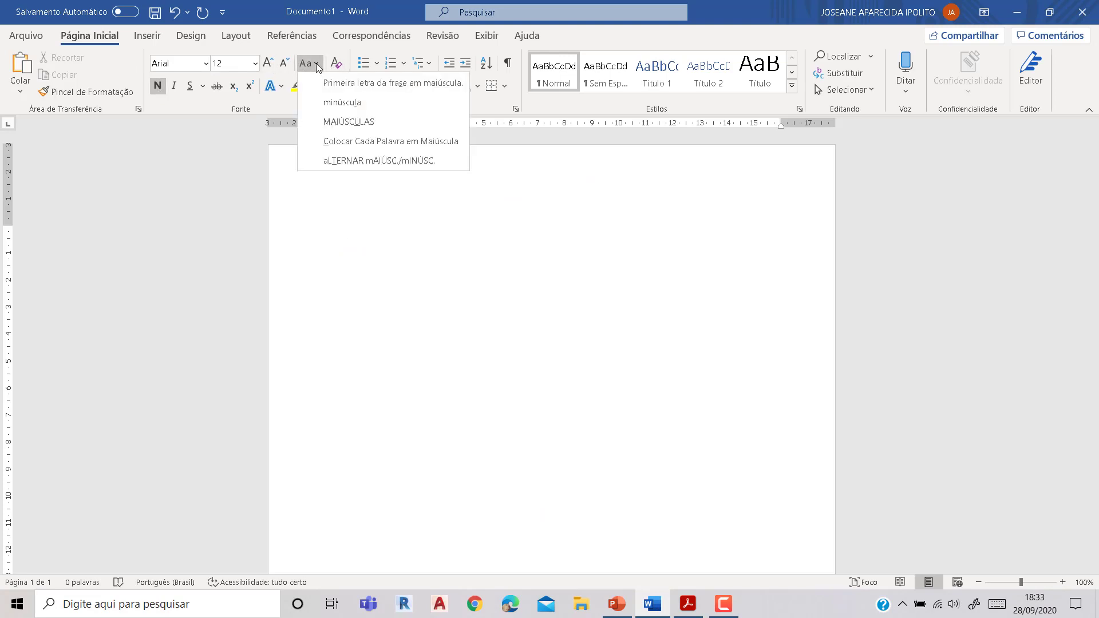
click(316, 63)
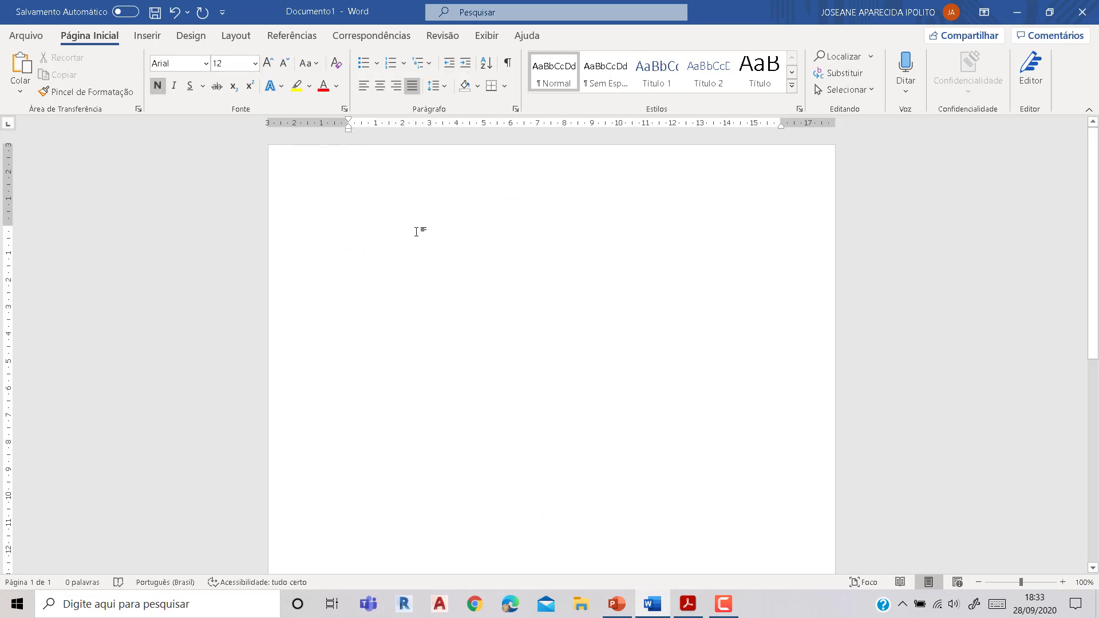
text(c)
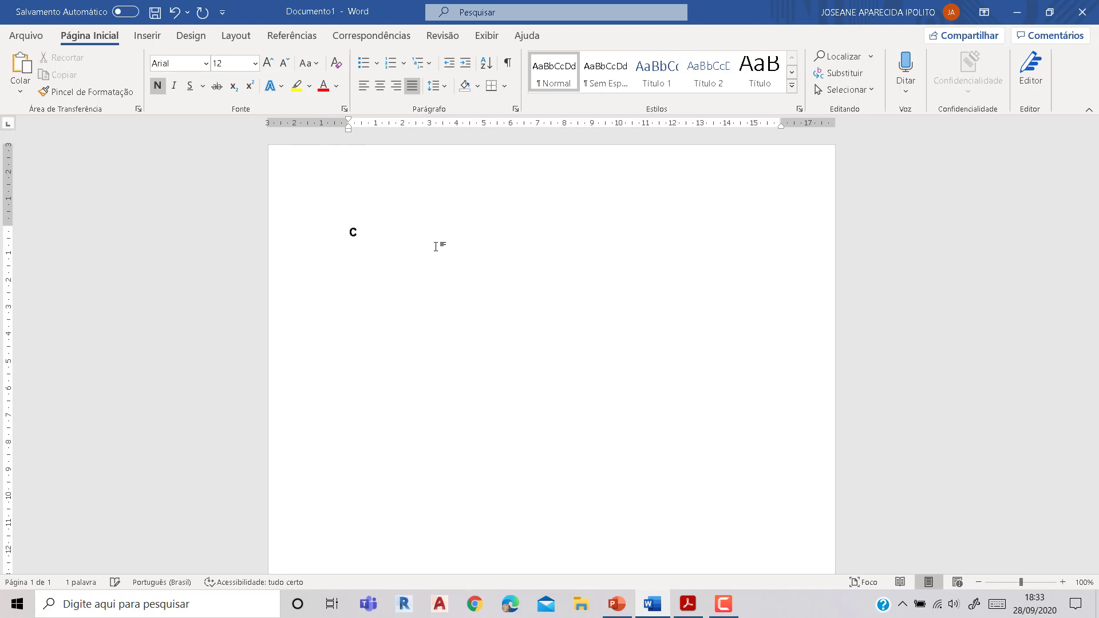
key(BackSpace)
click(381, 85)
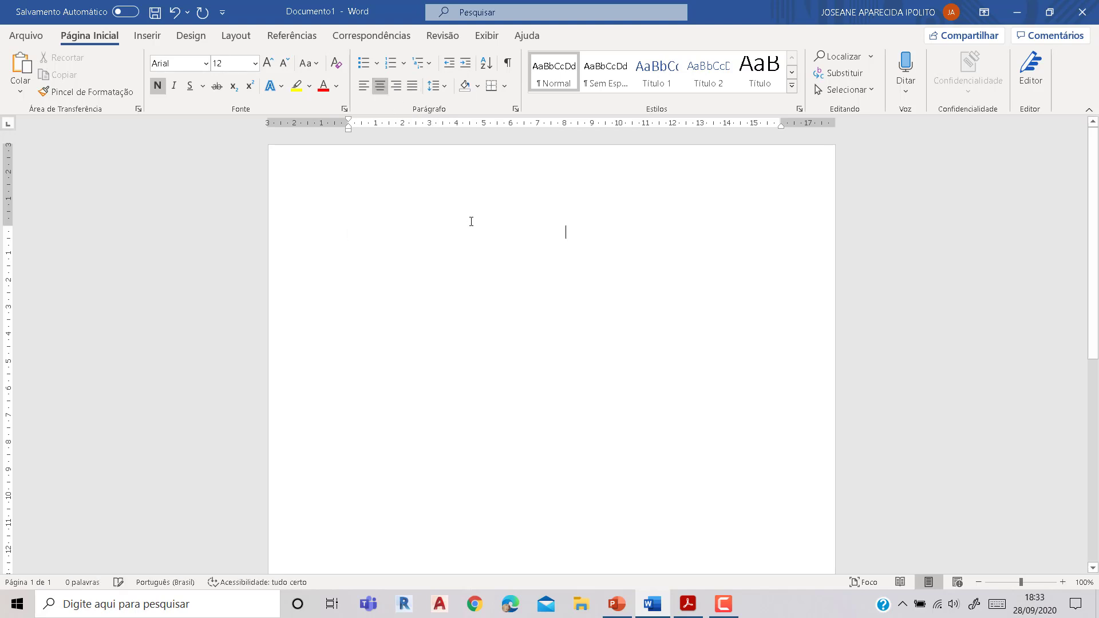
- Enter "CENTRO PAULA SOUZA" on the first line of the cover and "ETEC JOSÉ MARTIMIANO DA SILVA" on the second
text(CENRO)
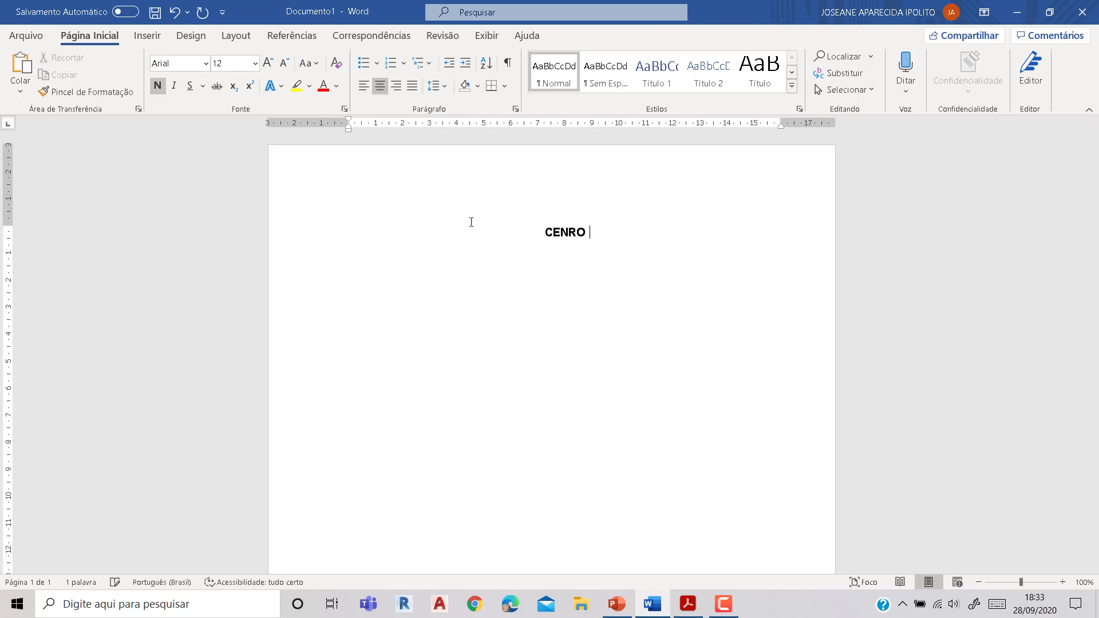
key(BackSpace)
key(BackSpace)
key(BackSpace)
text(TRO PAULA SO)
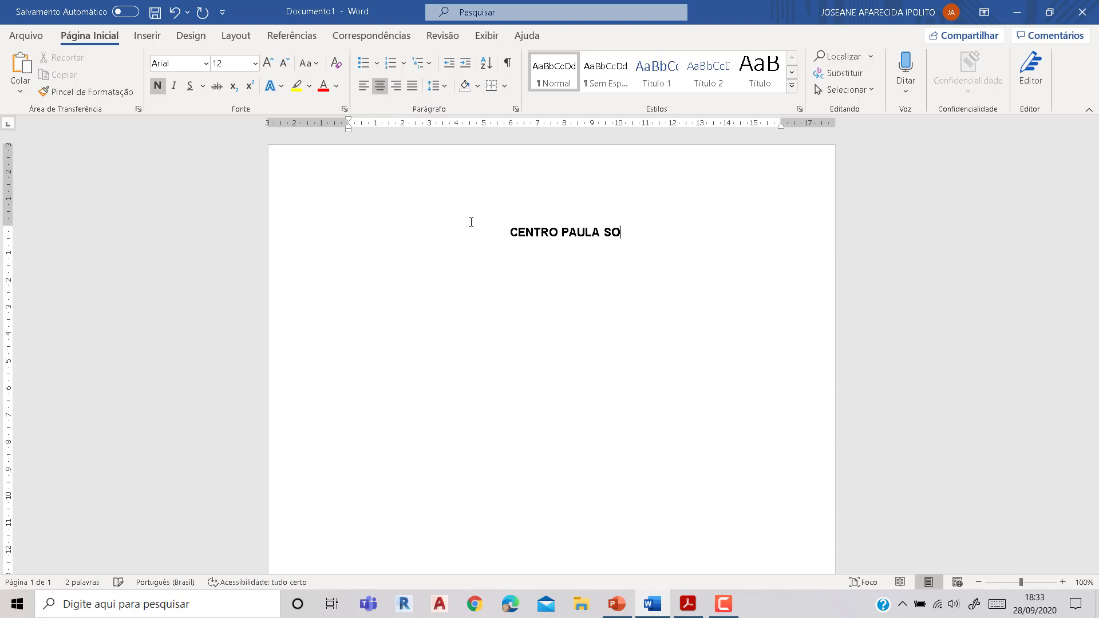
text(UZA ET)
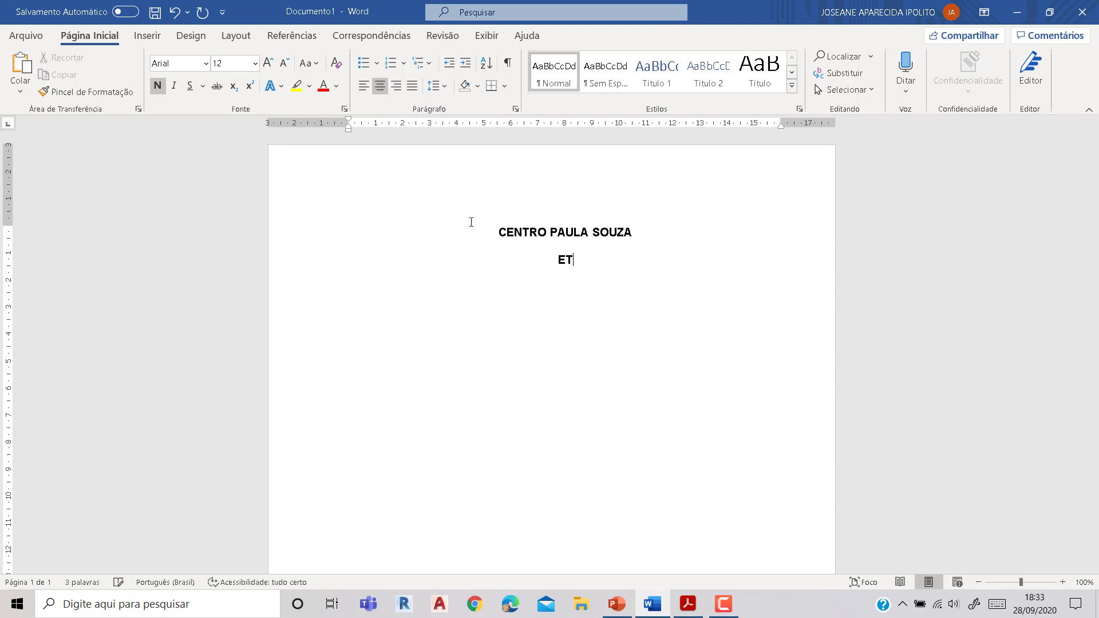
text(EC JOSÉ MARTIMIANO DA SILVA)
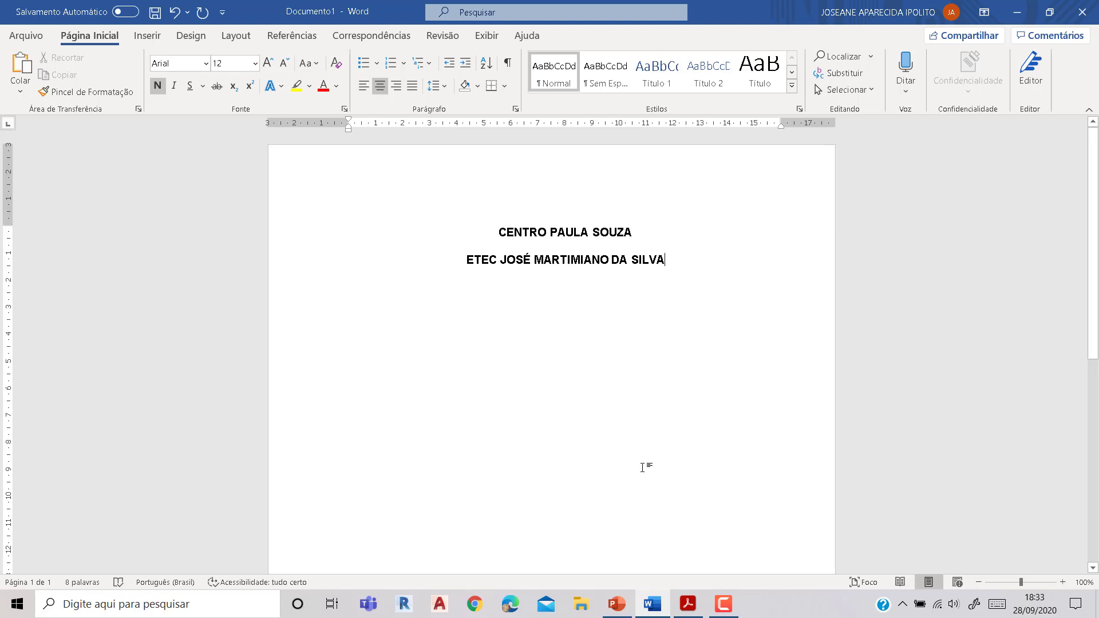
- Consult the cover model in the PDF manual, return to Word and set both heading lines to font size 14
click(688, 604)
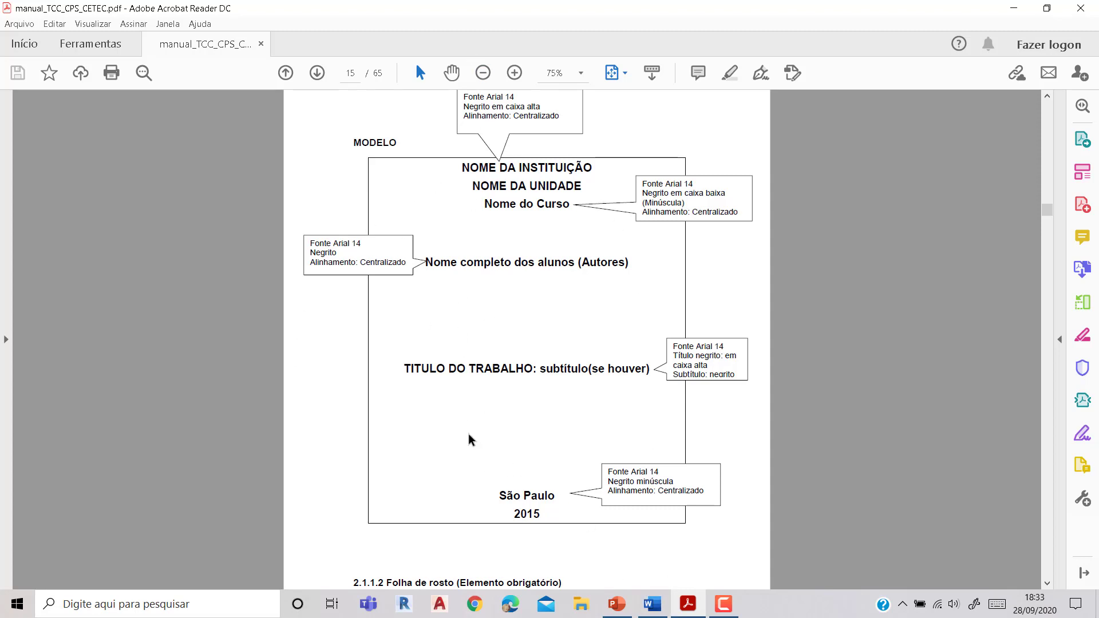
click(652, 604)
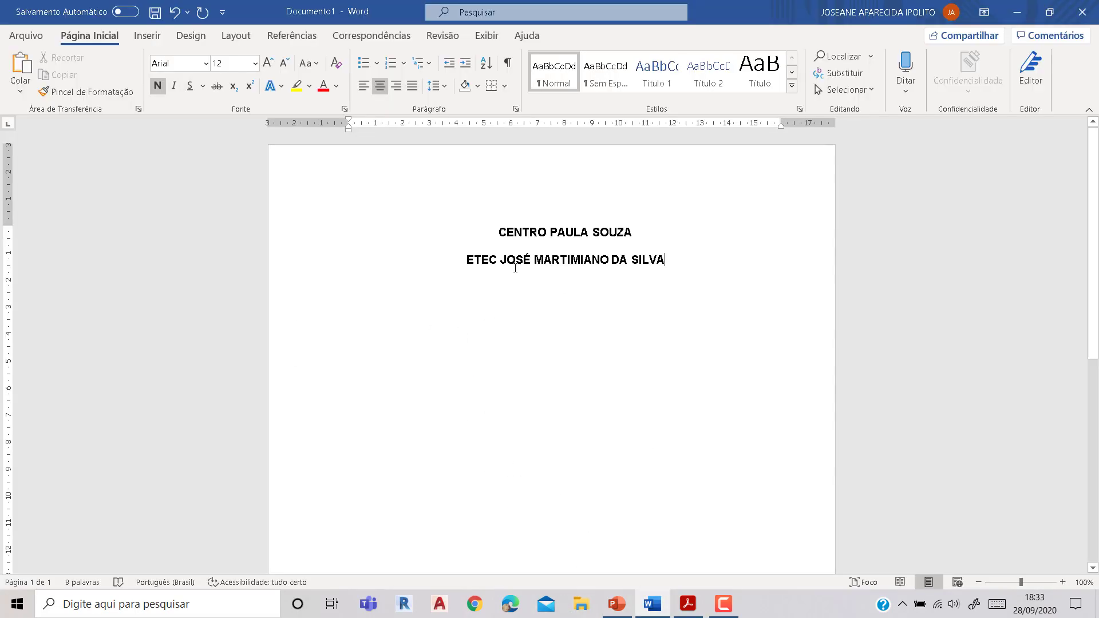
drag(496, 235, 670, 266)
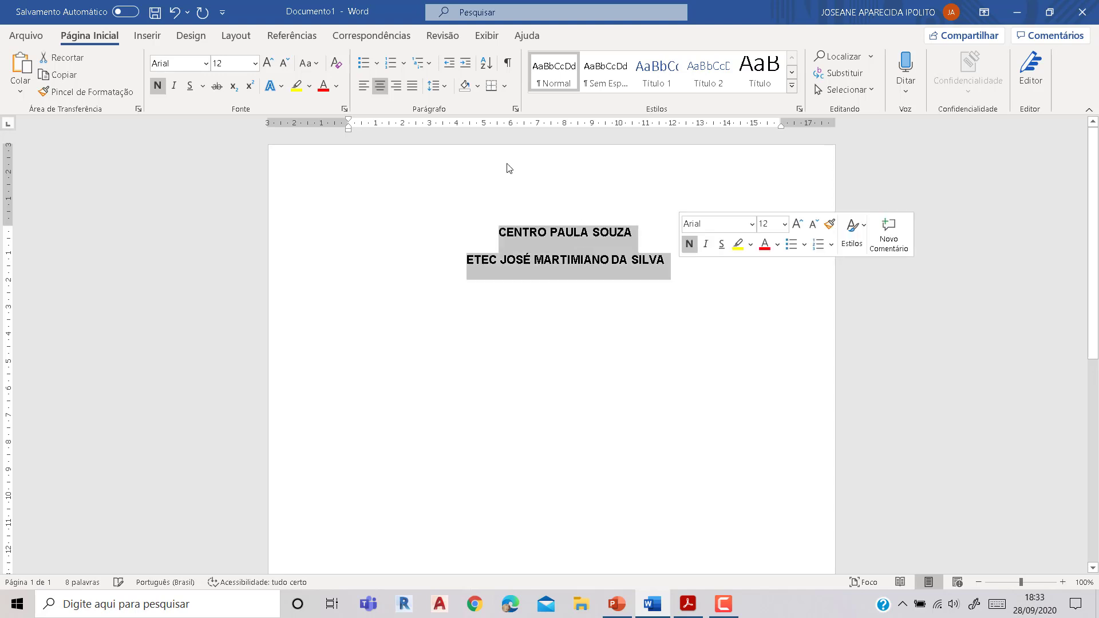
click(268, 63)
click(686, 273)
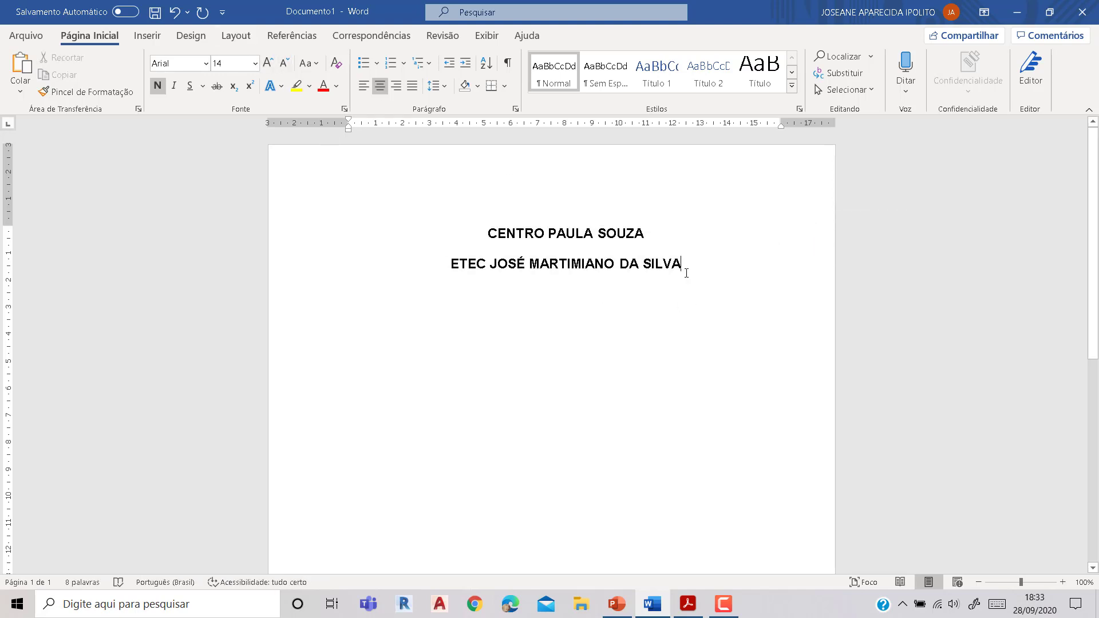
- Add the course name "Curso Técnico em Edificações" on the third line of the cover, below the school name
key(Return)
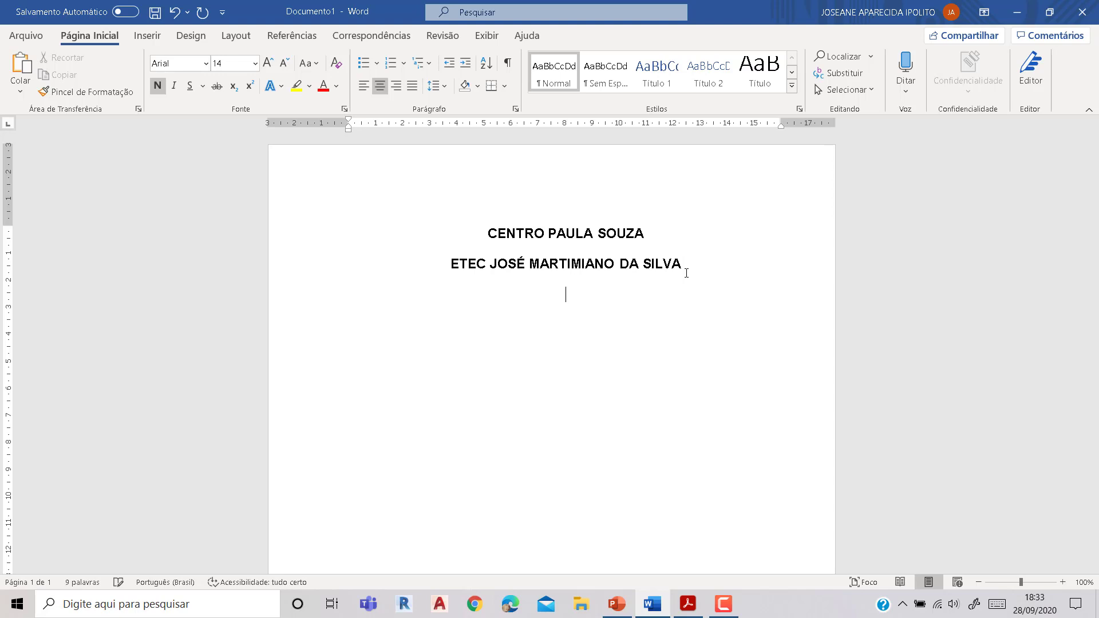
text(Curso Té)
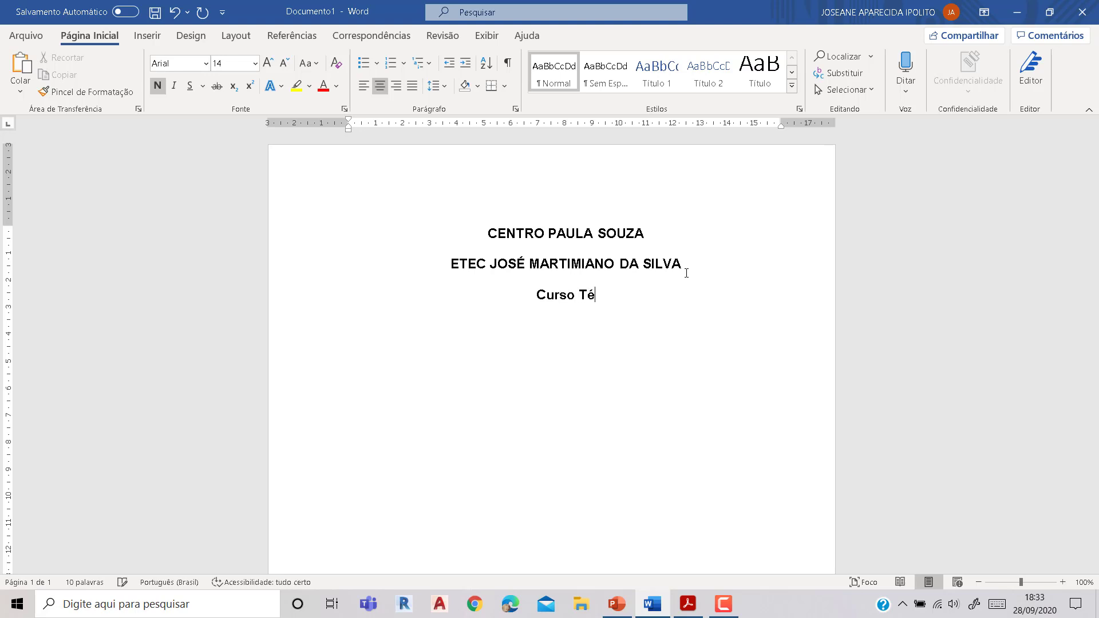
text(cnico em E)
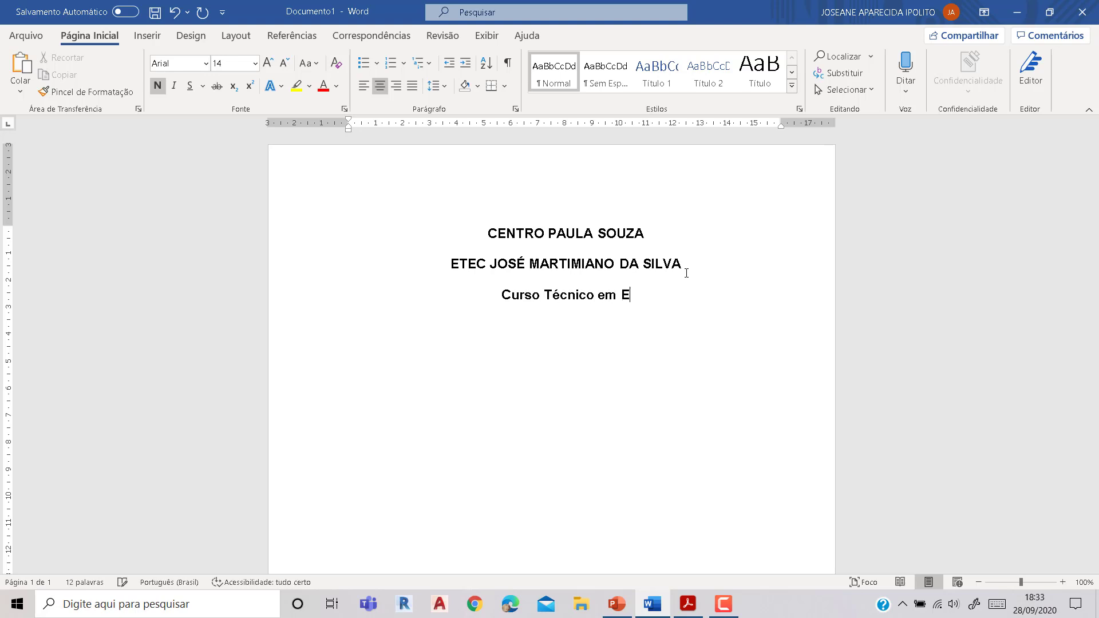
text(dificações)
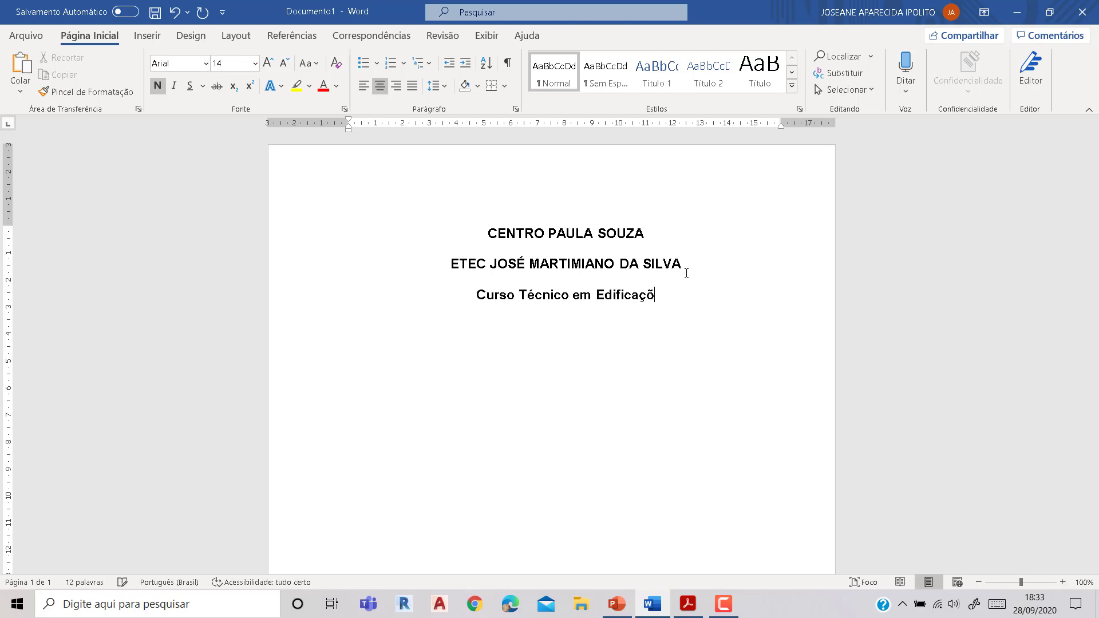
- Check the cover model in the PDF manual, return to Word and enter "Nome dos Alunos" one blank line below the course name
click(688, 604)
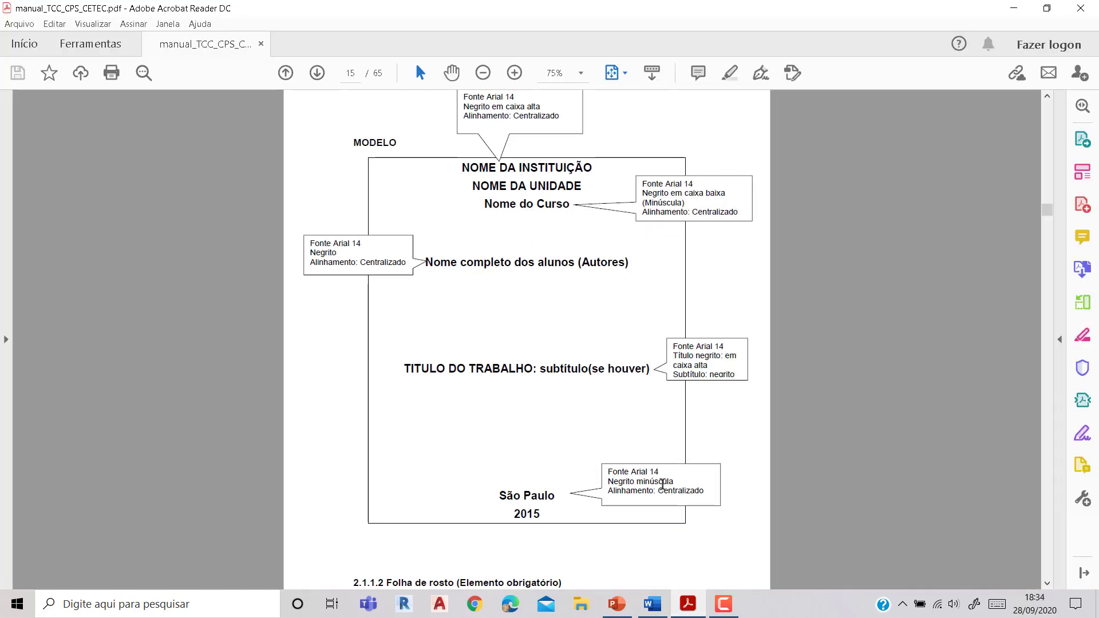
click(652, 604)
key(Return)
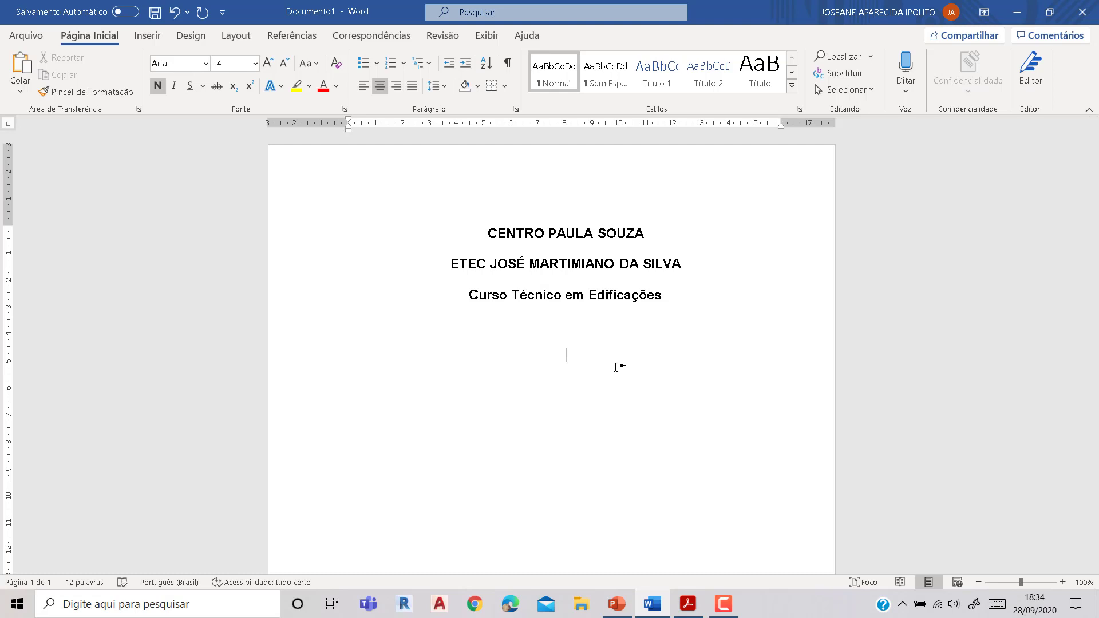
text(Nome dos Alunos)
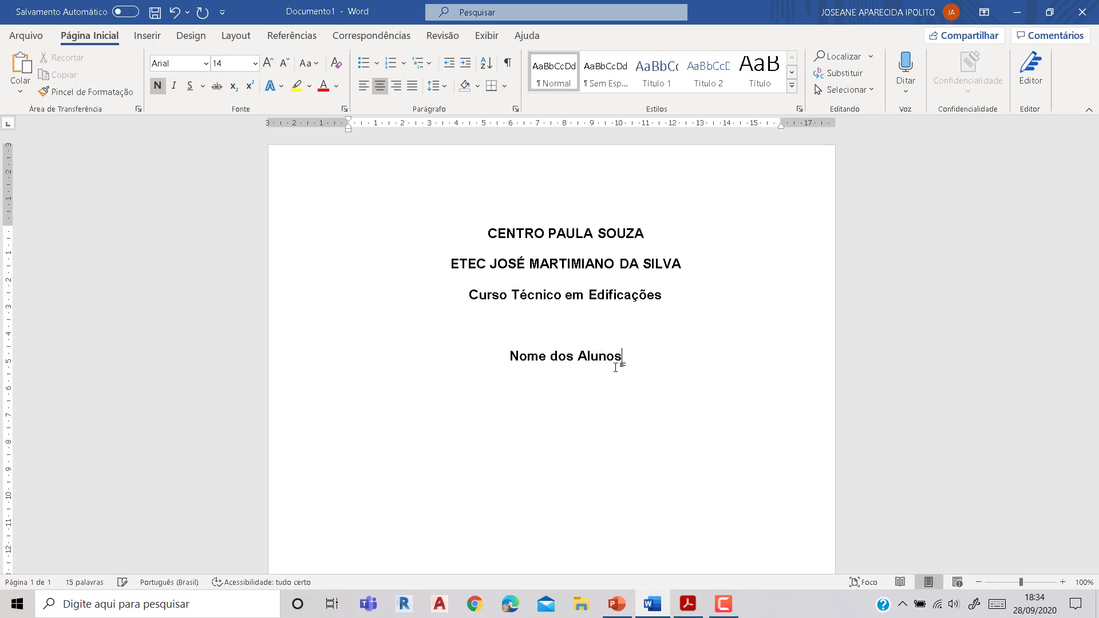
- Check the title line of the PDF cover model, return to Word and start a new line below "Nome dos Alunos", leaving a blank line
click(687, 604)
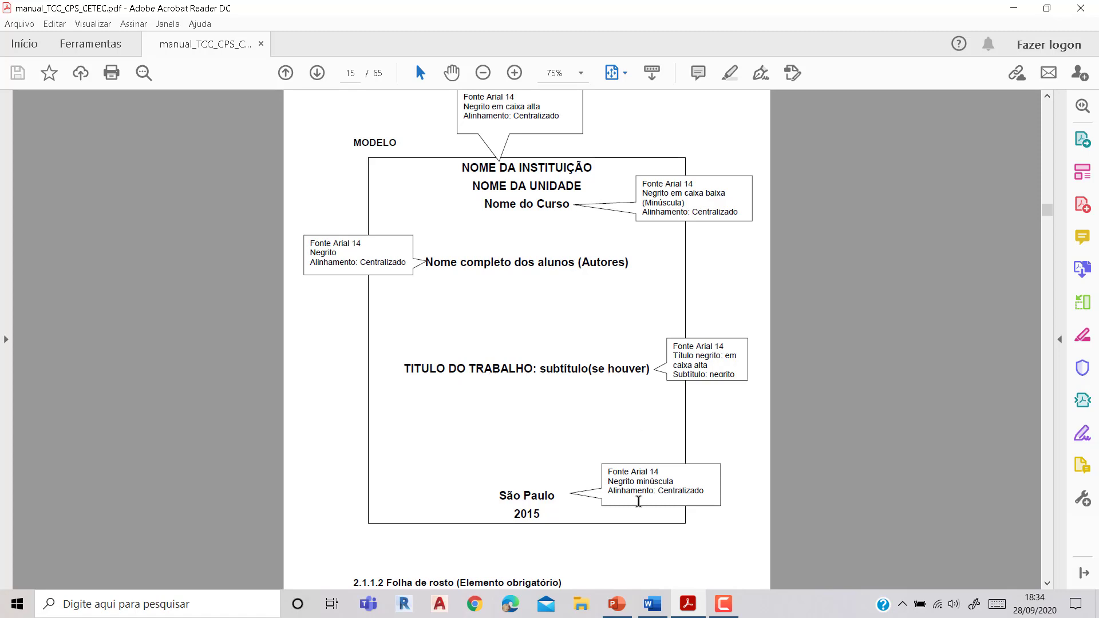
click(652, 604)
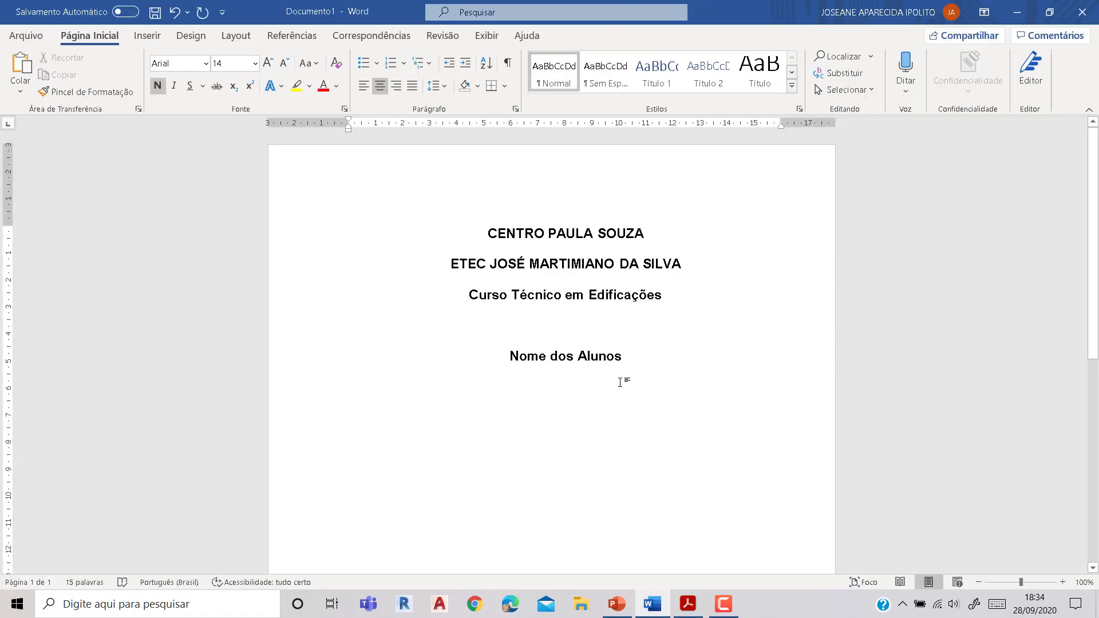
key(Return)
text(Tit)
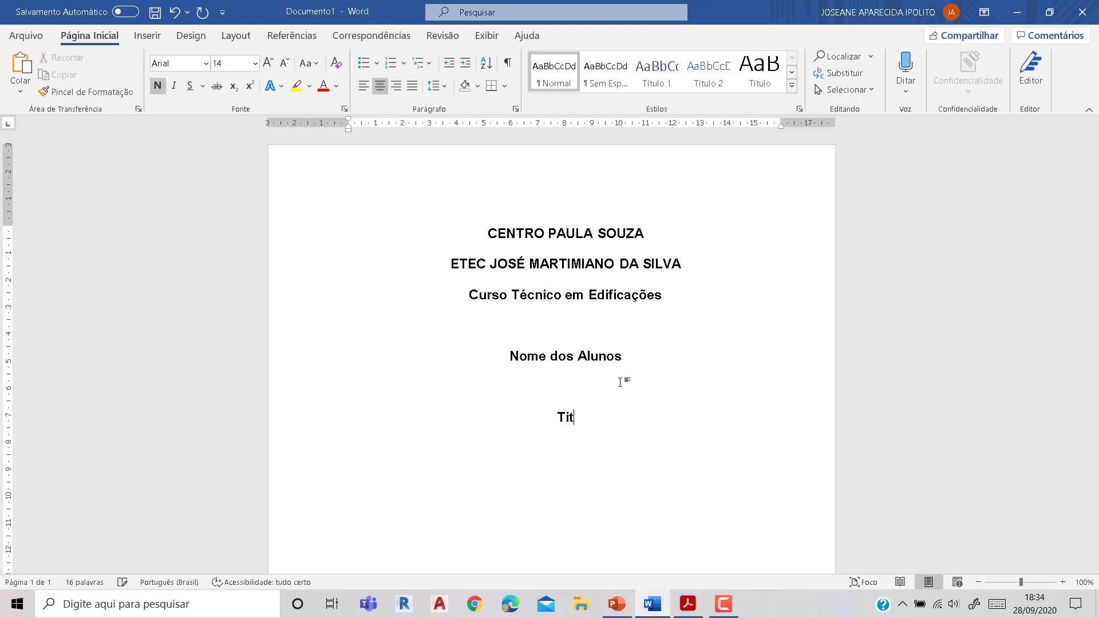
text(ulo do t)
key(BackSpace)
key(BackSpace)
key(BackSpace)
key(BackSpace)
key(BackSpace)
key(BackSpace)
key(BackSpace)
key(BackSpace)
key(BackSpace)
key(BackSpace)
text(ÍTULO)
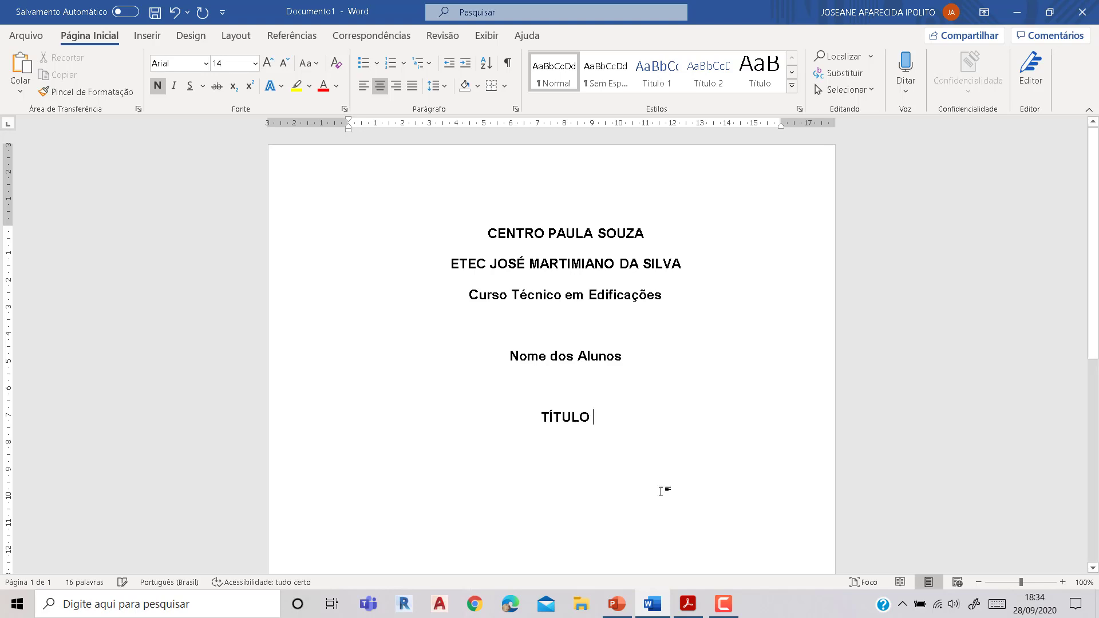
click(688, 604)
click(652, 604)
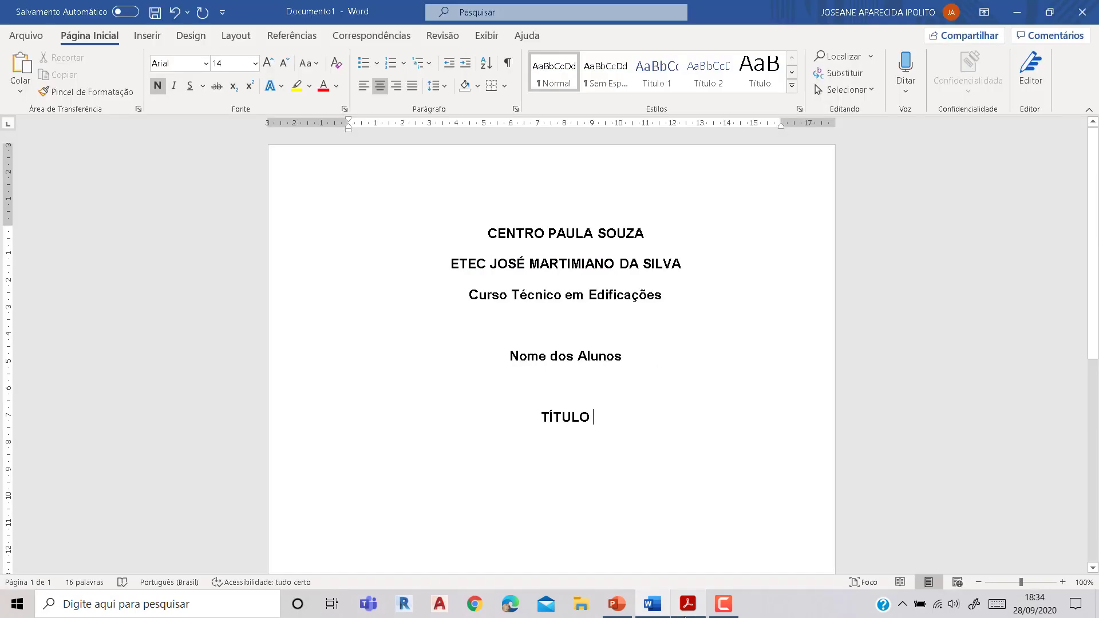
key(BackSpace)
key(BackSpace)
key(BackSpace)
key(BackSpace)
key(BackSpace)
key(BackSpace)
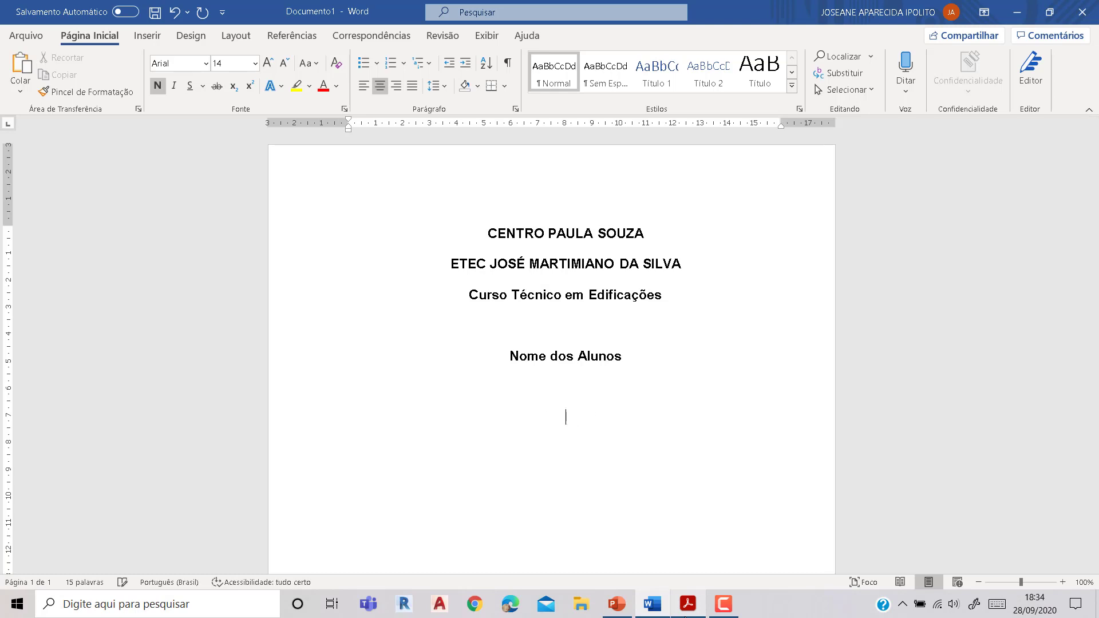
- Enter the work title placeholder "TITULO DO TRABALHO: Subtitulo (se houver)" on the cover's title line
text(TITULO DO TRABALHO:)
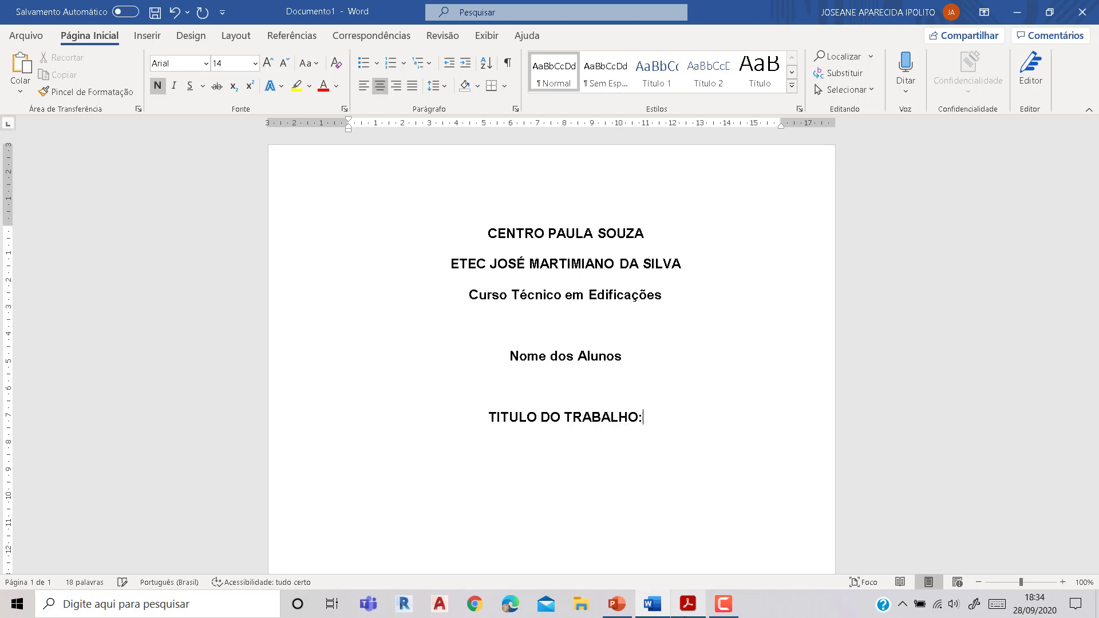
text( Subti)
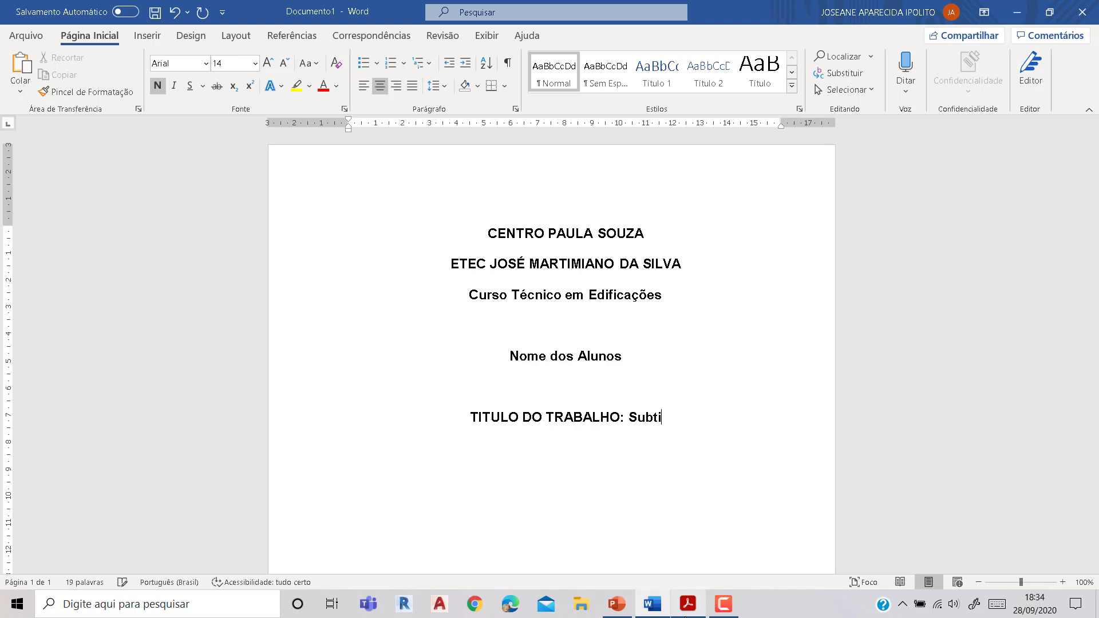
text(tulo (se )
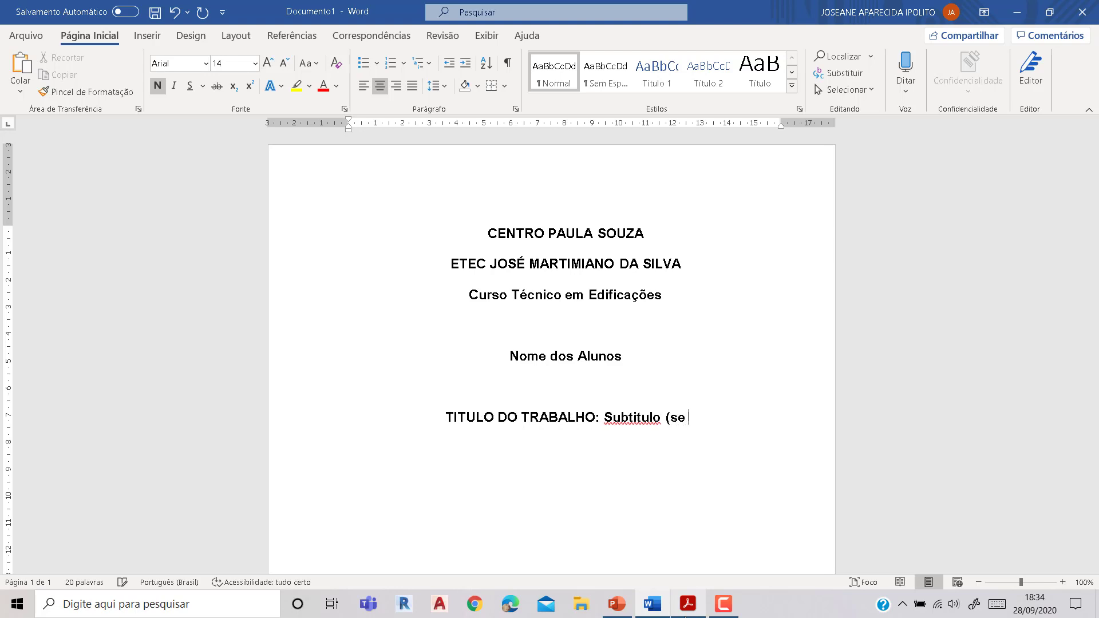
text(houver))
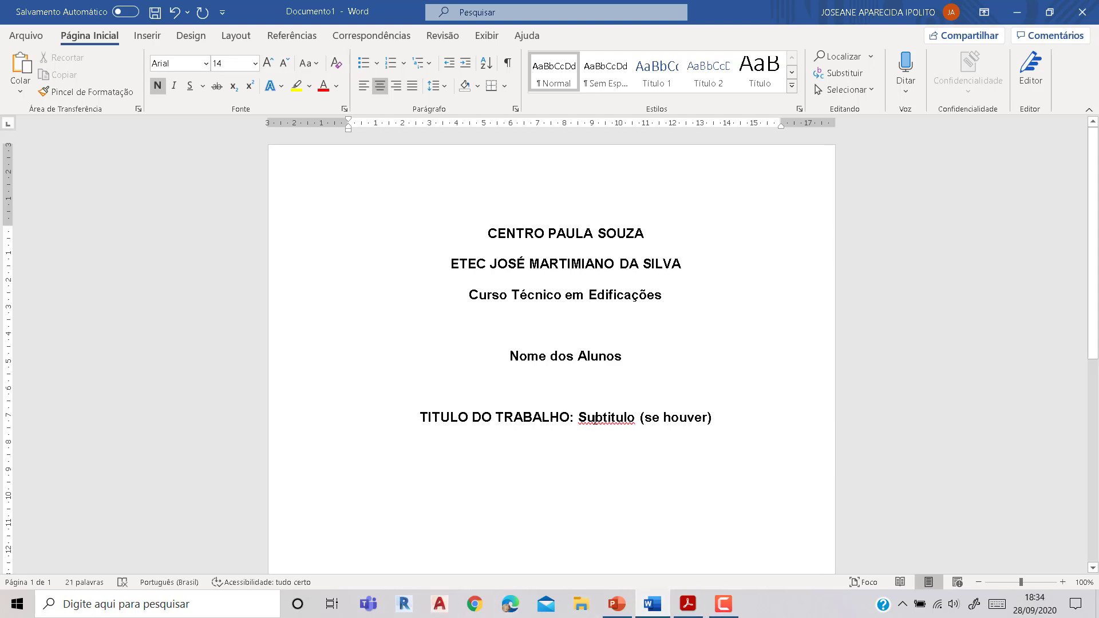
- Correct the spelling in the title line to "Subtítulo" and "TÍTULO" with the spelling suggestions
right_click(597, 417)
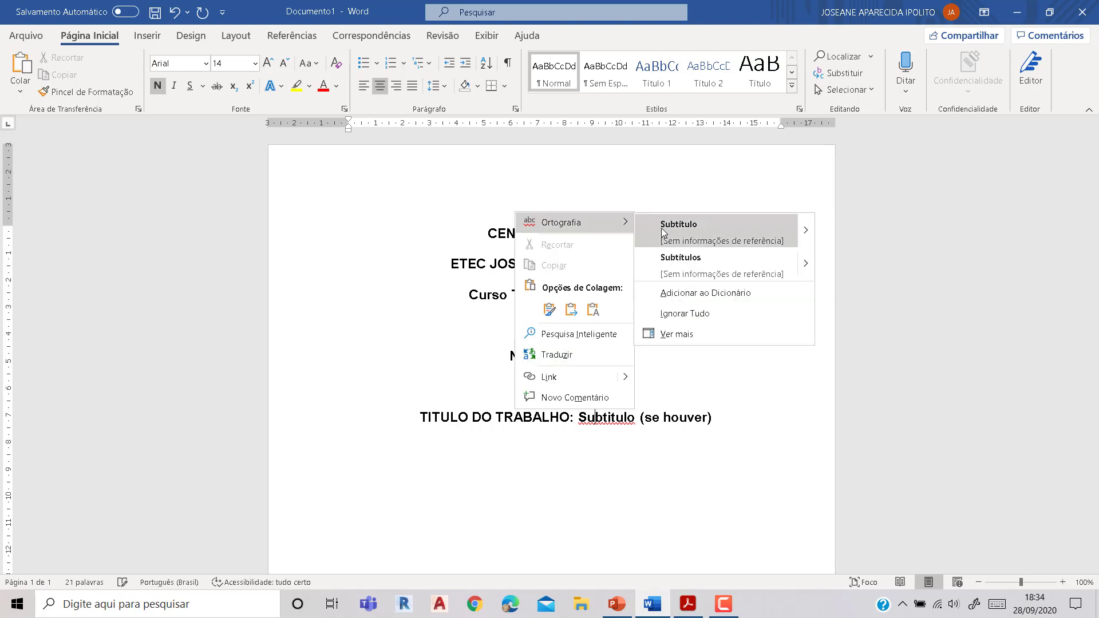
click(663, 231)
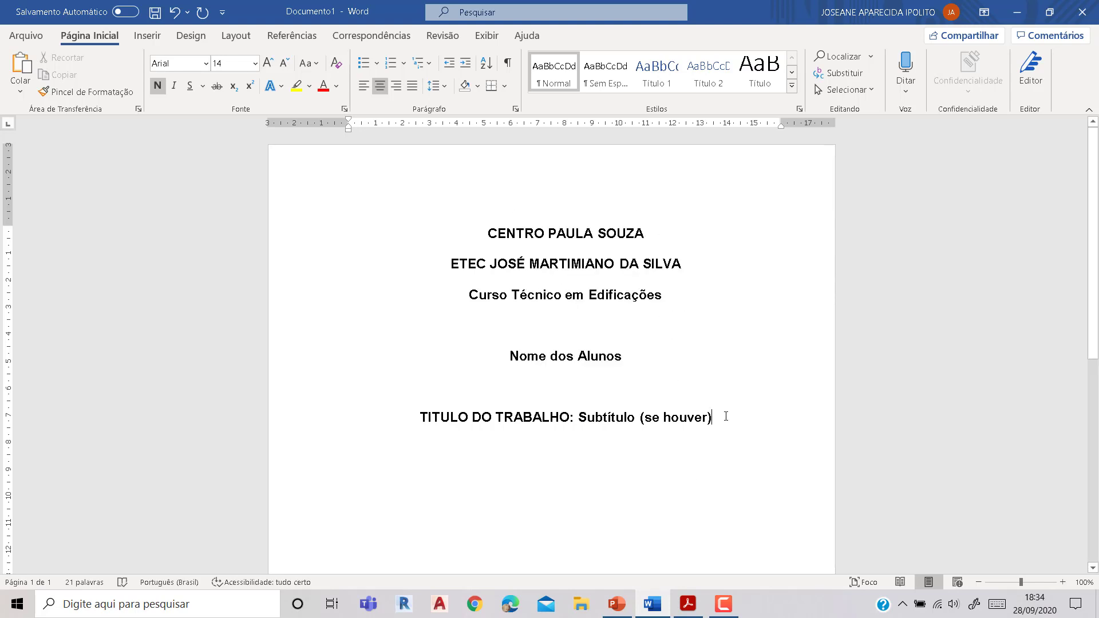
key(Return)
right_click(439, 415)
click(497, 245)
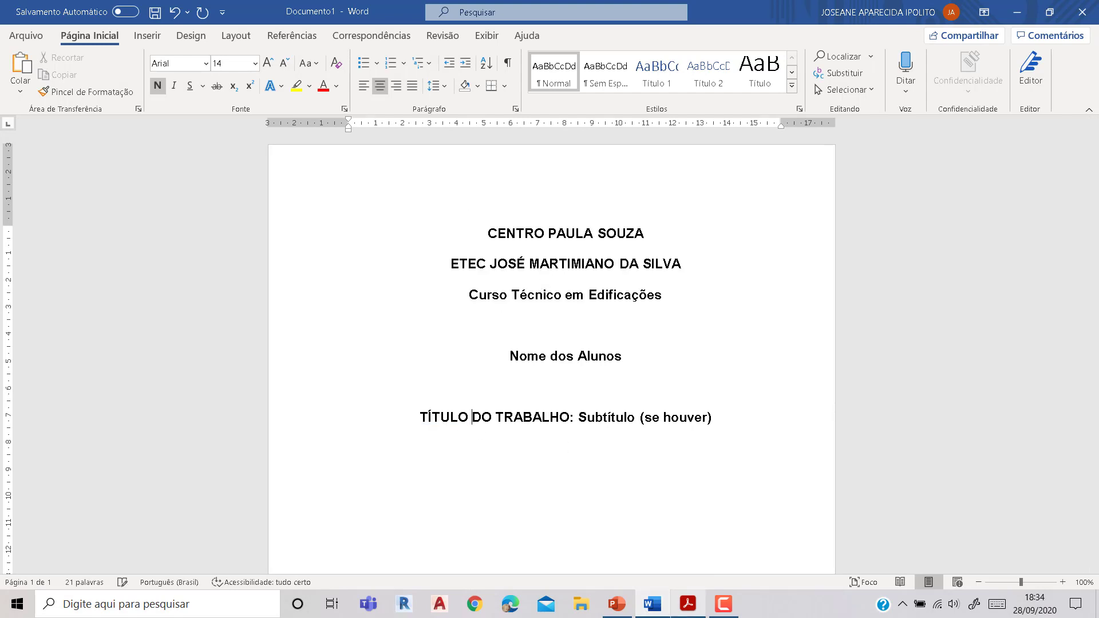
- Check the closing lines of the PDF cover model, return to Word and enter "Ribeirão Preto" and "2020" on separate lines below the title
click(659, 606)
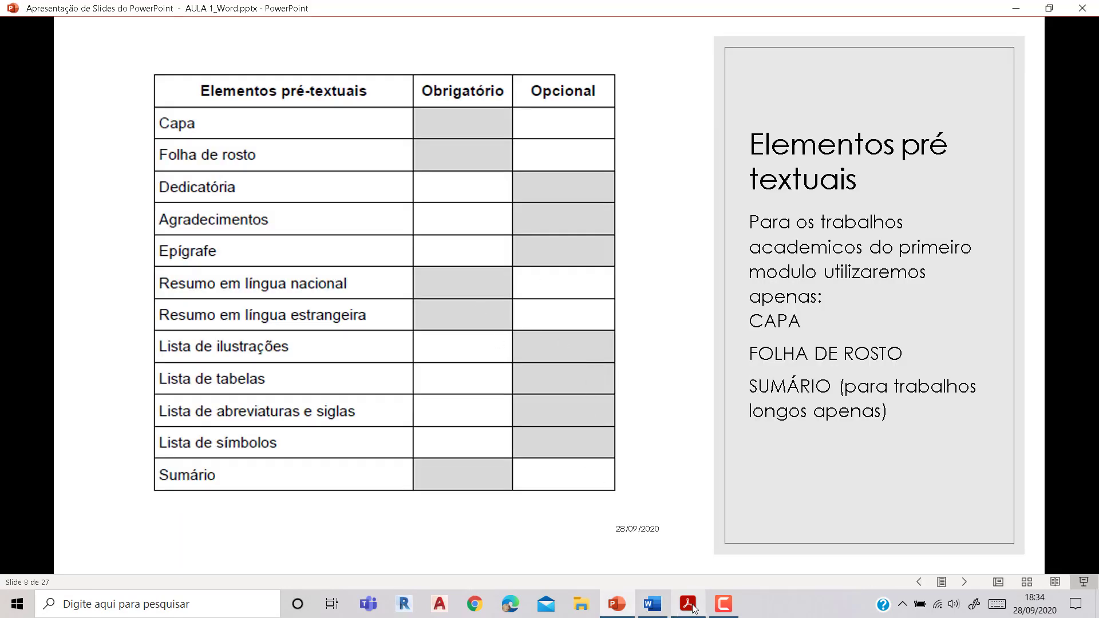
click(688, 605)
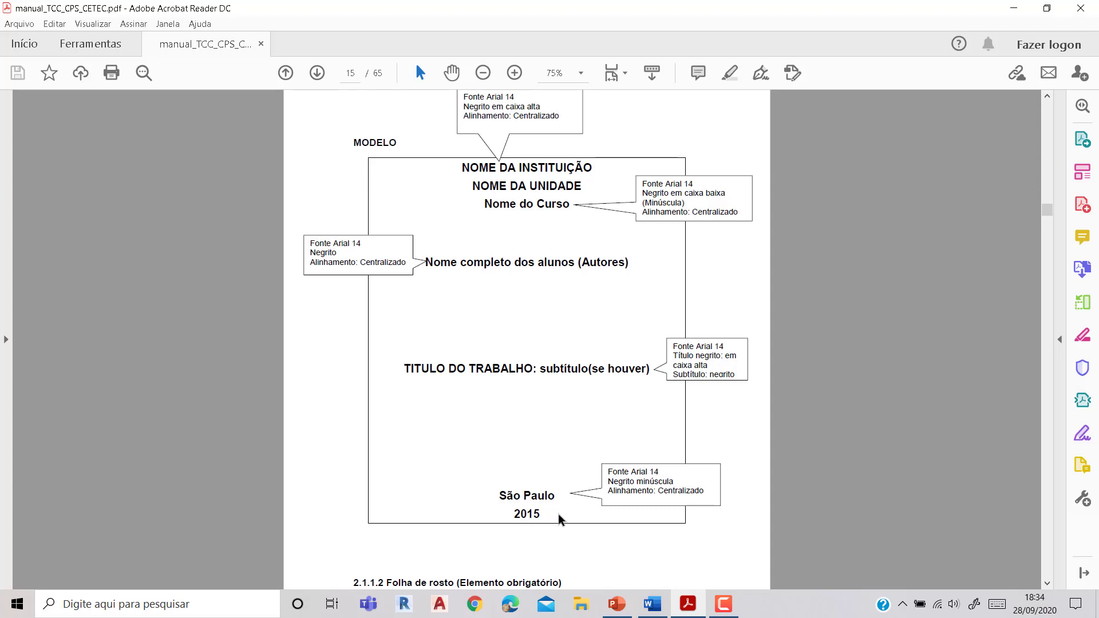
click(652, 604)
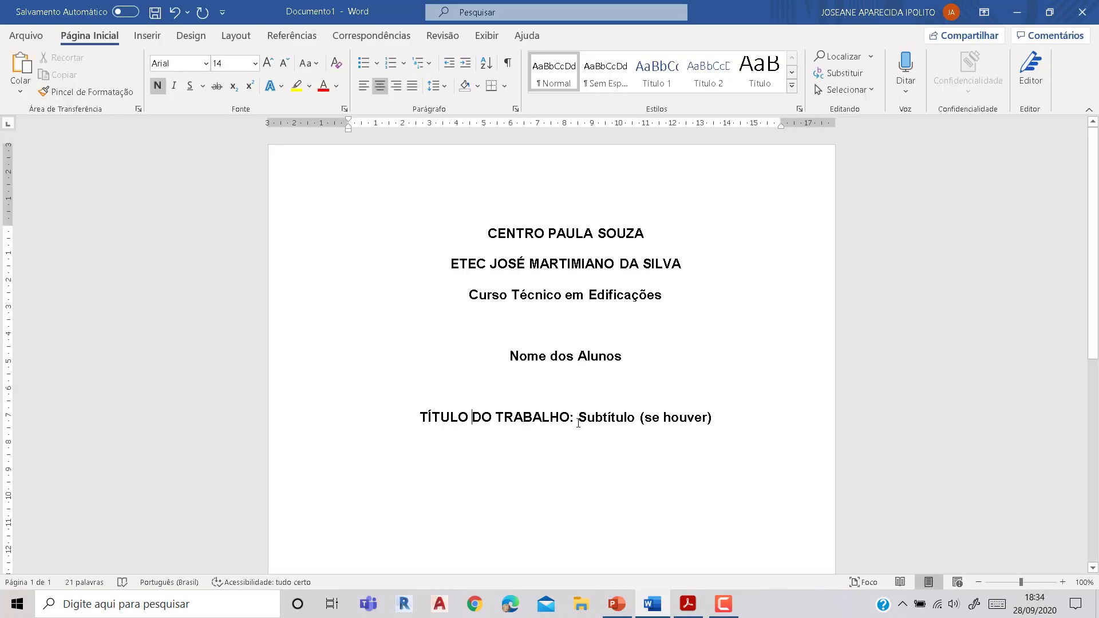
key(Return)
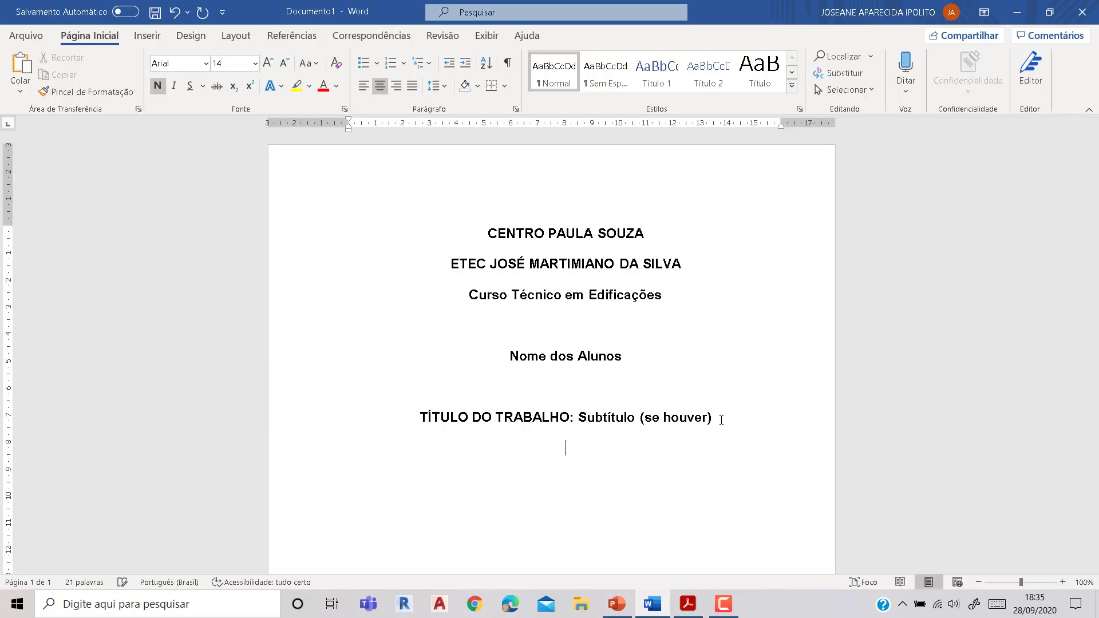
text(Ribeirão Pre)
text(to 2)
text(020)
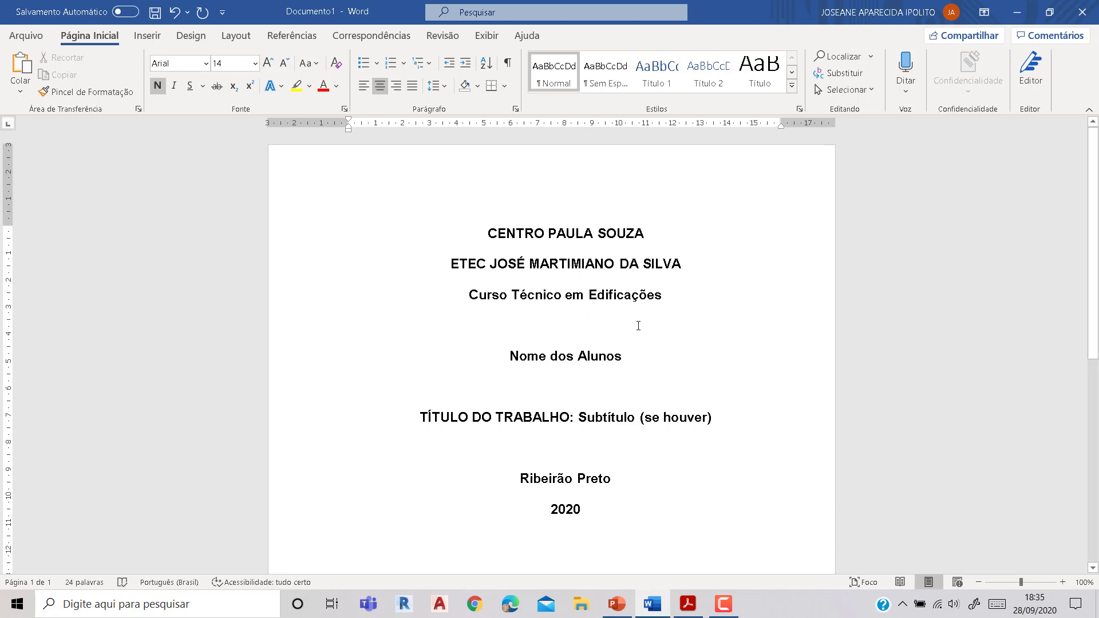
- Compare the cover spacing with the PDF model, then in Word add two blank lines above "Nome dos Alunos" and three above the title
ctrl+scroll(638, 326, down, 5)
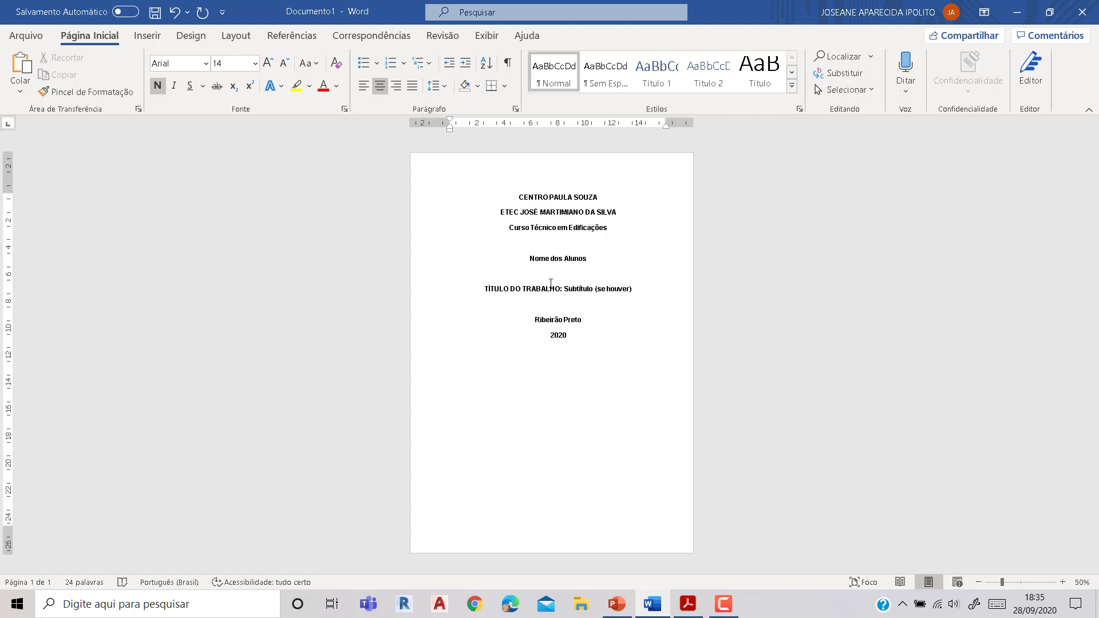
click(687, 604)
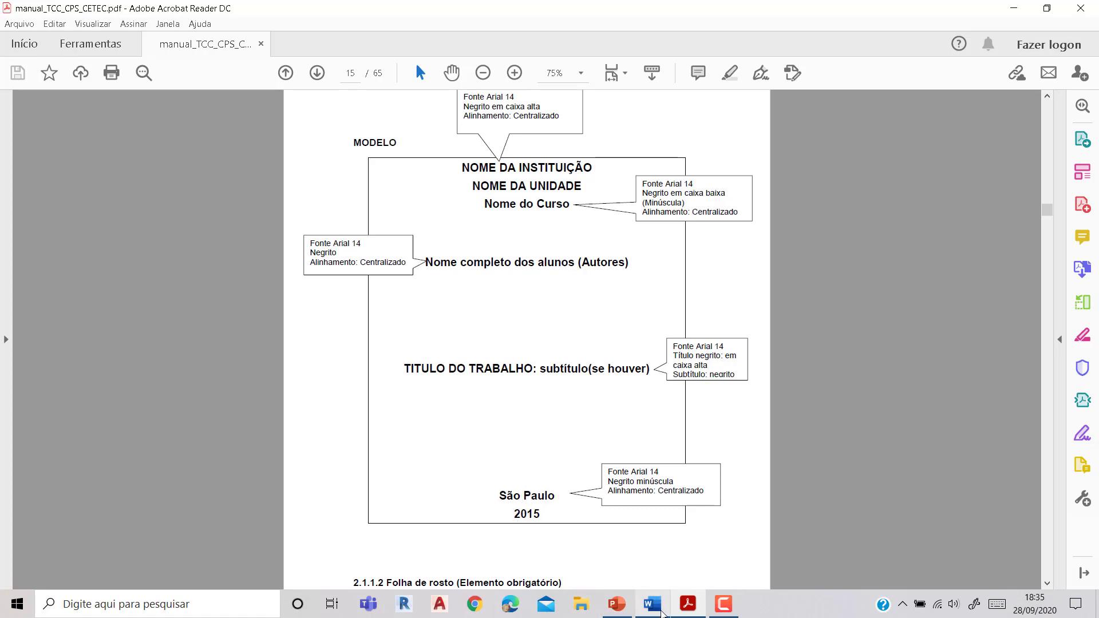
click(653, 607)
key(Return)
key(Return)
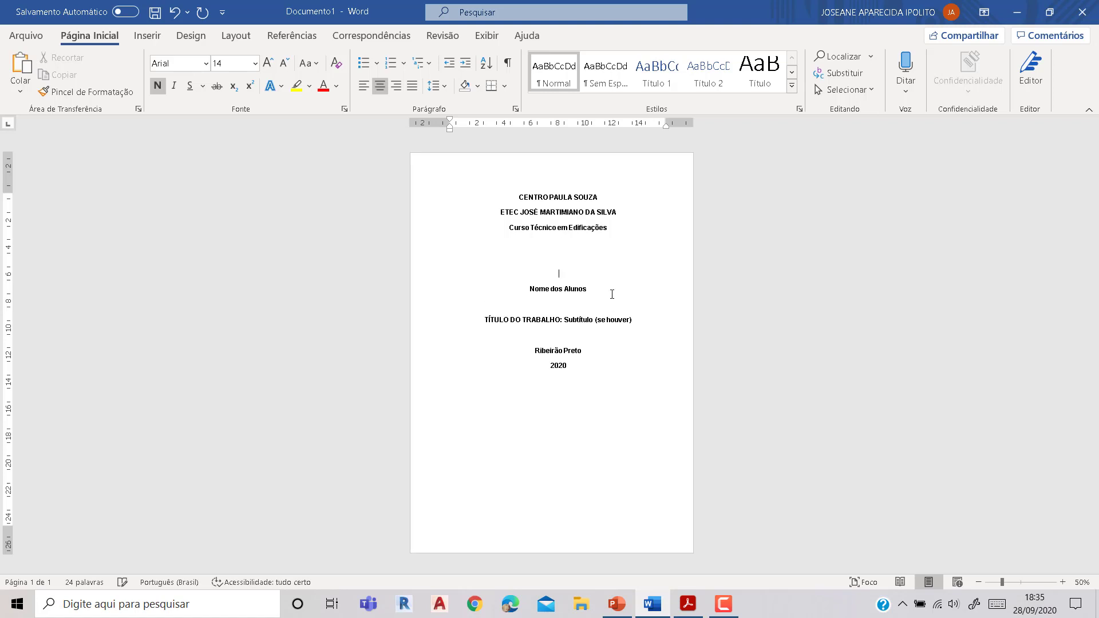
key(Return)
key(Return)
key(Return)
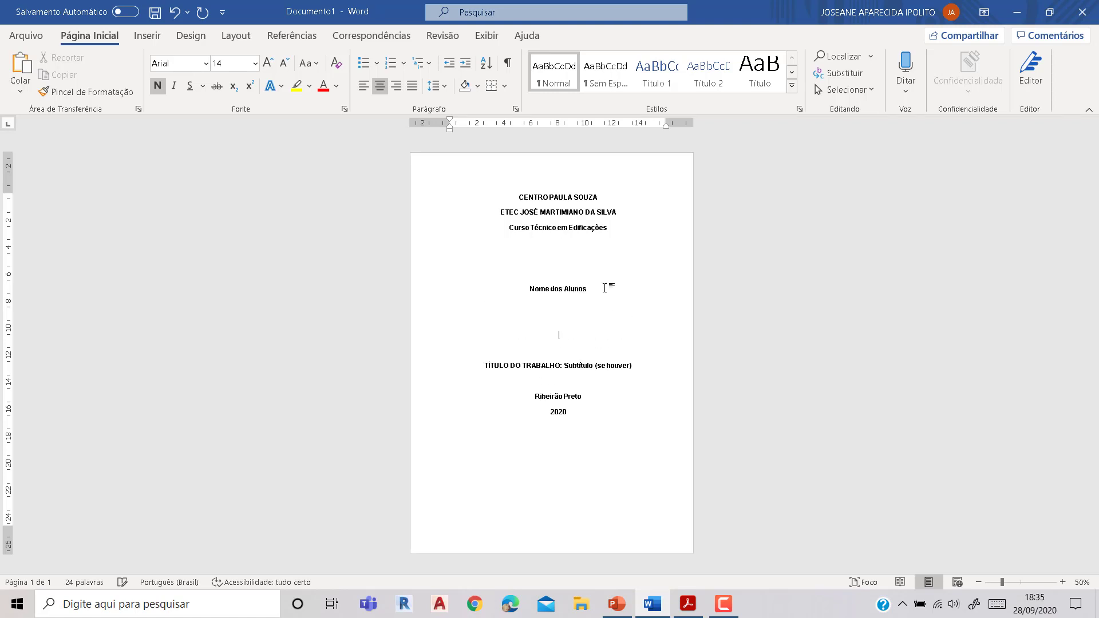
- Add five blank lines between the title and "Ribeirão Preto", and one more above "Nome dos Alunos"
key(Return)
key(Return)
key(Return)
key(Return)
key(Return)
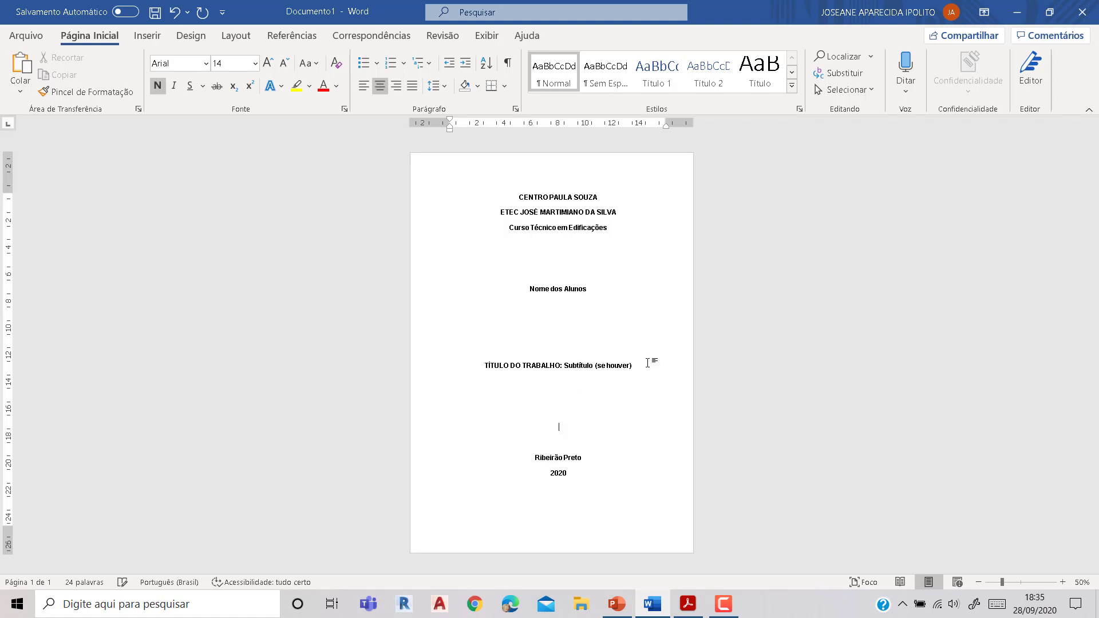
key(Return)
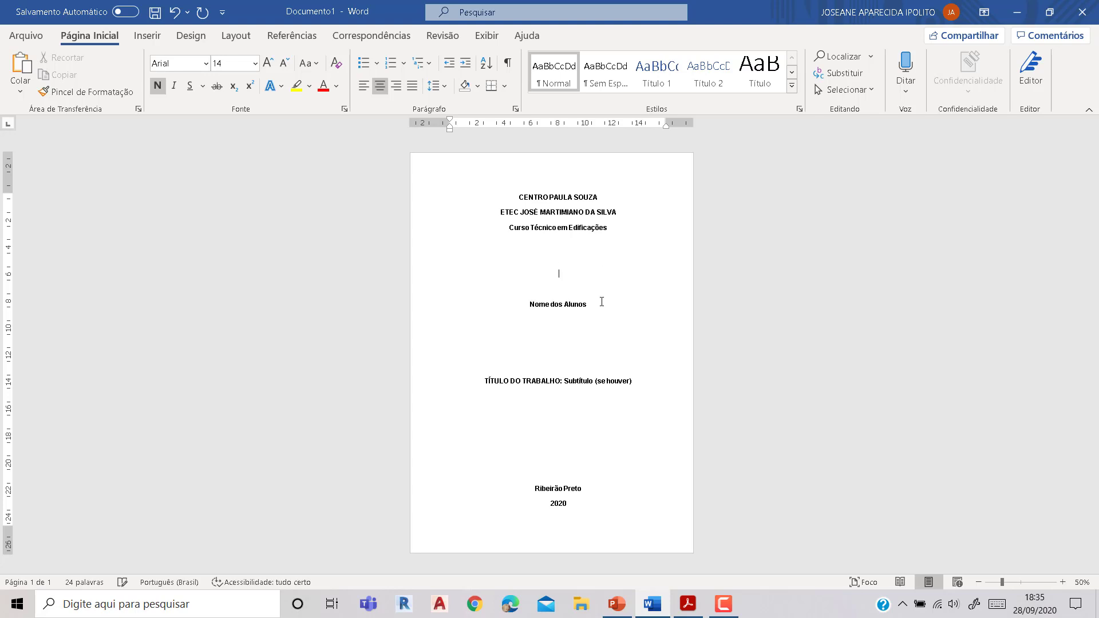
click(516, 336)
key(Return)
key(Return)
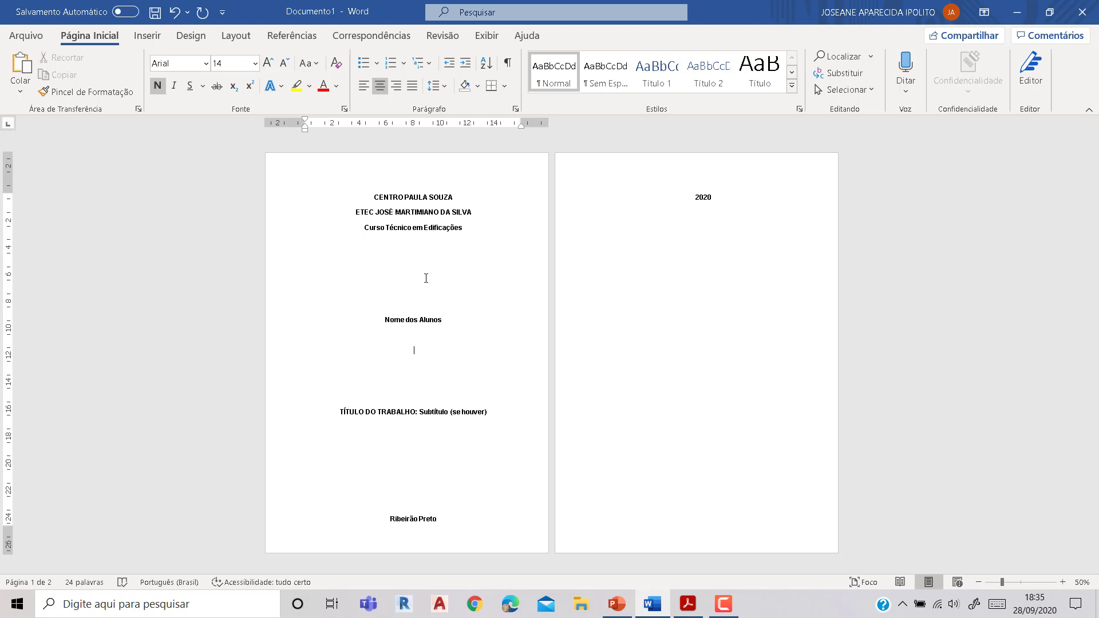
click(426, 278)
key(Delete)
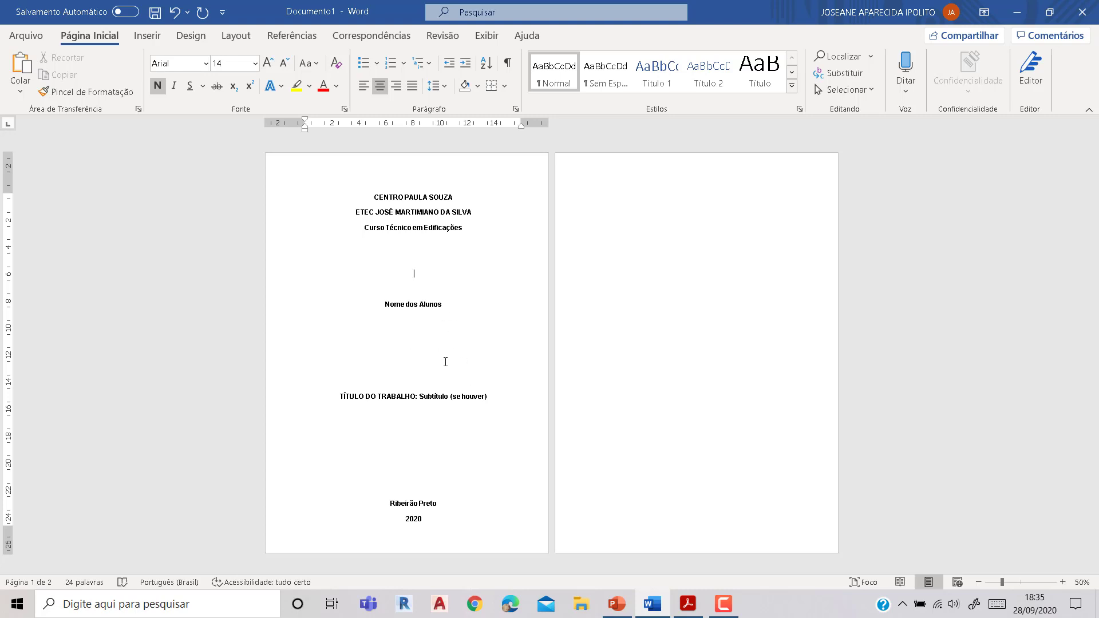
click(437, 356)
key(Delete)
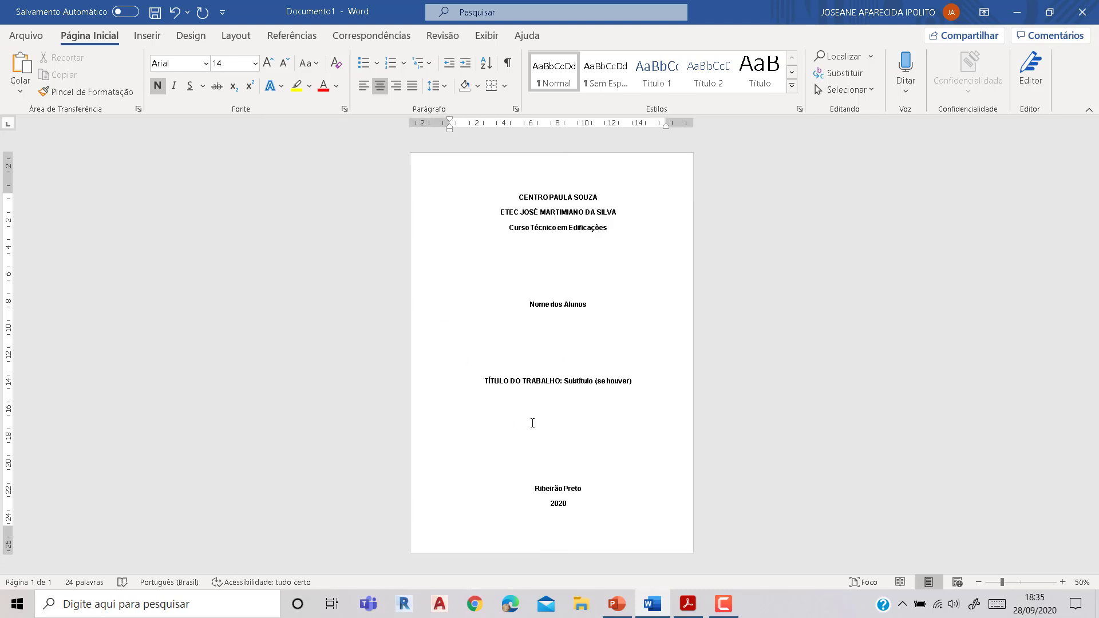
- Add one more blank line above "Ribeirão Preto" on the cover and place the insertion point on the second page
key(Return)
key(Return)
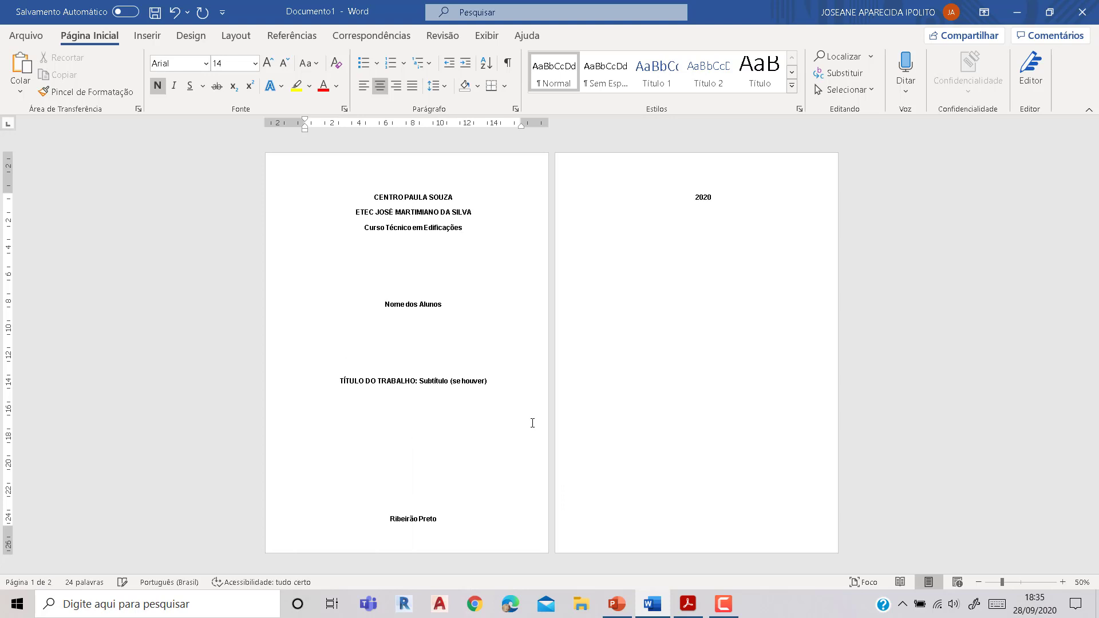
key(Delete)
click(638, 196)
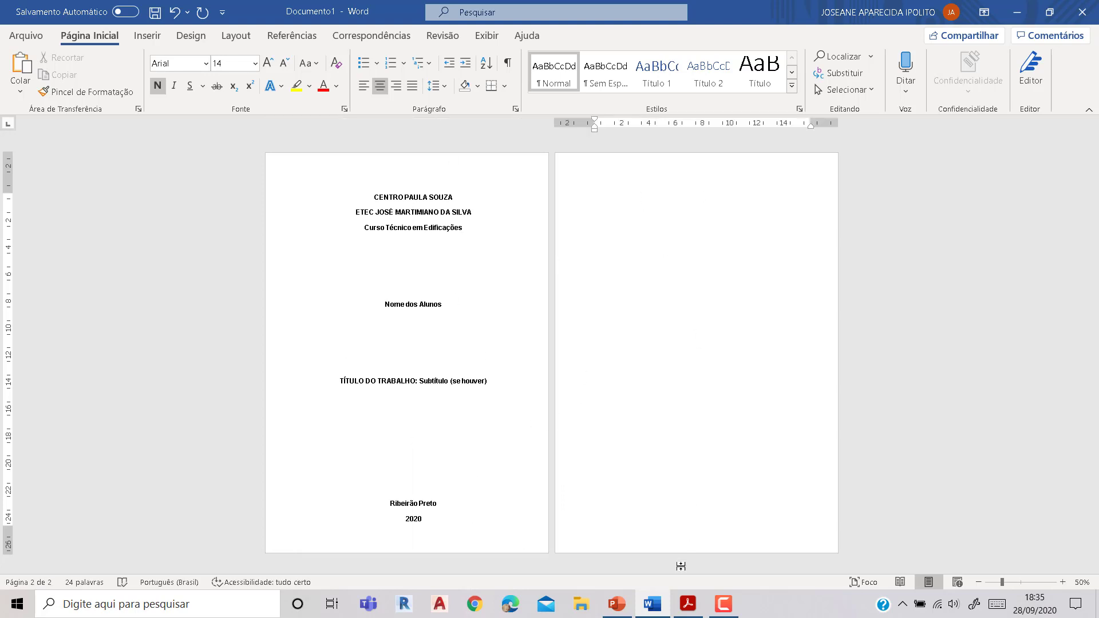
- Switch to the PDF manual, examine the "Modelo de folha de rosto" layout on page 16, and return to Word
click(688, 608)
scroll(652, 405, down, 5)
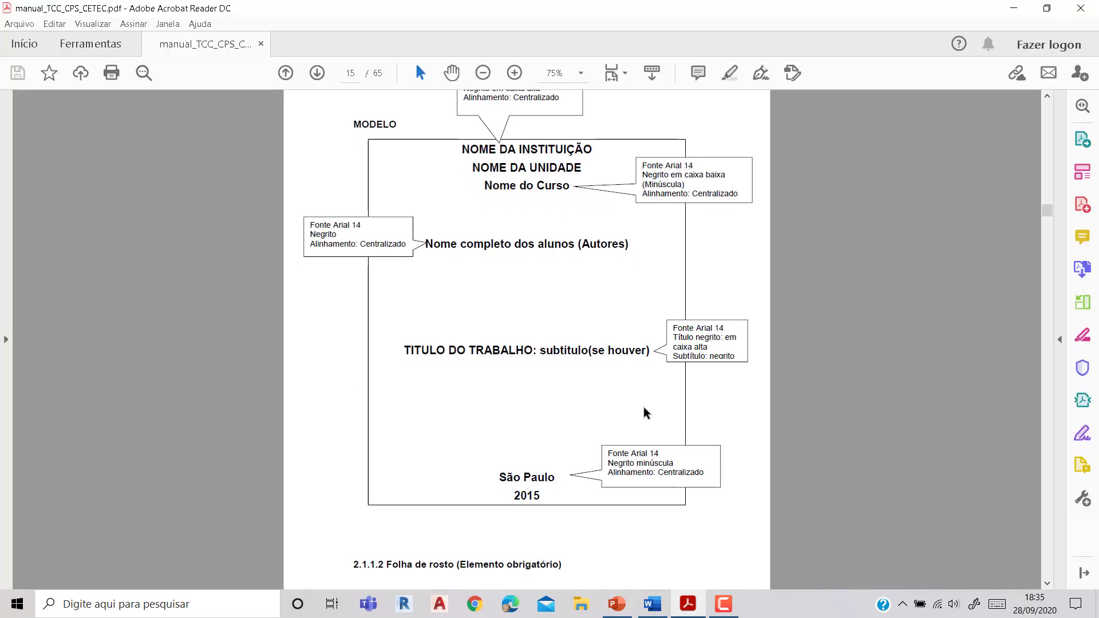
scroll(652, 405, down, 15)
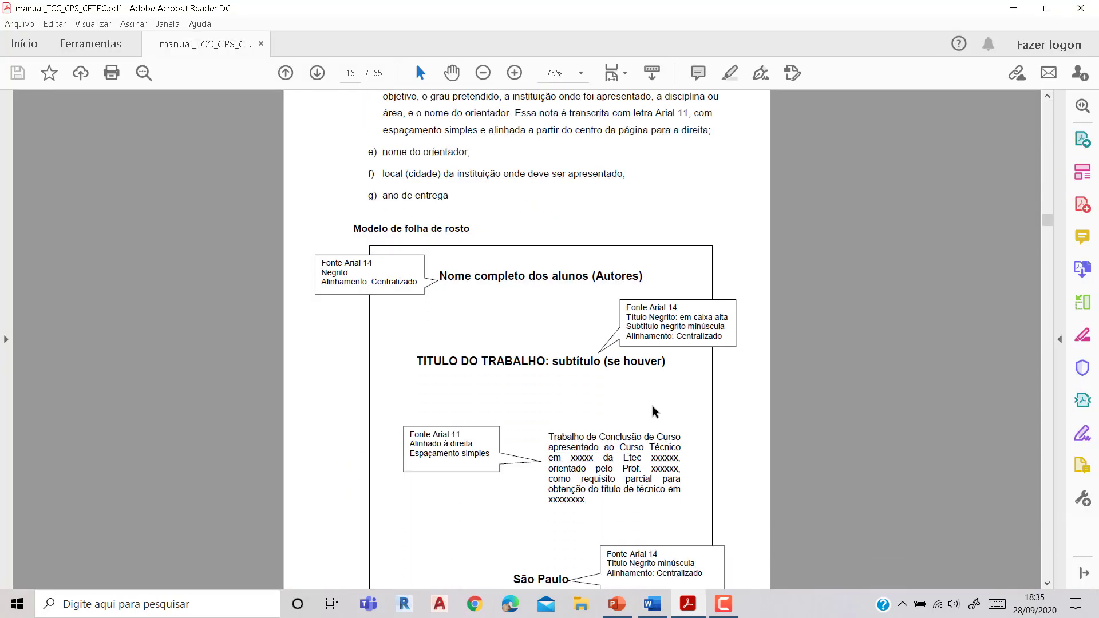
scroll(652, 407, up, 10)
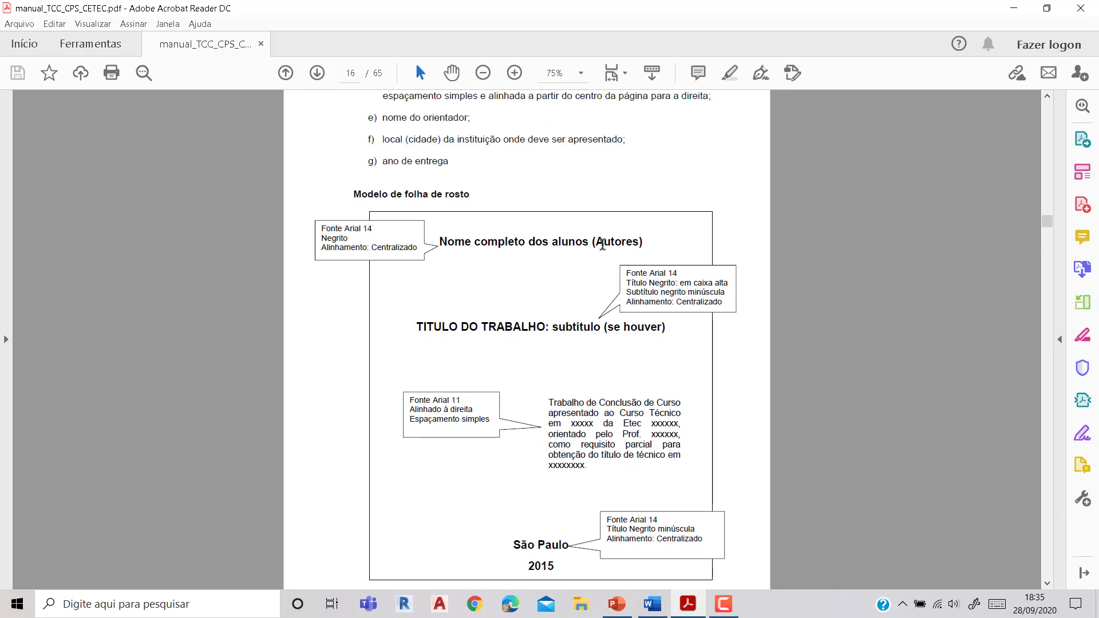
click(652, 604)
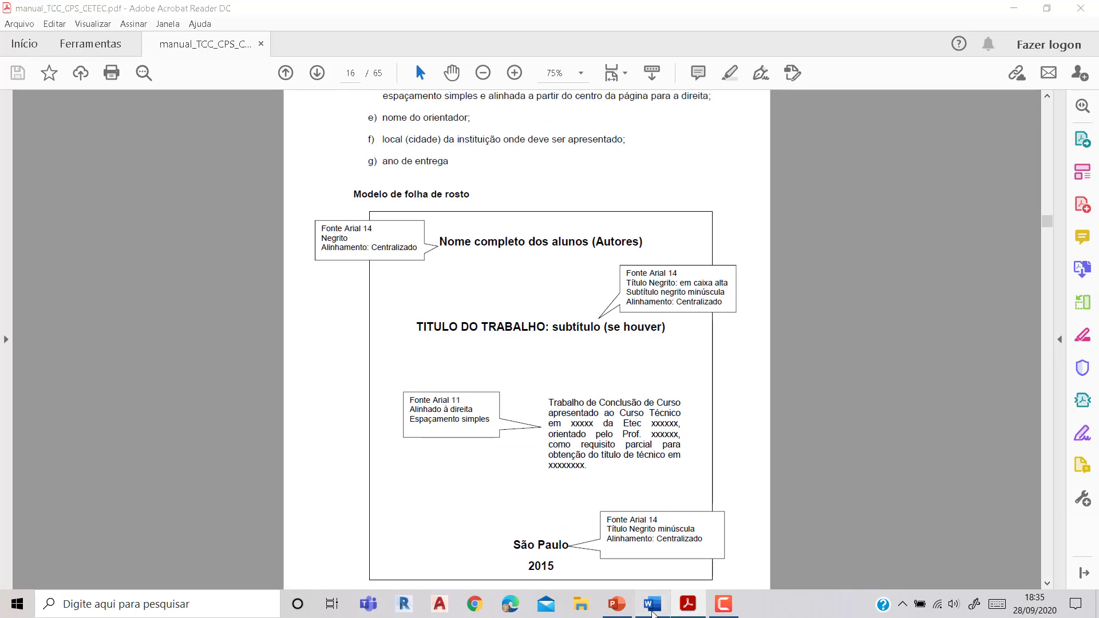
drag(384, 305, 443, 306)
key(ctrl+c)
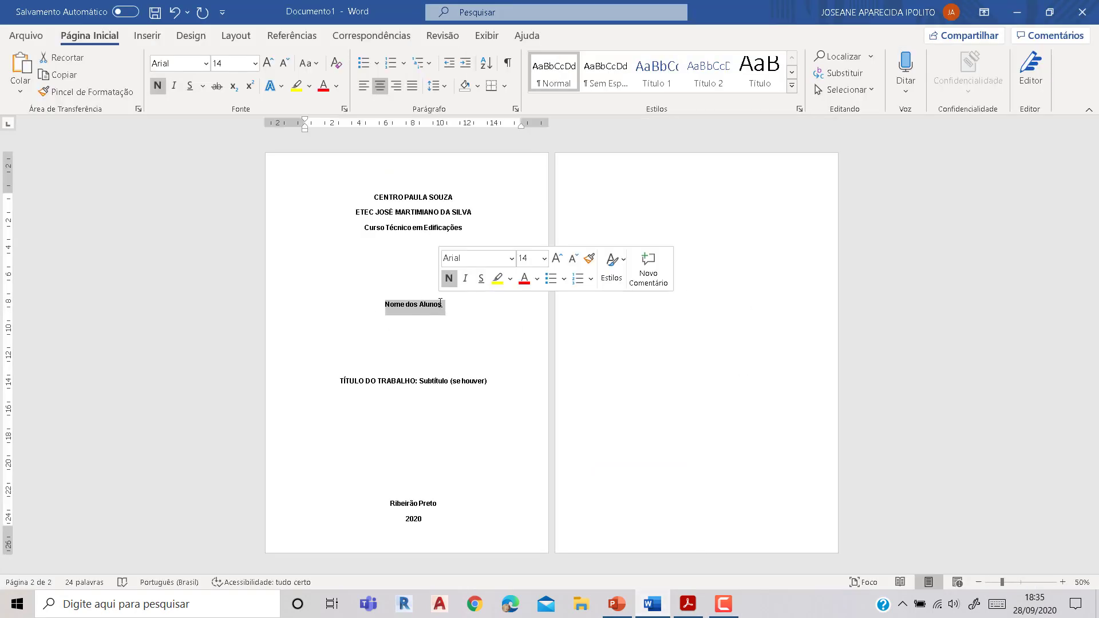
click(694, 205)
key(ctrl+v)
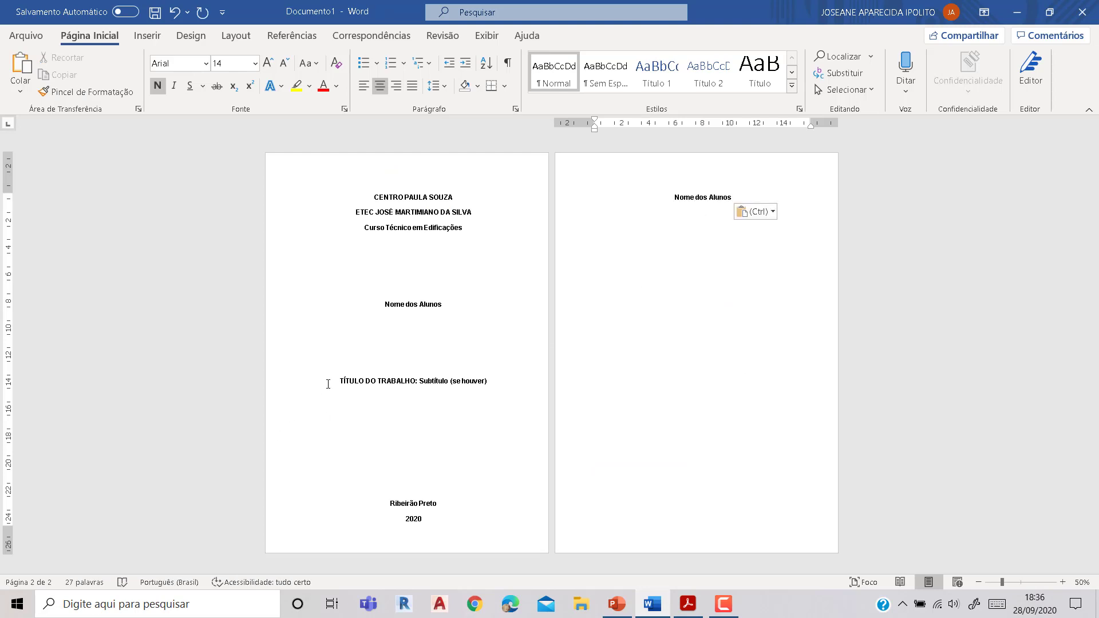
drag(337, 381, 485, 379)
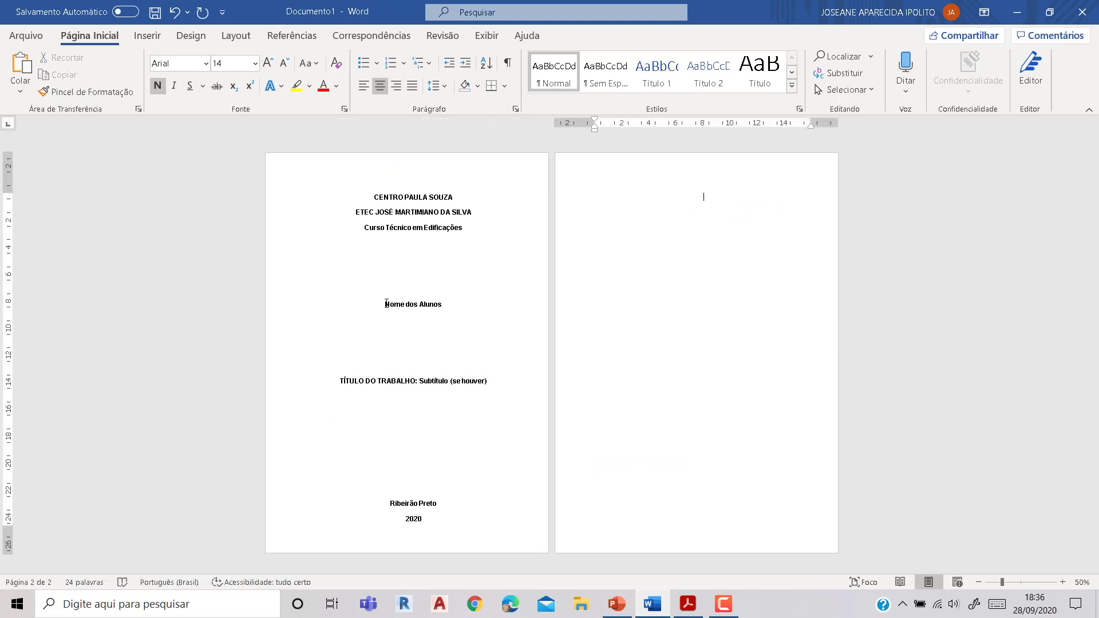
- Copy the "Nome dos Alunos" line from the cover to the start of the second page
drag(385, 304, 446, 307)
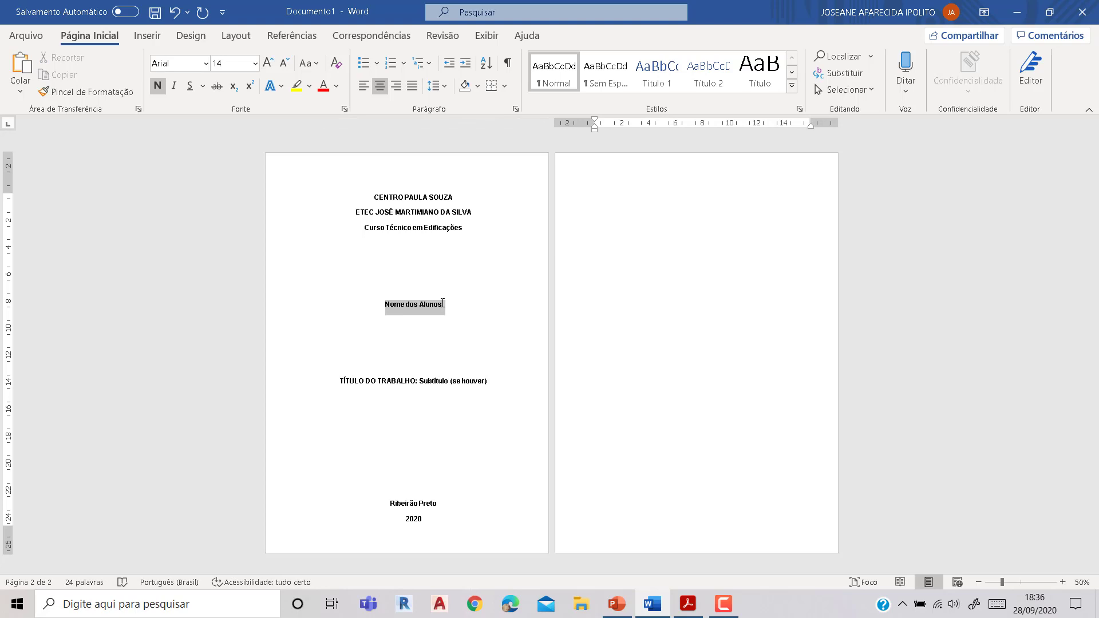
key(ctrl+c)
click(681, 201)
key(ctrl+v)
- Copy the bold line "TÍTULO DO TRABALHO: Subtítulo (se houver)" from the cover to below "Nome dos Alunos" on the second page
drag(329, 382, 496, 382)
click(750, 193)
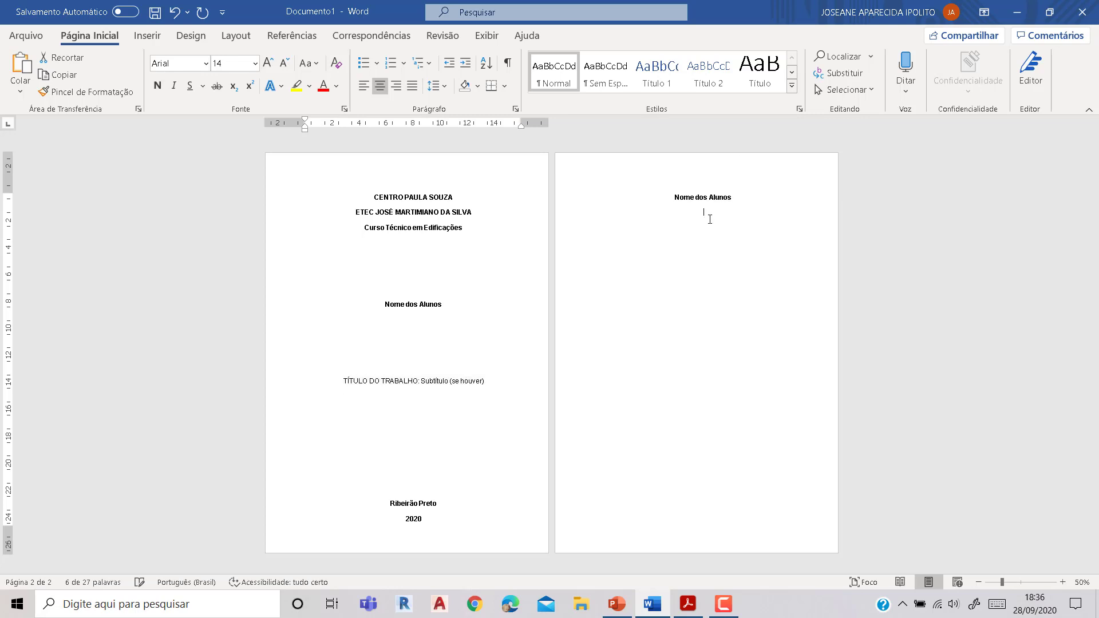
key(ctrl+z)
key(ctrl+c)
click(714, 213)
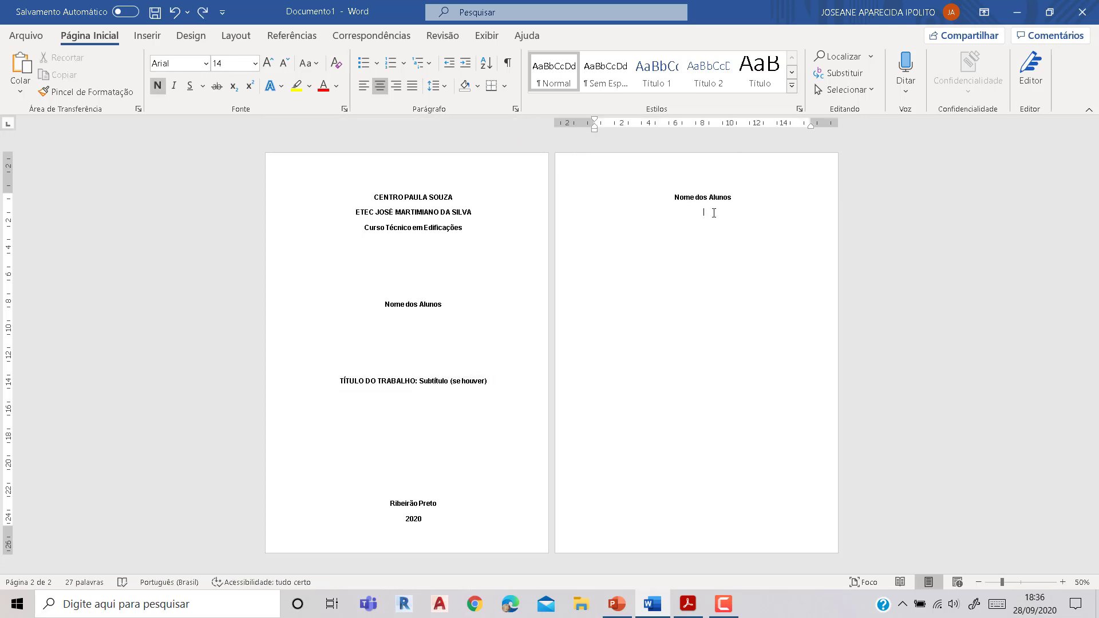
key(ctrl+v)
drag(373, 197, 455, 524)
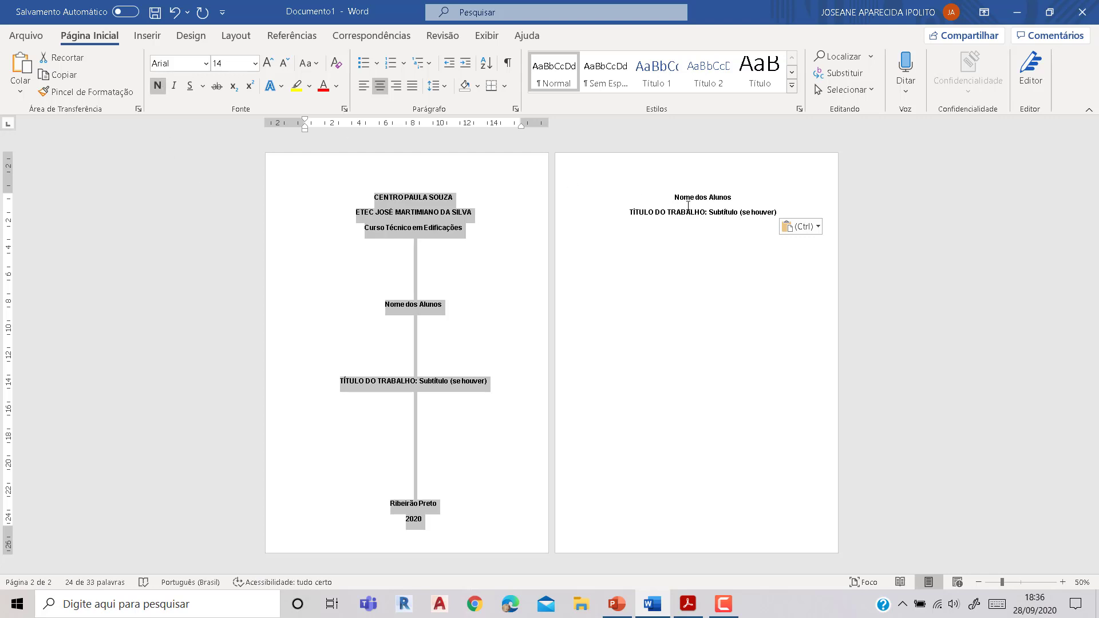
drag(673, 196, 777, 232)
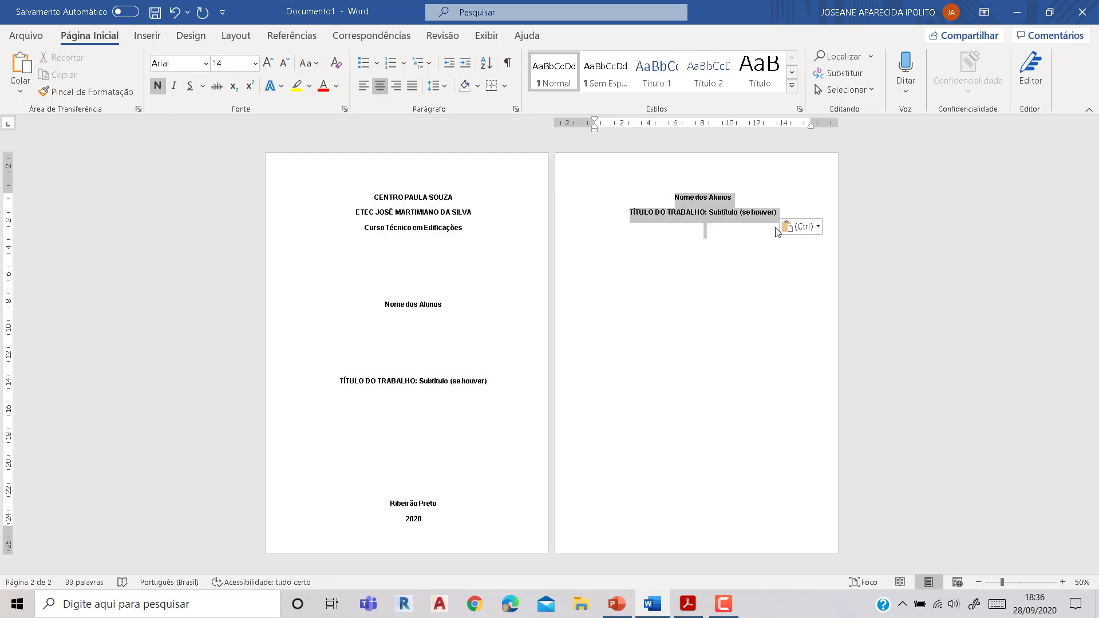
click(157, 86)
click(157, 86)
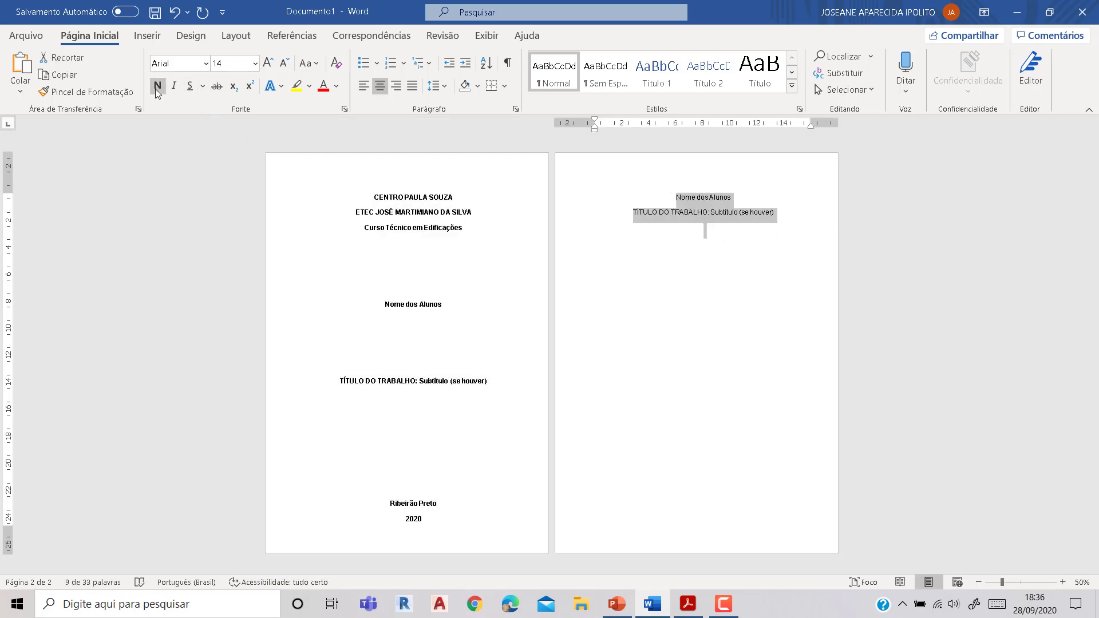
- Place the insertion point below the second page's title, check the PDF model's formatting for the descriptive note, and return to Word
click(722, 239)
click(688, 604)
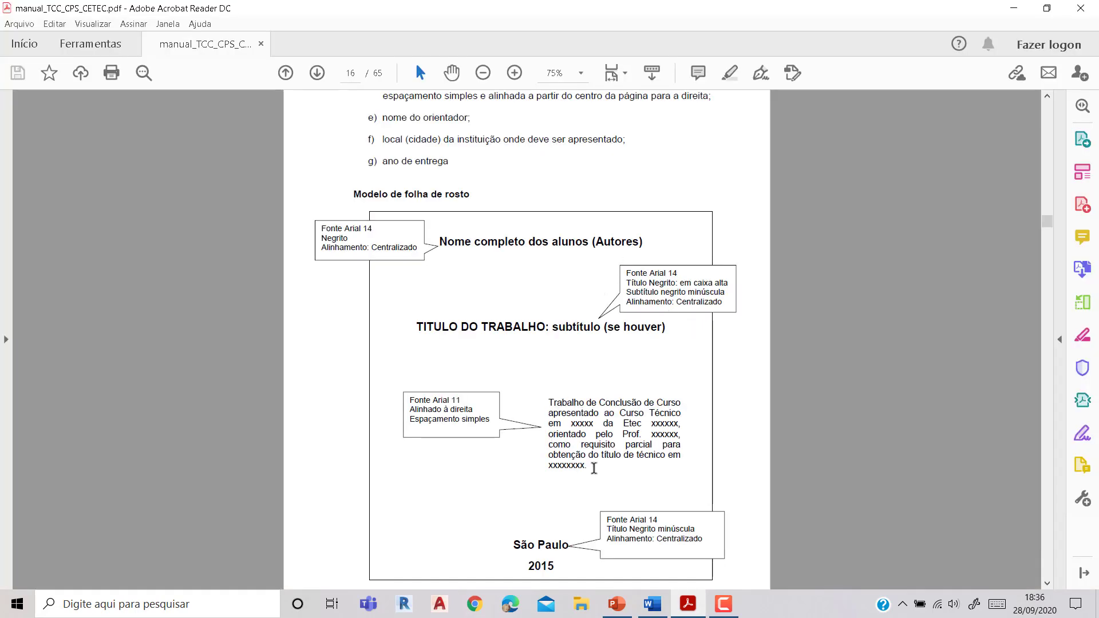
scroll(622, 413, down, 1)
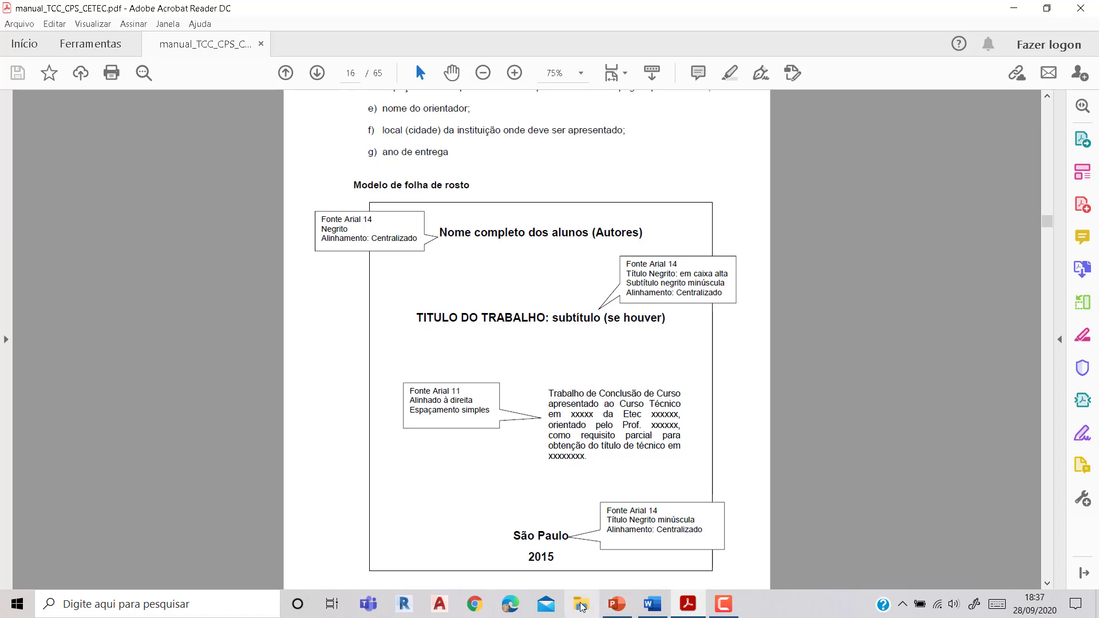
click(654, 606)
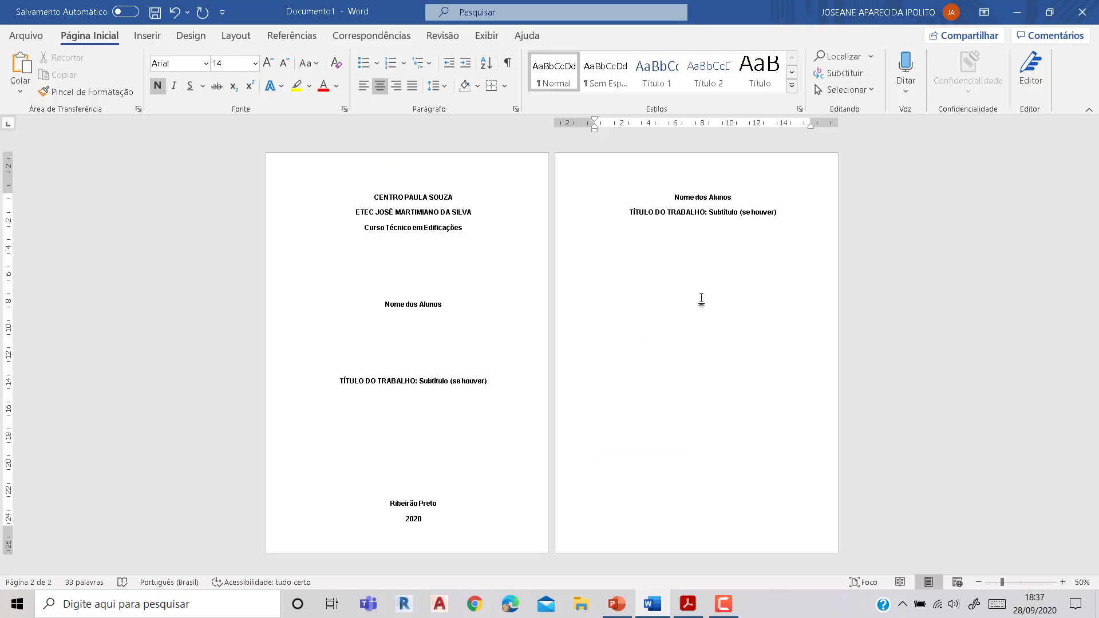
- Set the empty line below the second page's title to Arial 11 without bold
scroll(701, 299, up, 5)
scroll(702, 299, up, 2)
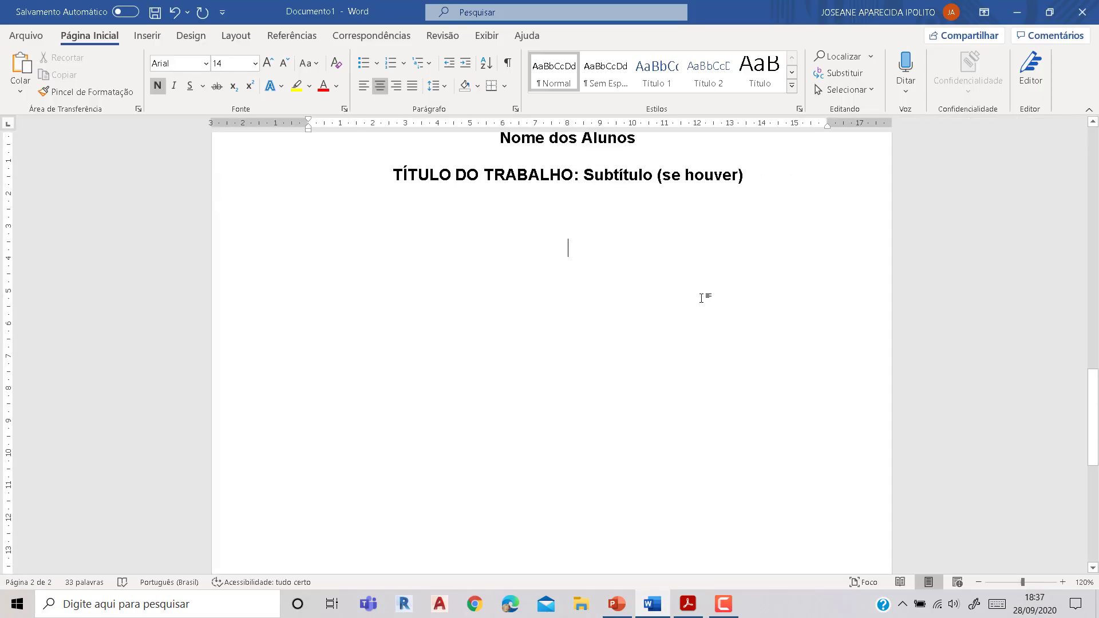
text(Tra)
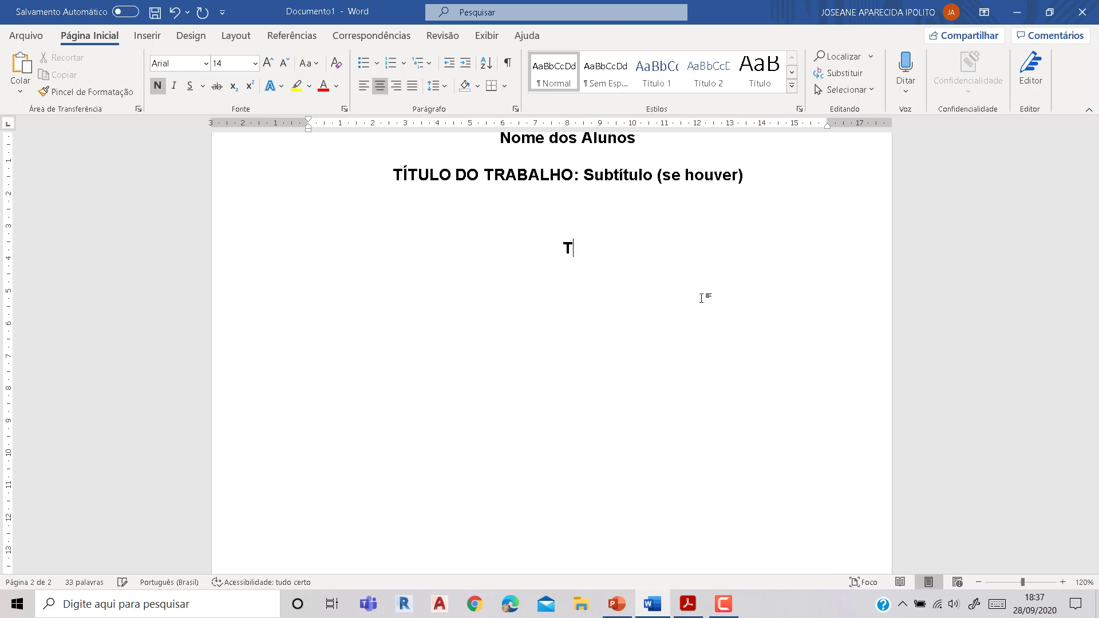
key(BackSpace)
key(BackSpace)
key(BackSpace)
key(ctrl+shift+period)
click(658, 614)
click(653, 604)
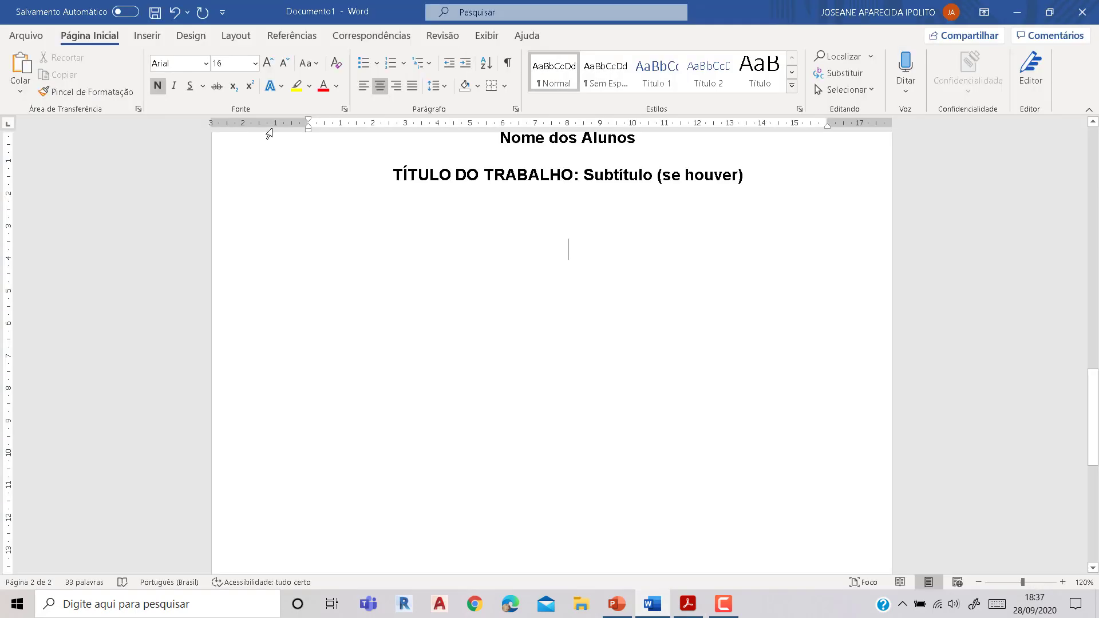
click(282, 64)
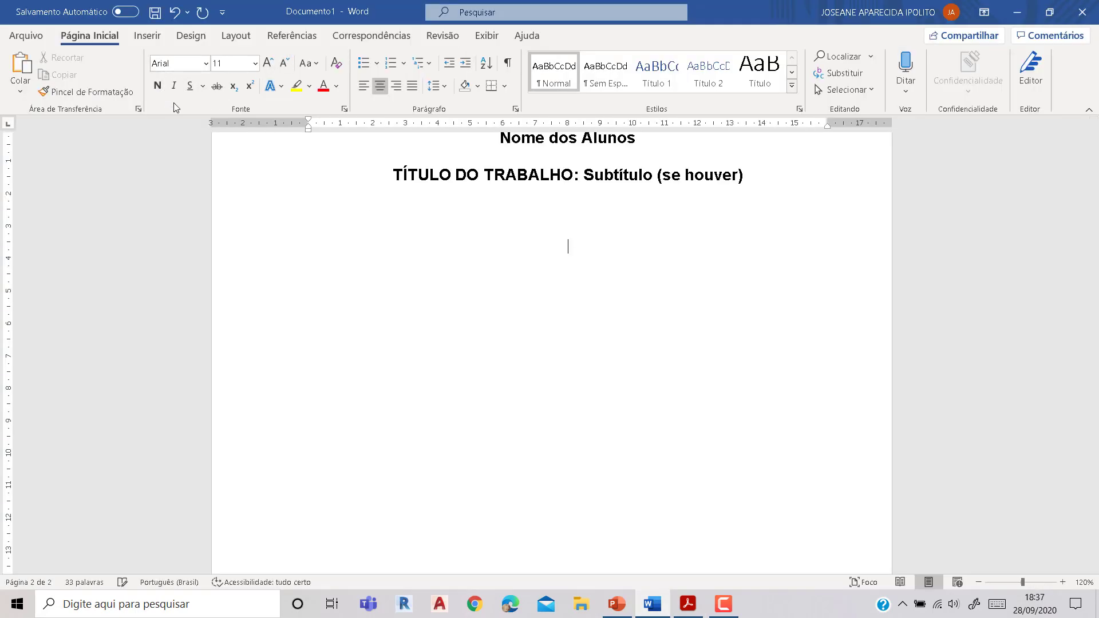
- Enter the note "Trabalho acadêmico desenvolvido para a disciplina Informática Aplicada a Construção Civil", followed by the professors' names and "Data de entrega do trabalho: 13/10/2020."
text(Trabalho acadêmico destinado a)
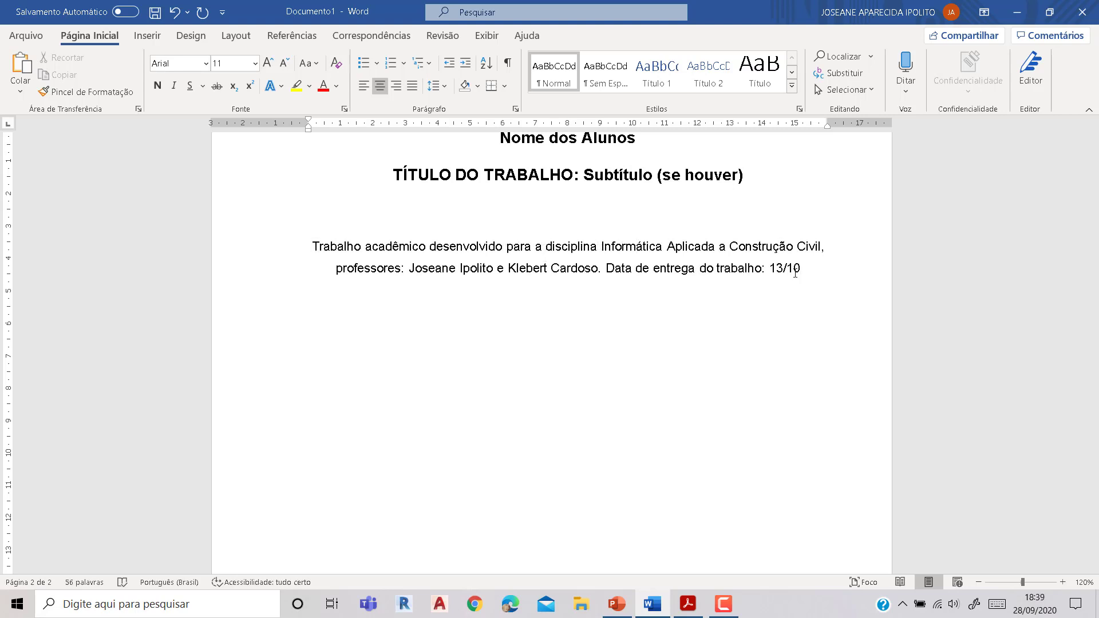
text(/2020)
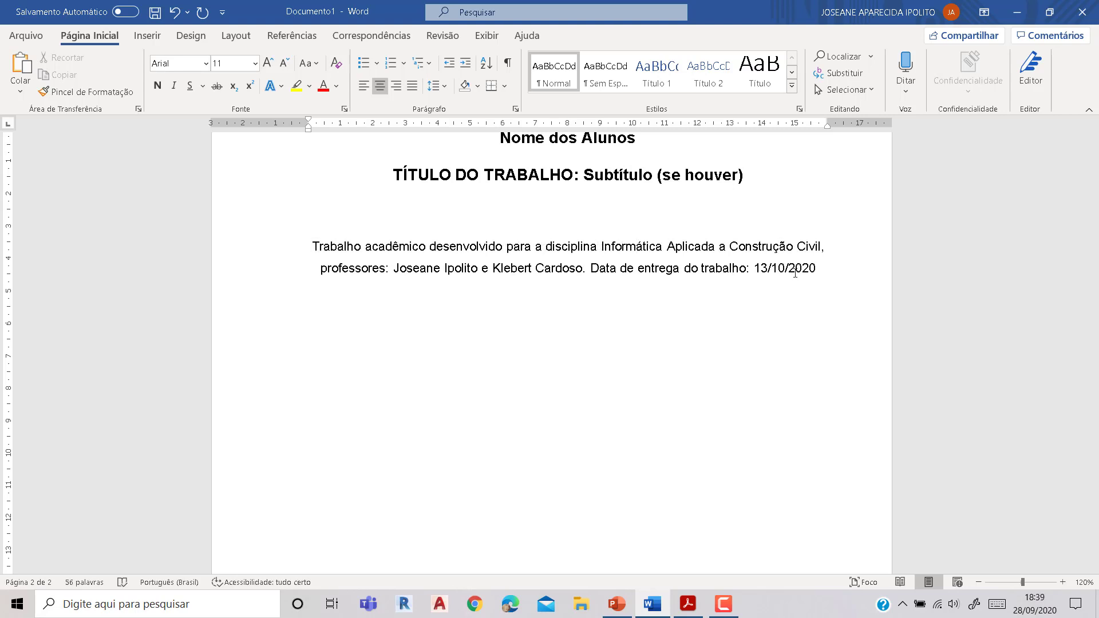
text(.)
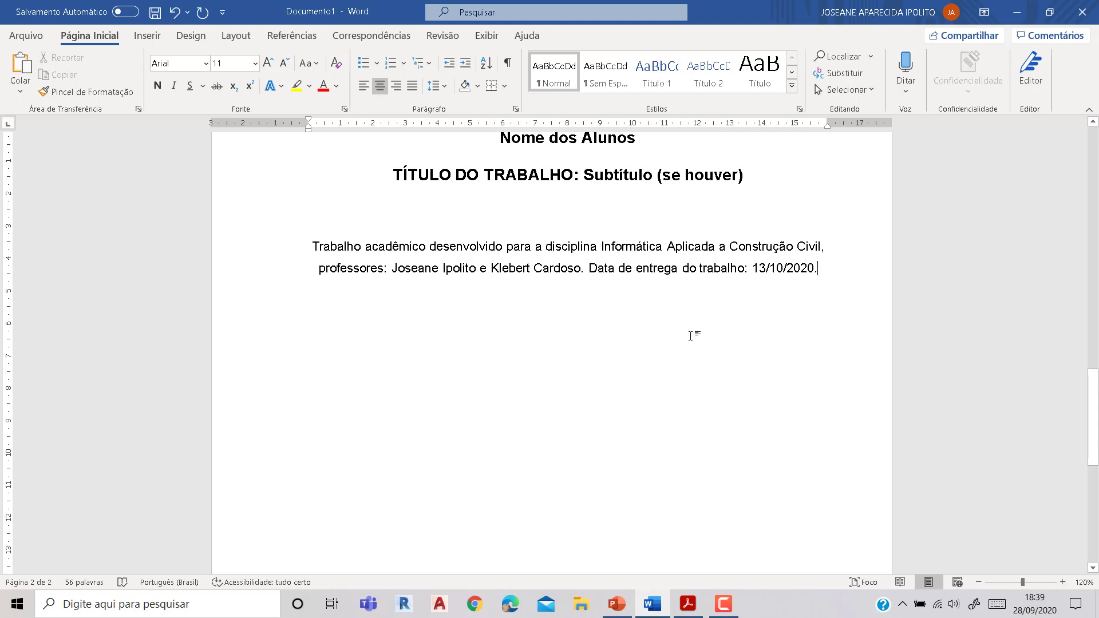
- Copy "Ribeirão Preto" and "2020" from the cover to below the descriptive note on the second page
ctrl+scroll(691, 336, down, 7)
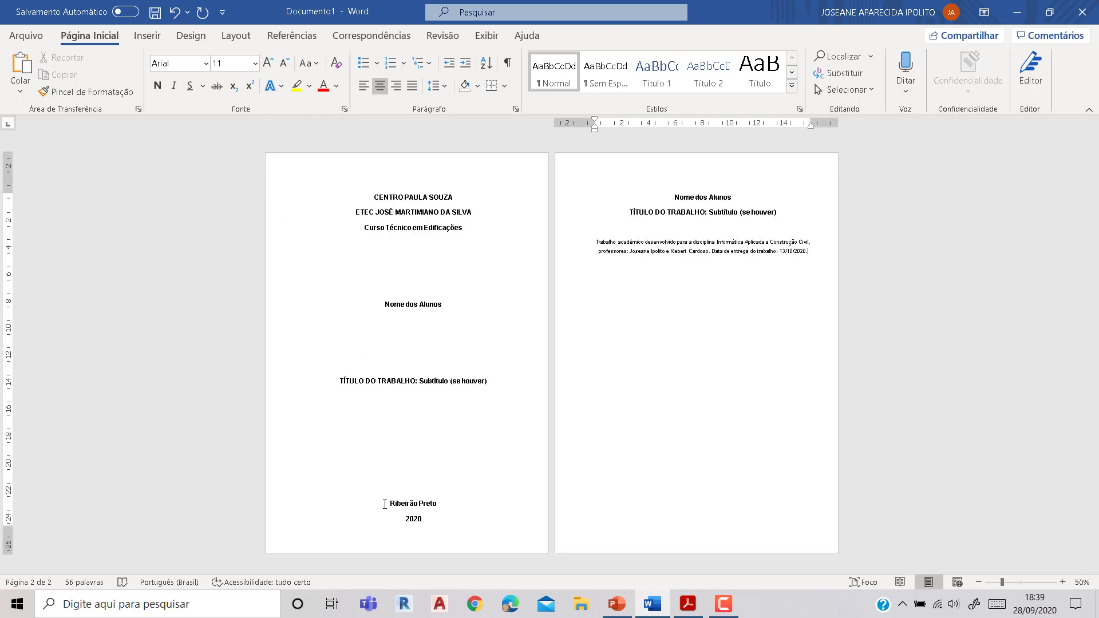
drag(385, 505, 427, 523)
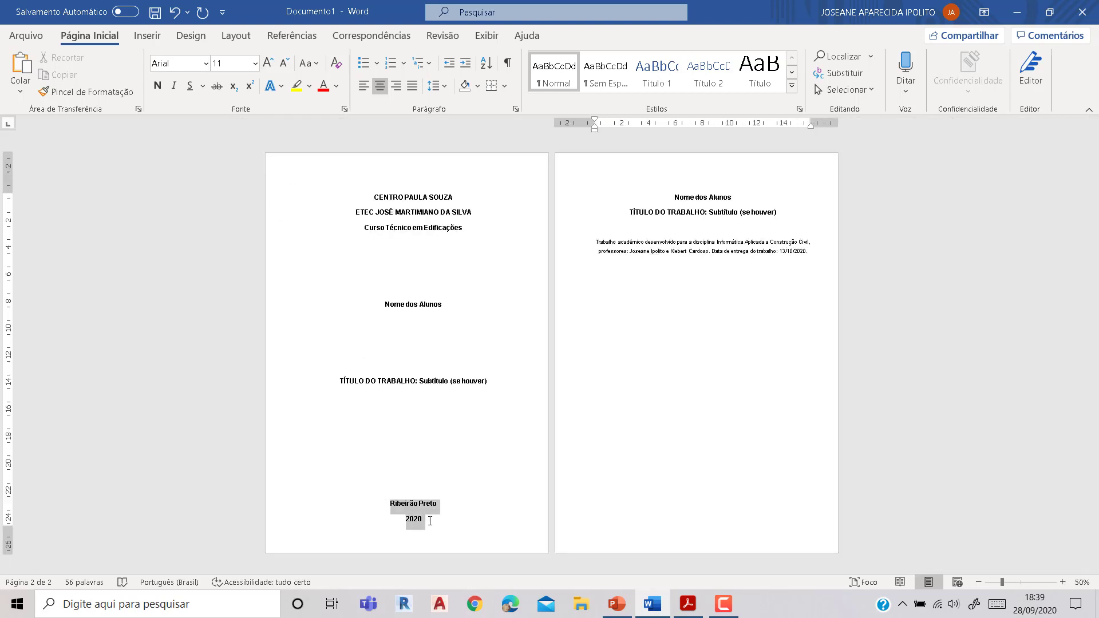
key(ctrl+c)
click(808, 250)
key(Return)
key(ctrl+v)
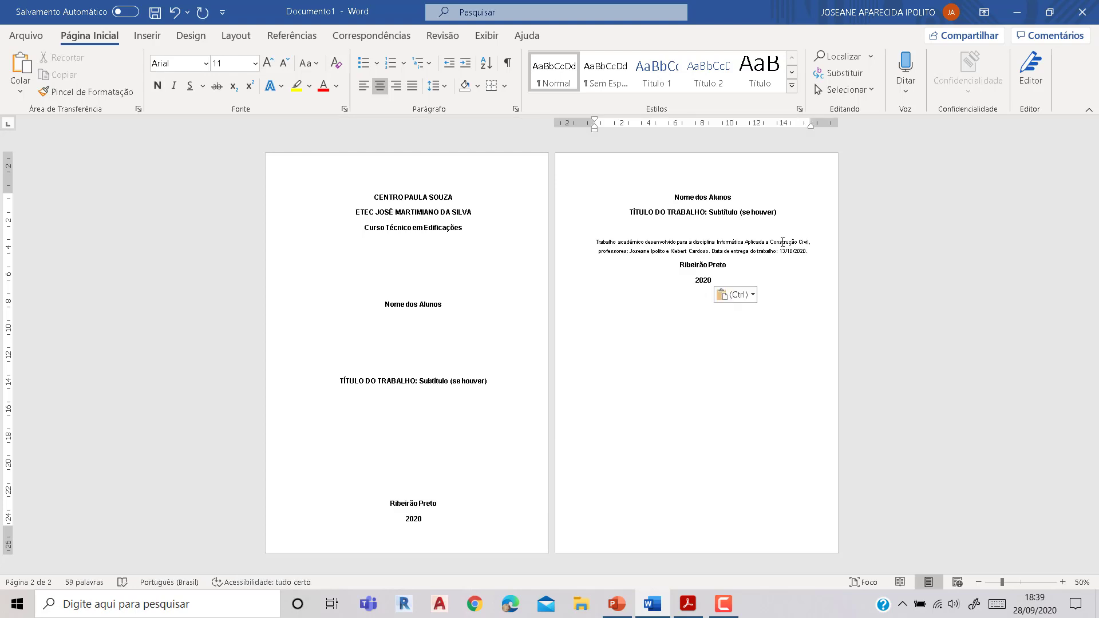
- Split the second page's title line before "Subtítulo (se houver)", leaving two blank lines after "TÍTULO DO TRABALHO:"
ctrl+scroll(745, 246, up, 5)
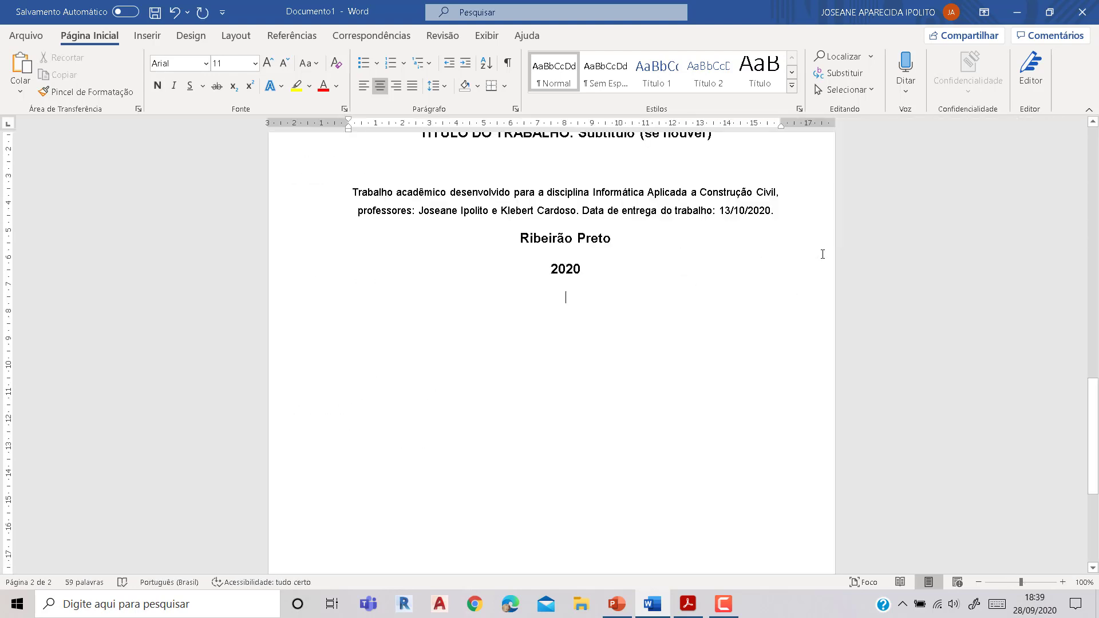
click(579, 278)
key(Return)
key(Return)
key(Return)
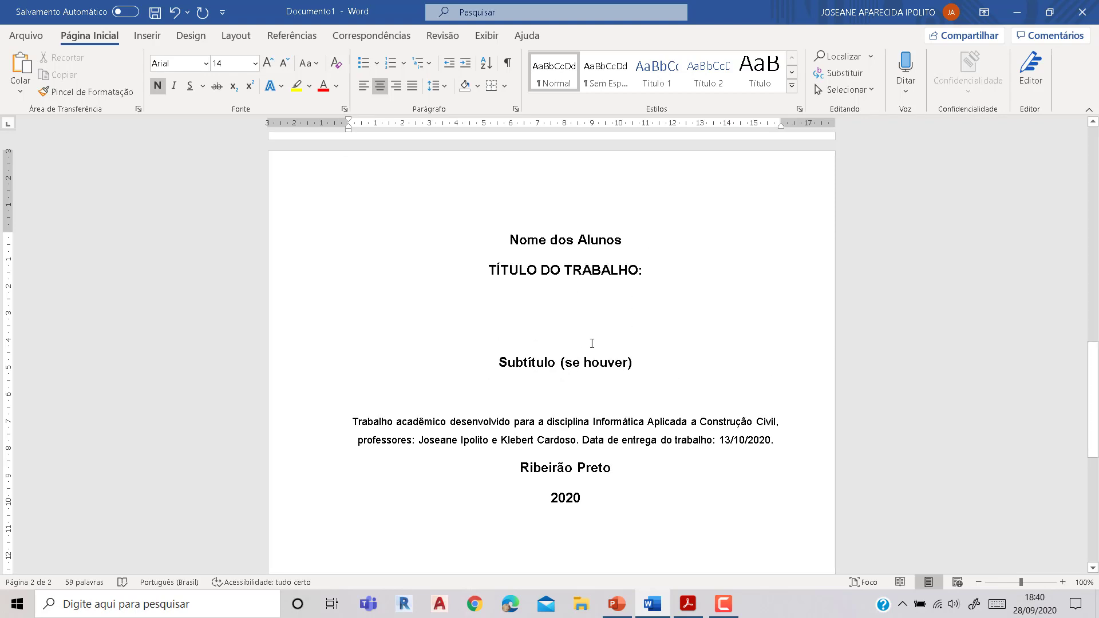
- Add four blank lines between "Subtítulo (se houver)" and the descriptive note on the second page
scroll(592, 343, down, 2)
key(Return)
key(Return)
key(Return)
key(Return)
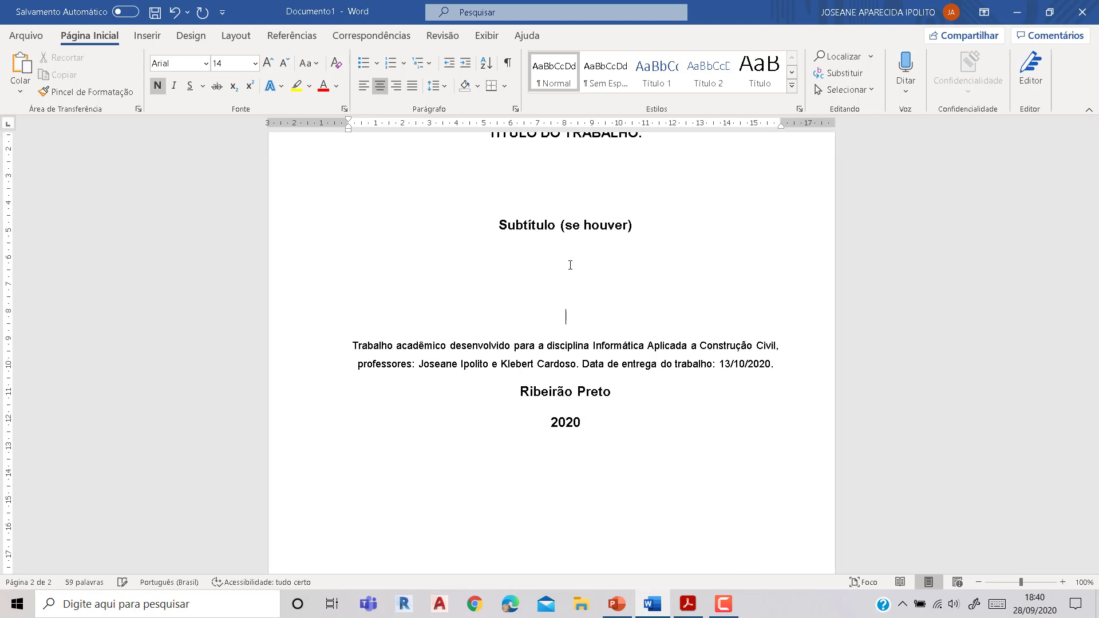
- Add eight blank lines between the descriptive note and "Ribeirão Preto" on the second page
ctrl+scroll(568, 265, down, 4)
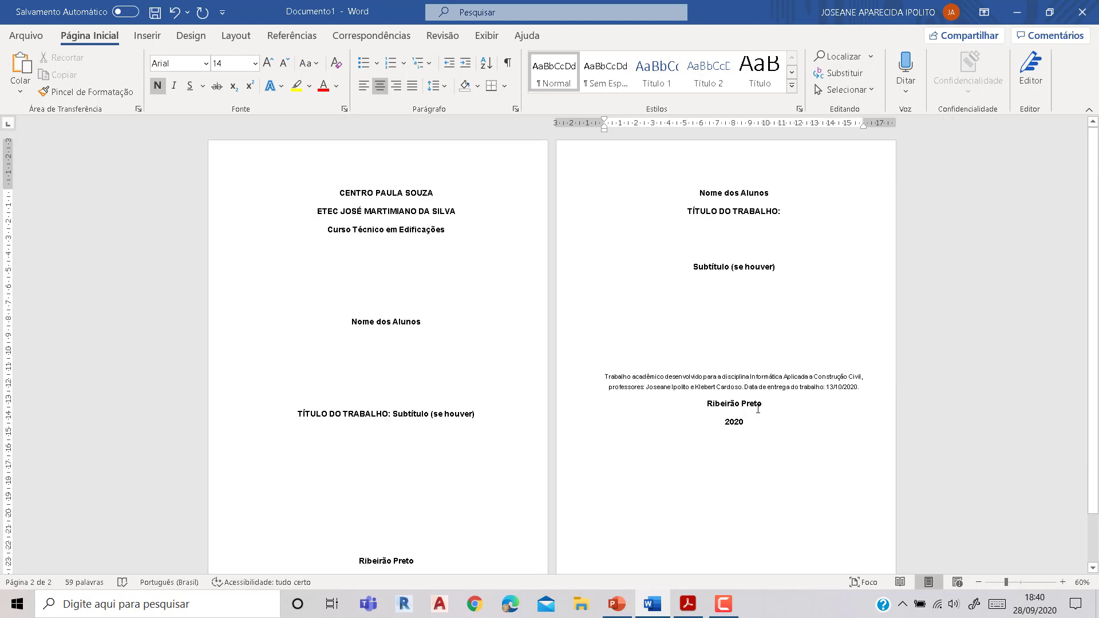
key(Return)
key(Return)
key(Return)
key(Return)
key(Return)
key(Return)
key(Return)
key(Return)
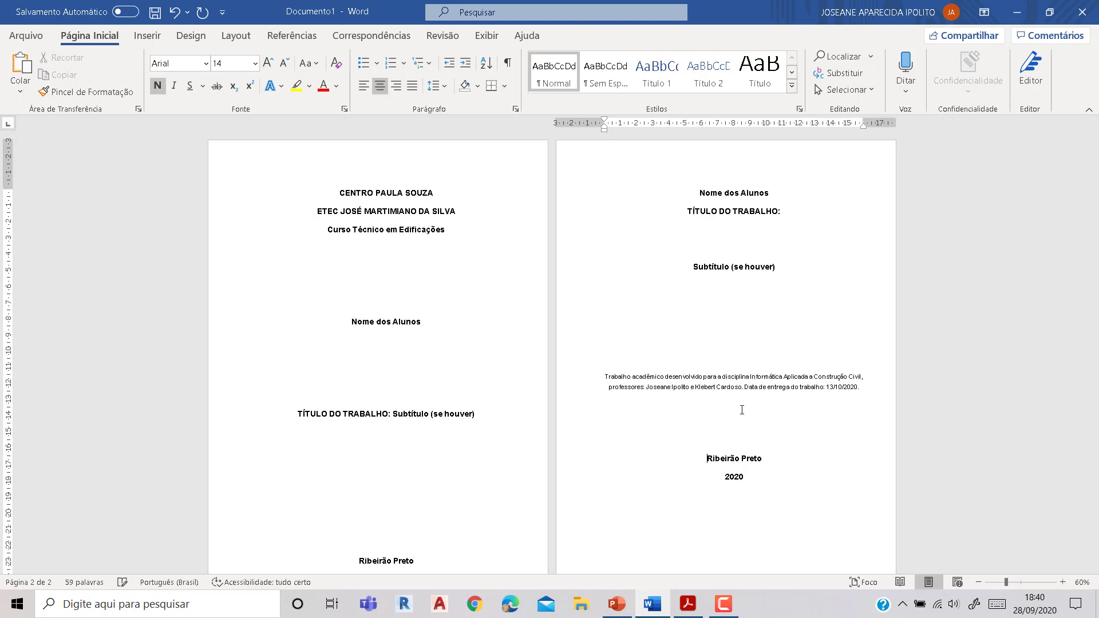
key(BackSpace)
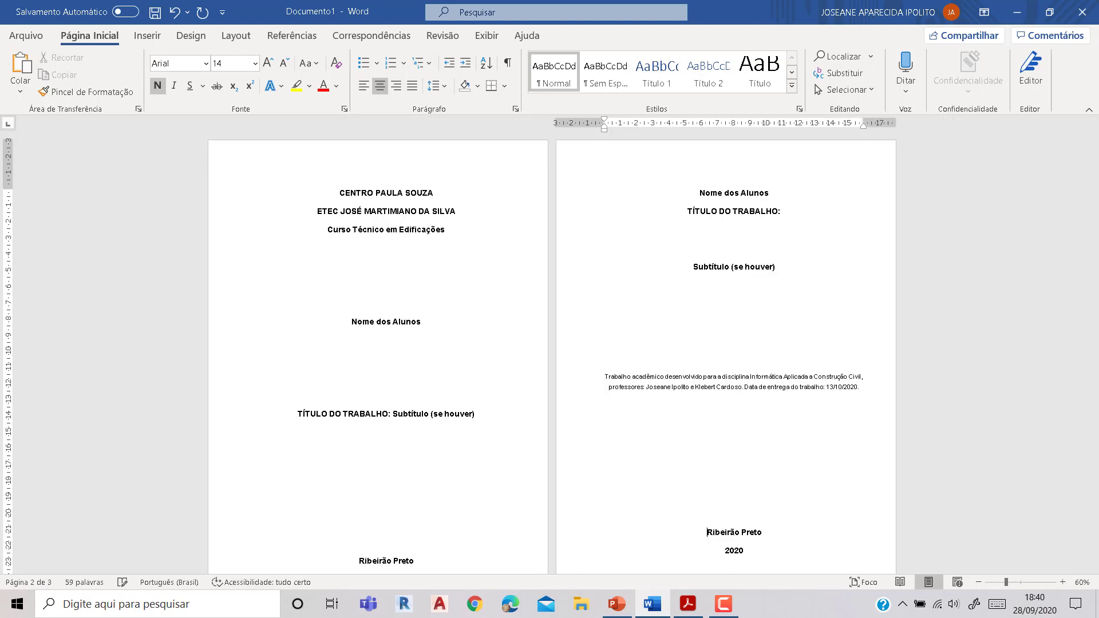
key(Return)
scroll(739, 412, down, 1)
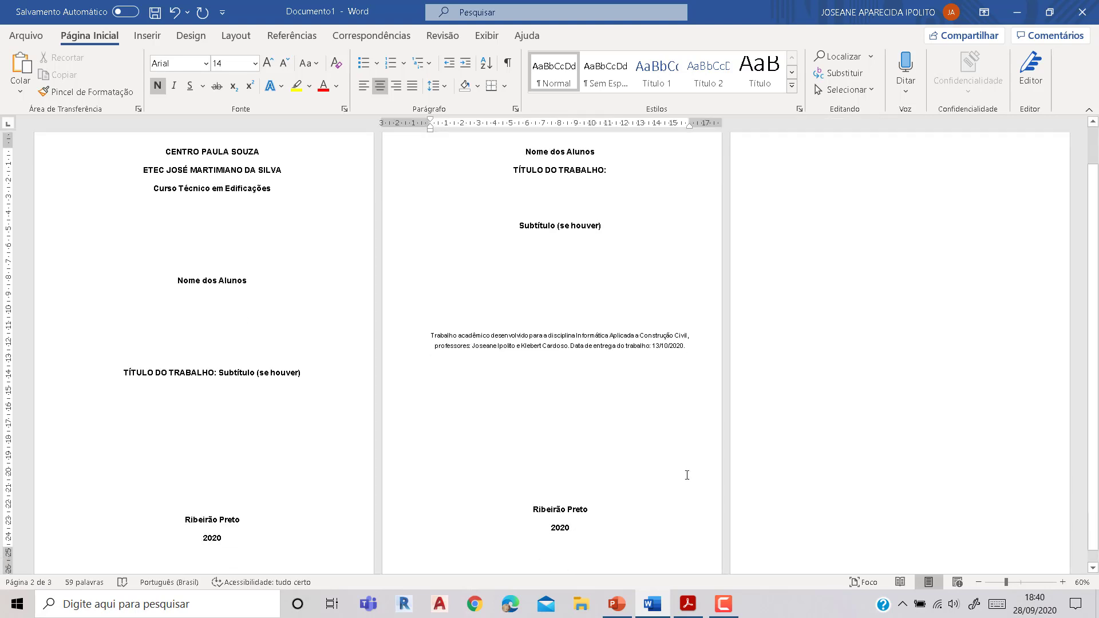
key(Return)
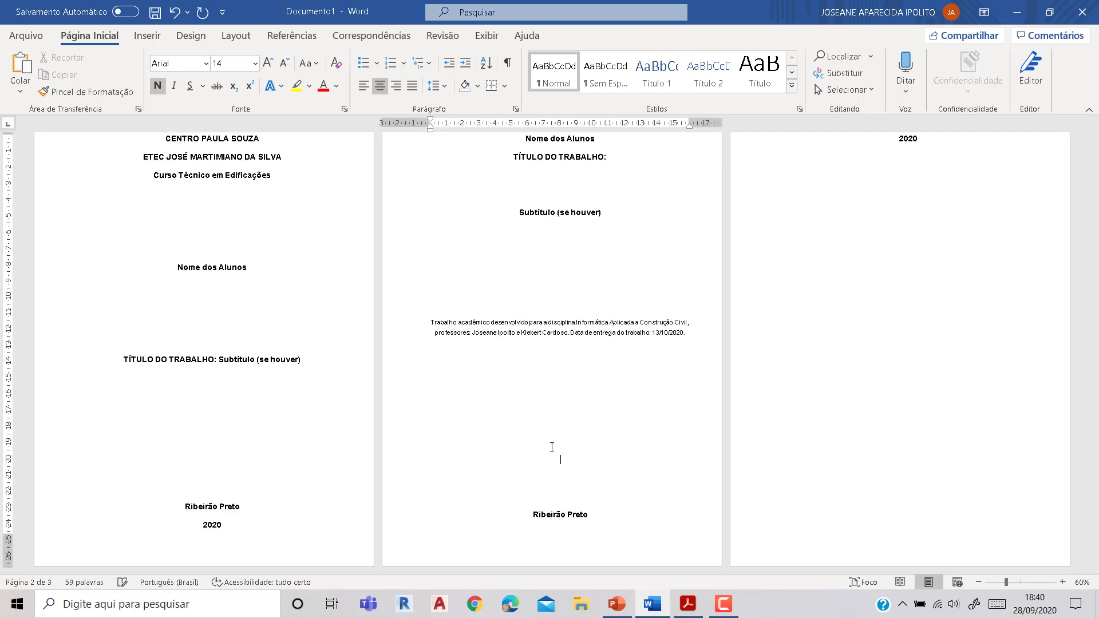
key(Delete)
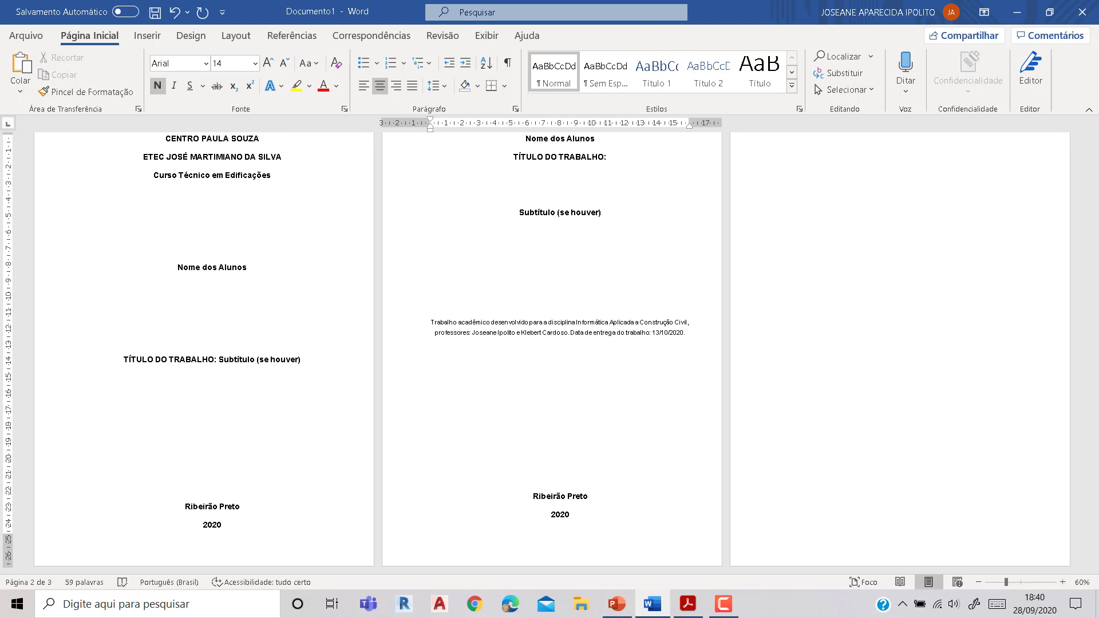
scroll(564, 343, up, 1)
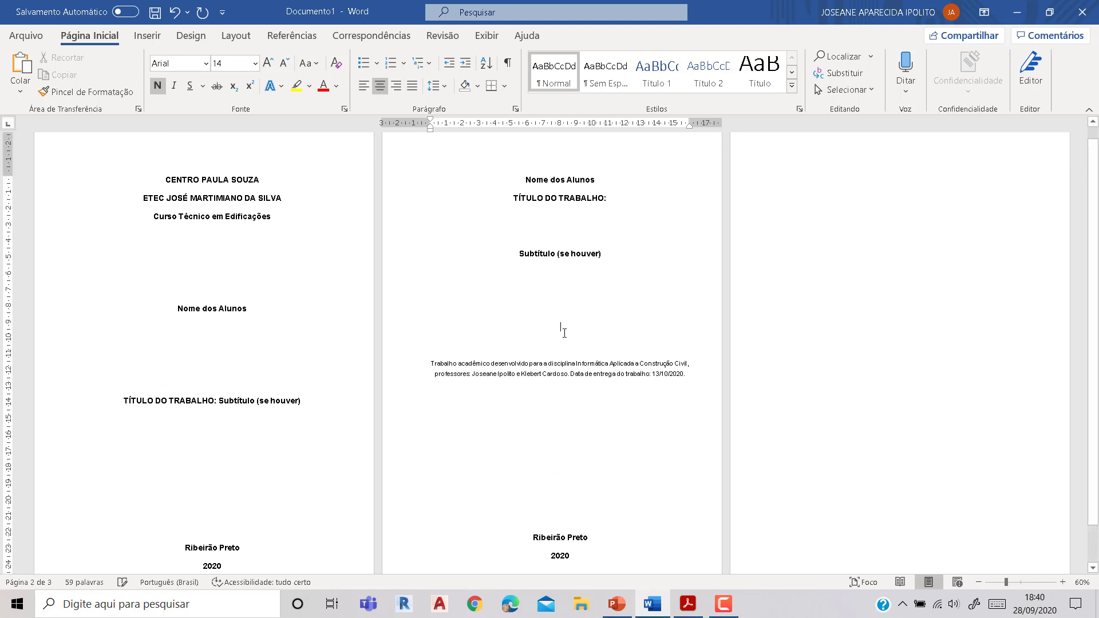
key(Return)
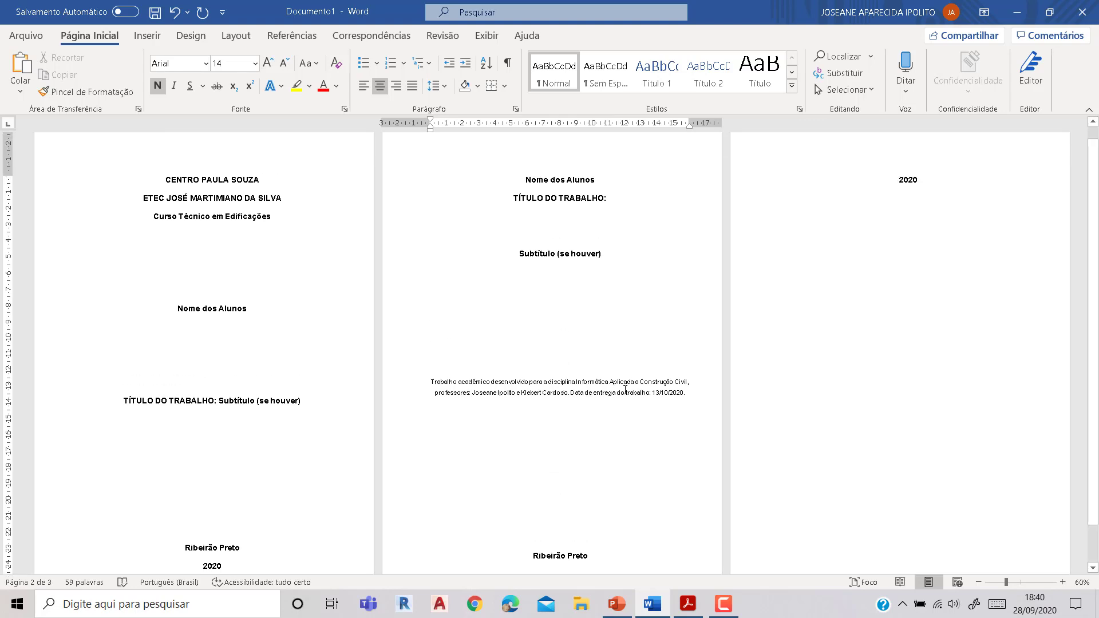
key(BackSpace)
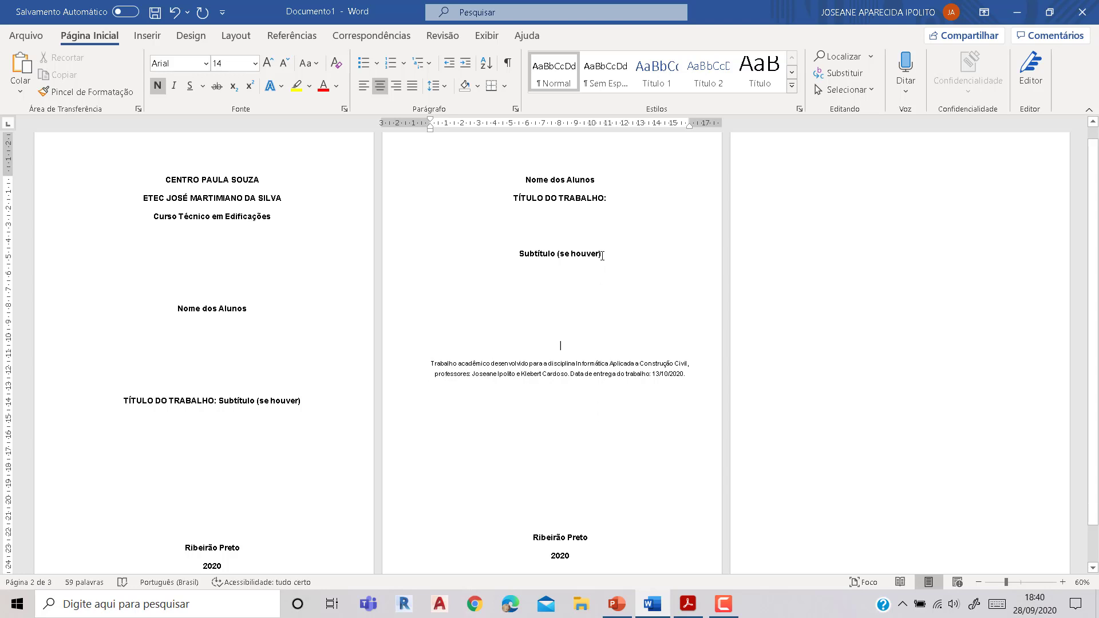
- Rejoin "Subtítulo (se houver)" to the "TÍTULO DO TRABALHO:" line on the second page by removing the blank lines between them
key(BackSpace)
key(BackSpace)
key(BackSpace)
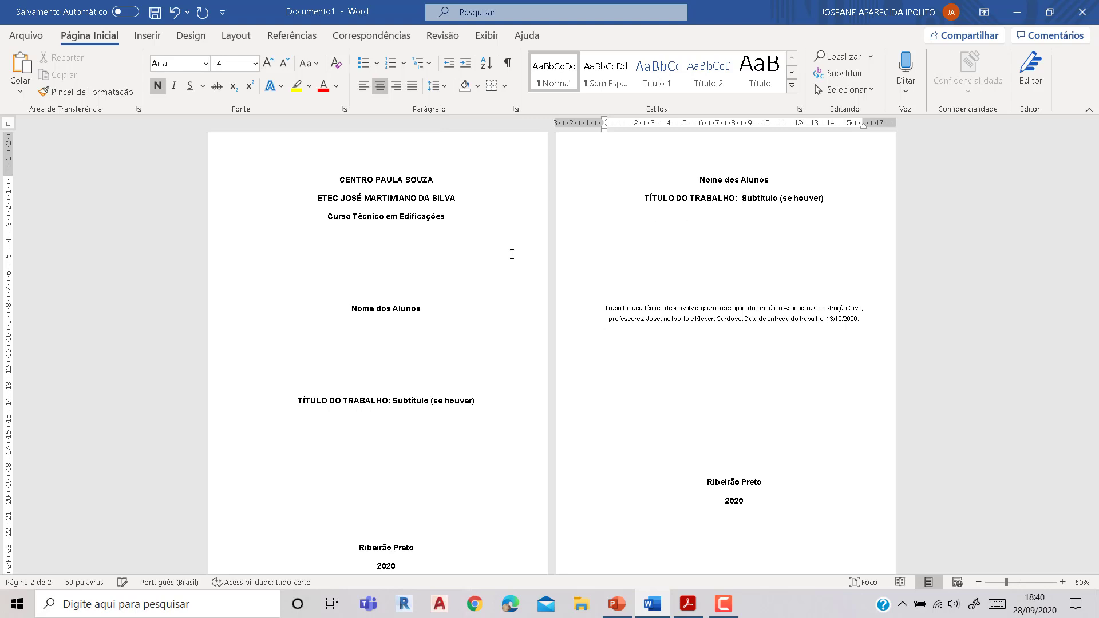
- Add three more blank lines between the second page's title line and the descriptive note
key(Return)
key(Return)
key(Return)
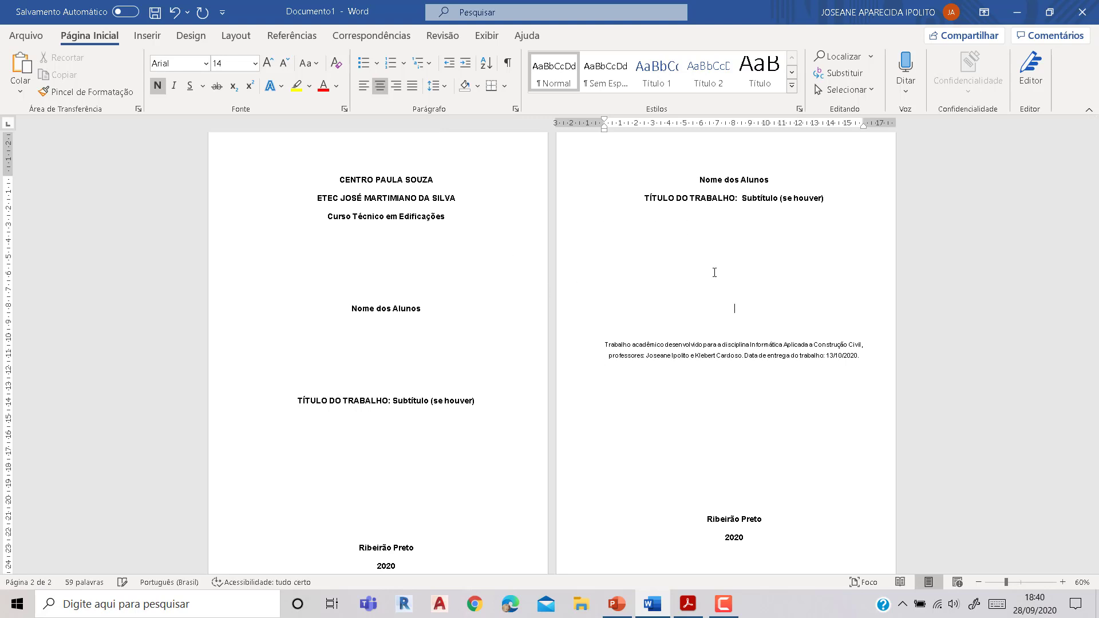
key(Return)
key(BackSpace)
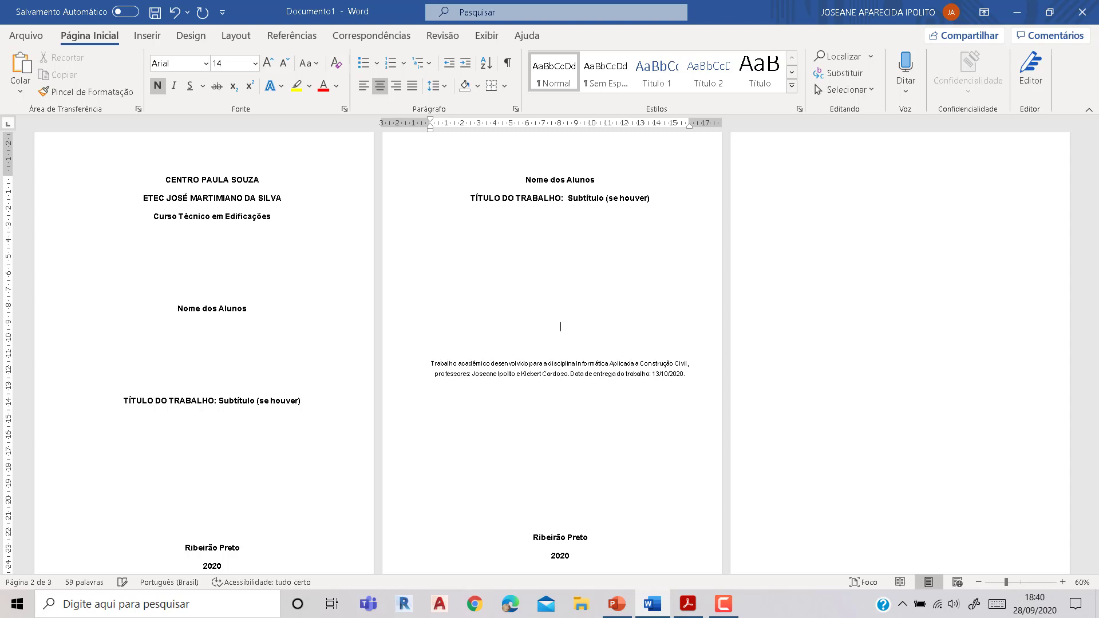
- Set the descriptive note on the second page to single line spacing
drag(456, 366, 690, 381)
click(441, 92)
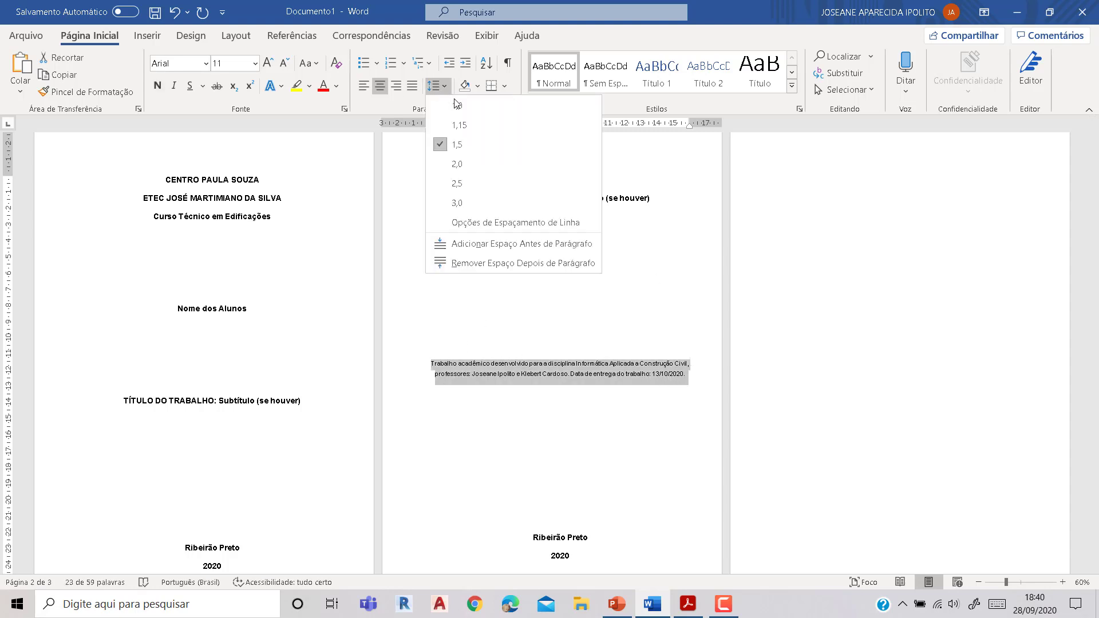
click(471, 106)
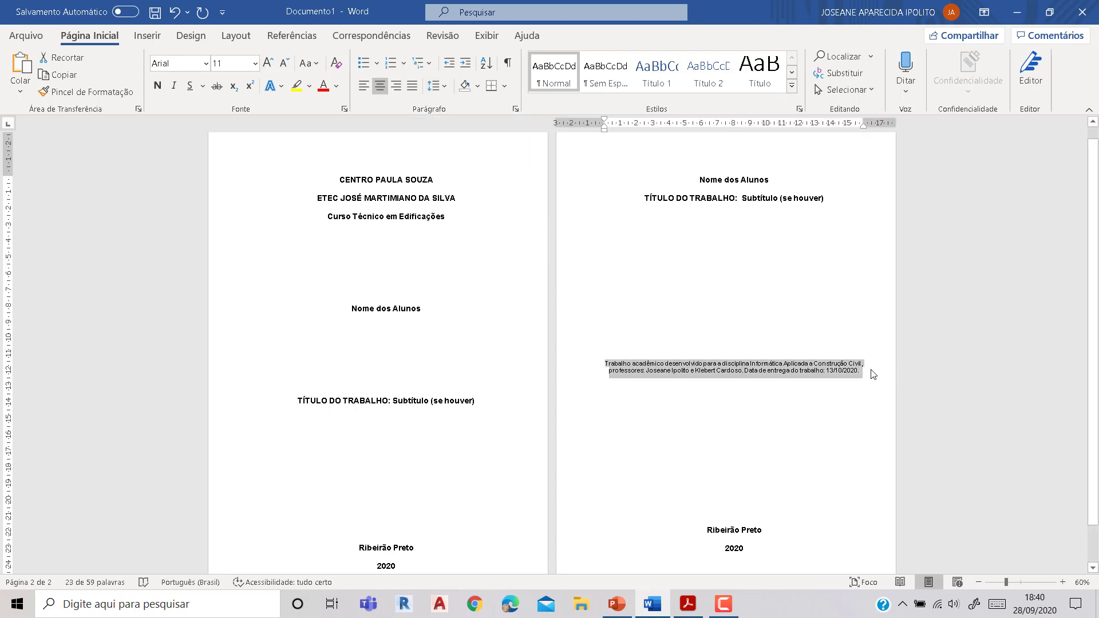
- Indent the left edge of the descriptive note to the 8 cm mark on the ruler
scroll(871, 372, up, 2)
scroll(871, 372, up, 3)
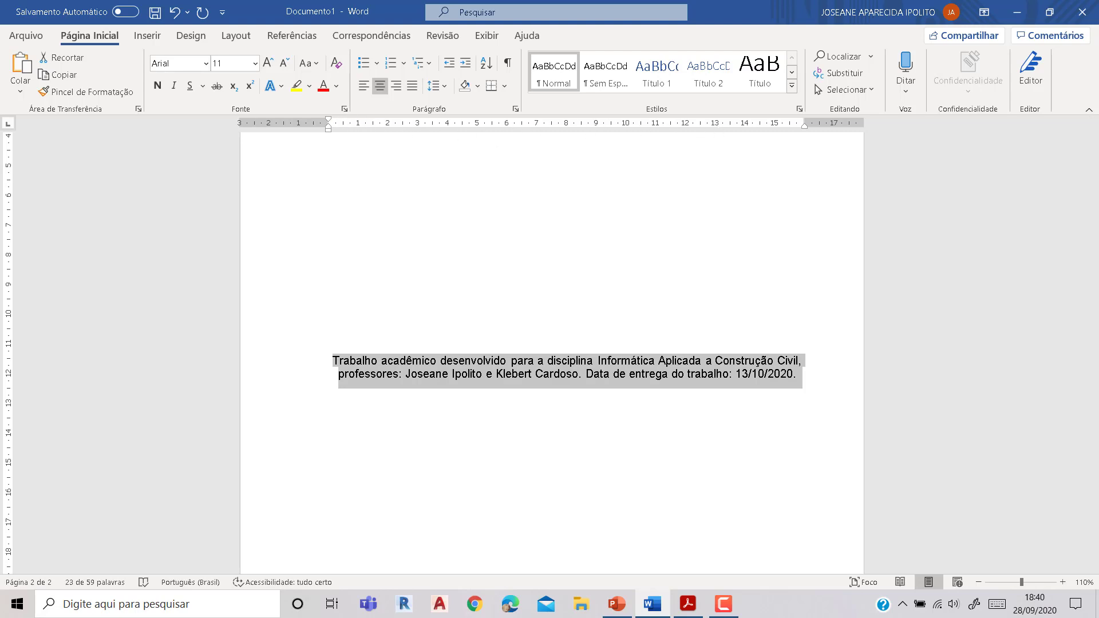
drag(312, 110, 850, 148)
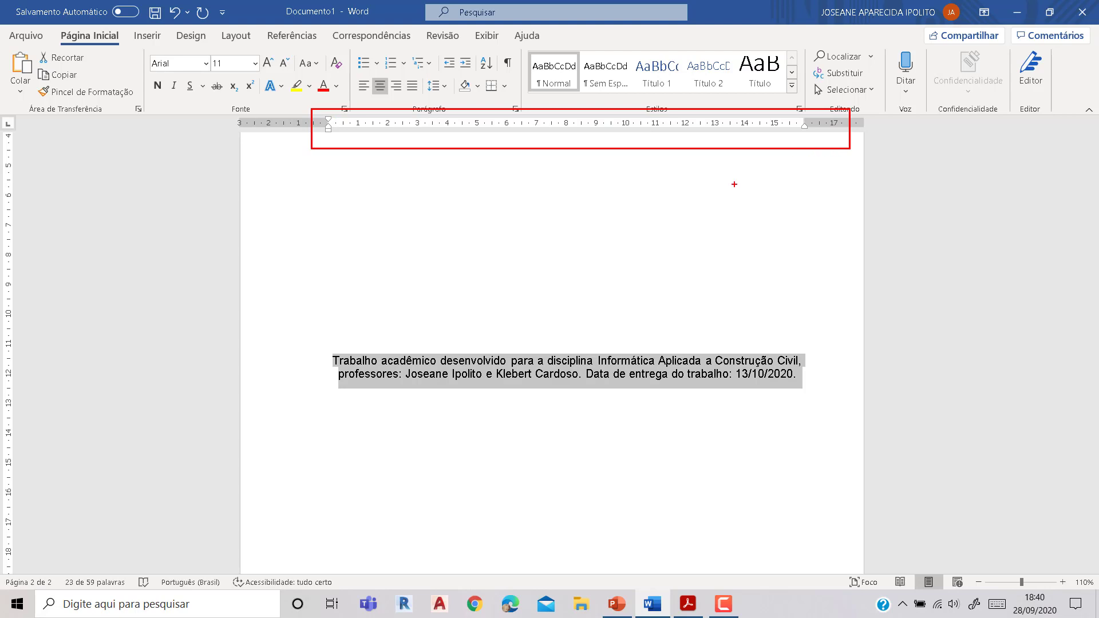
click(487, 35)
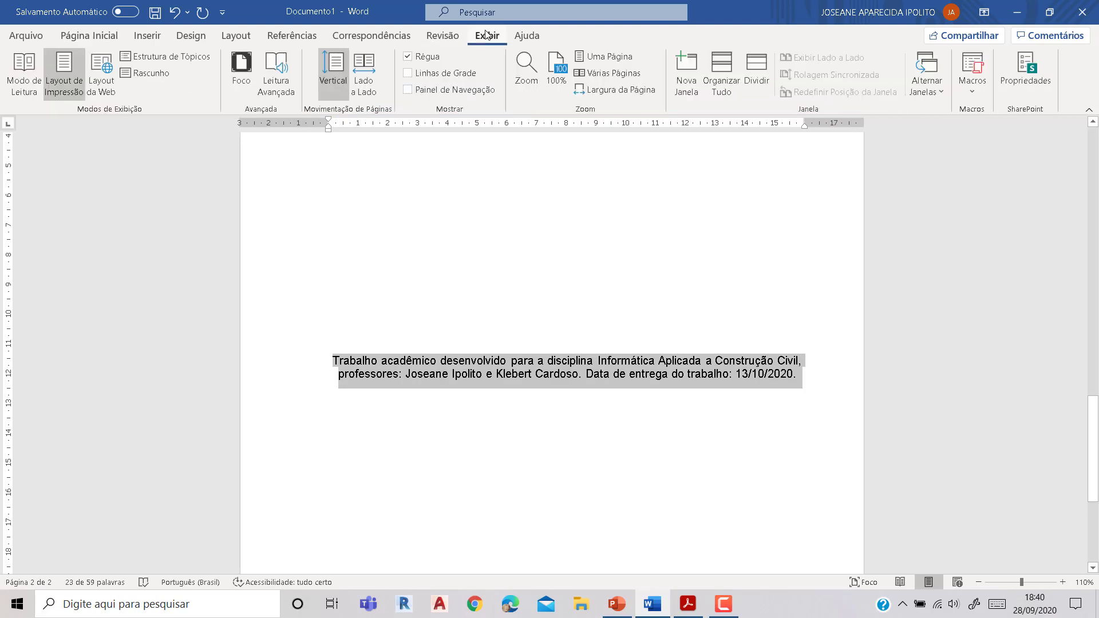
click(418, 58)
click(408, 56)
mouse_move(328, 130)
mouse_down()
mouse_move(436, 140)
mouse_move(568, 132)
mouse_up()
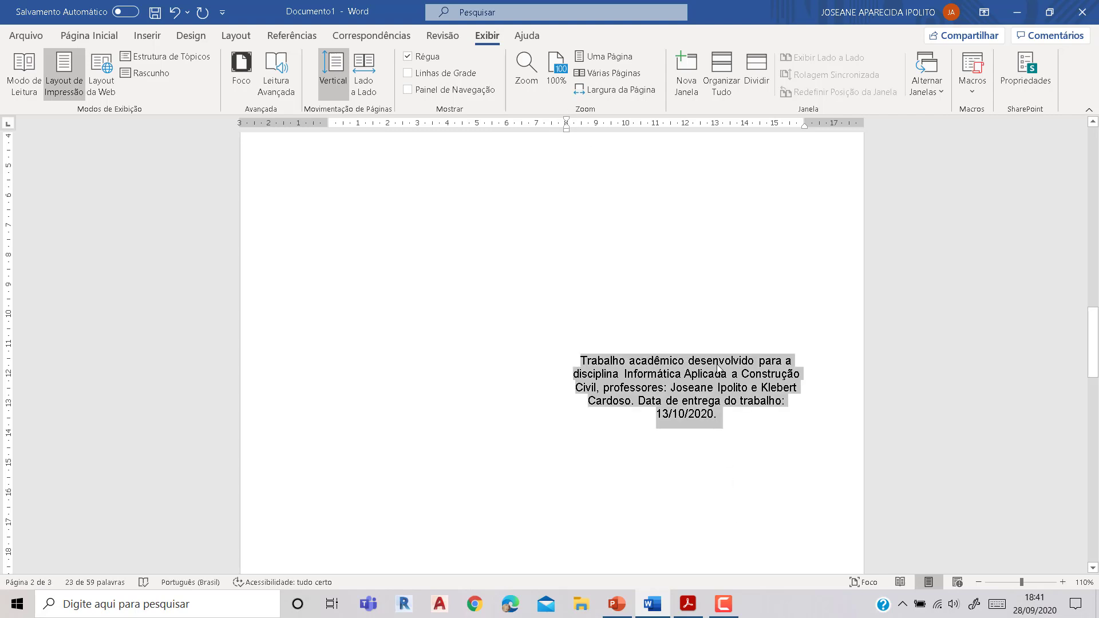
- Switch to the TCC manual PDF and check the descriptive note's layout in the "Modelo de folha de rosto"
scroll(723, 343, up, 3)
scroll(725, 325, down, 2)
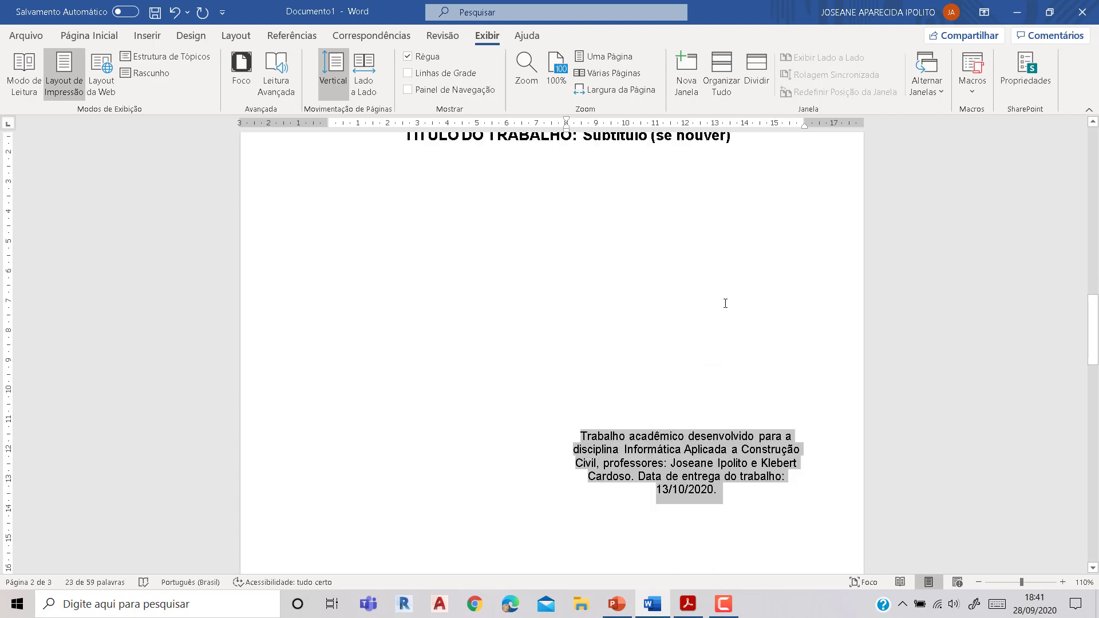
ctrl+scroll(725, 303, down, 6)
click(688, 604)
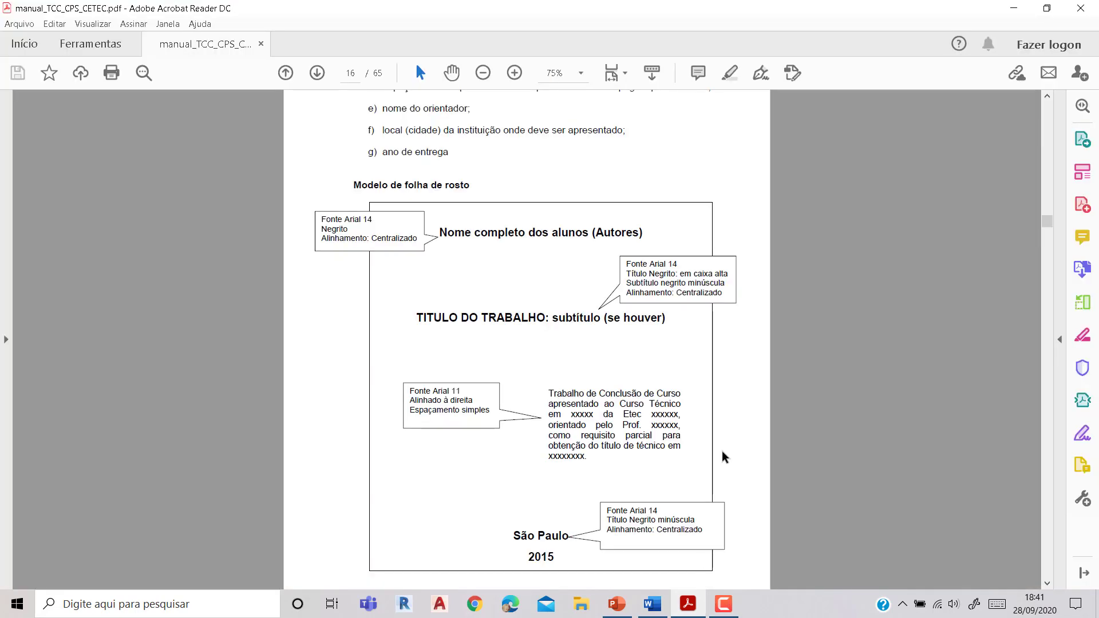
scroll(702, 432, down, 5)
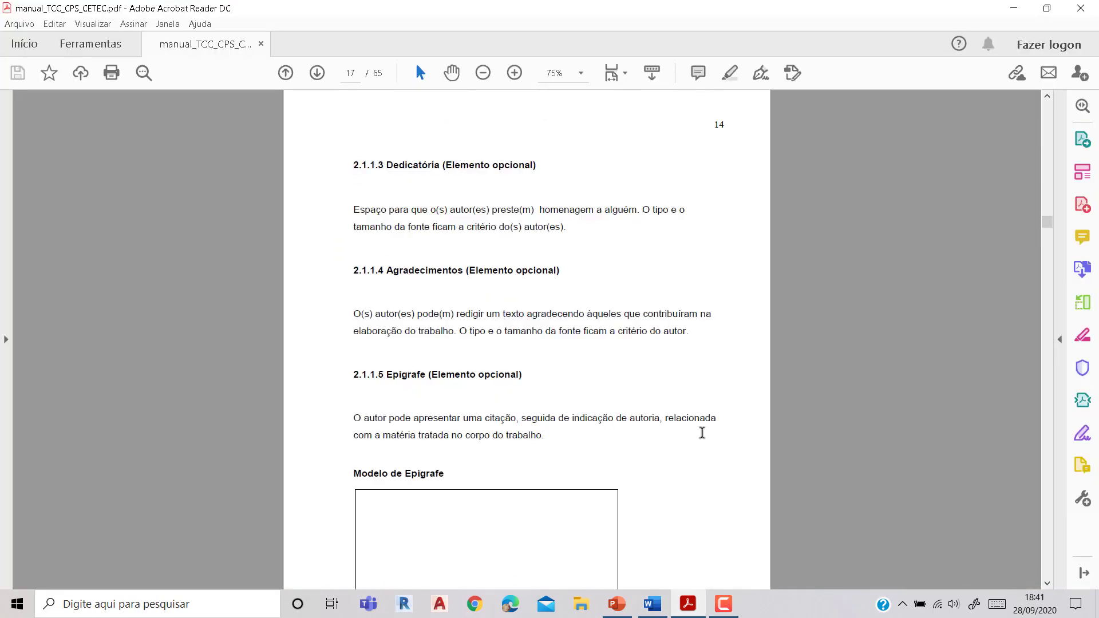
scroll(702, 433, up, 5)
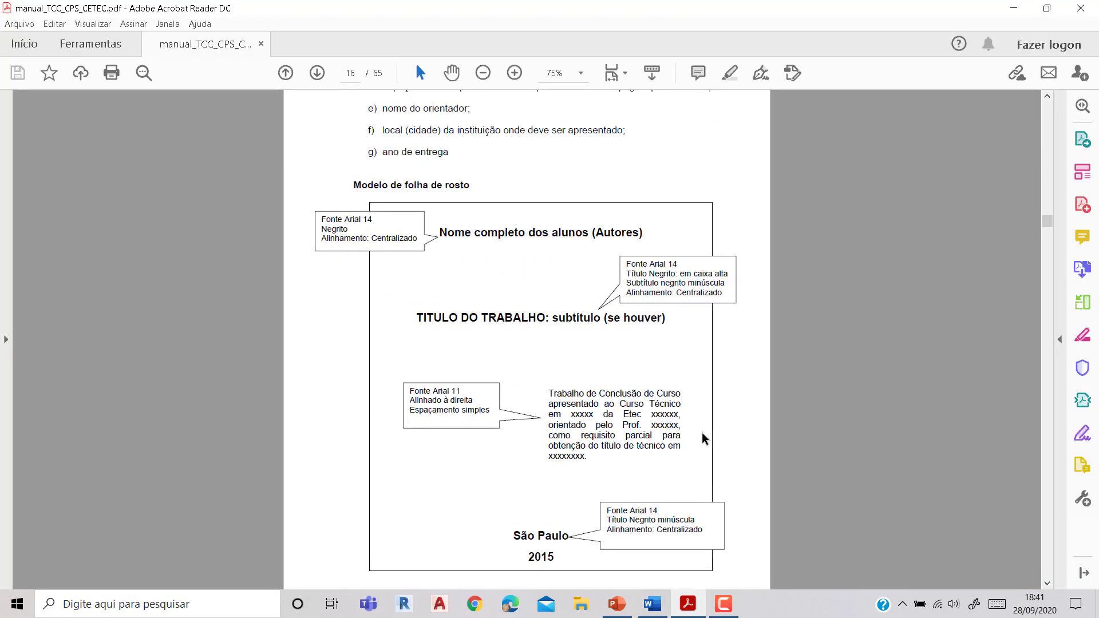
scroll(705, 438, up, 1)
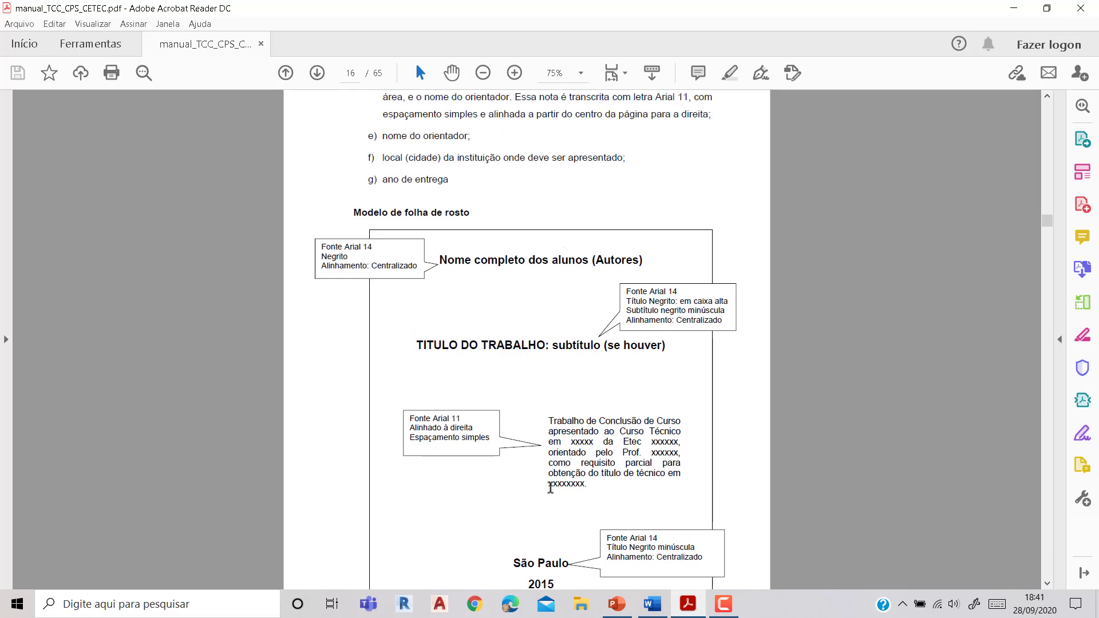
- Return to the Word document and justify the descriptive note on the second page
click(653, 607)
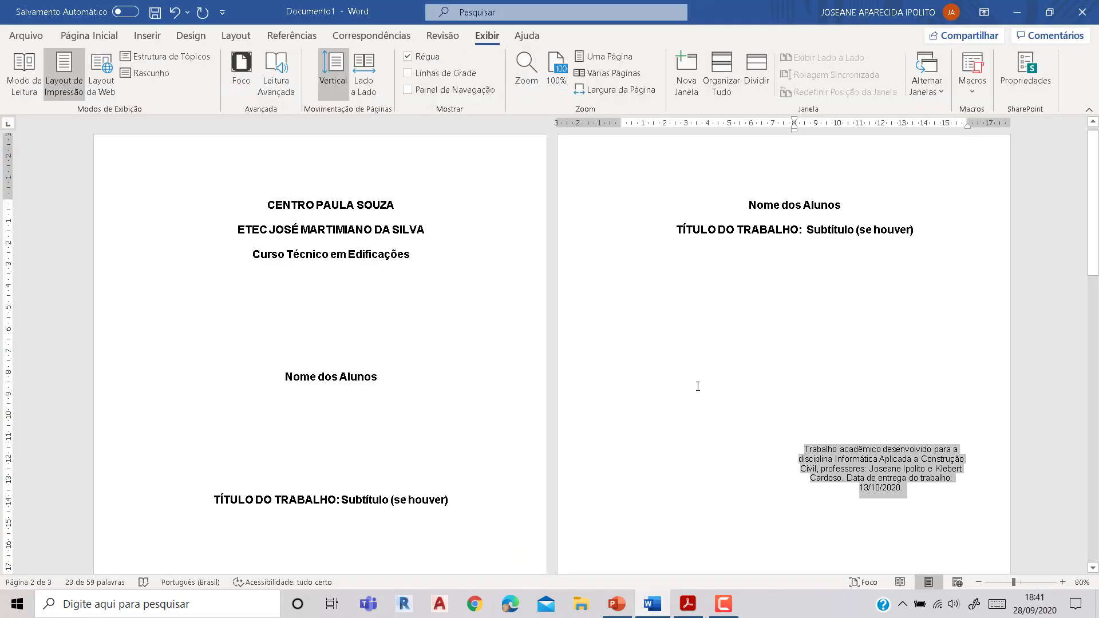
scroll(698, 386, down, 3)
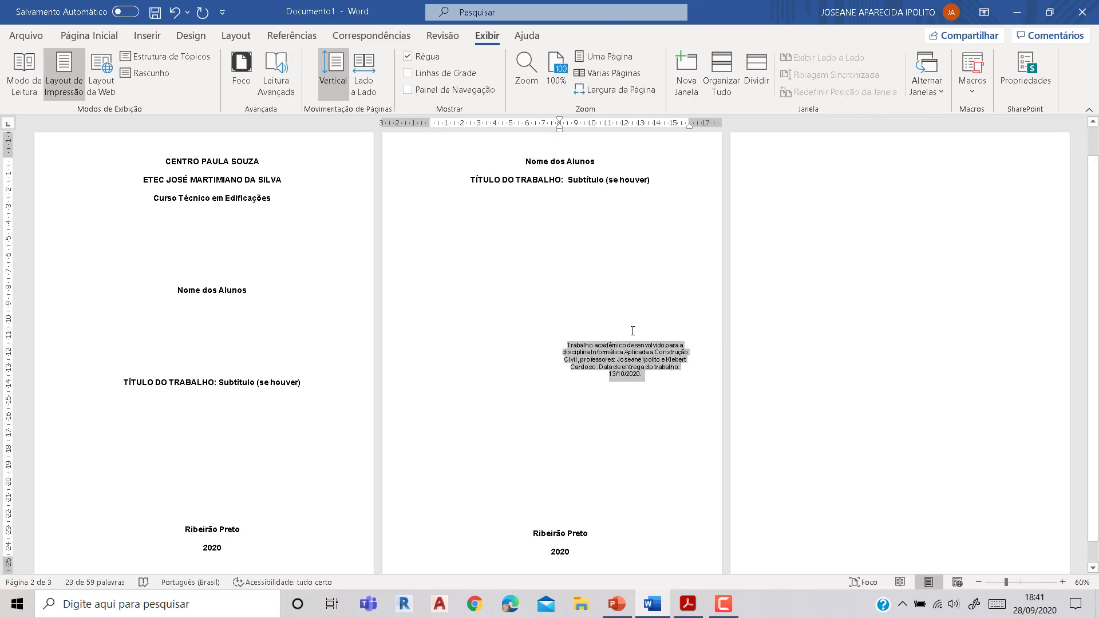
scroll(633, 331, up, 5)
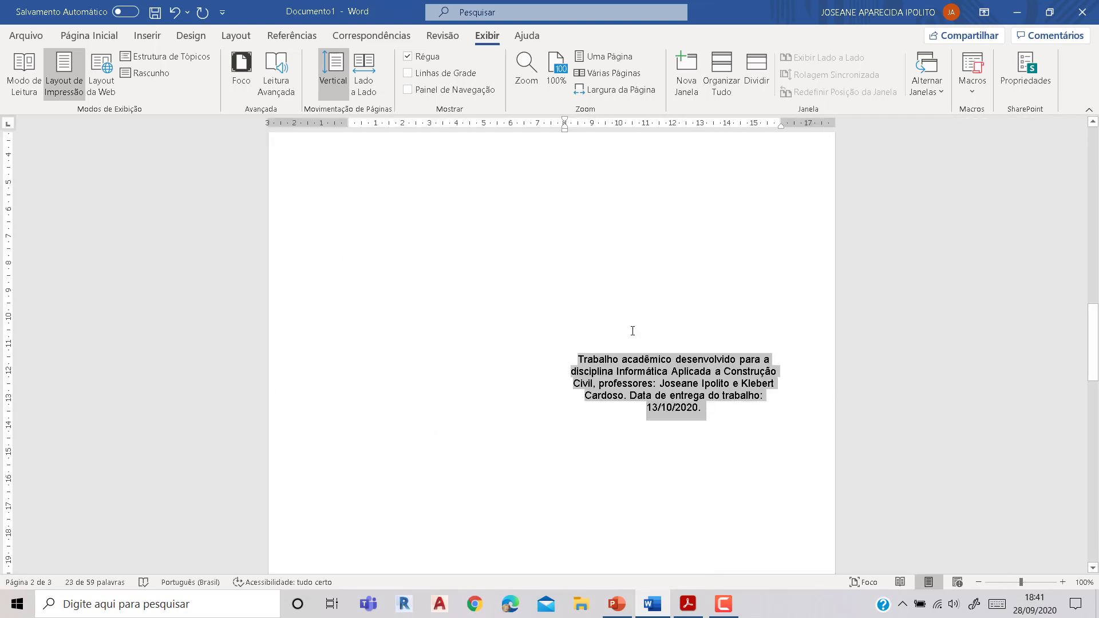
scroll(633, 331, down, 4)
scroll(633, 331, up, 4)
click(90, 35)
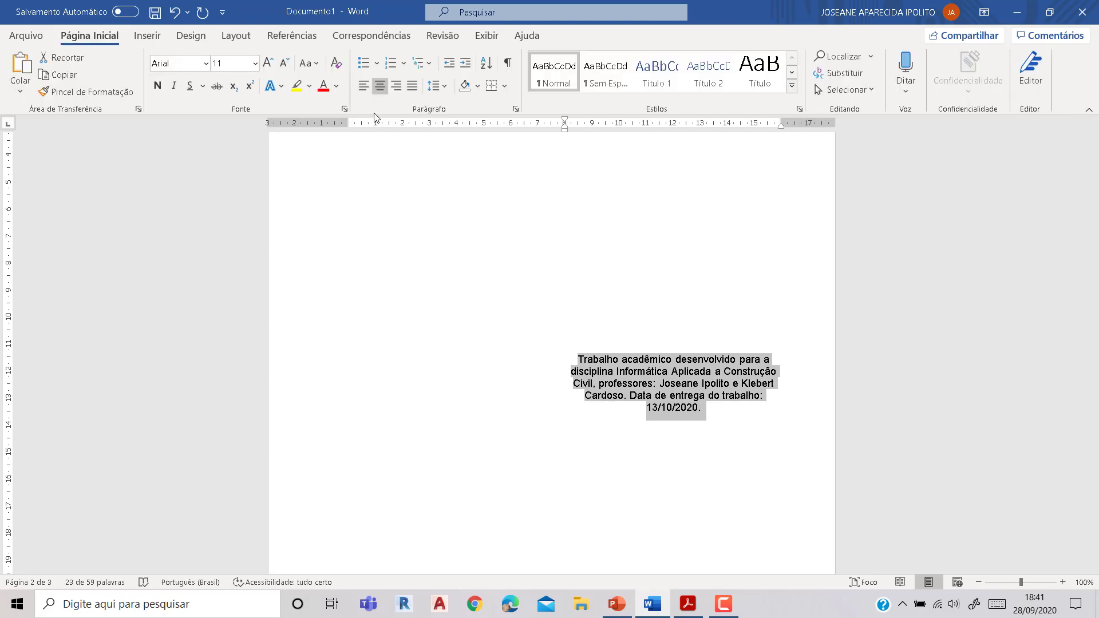
click(413, 87)
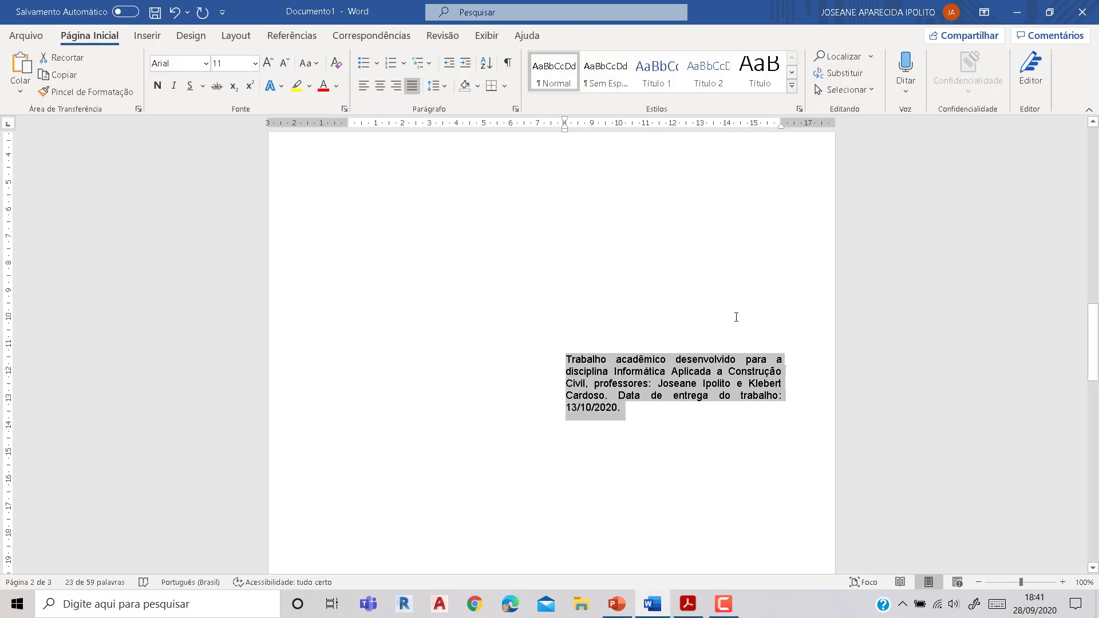
click(733, 424)
- Enter the heading "Sumário" at the beginning of the blank third page
scroll(692, 410, down, 5)
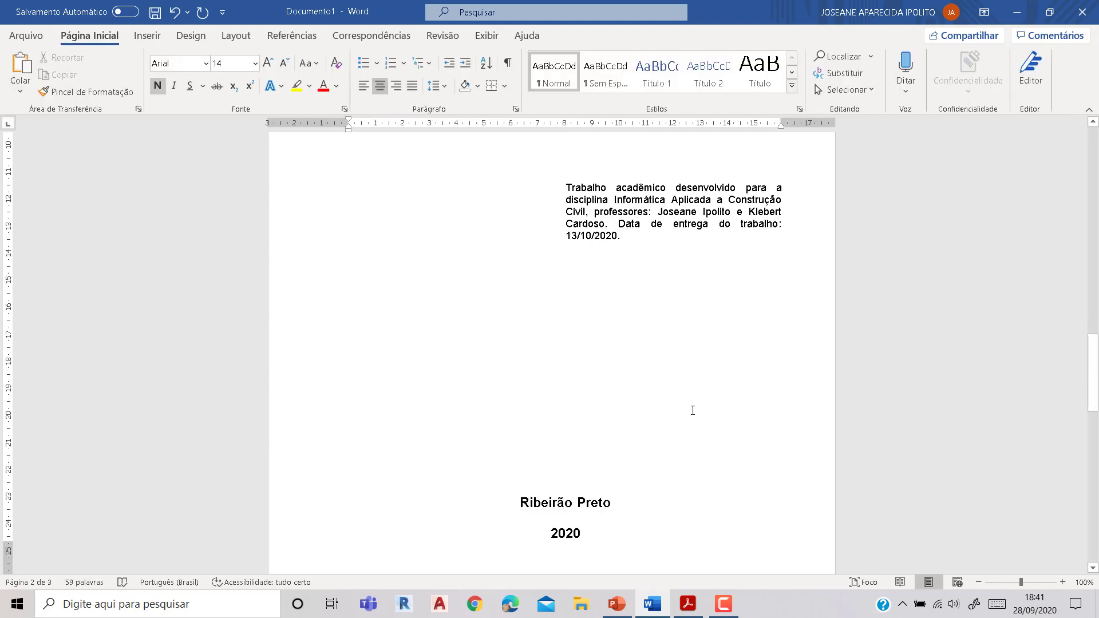
scroll(693, 410, down, 5)
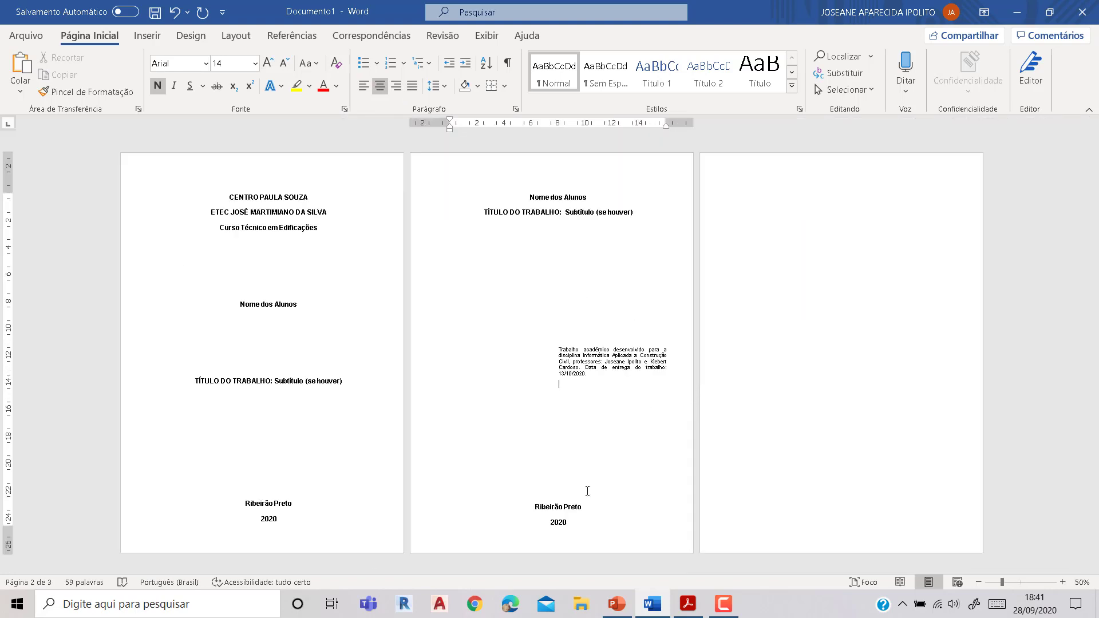
click(784, 281)
text(Sum)
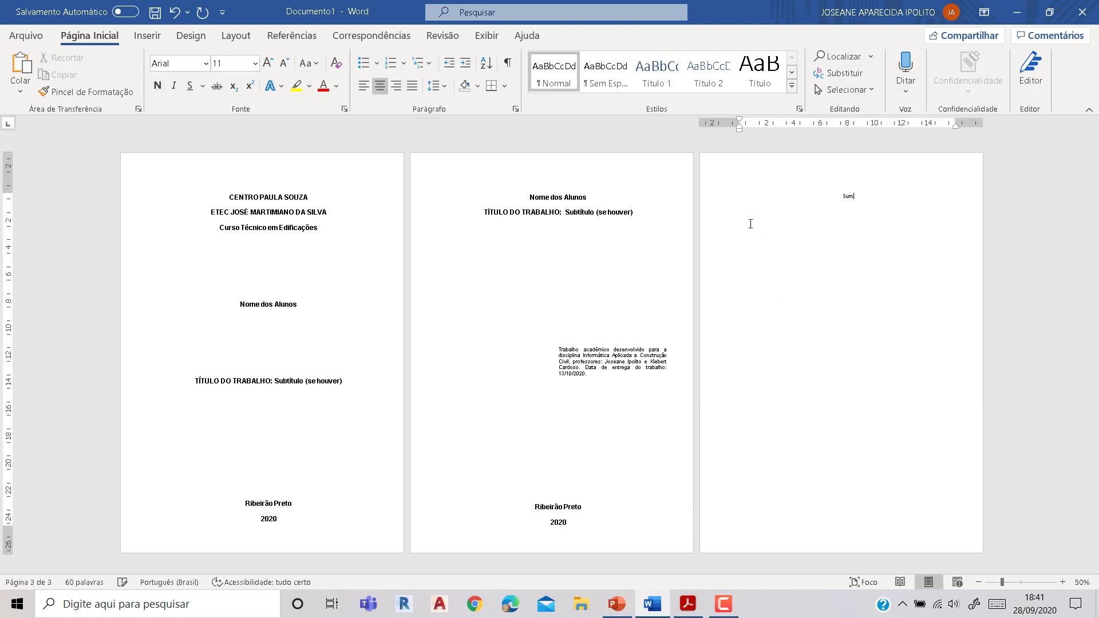
text(ário)
- Switch to the TCC manual PDF and find the formatting rules and model in section 2.1.1.11 Sumário
click(706, 602)
scroll(687, 430, down, 10)
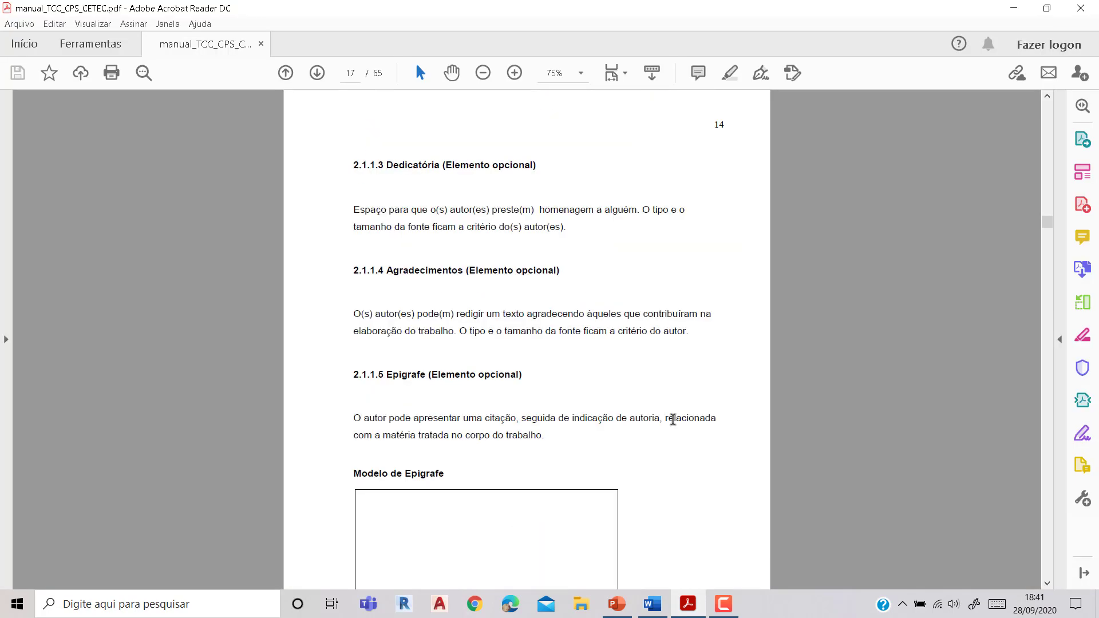
scroll(674, 425, down, 15)
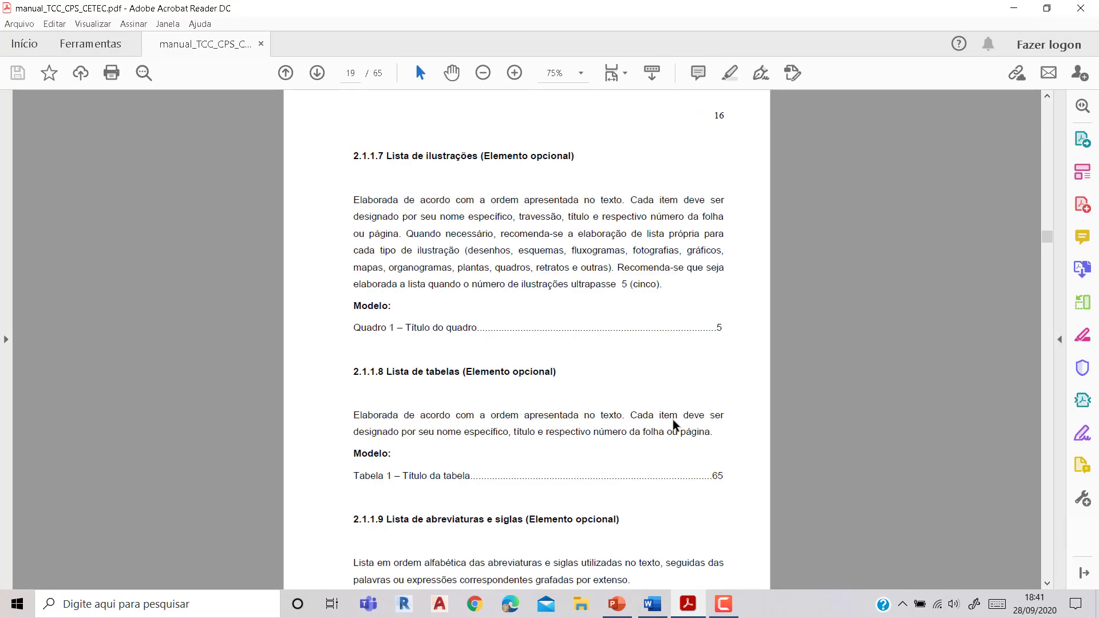
scroll(674, 426, down, 15)
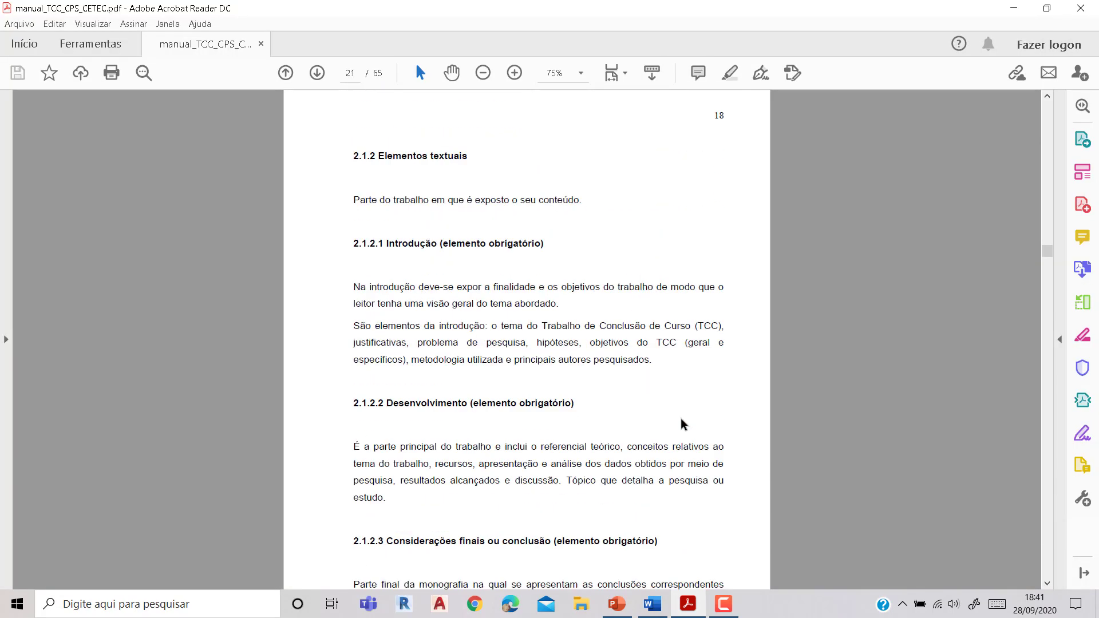
scroll(681, 424, up, 5)
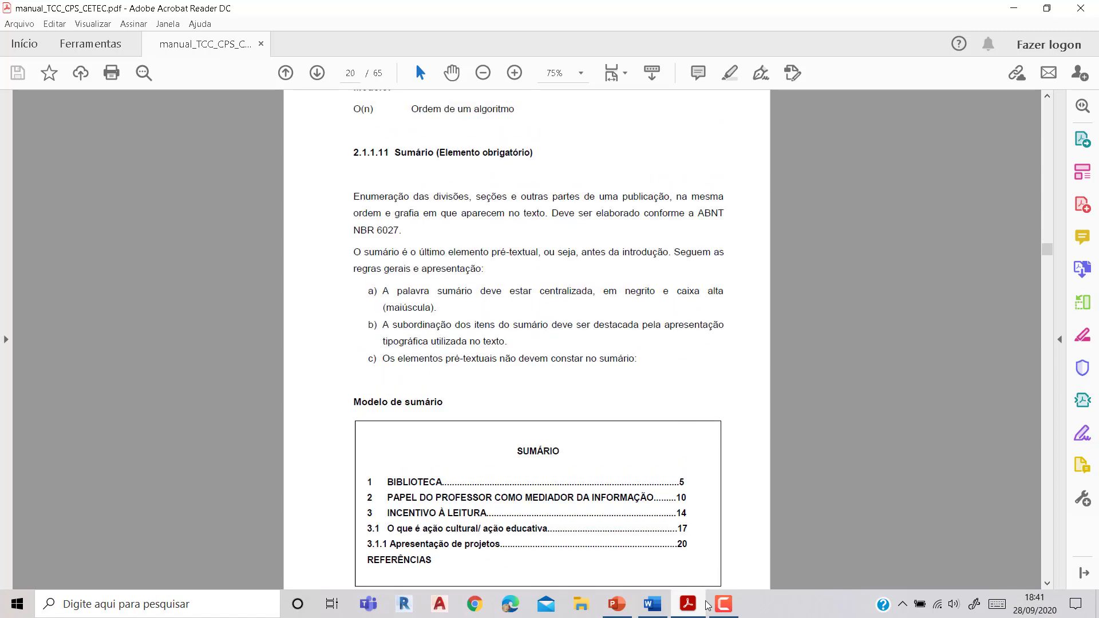
- Return to the Word document and make the "Sumário" heading on the third page uppercase and bold
click(652, 604)
drag(862, 210, 816, 200)
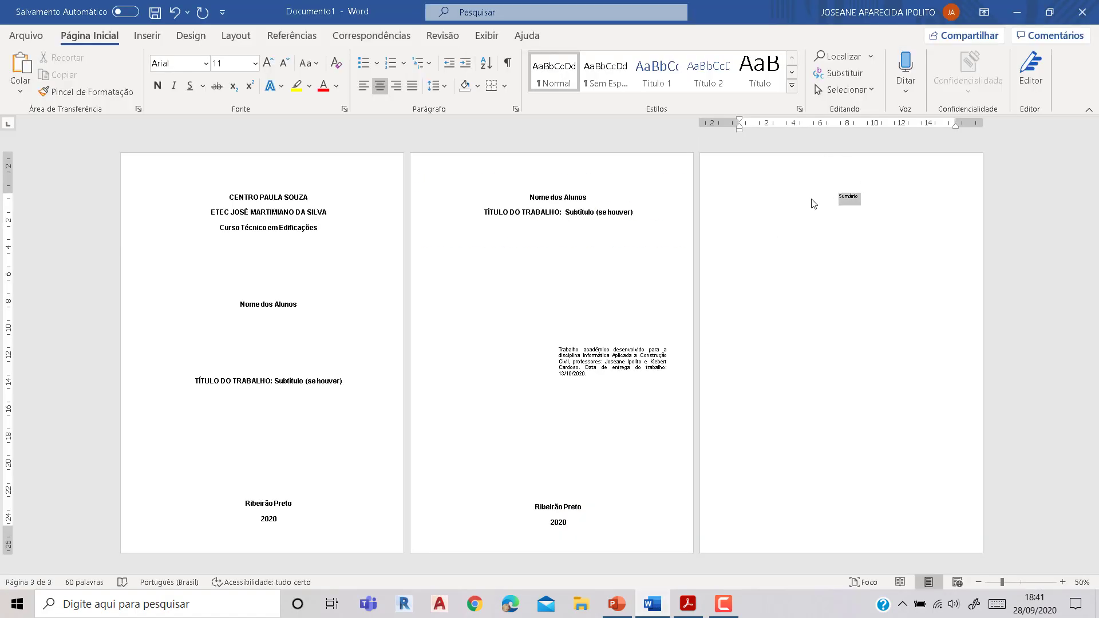
click(308, 63)
click(326, 121)
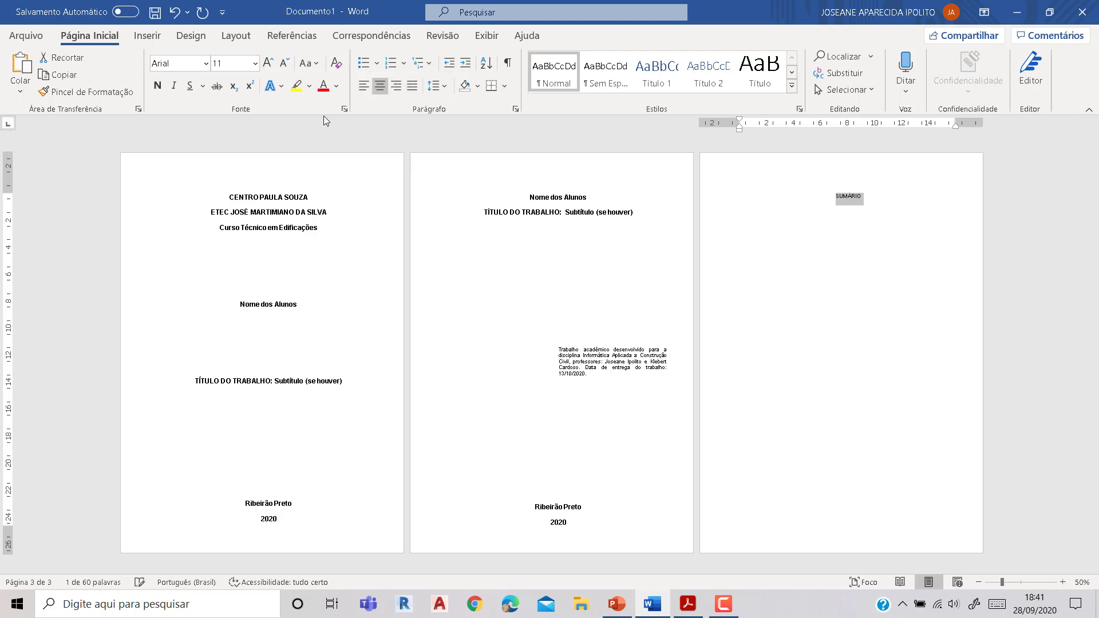
click(159, 89)
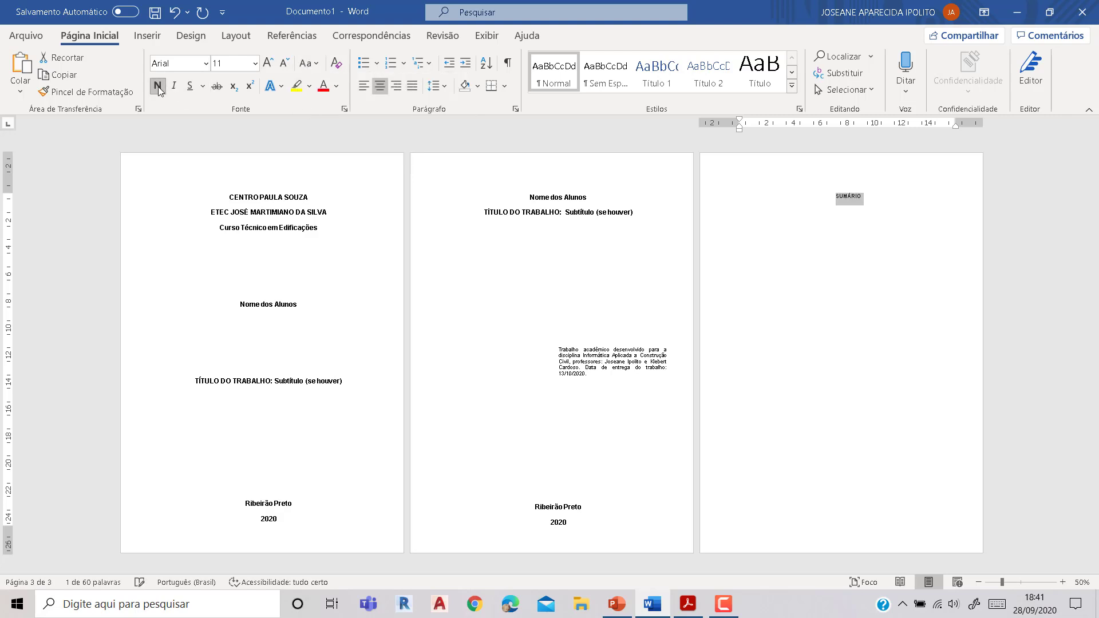
- Add an empty line below the "SUMÁRIO" heading on the third page
click(882, 197)
drag(882, 197, 754, 179)
scroll(830, 240, up, 3)
scroll(731, 248, up, 2)
click(578, 217)
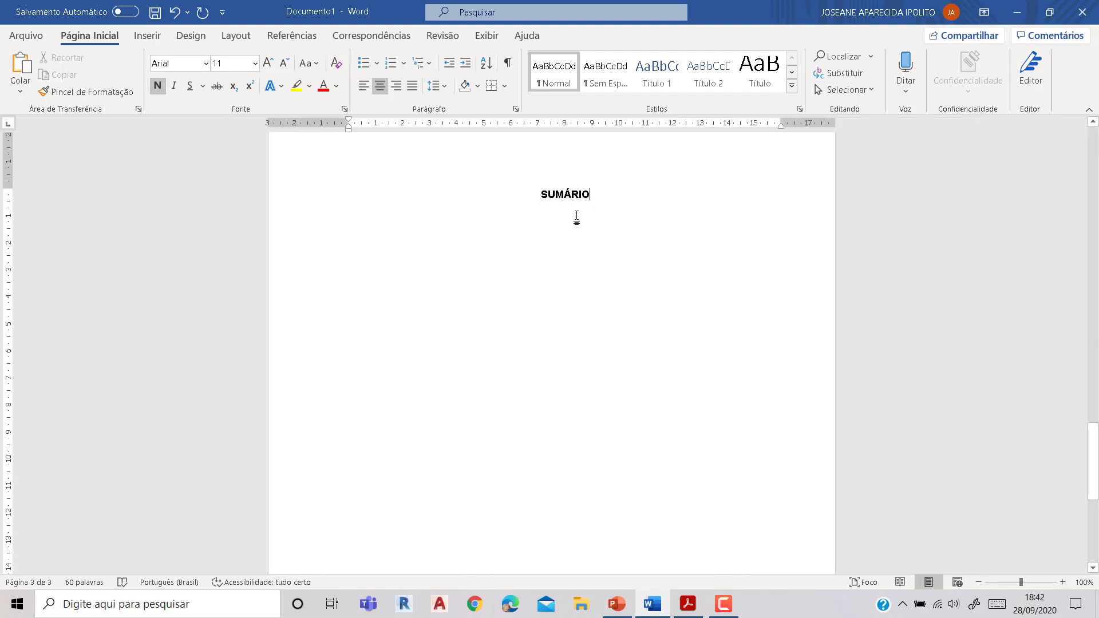
scroll(569, 252, down, 5)
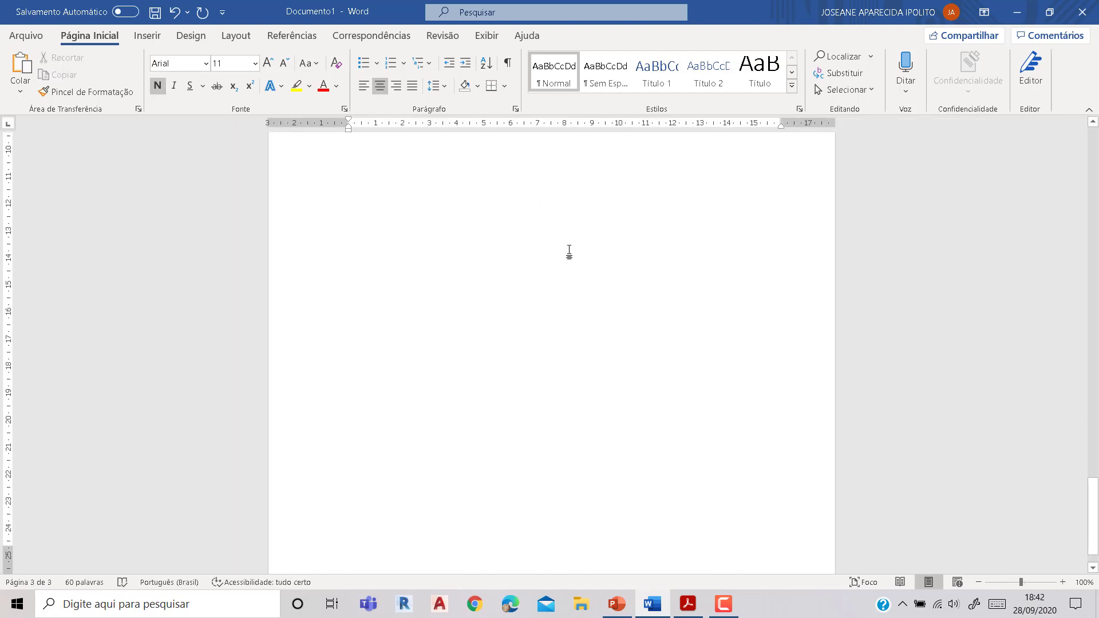
scroll(595, 283, up, 5)
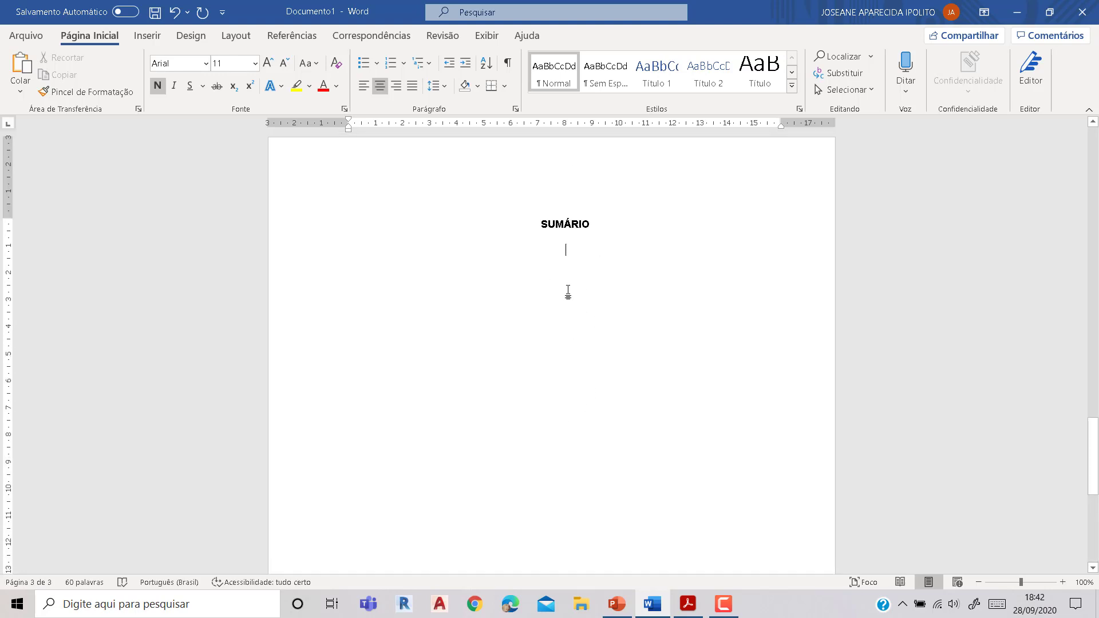
- Check the TCC manual PDF, switch to the PowerPoint lesson and find the slide on page breaks (Quebra de Páginas)
click(688, 604)
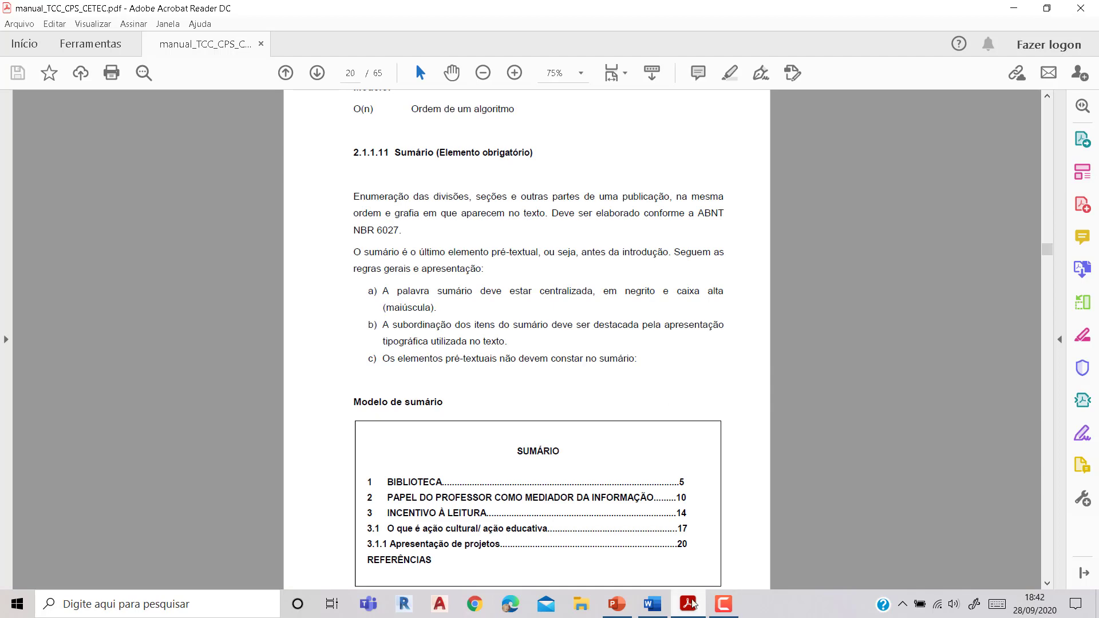
click(617, 604)
key(Right)
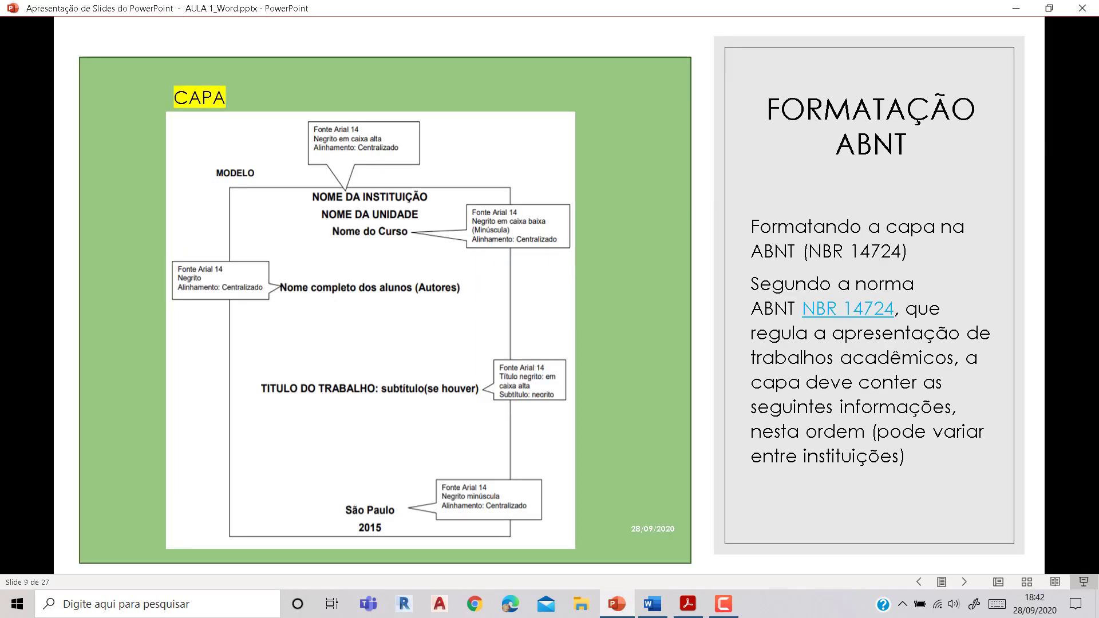
key(Right)
key(Right)
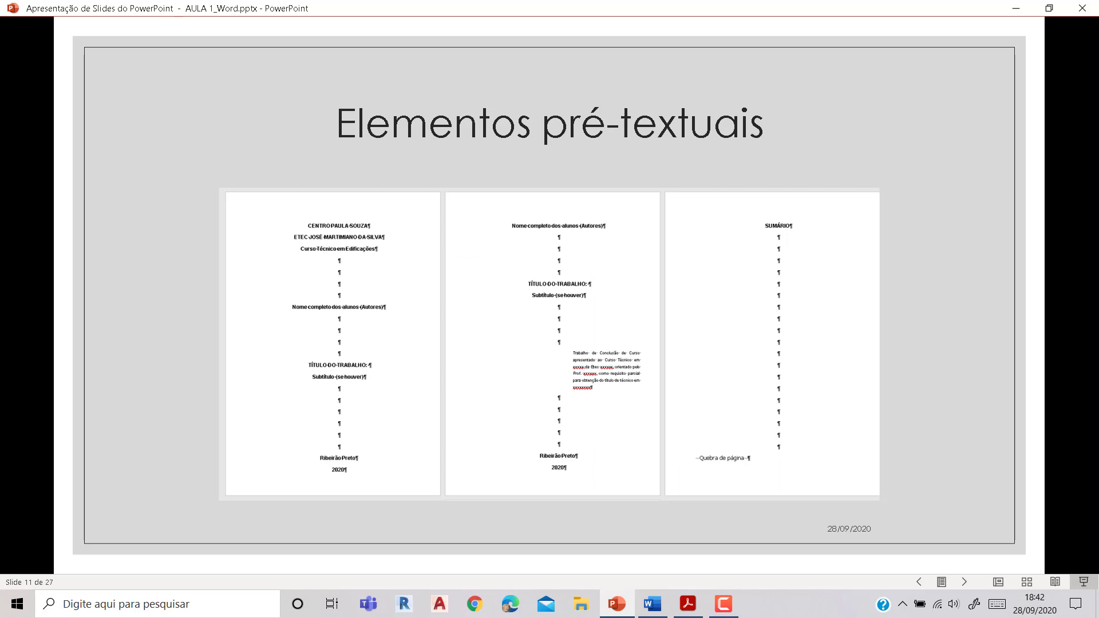
key(Right)
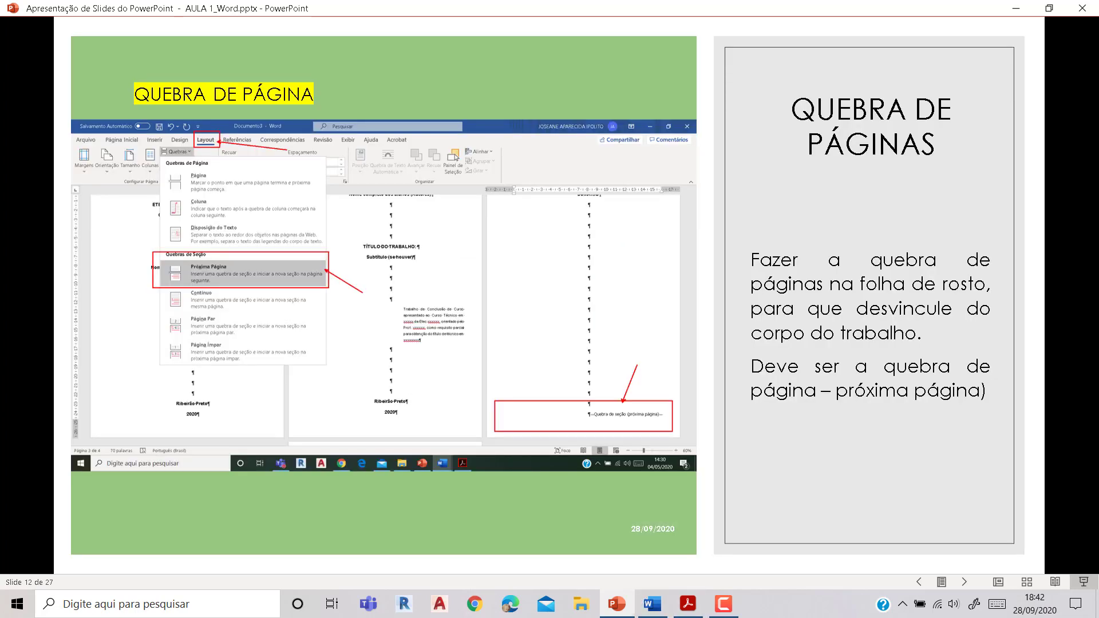
- Return to the Word document and insert a Próxima Página section break below the "SUMÁRIO" heading
click(653, 604)
click(246, 38)
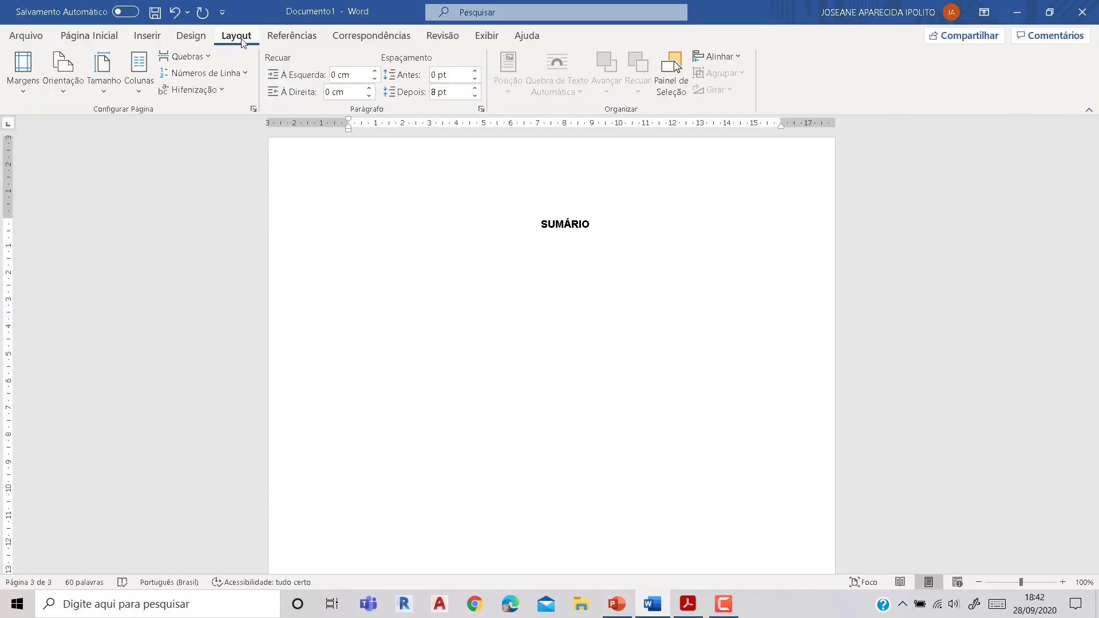
click(31, 92)
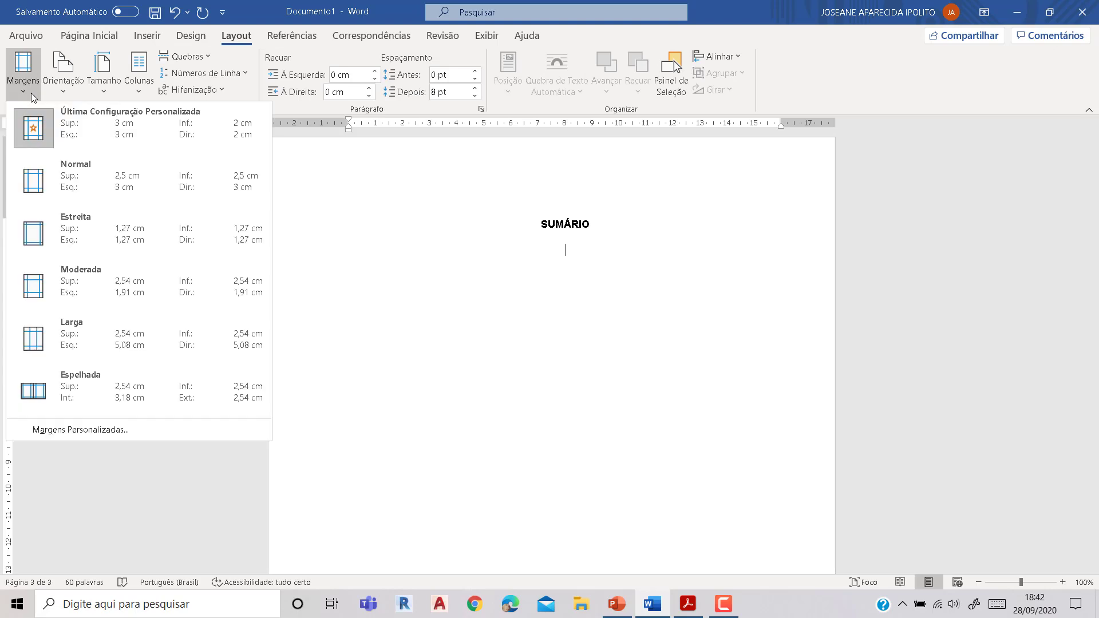
click(185, 56)
click(185, 56)
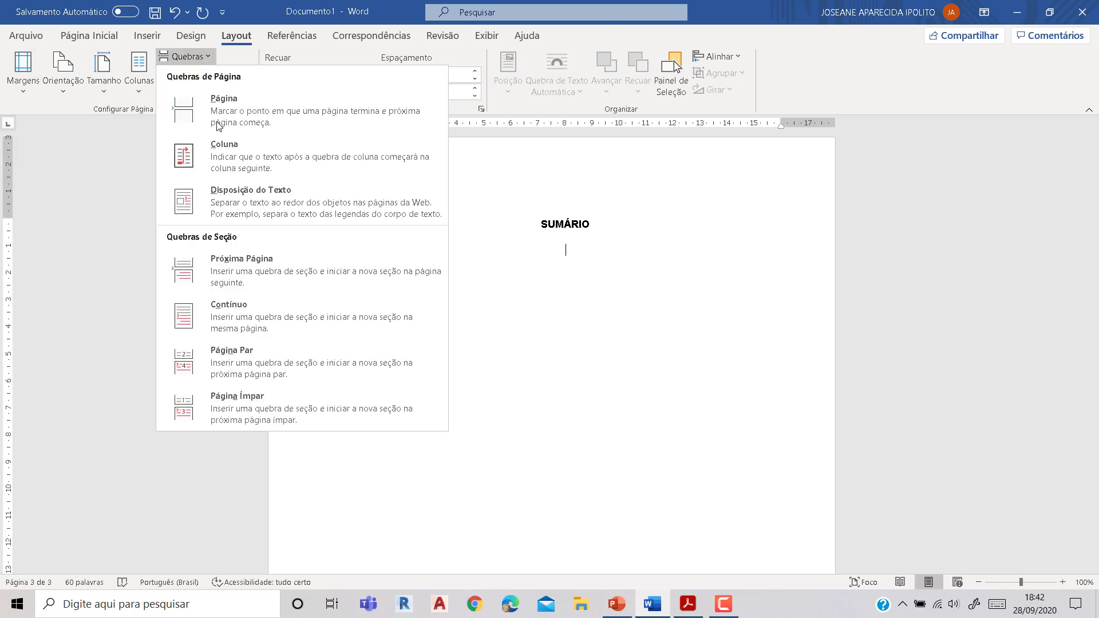
click(252, 275)
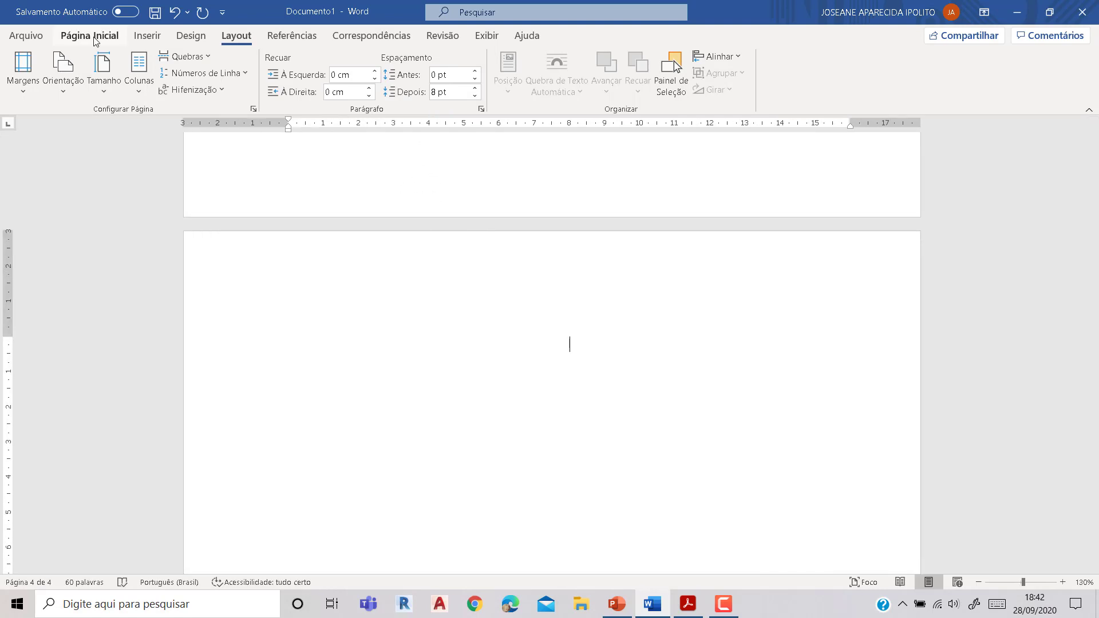
- Display the paragraph marks to check the section break on the "SUMÁRIO" page
scroll(51, 28, down, 2)
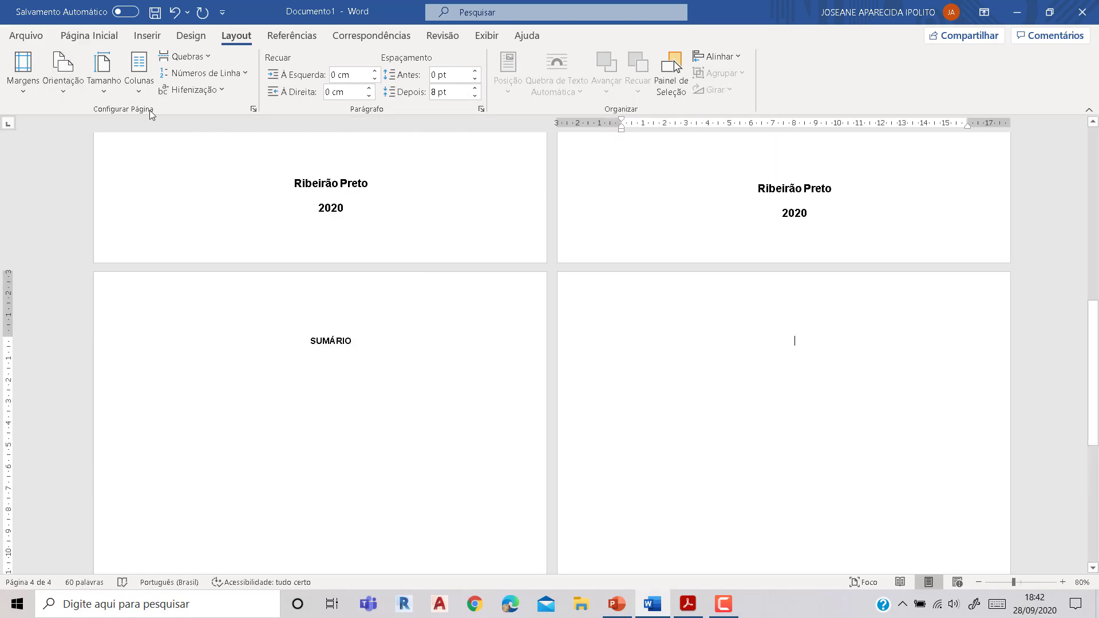
click(79, 36)
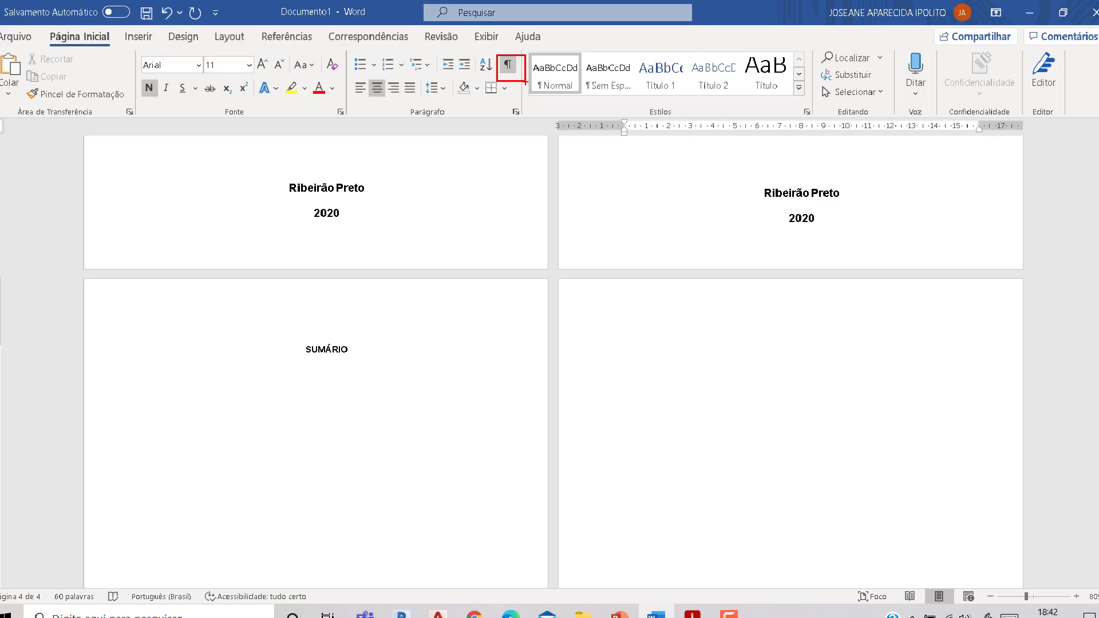
click(508, 65)
scroll(538, 299, down, 5)
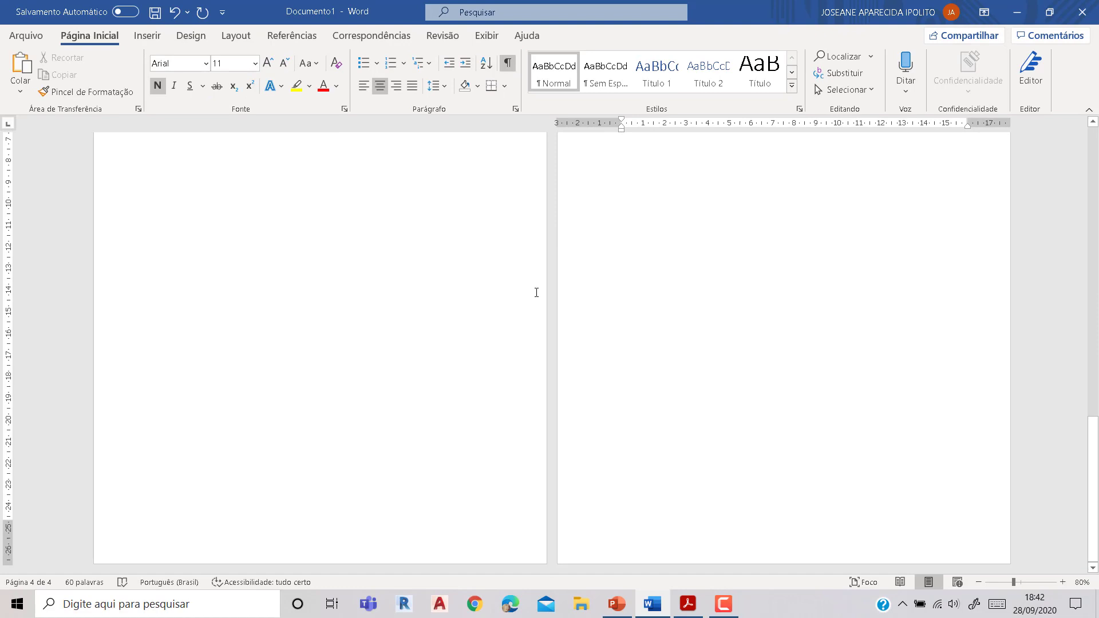
scroll(536, 292, up, 15)
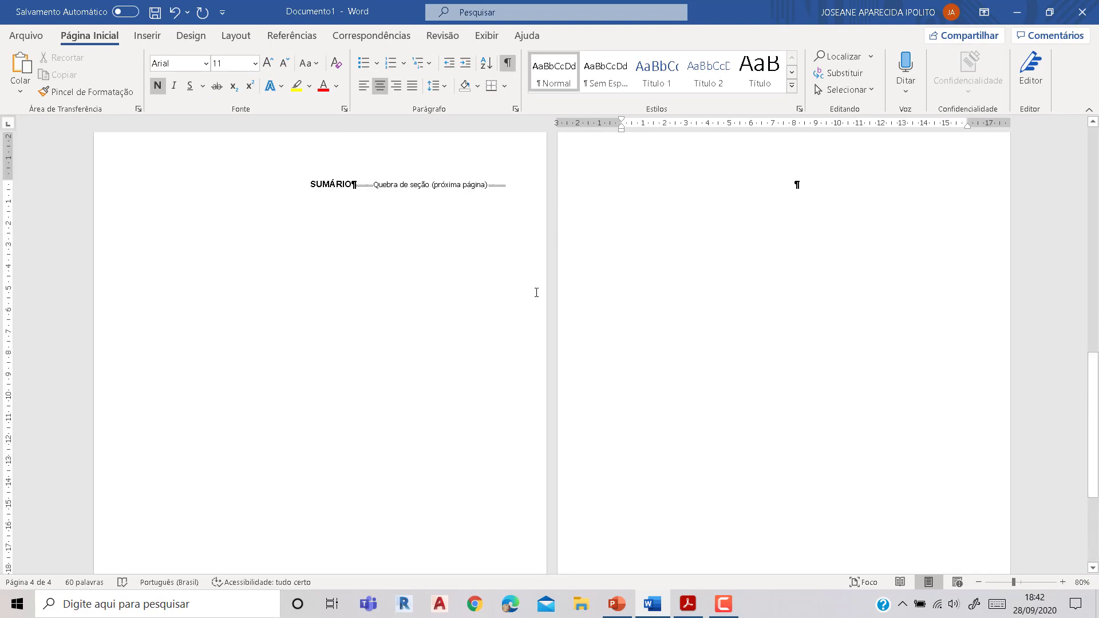
scroll(536, 293, down, 10)
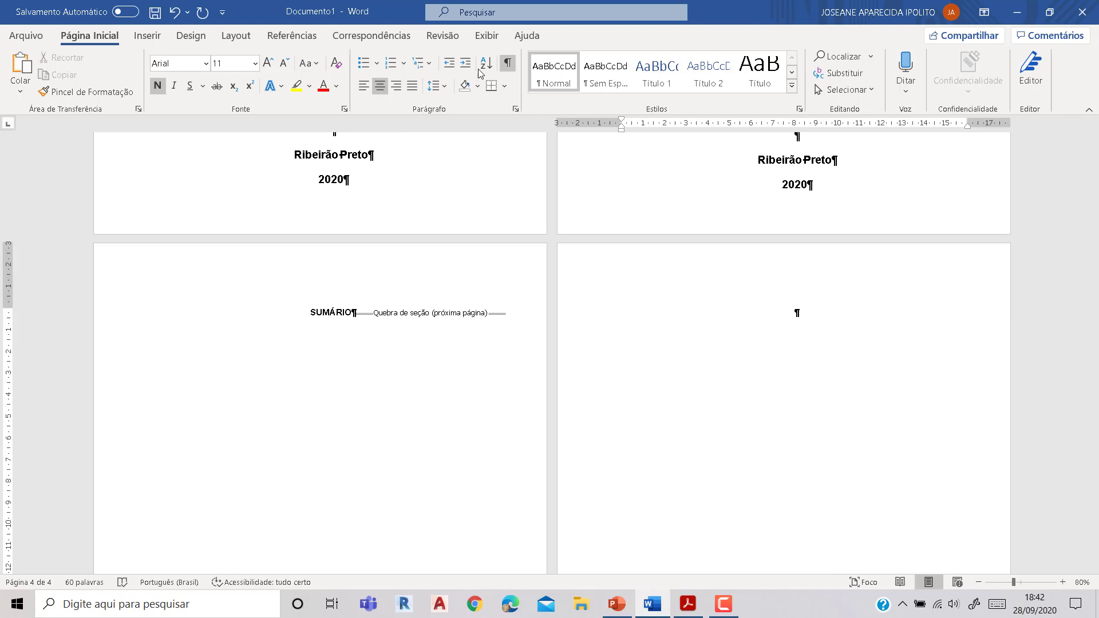
- Hide the paragraph marks and justify the empty paragraph on the fourth page
click(508, 63)
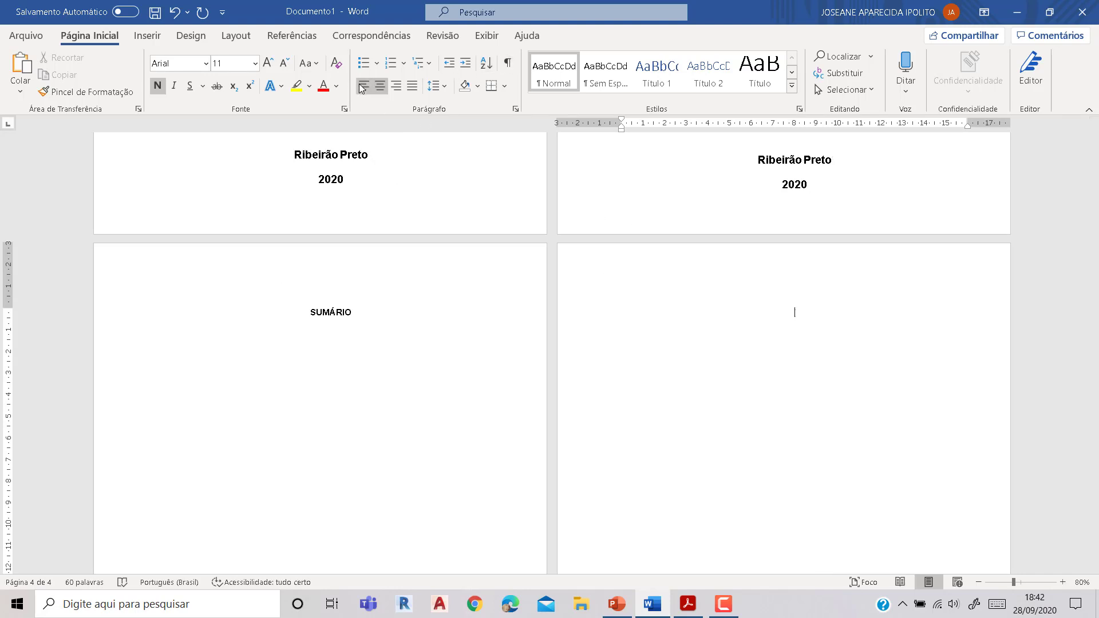
click(411, 86)
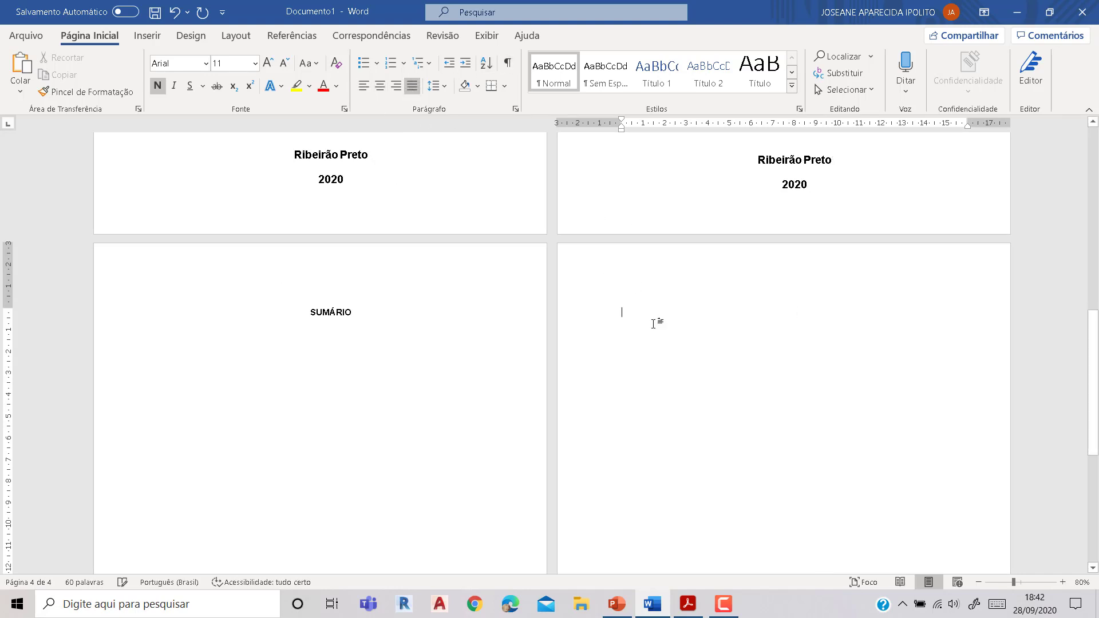
- Switch to the PowerPoint lesson and review the slides on page numbering through the one on section headings (Indicação de seção)
click(616, 604)
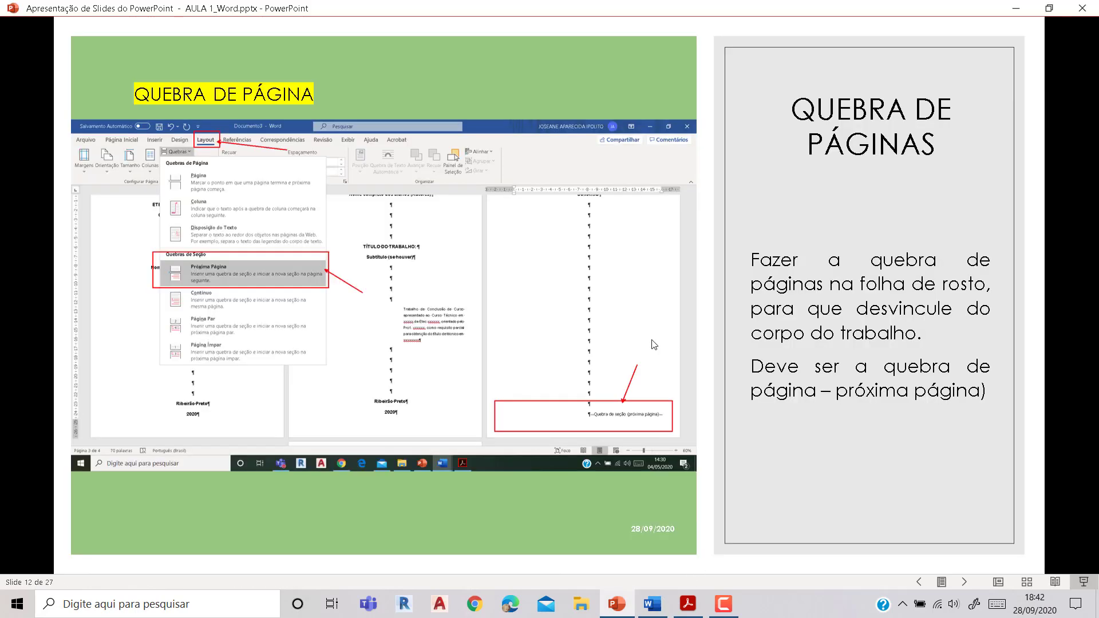
click(591, 368)
scroll(589, 367, up, 1)
click(591, 275)
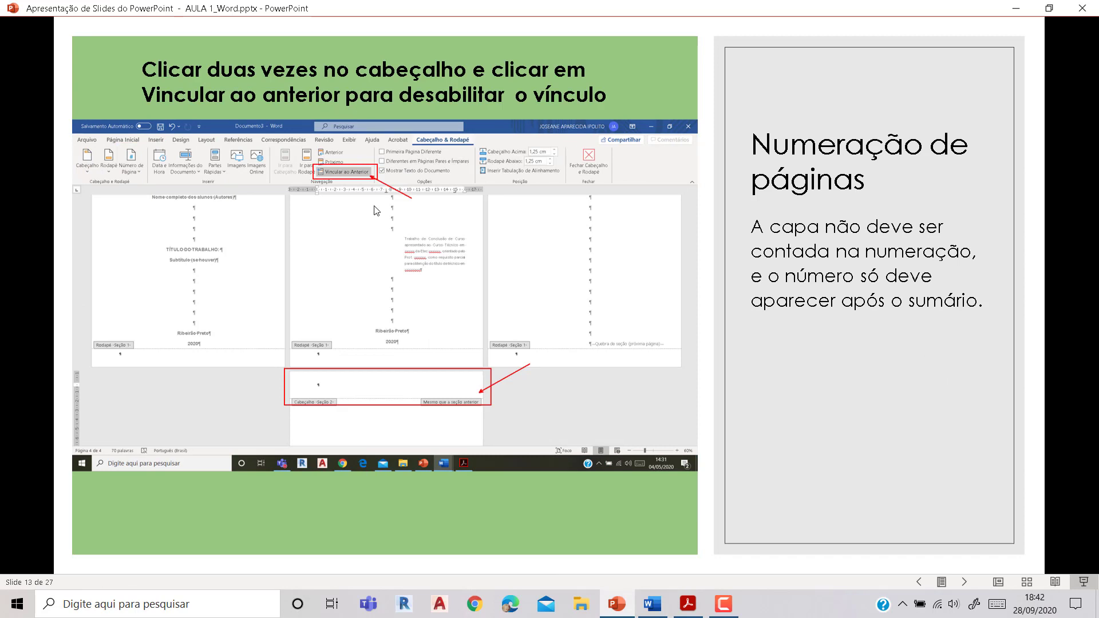
click(471, 324)
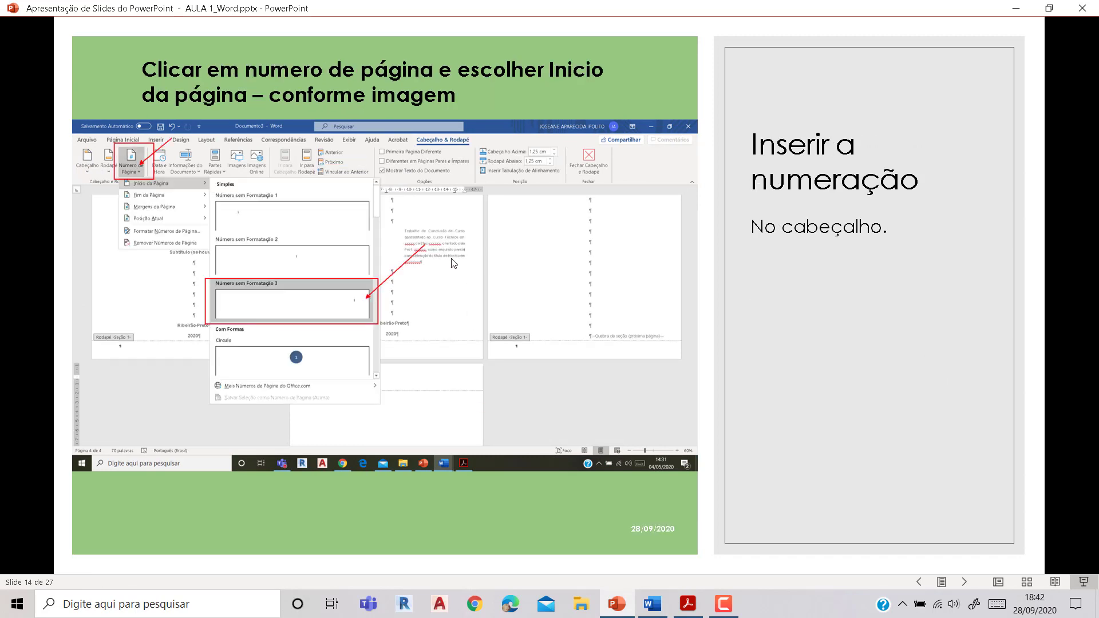
scroll(402, 291, up, 1)
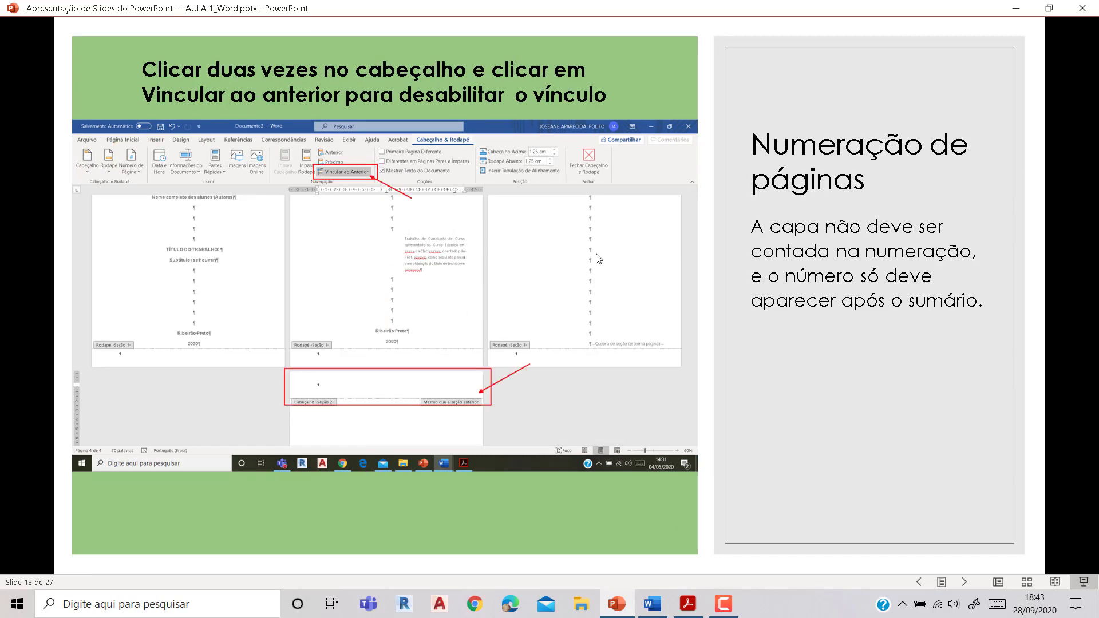
click(456, 376)
click(456, 376)
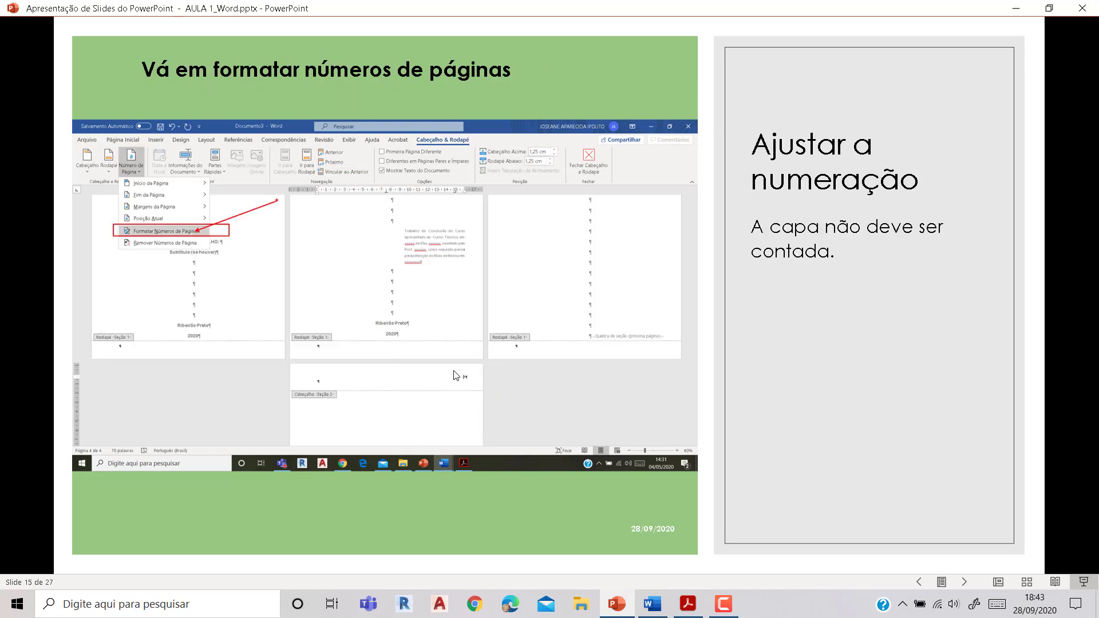
click(243, 261)
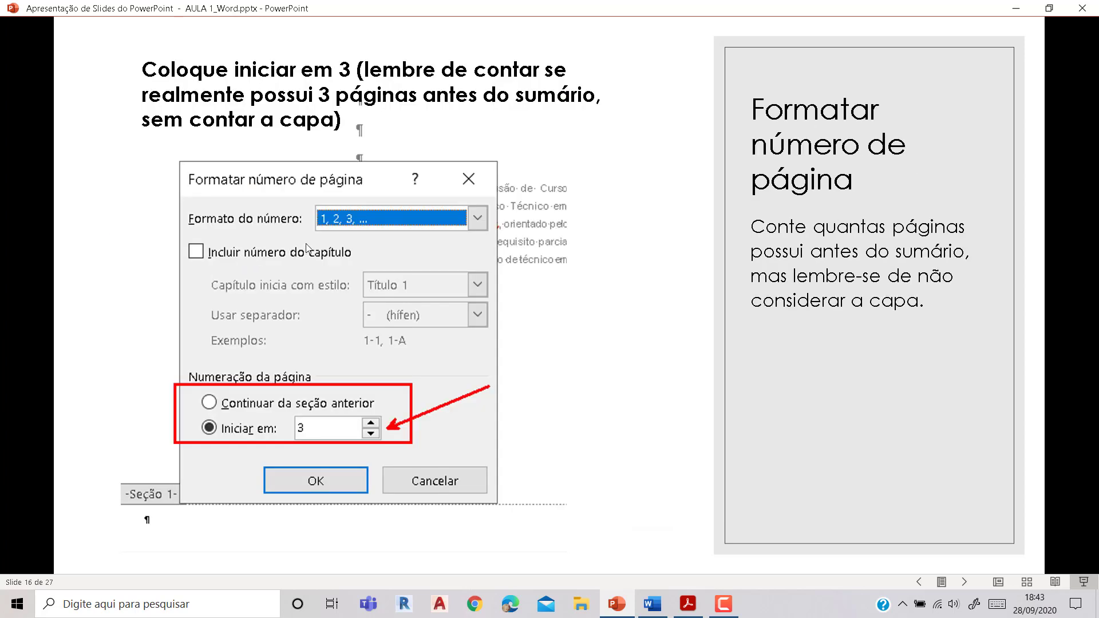
click(355, 261)
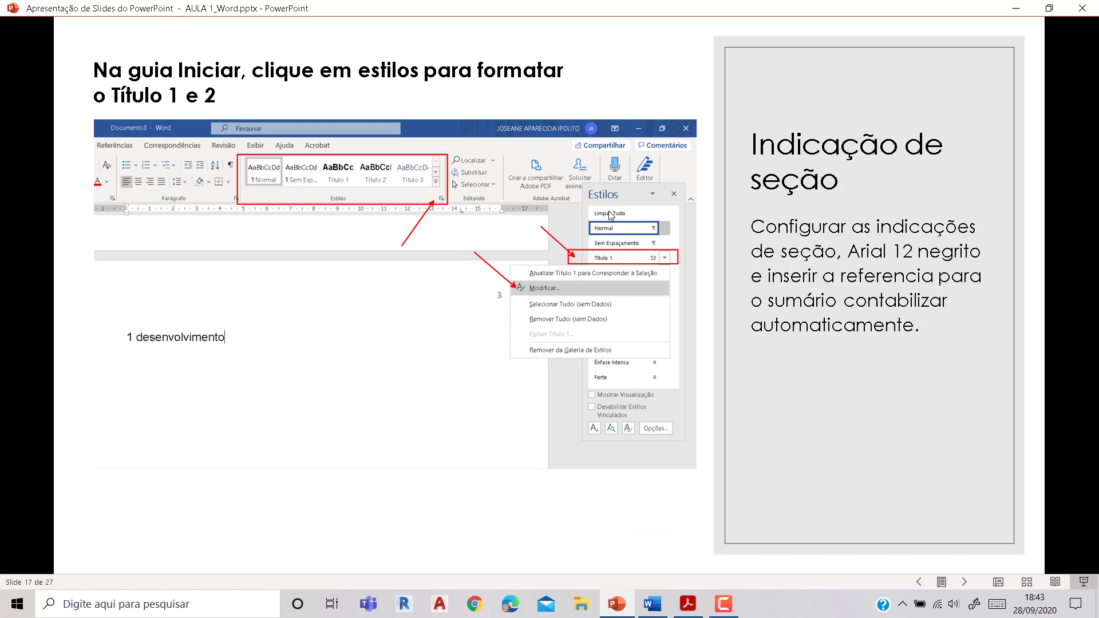
- Return to the Word document and enter the heading "1 INTRODUÇÃO" on the fourth page in font size 12
click(657, 604)
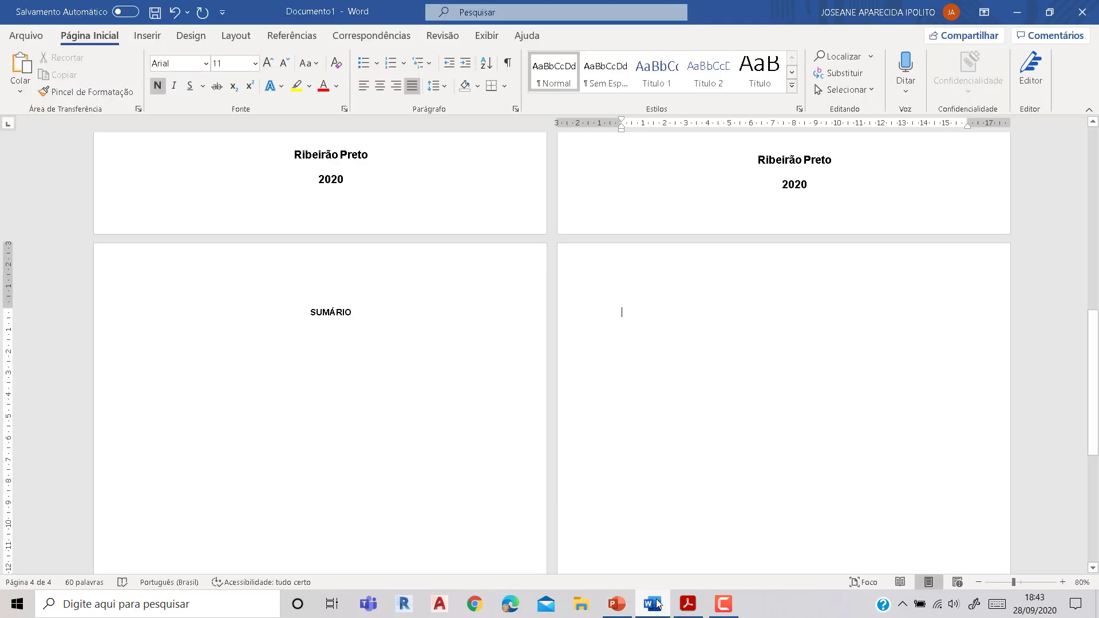
text(1 INTRODUÇÃO)
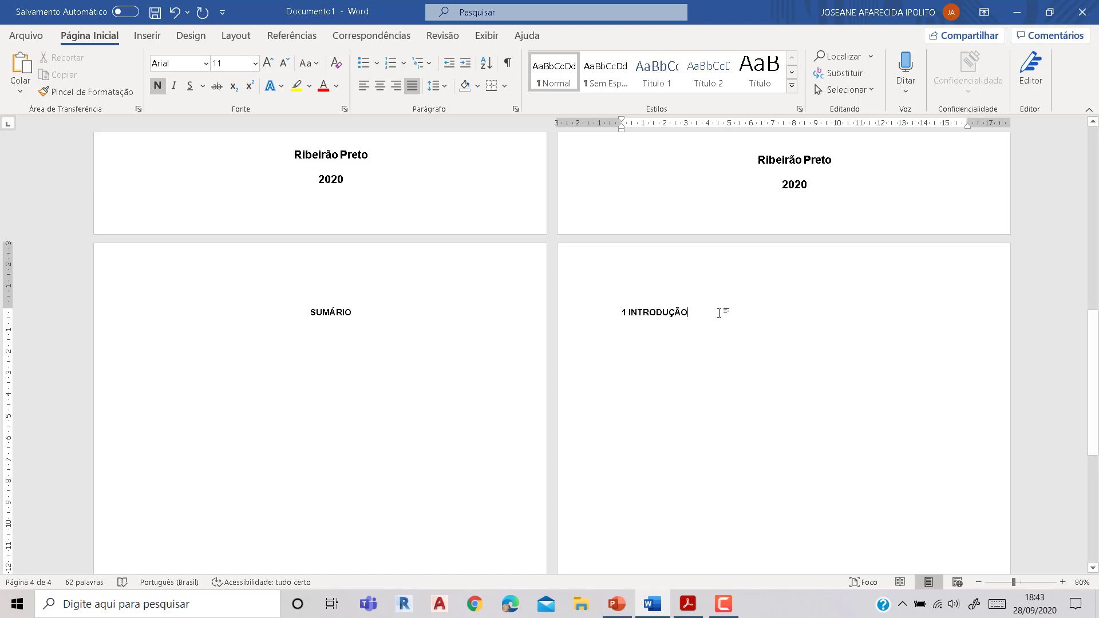
drag(721, 312, 619, 312)
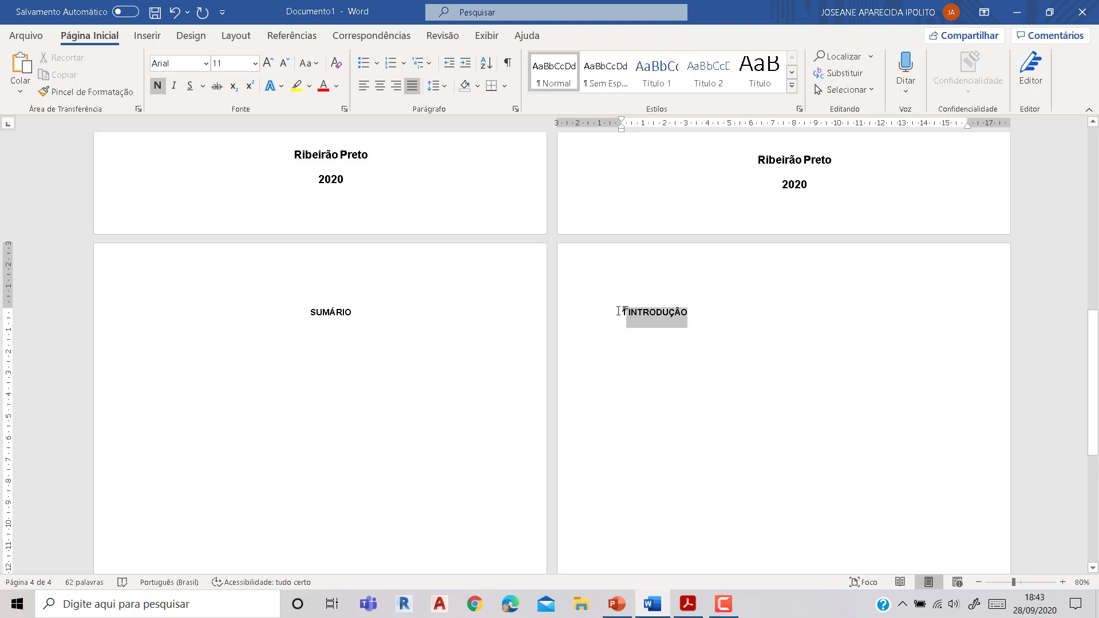
click(266, 65)
click(717, 320)
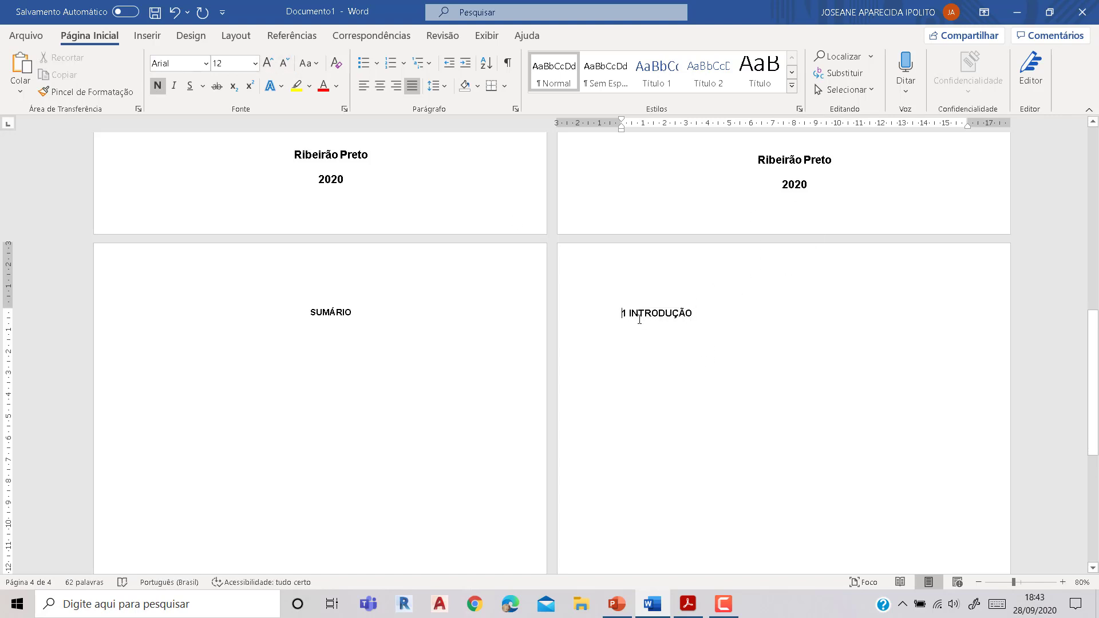
- Try adding the "1 INTRODUÇÃO" heading to the table of contents as Nível 1, and undo it
click(292, 36)
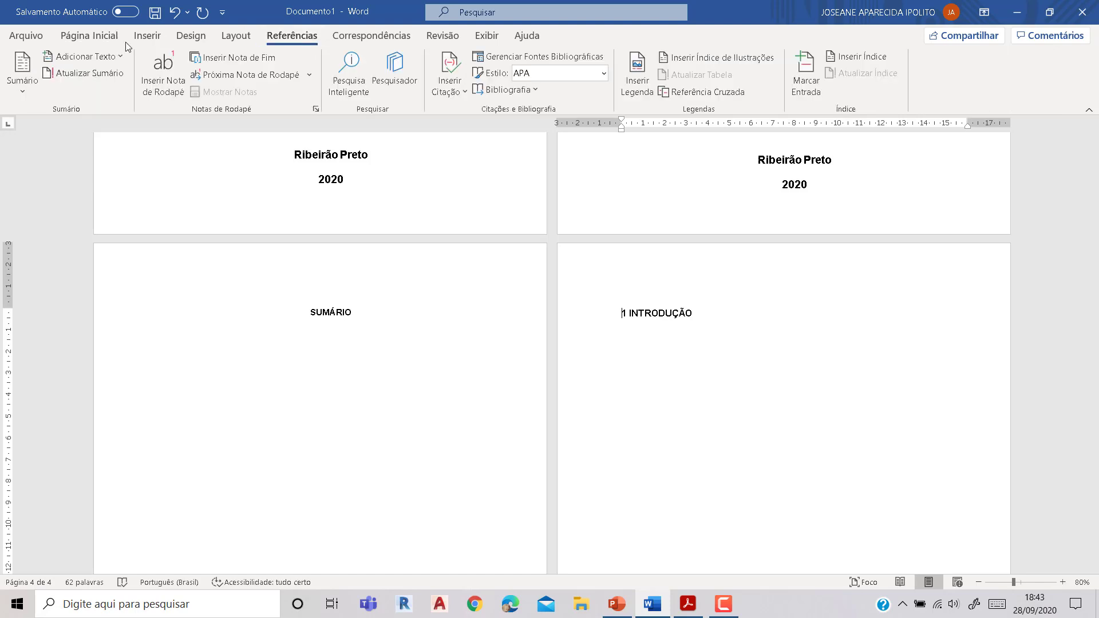
click(112, 56)
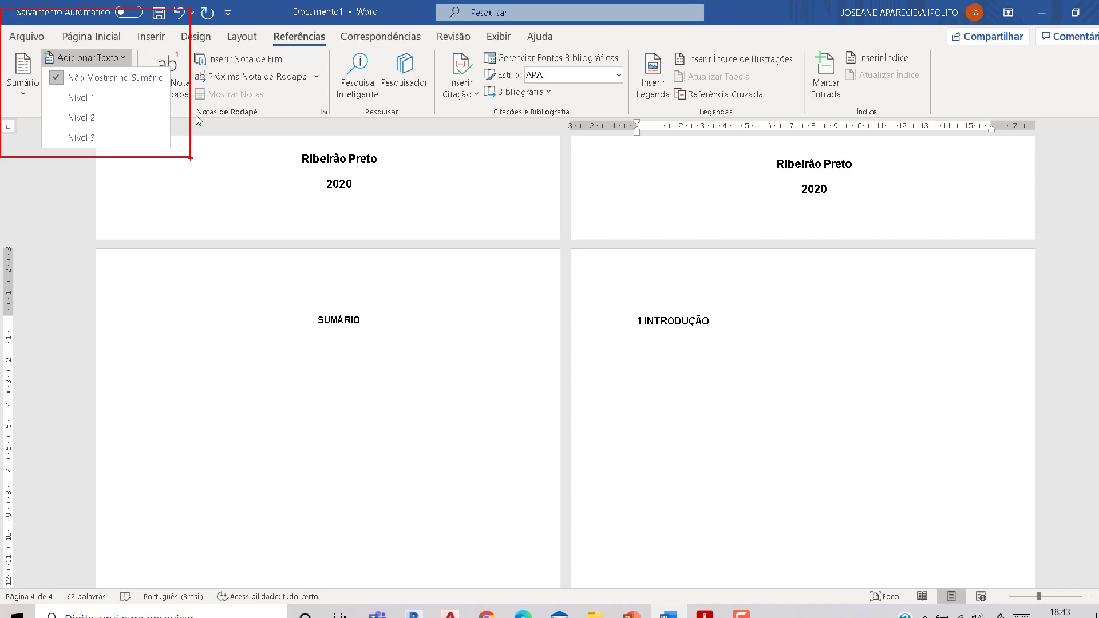
click(167, 97)
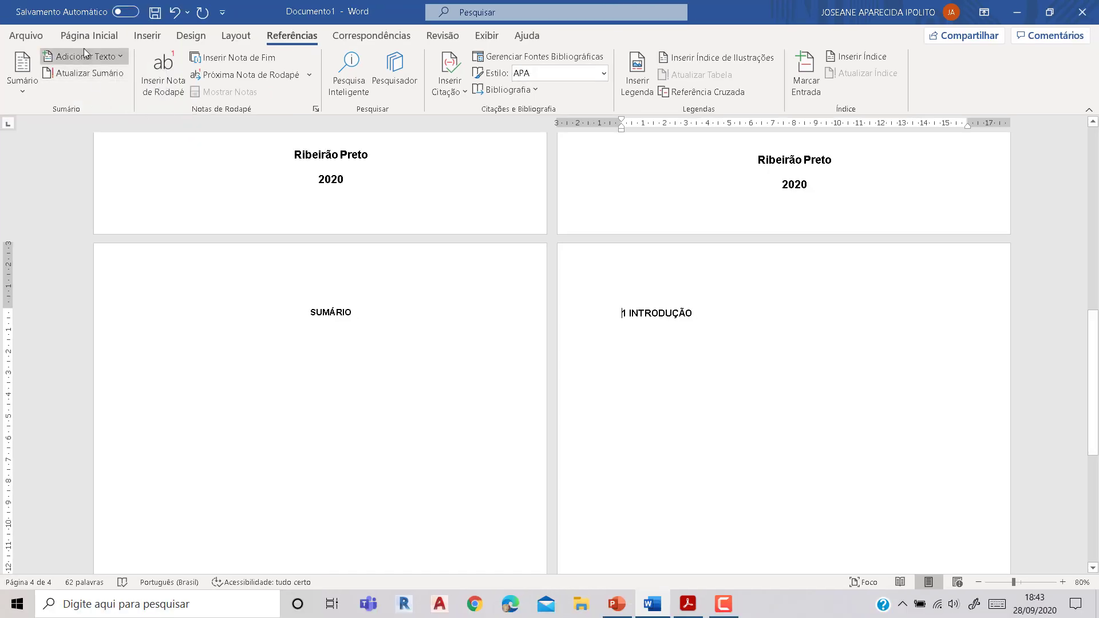
click(83, 49)
click(73, 94)
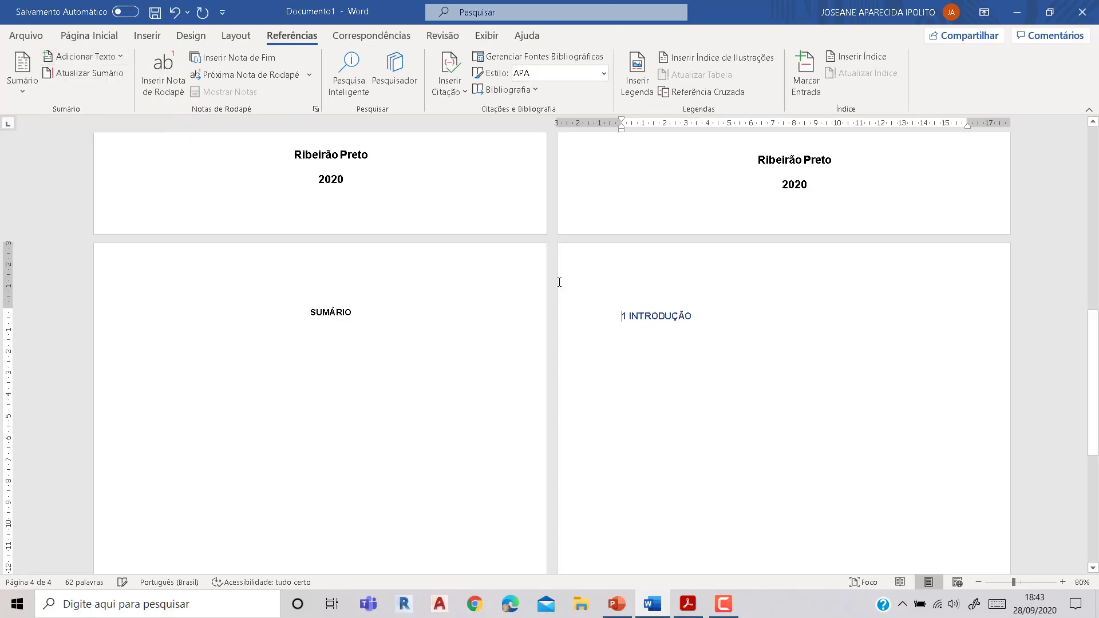
mouse_move(621, 320)
key(ctrl+z)
- Select the "1 INTRODUÇÃO" heading and switch to the PowerPoint slide on formatting the Título 1 and 2 styles
drag(662, 307, 611, 311)
click(89, 36)
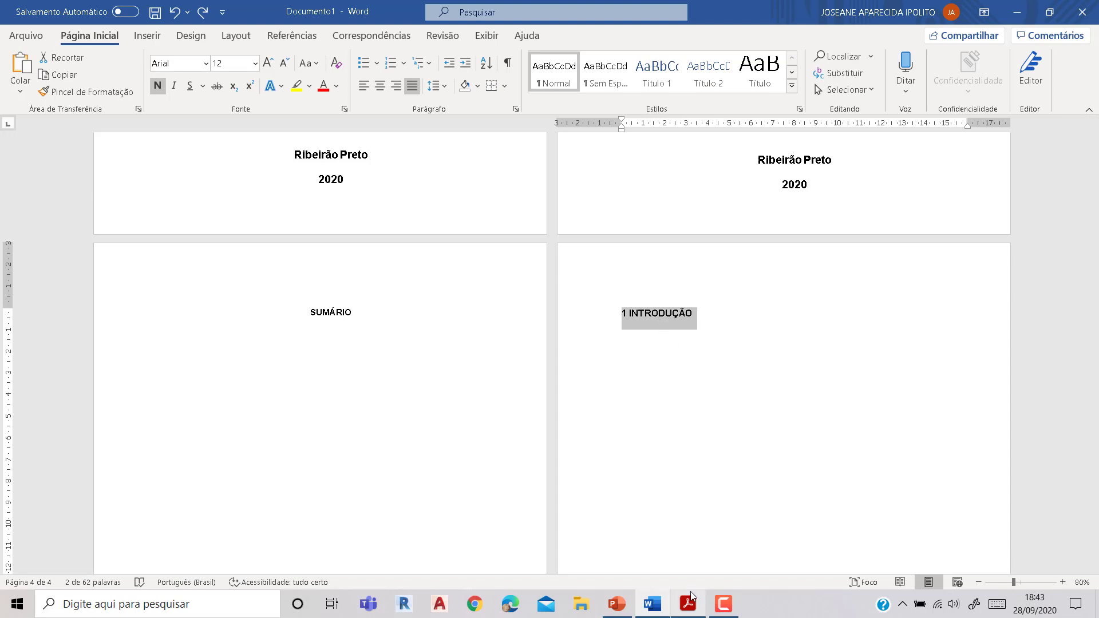
click(723, 605)
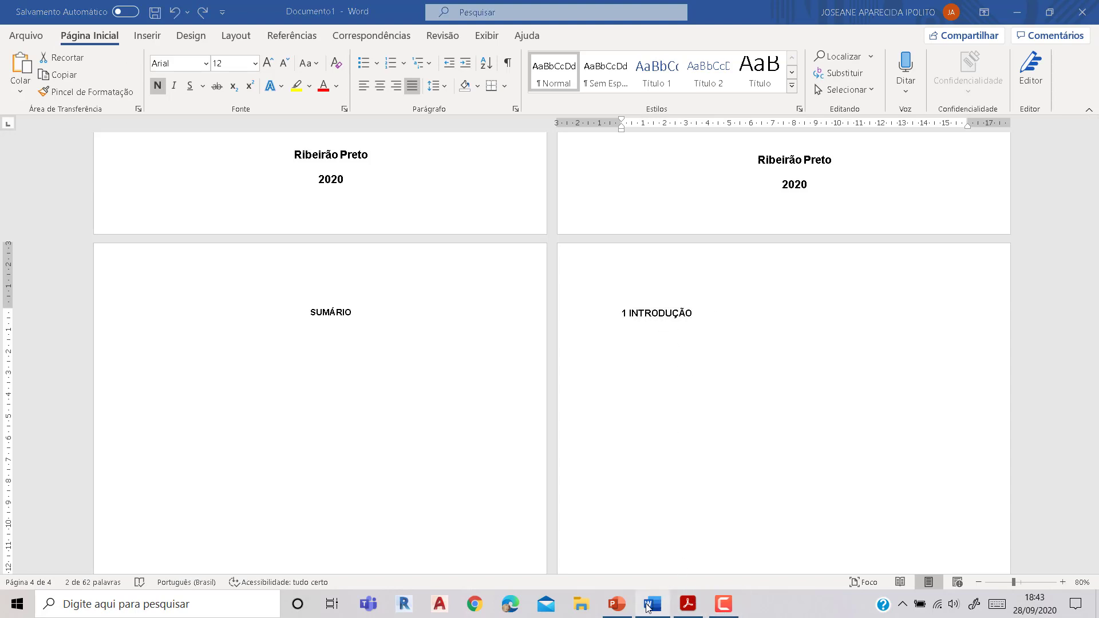
click(622, 602)
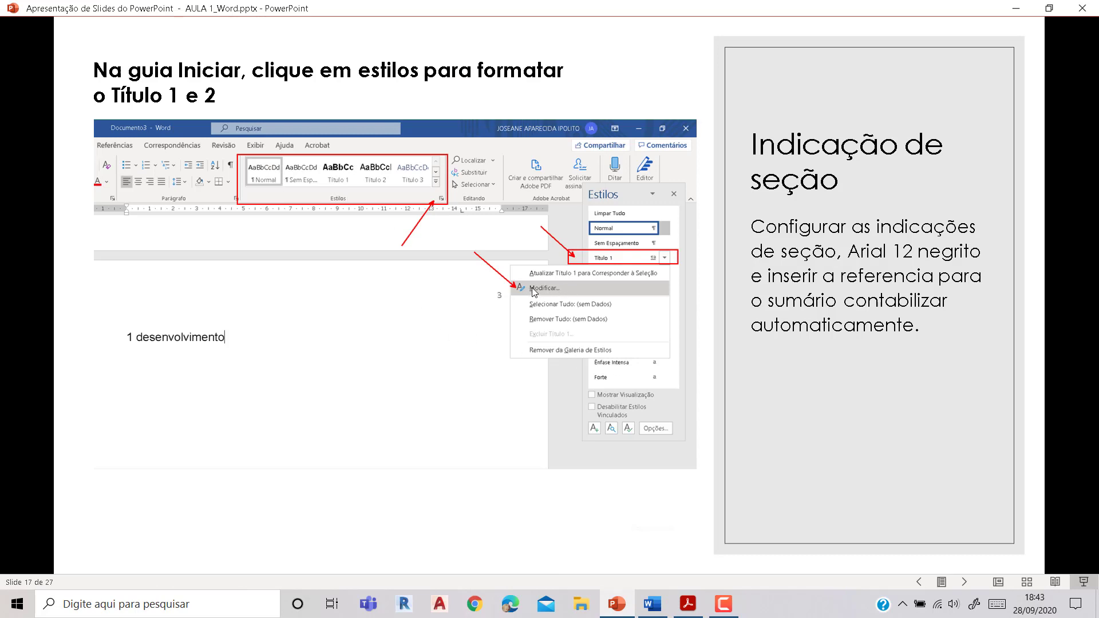
- Switch to Word and apply the Título 1 style to the selected "1 INTRODUÇÃO" heading
click(652, 604)
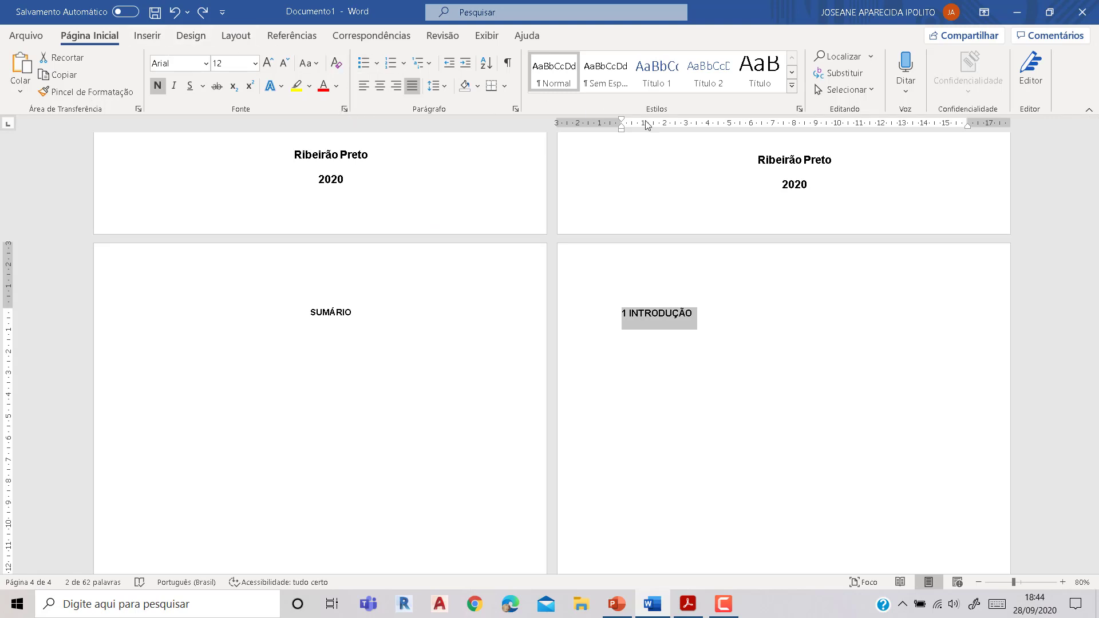
click(799, 109)
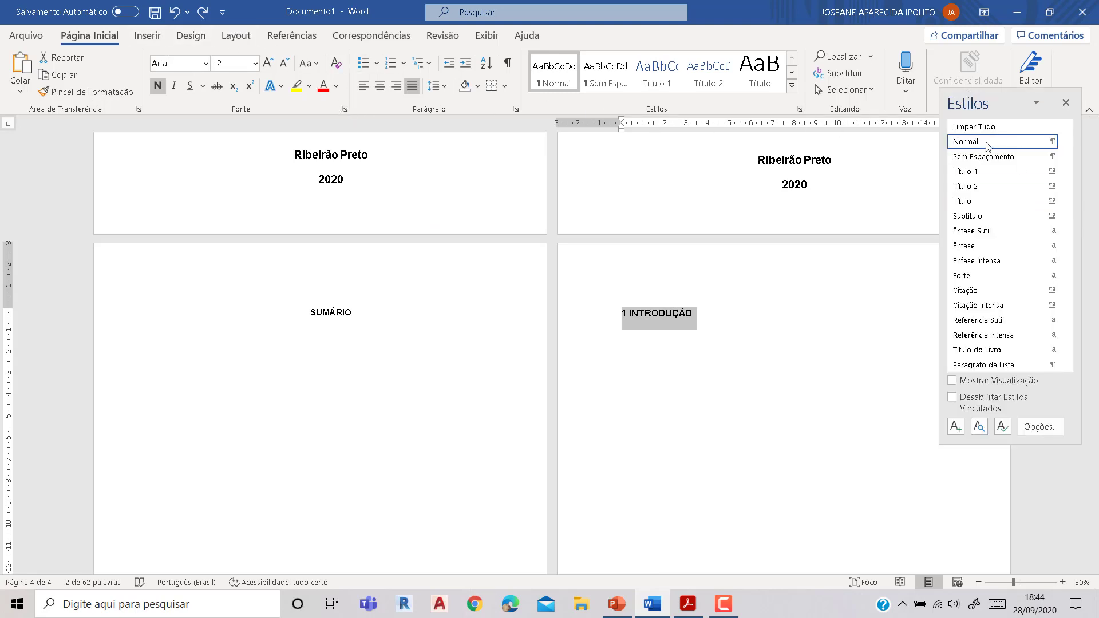
click(976, 173)
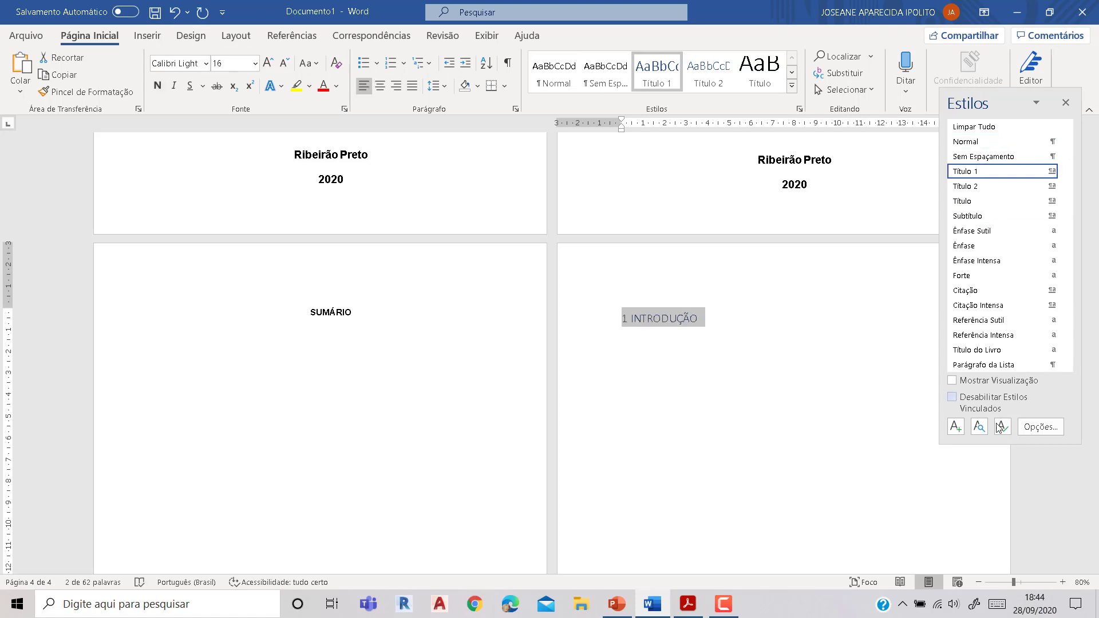
click(1035, 106)
click(1035, 106)
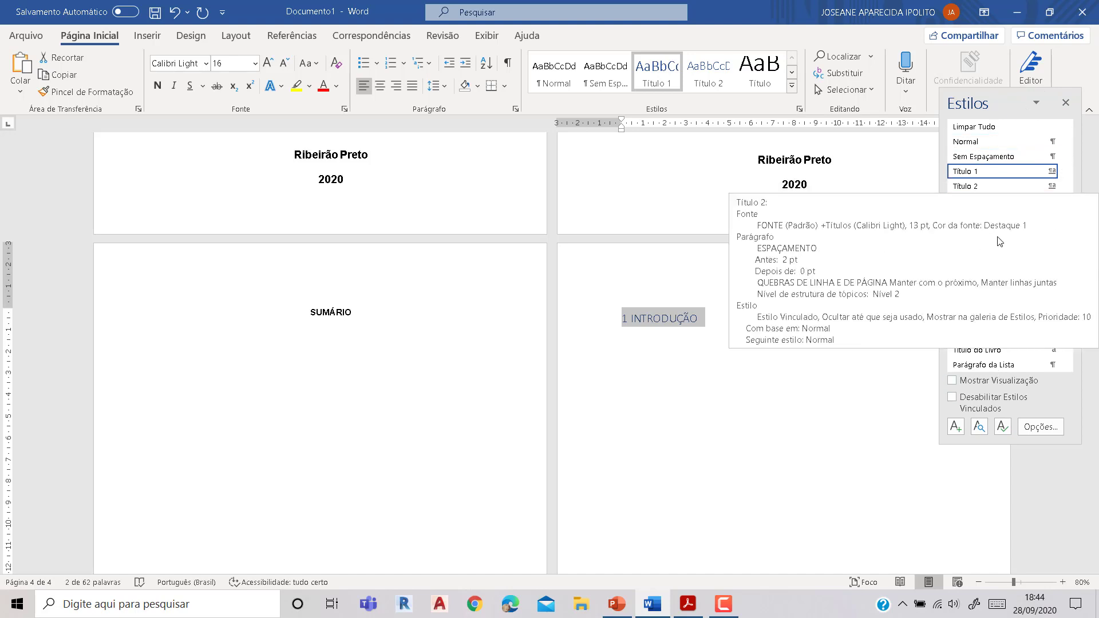
click(628, 609)
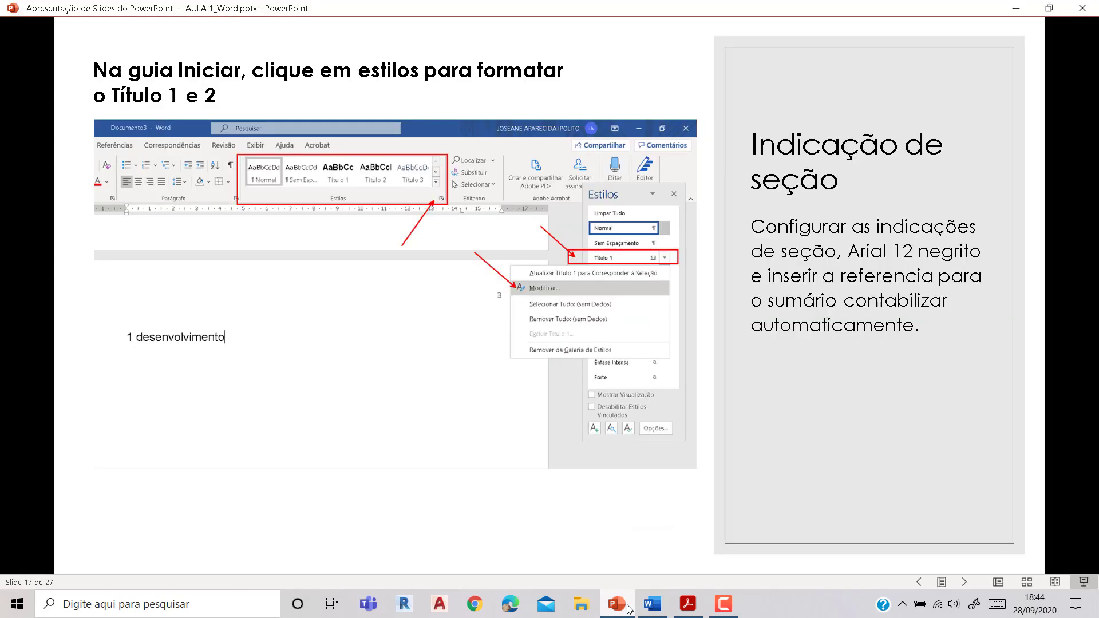
click(629, 609)
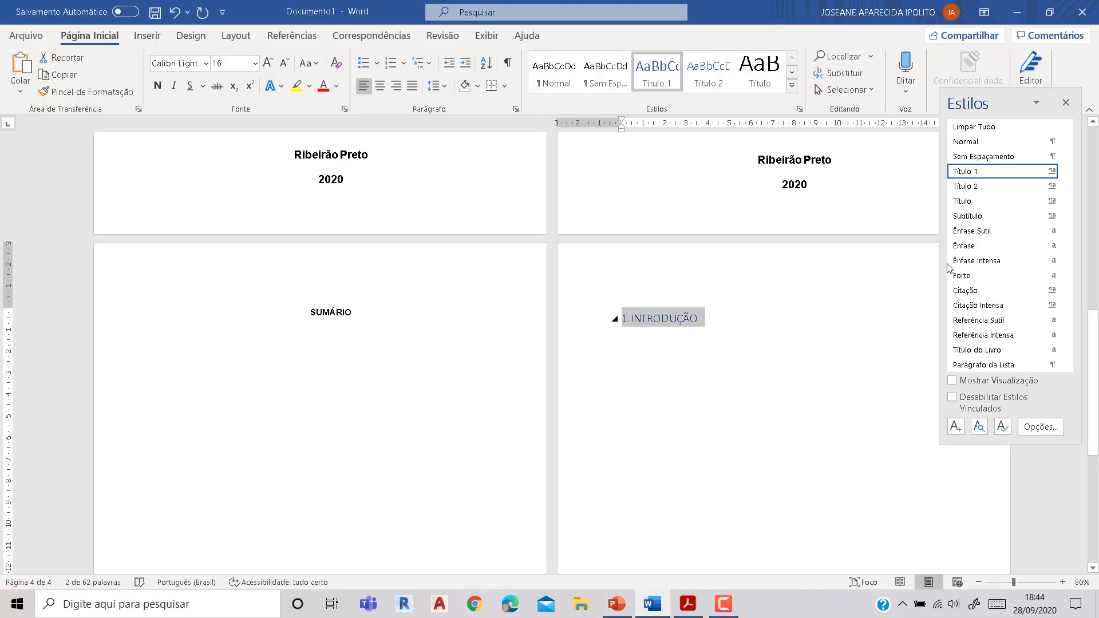
- Return the "1 INTRODUÇÃO" heading to the Normal style and close the style list
click(988, 145)
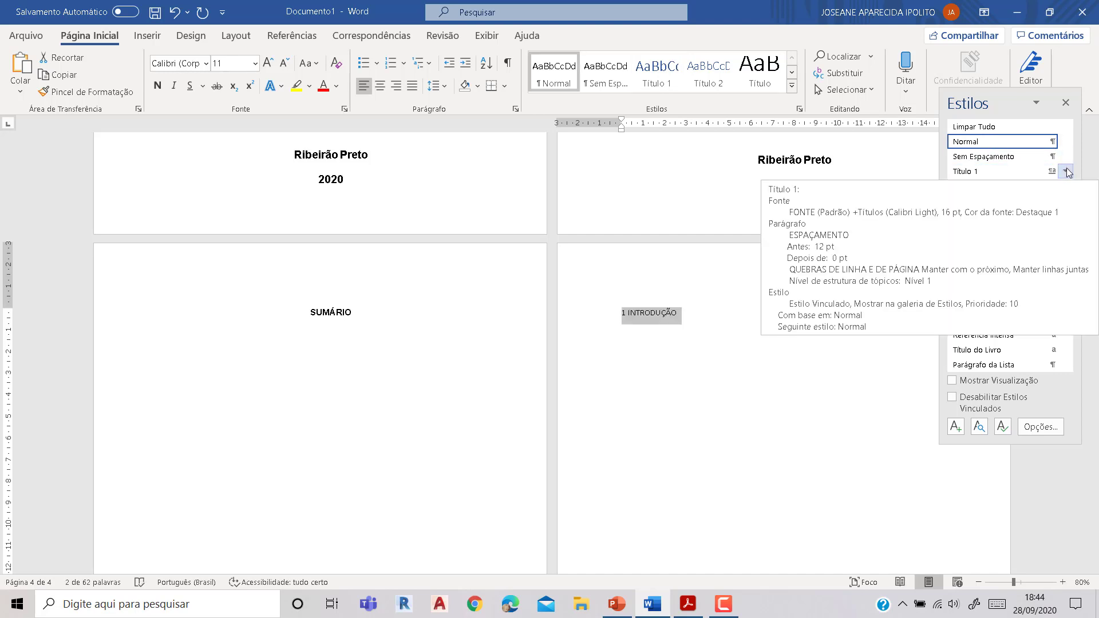
click(1066, 172)
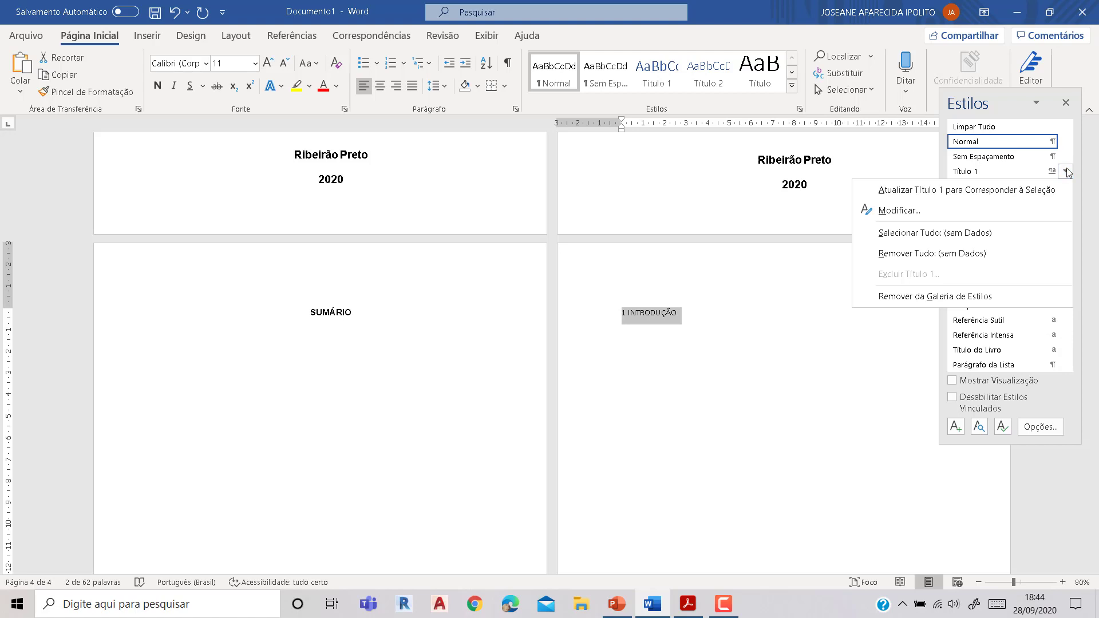
click(1067, 167)
click(715, 307)
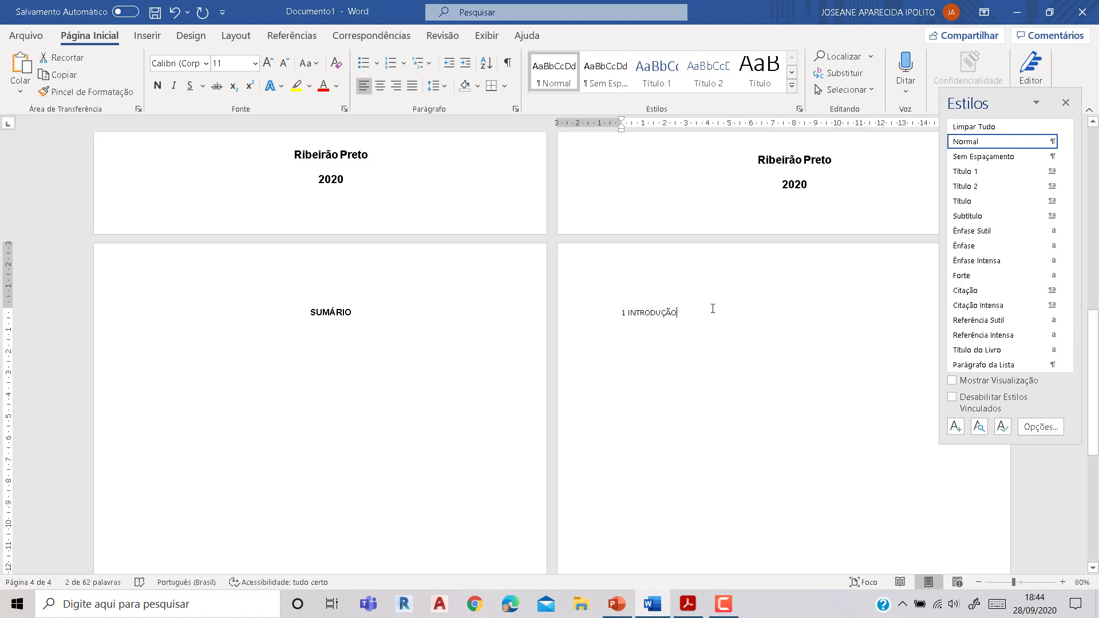
click(1066, 103)
- Format the "1 INTRODUÇÃO" heading directly as bold Arial, 12 pt
click(596, 313)
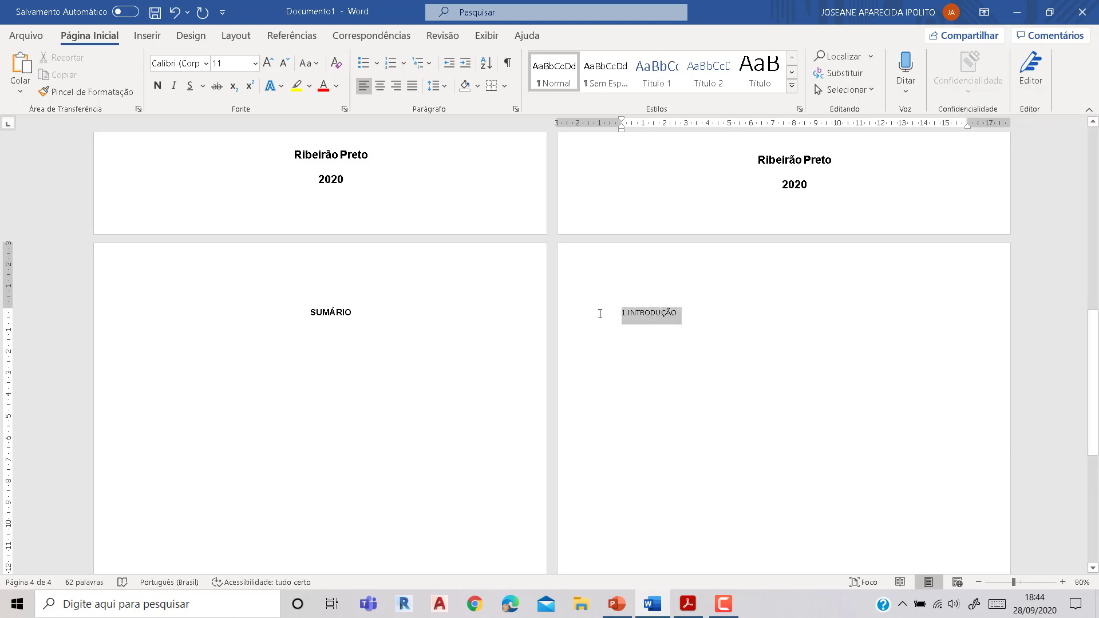
click(158, 85)
click(172, 63)
click(206, 63)
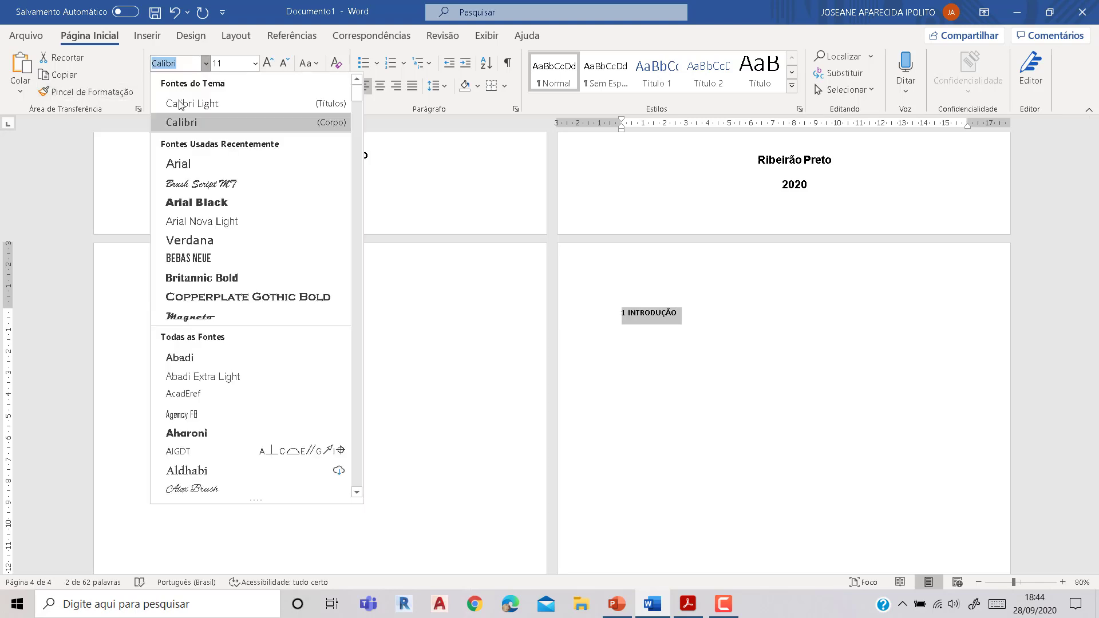
click(178, 163)
click(268, 64)
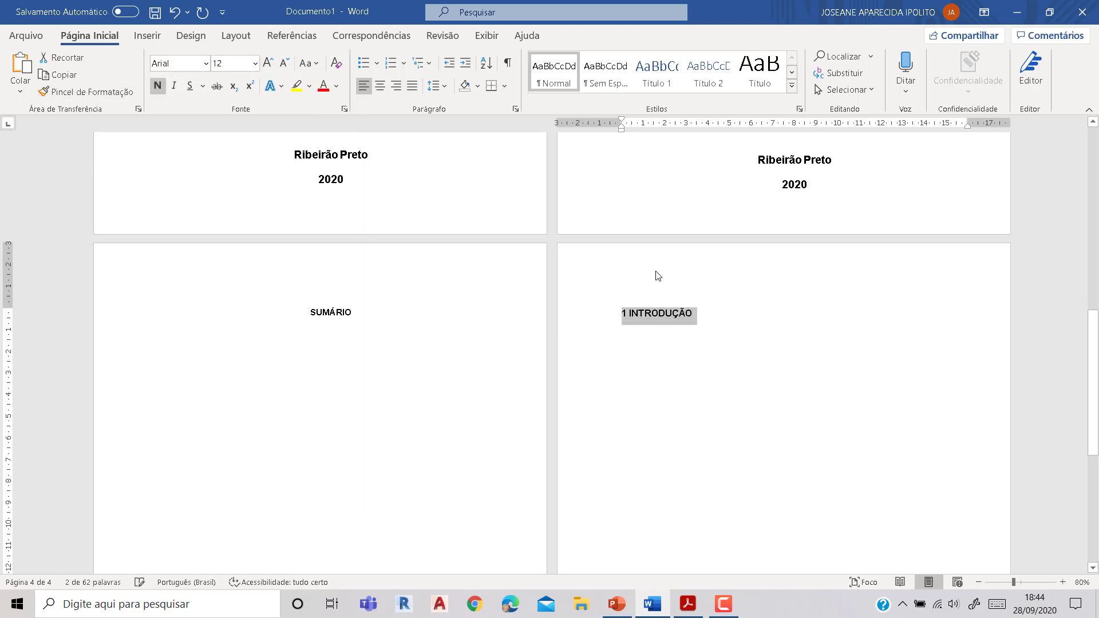
click(724, 308)
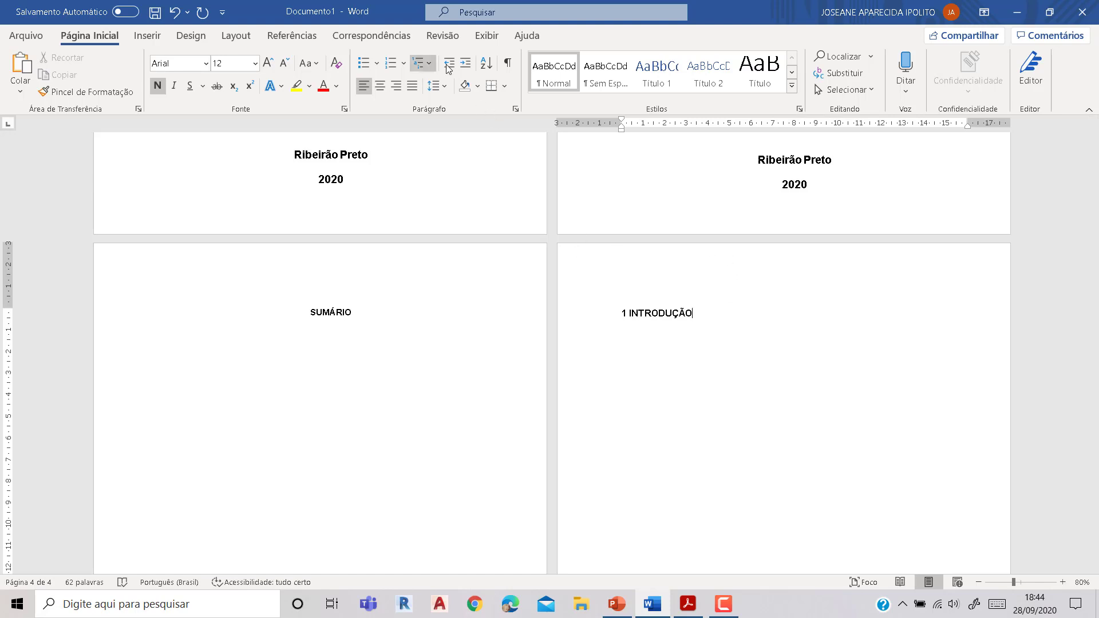
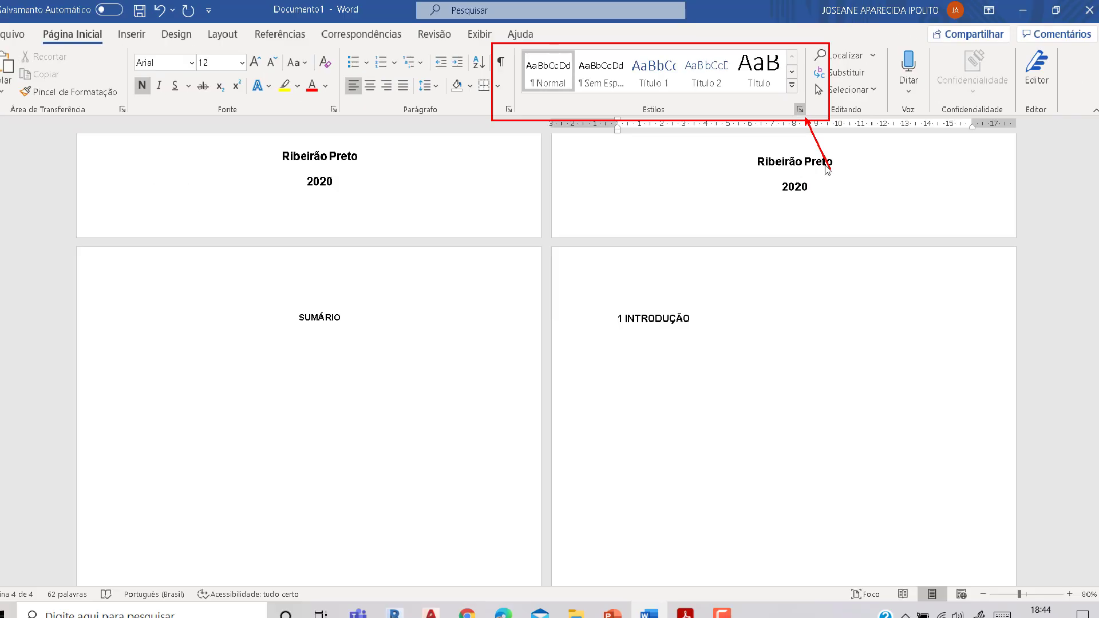
- Apply the Título 1 style to the "1 INTRODUÇÃO" heading and change that style's font to Arial
click(799, 109)
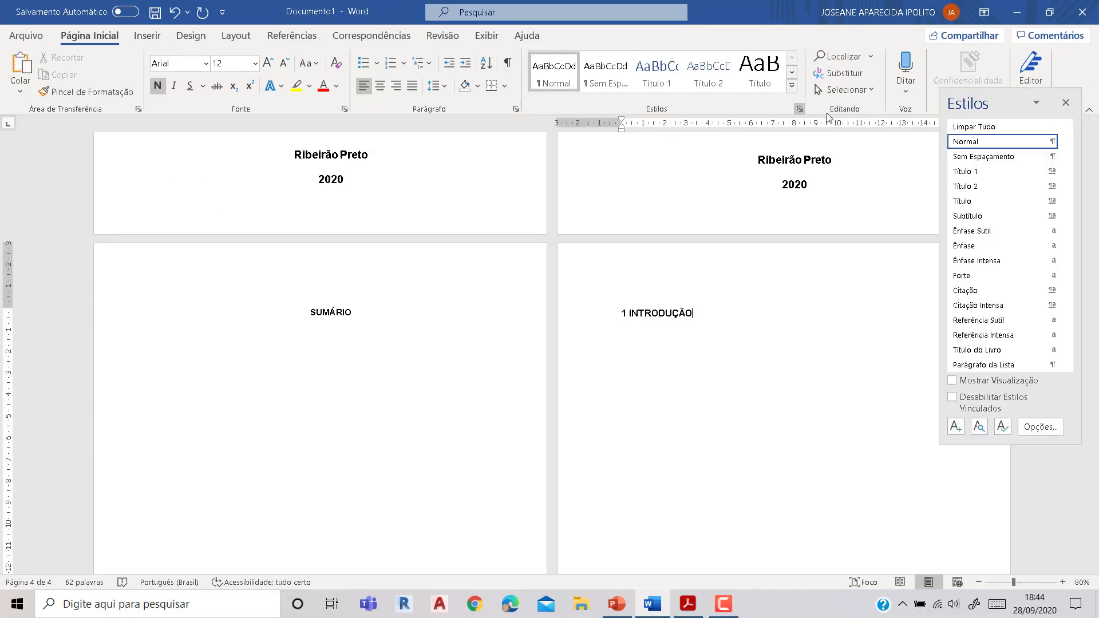
click(972, 174)
click(1066, 171)
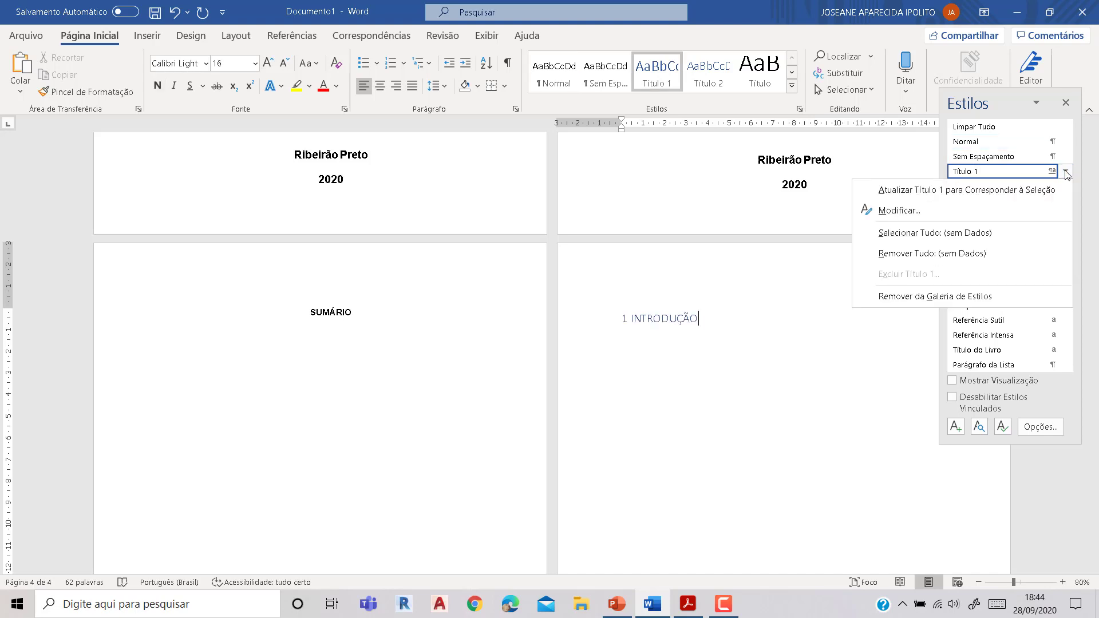
click(911, 212)
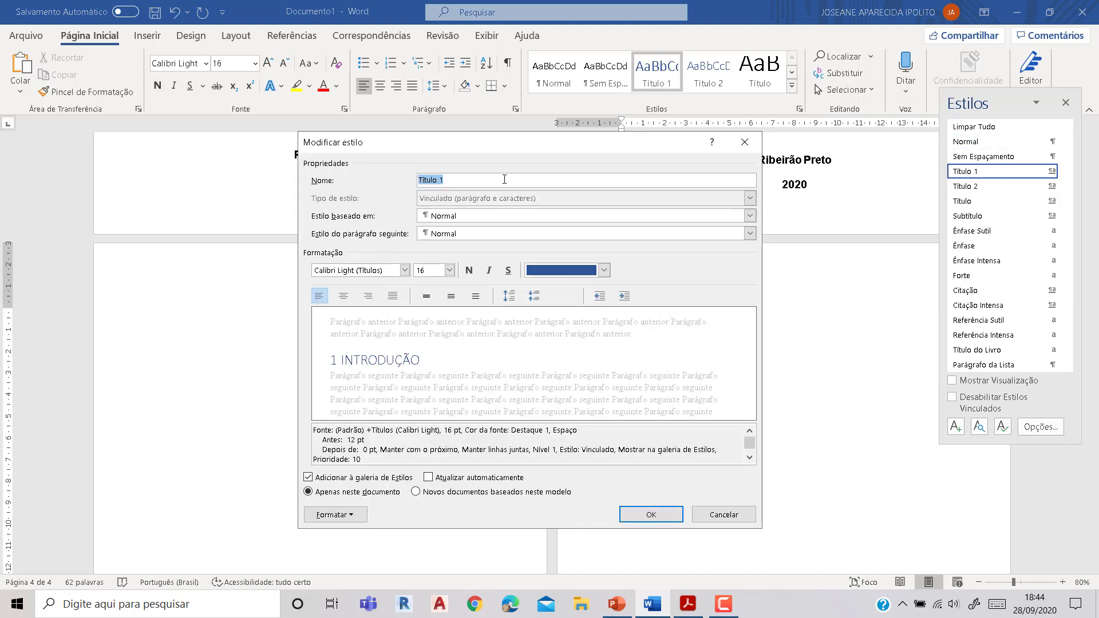
click(404, 270)
click(332, 316)
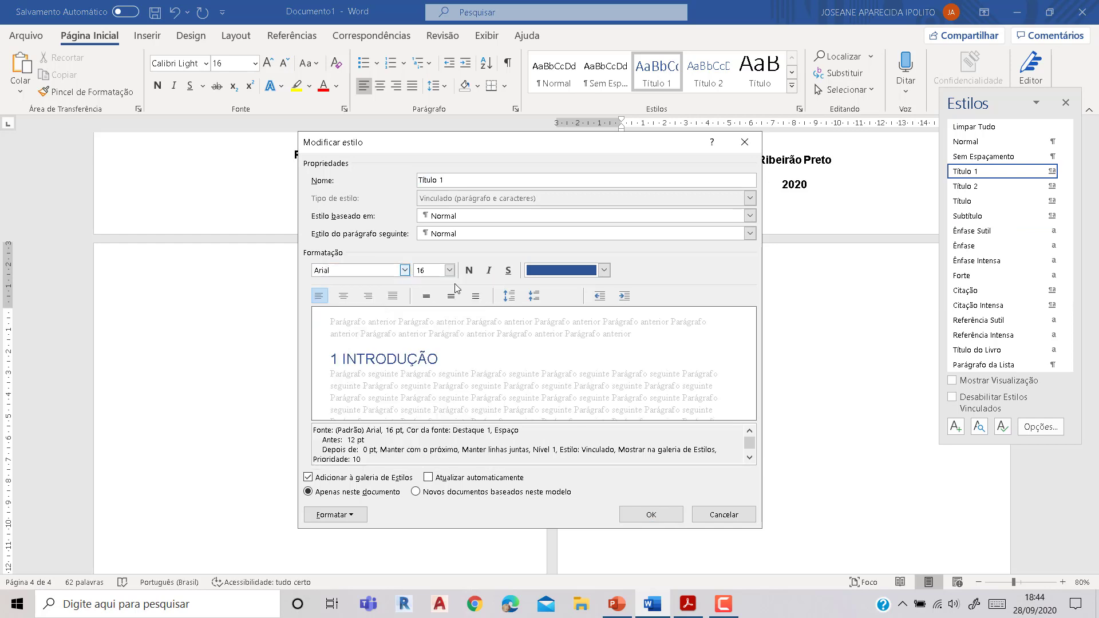
- Set the Título 1 style to 12 pt, bold, with the Automático font color, and save the style
click(449, 270)
click(450, 270)
click(421, 313)
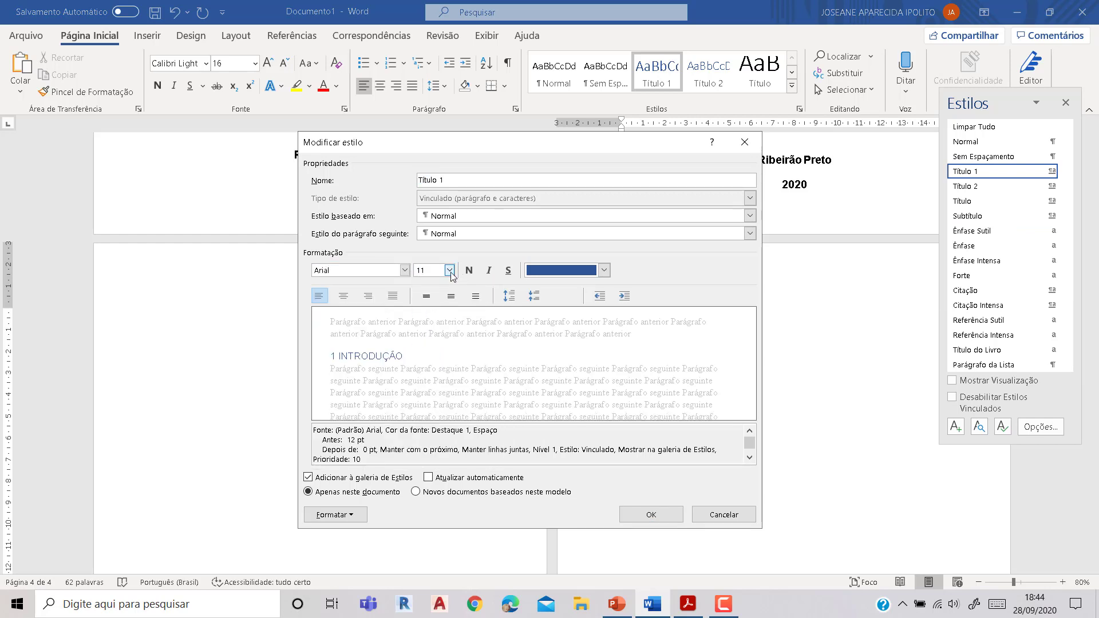
click(450, 270)
click(419, 322)
click(469, 270)
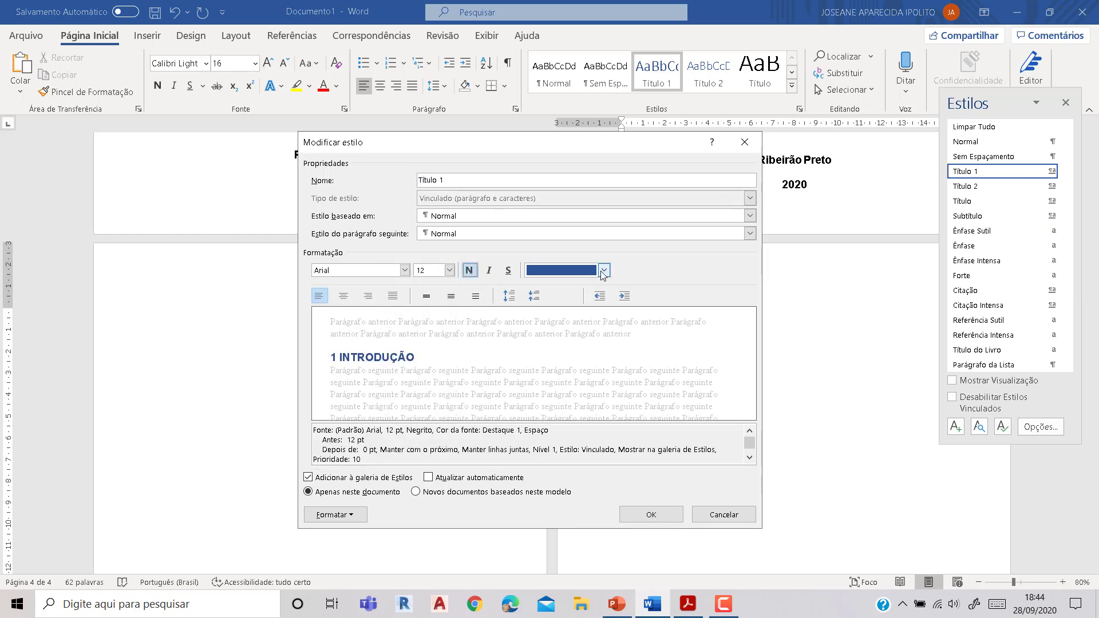
click(604, 270)
click(574, 289)
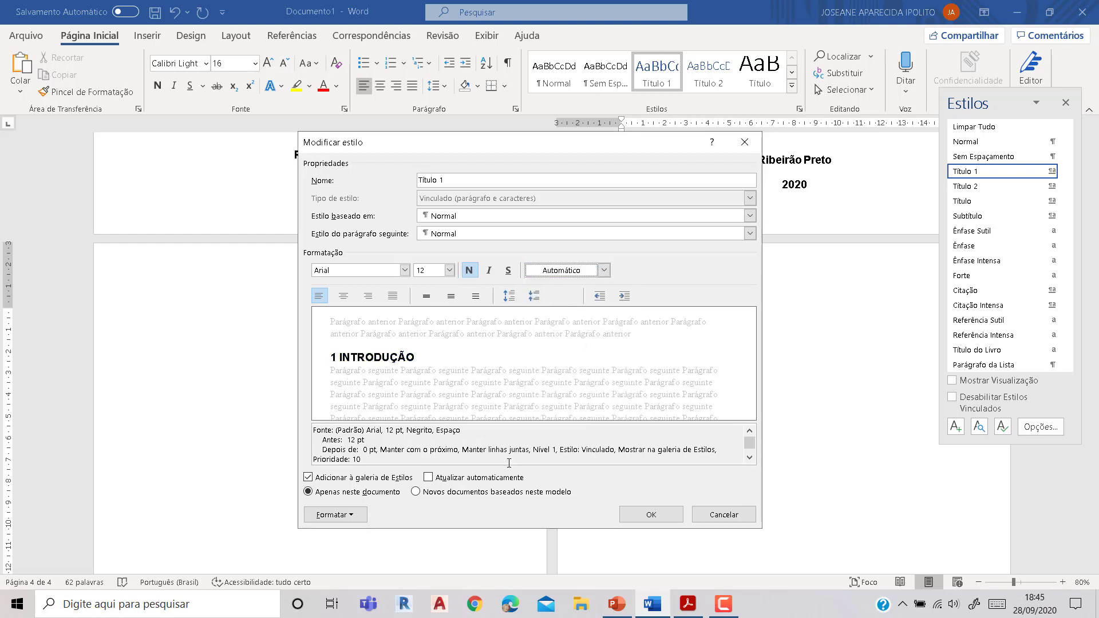
click(651, 515)
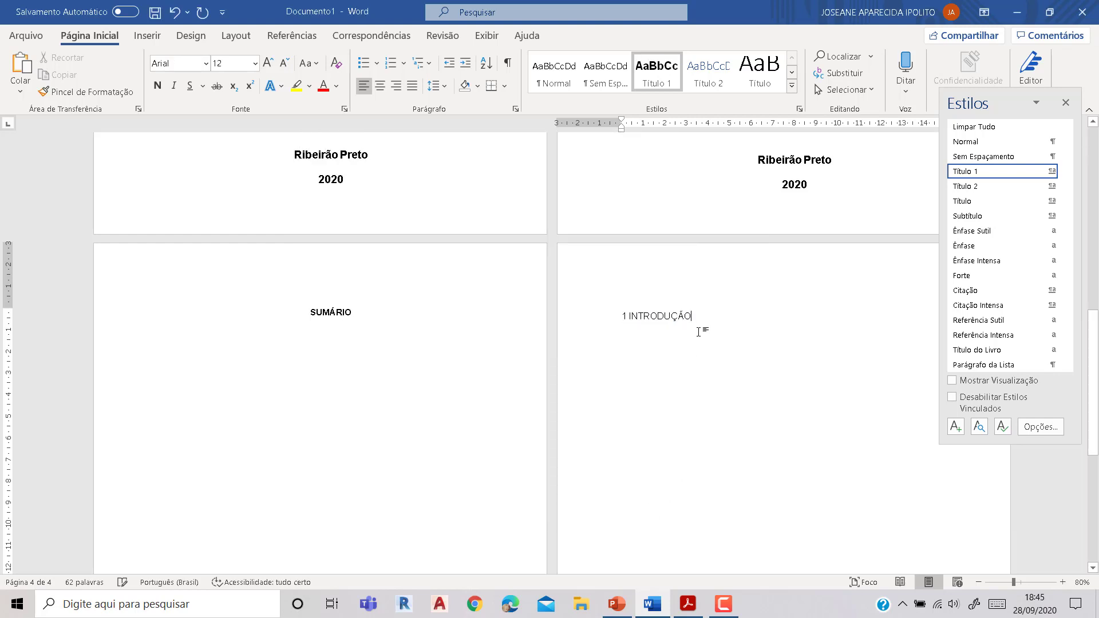
- Make the "1 INTRODUÇÃO" heading bold
drag(701, 318, 618, 318)
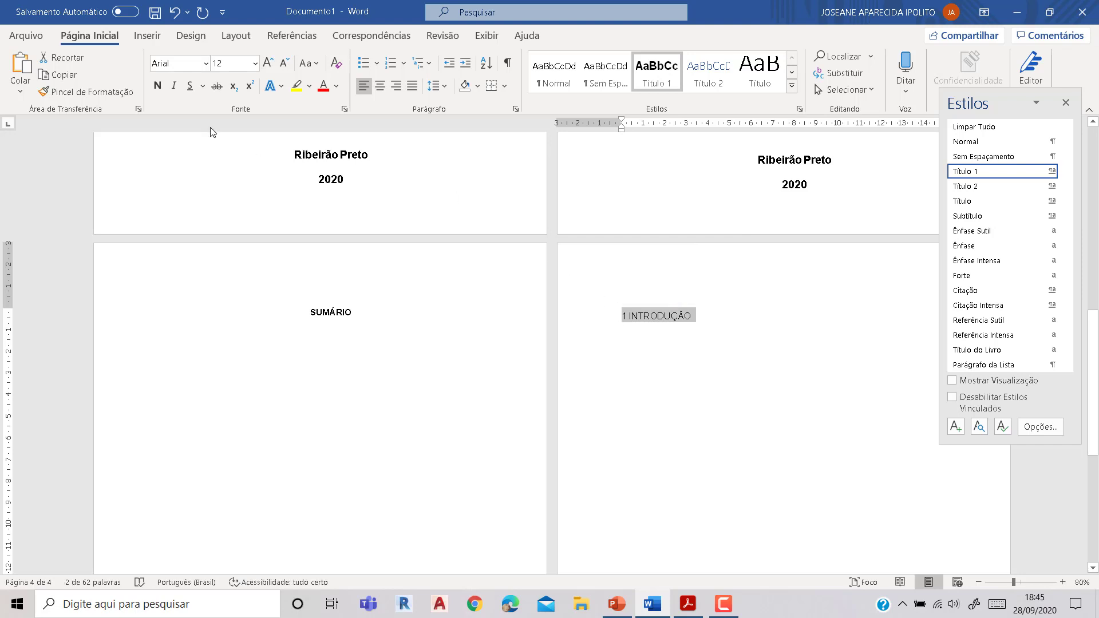
click(158, 85)
click(717, 321)
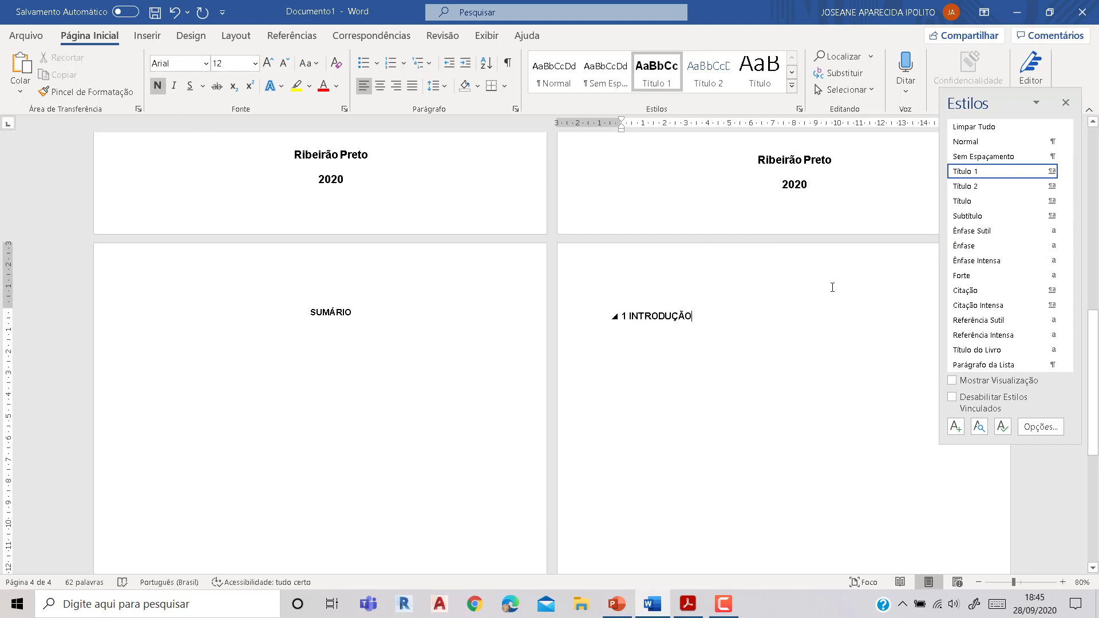
- Modify the Título 2 style to Arial, 12 pt, bold, with the Automático font color, and close the style list
click(1065, 186)
click(913, 227)
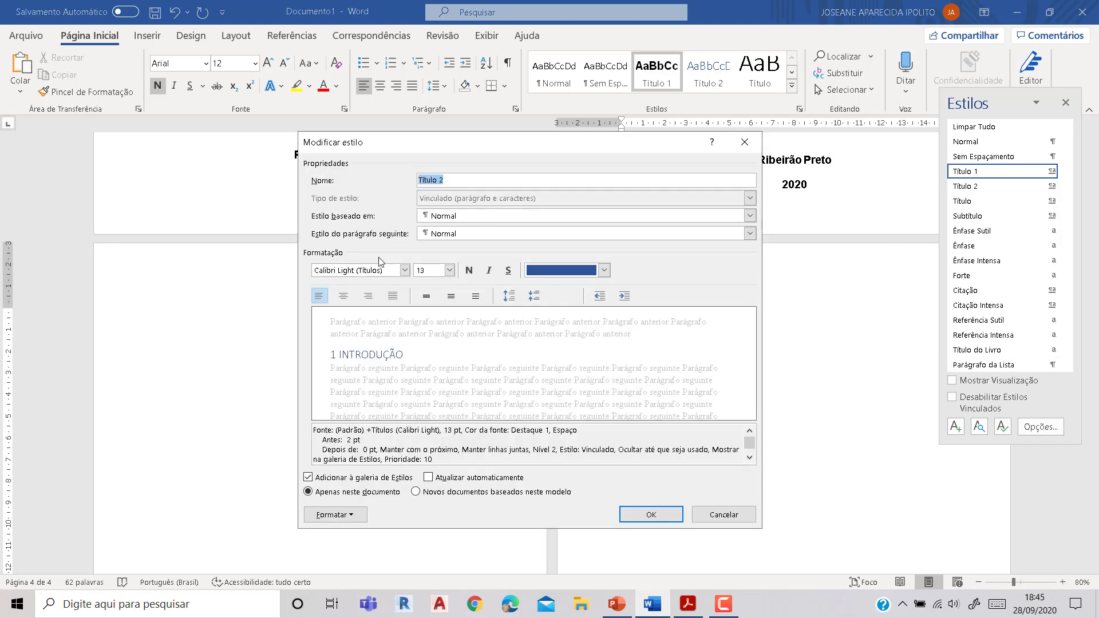
click(405, 270)
click(322, 319)
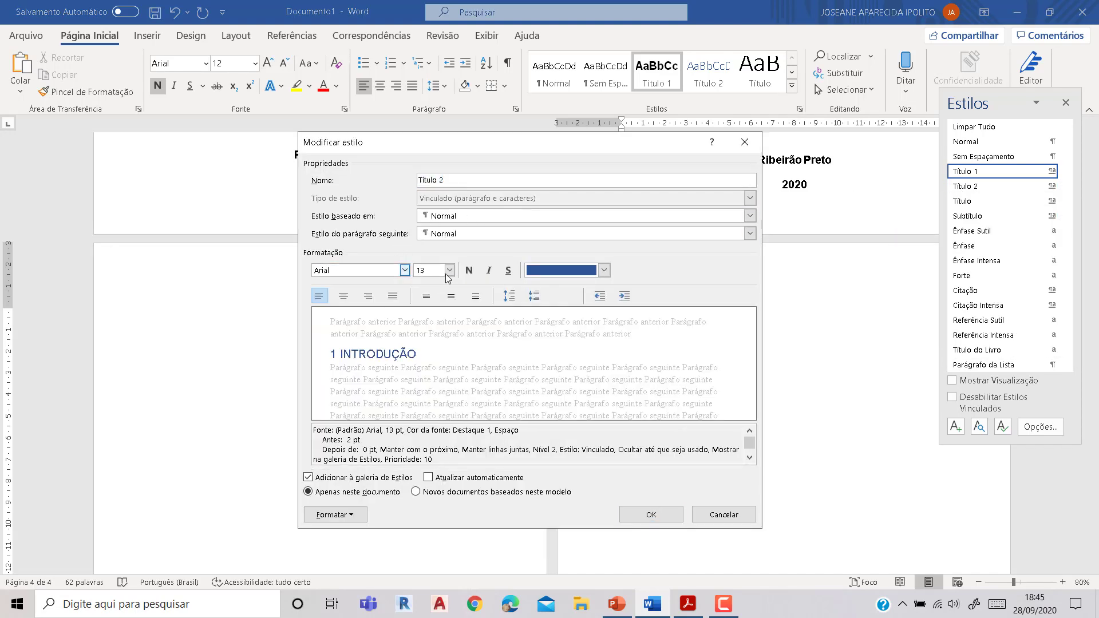
click(450, 270)
click(429, 321)
click(468, 270)
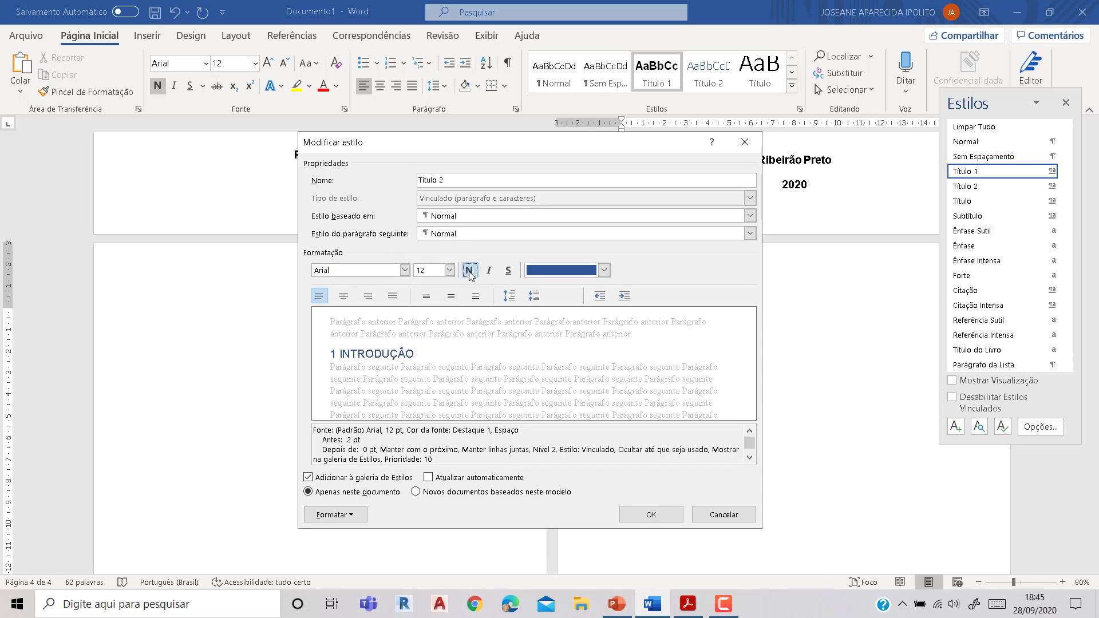
click(604, 270)
click(554, 293)
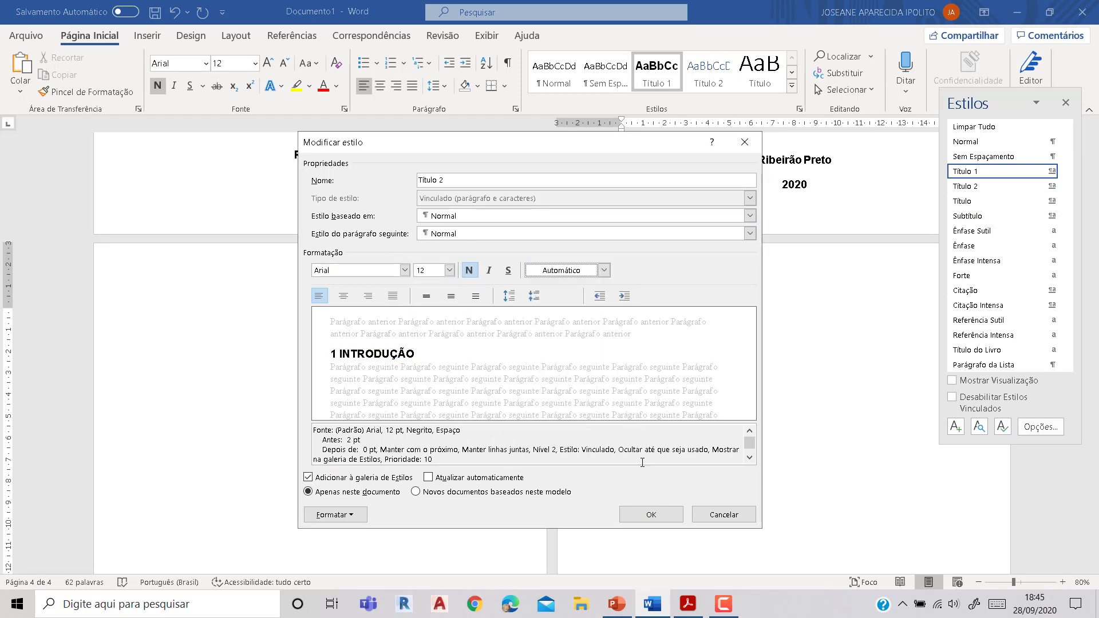
click(647, 514)
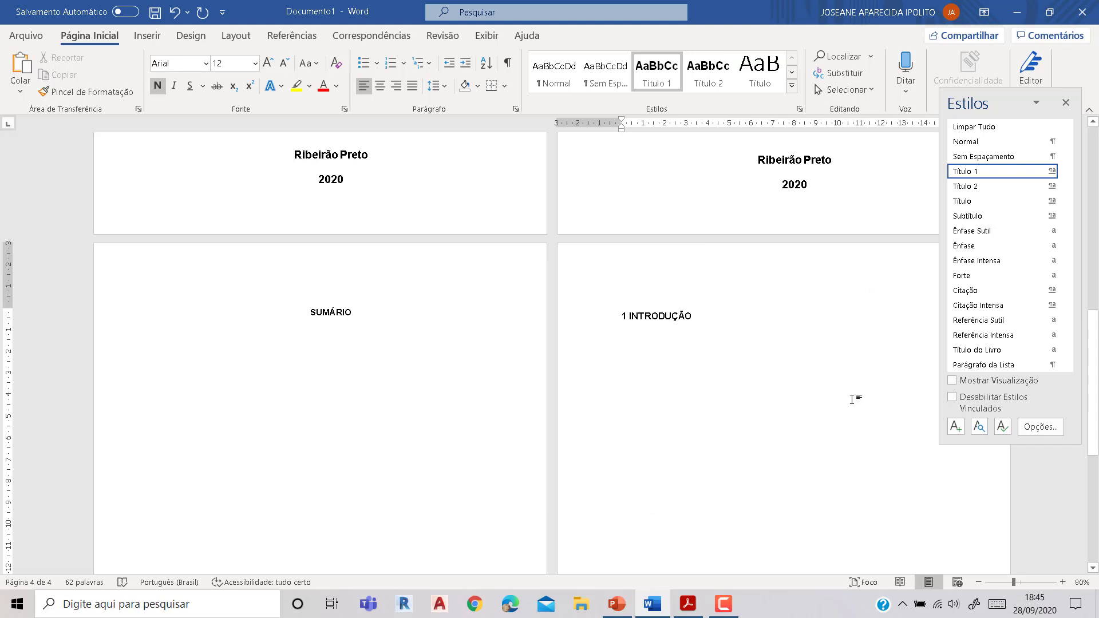
click(1065, 103)
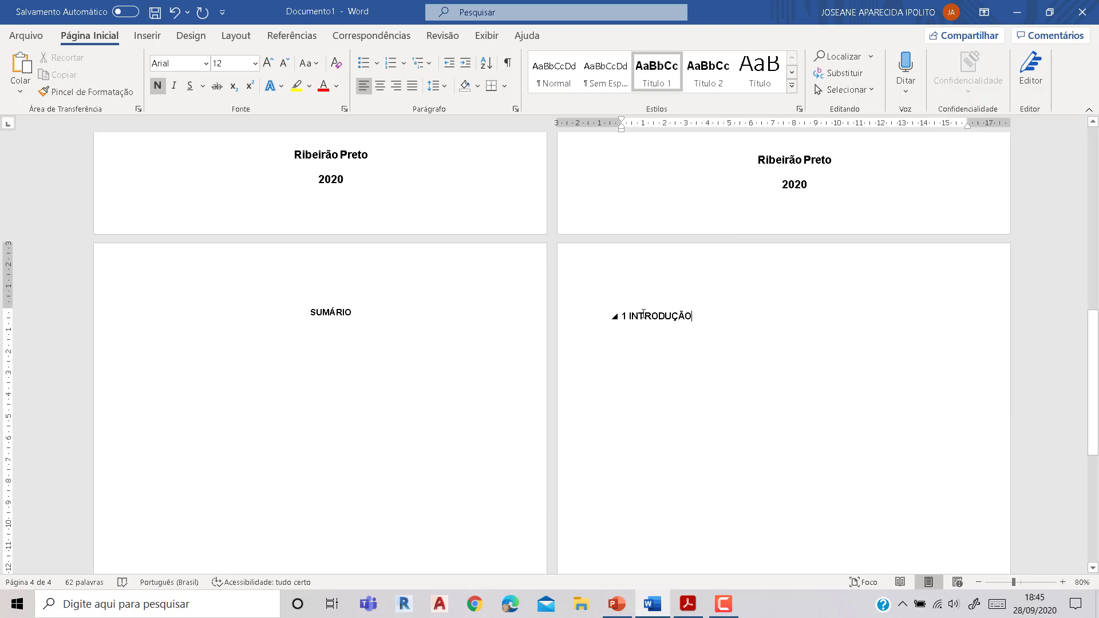
- Examine which table-of-contents level is assigned to the "1 INTRODUÇÃO" heading among the Adicionar Texto options
click(725, 294)
click(295, 37)
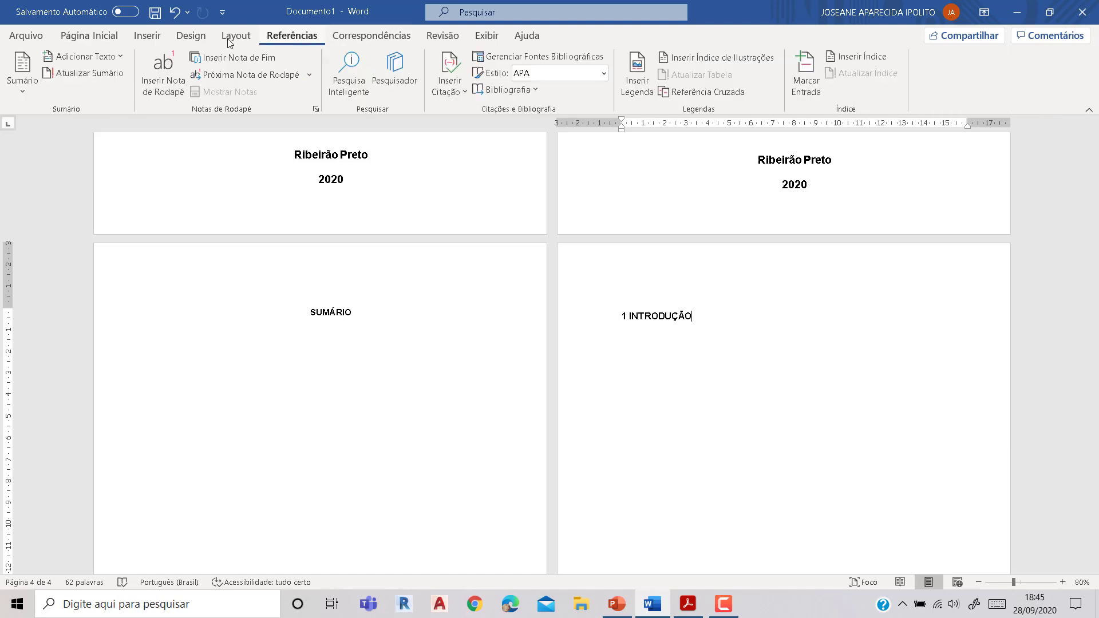
click(120, 56)
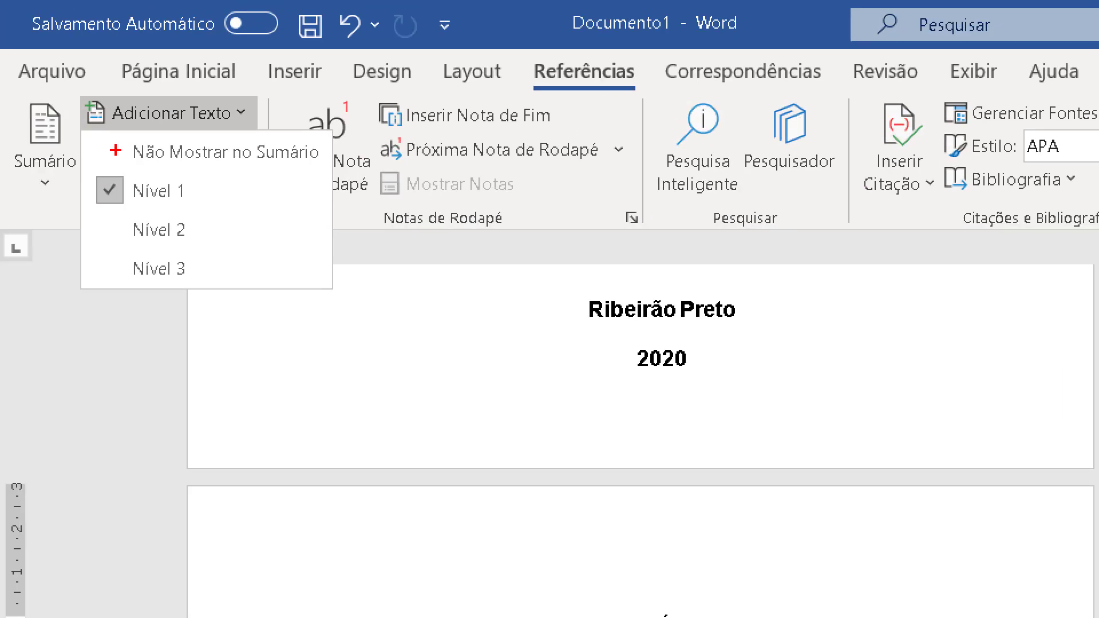
drag(196, 208, 344, 280)
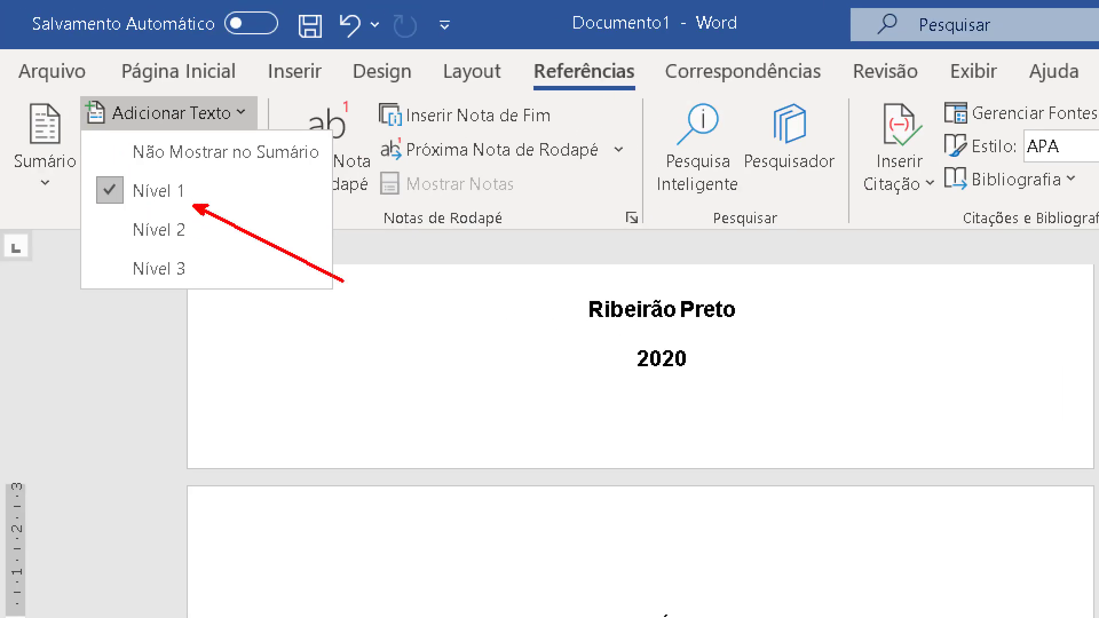
drag(193, 245, 272, 332)
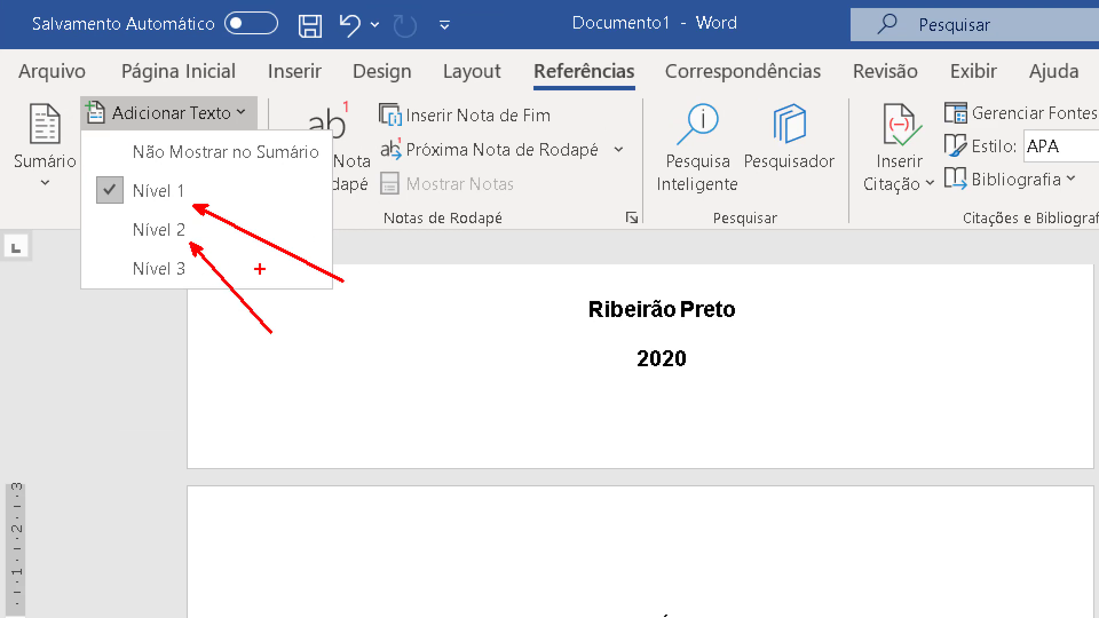
drag(85, 170, 216, 205)
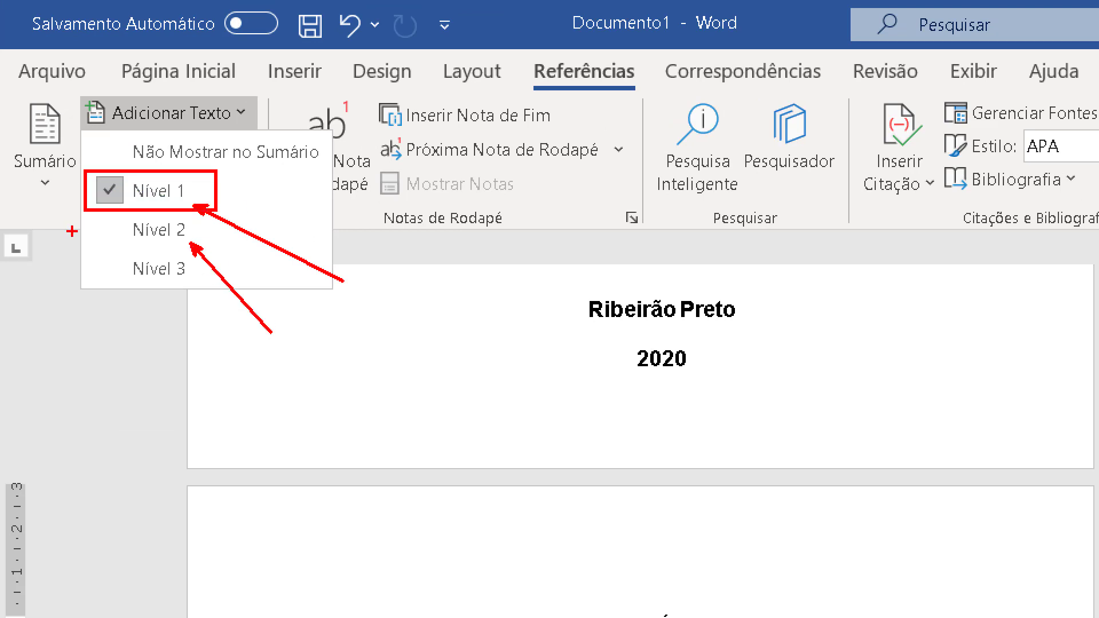
- Close the Adicionar Texto options and generate two paragraphs of filler text under the "1 INTRODUÇÃO" heading with the =RAND formula
mouse_move(84, 219)
mouse_down()
mouse_move(184, 220)
mouse_move(83, 242)
mouse_up()
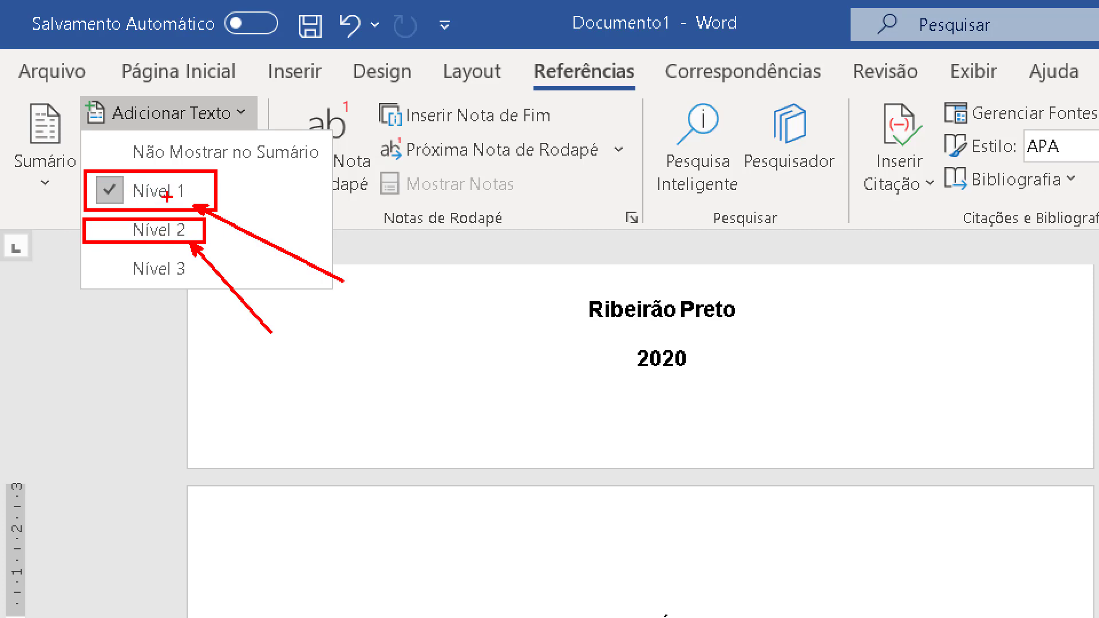
key(Escape)
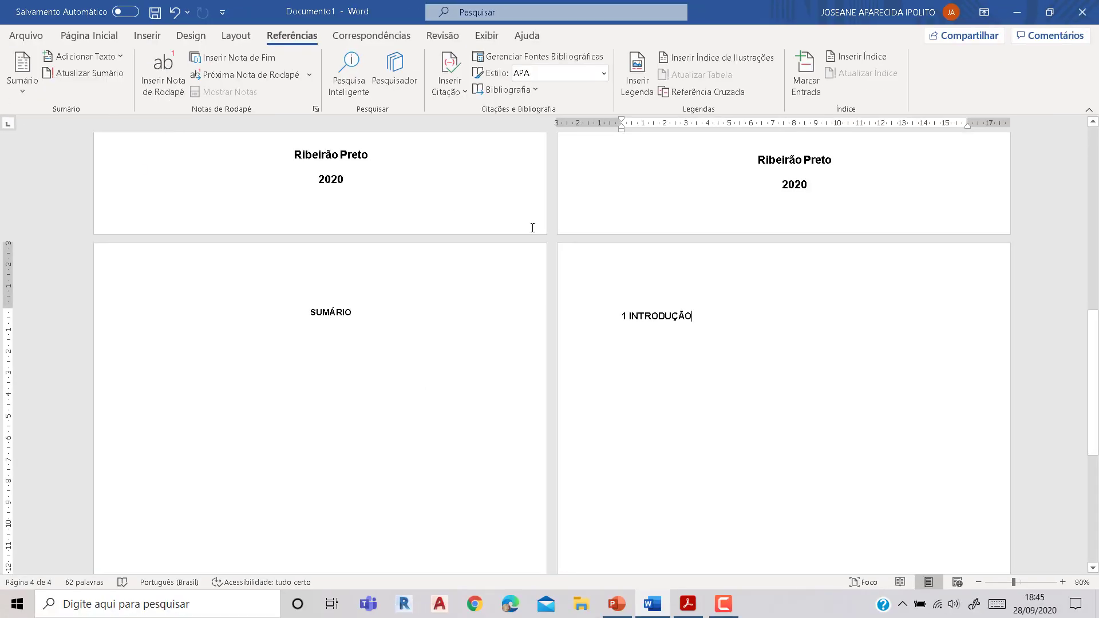
key(ctrl+z)
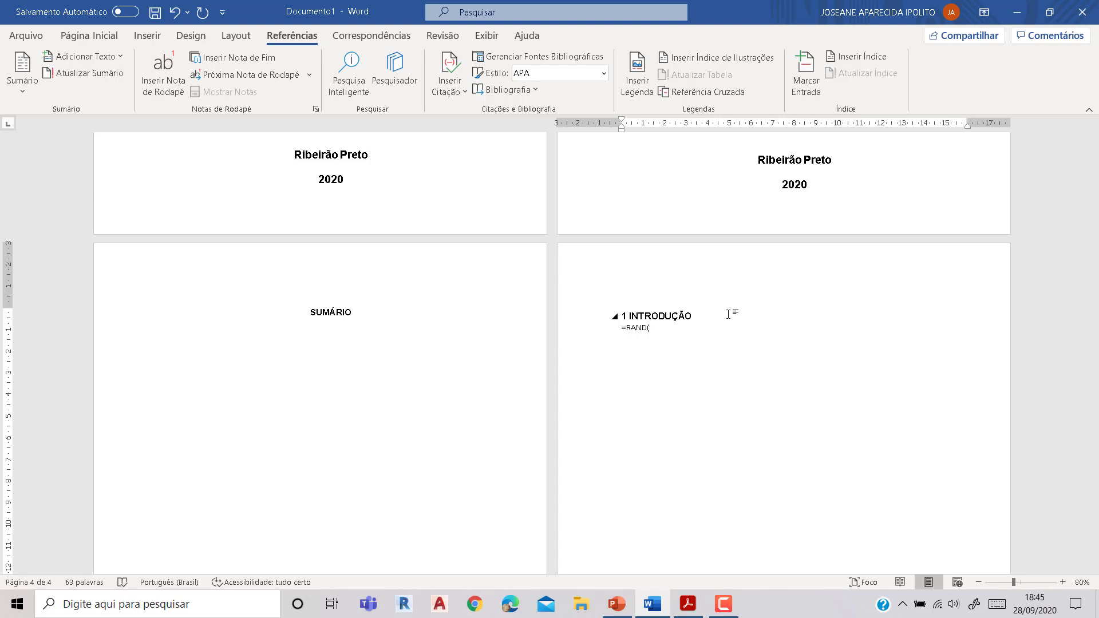
key(Return)
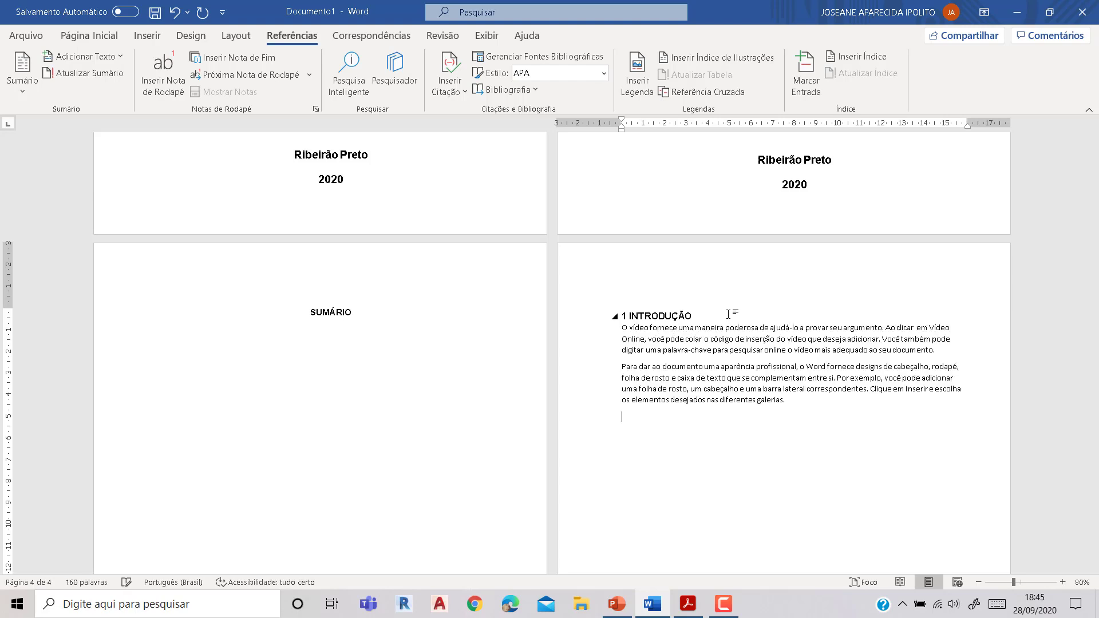
- Format the two filler paragraphs under "1 INTRODUÇÃO" as Arial, 12 pt
drag(790, 402, 618, 327)
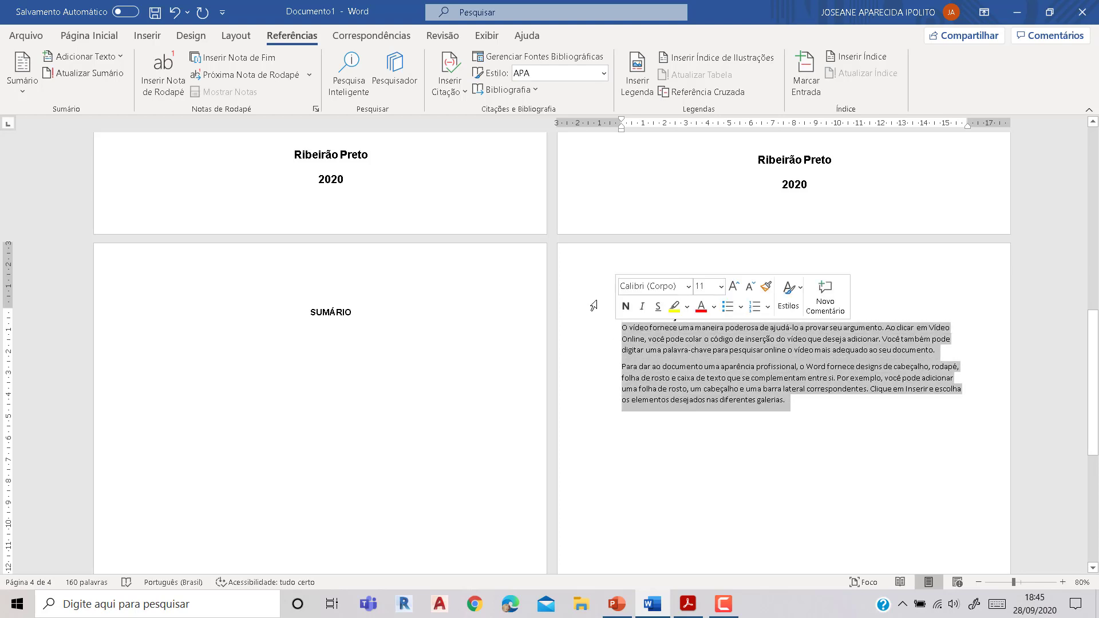
click(91, 35)
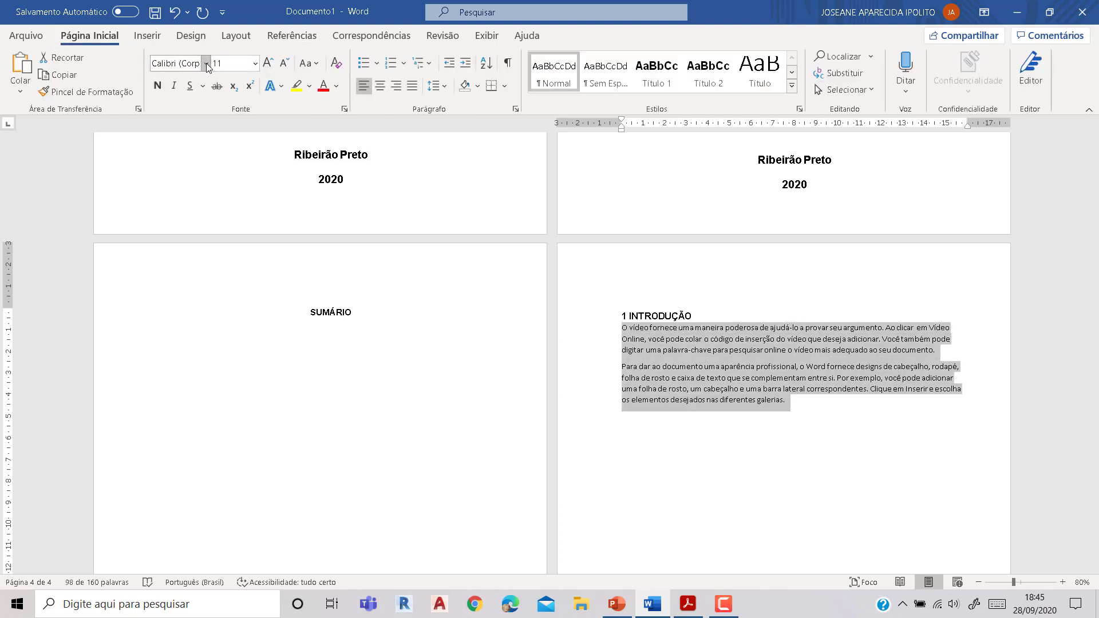
click(206, 63)
click(172, 165)
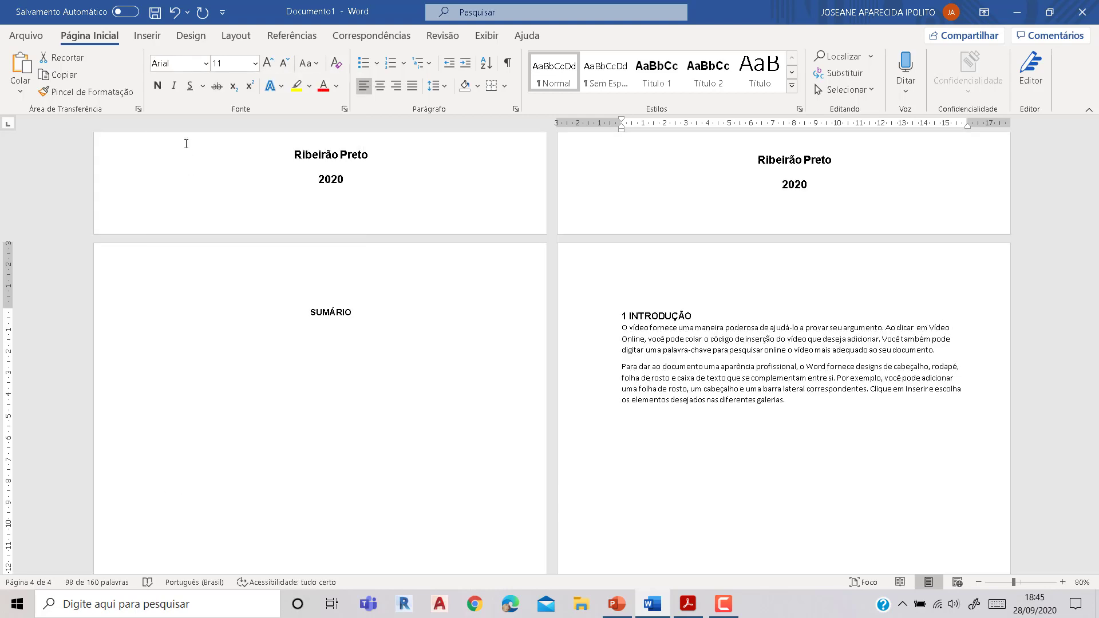
click(271, 68)
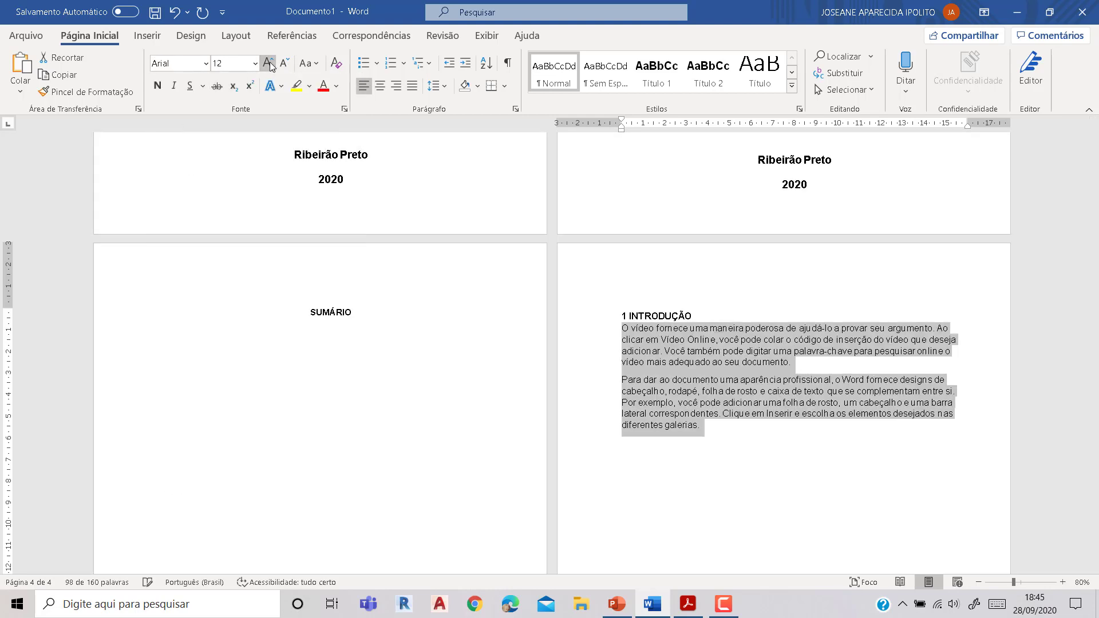
- Set Arial 12 pt as the default font for this document only
click(344, 109)
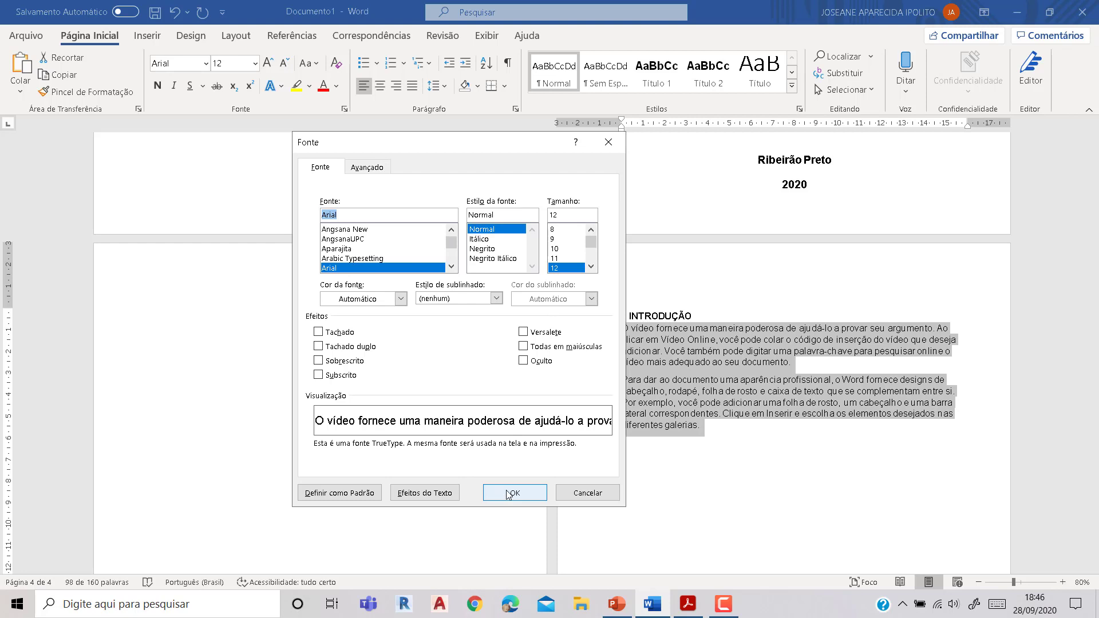
click(340, 493)
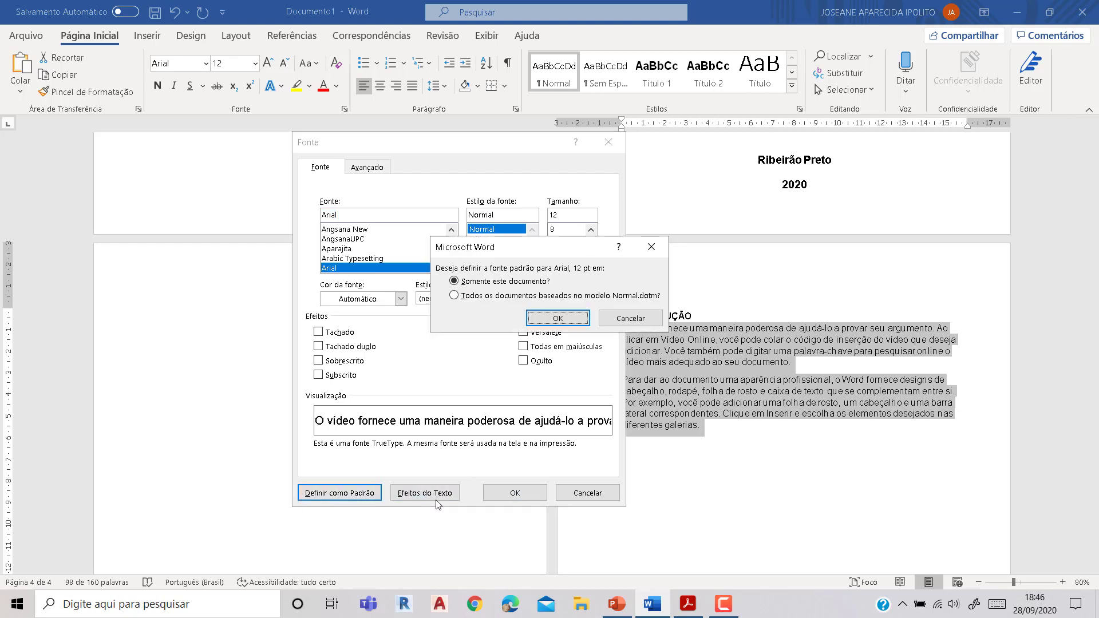
click(558, 319)
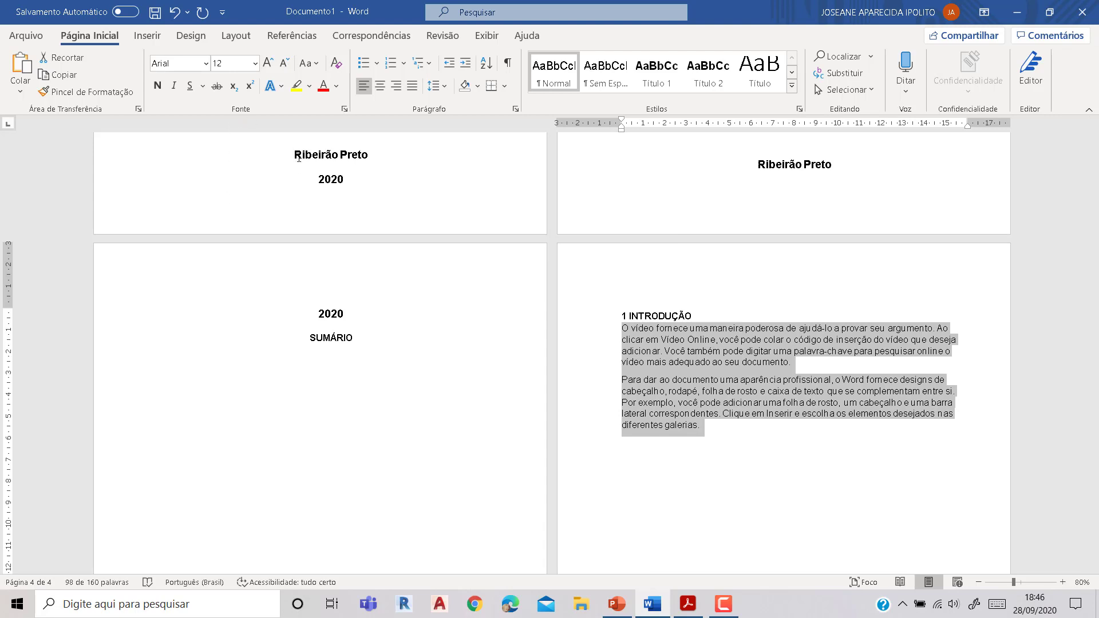
- Delete one blank line above "Ribeirão Preto" on the second page so that "2020" fits on the same page
scroll(366, 159, up, 10)
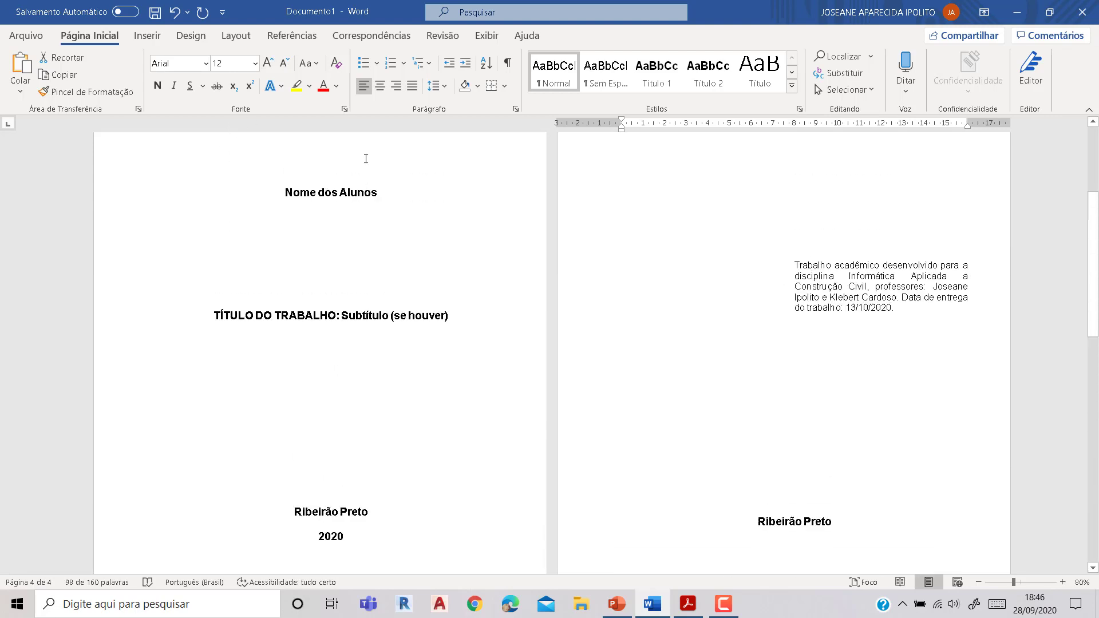
click(332, 276)
scroll(346, 194, up, 2)
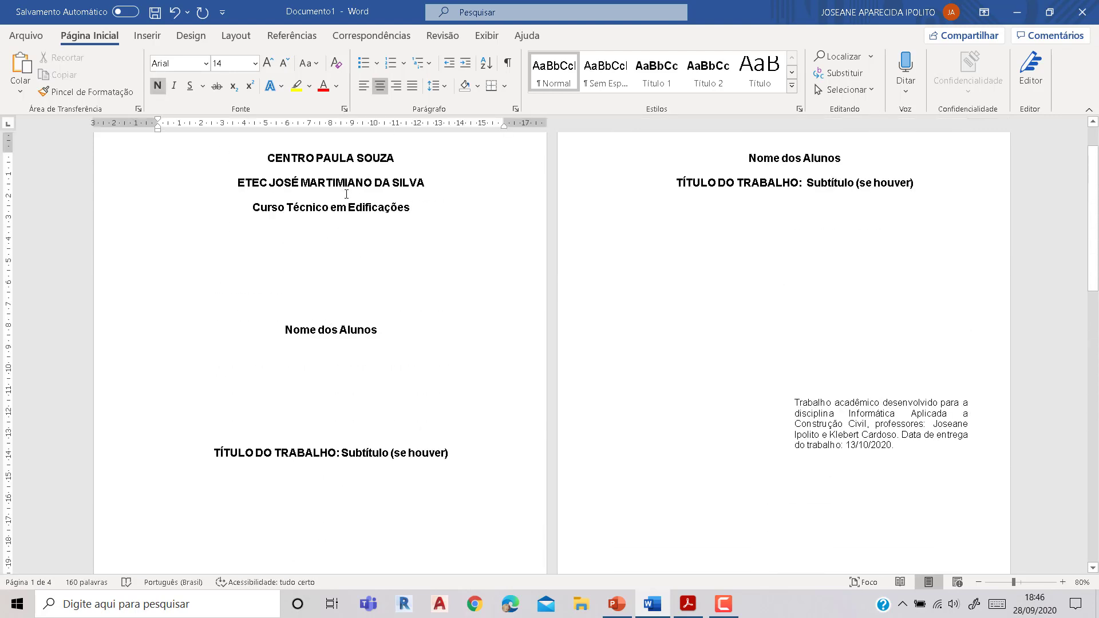
scroll(350, 218, down, 8)
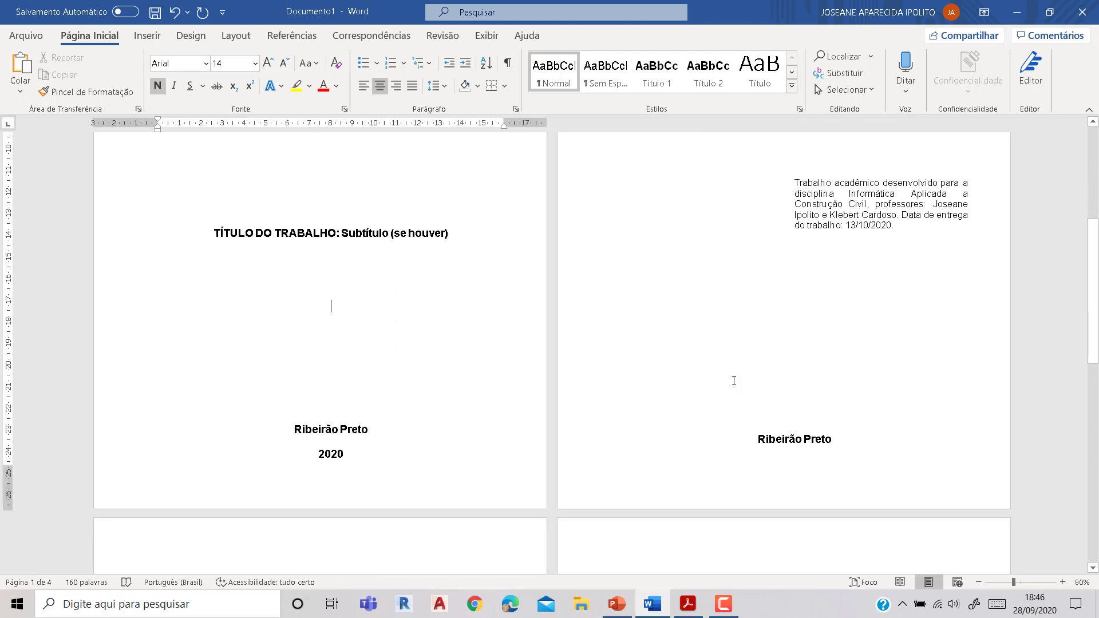
click(751, 379)
key(Delete)
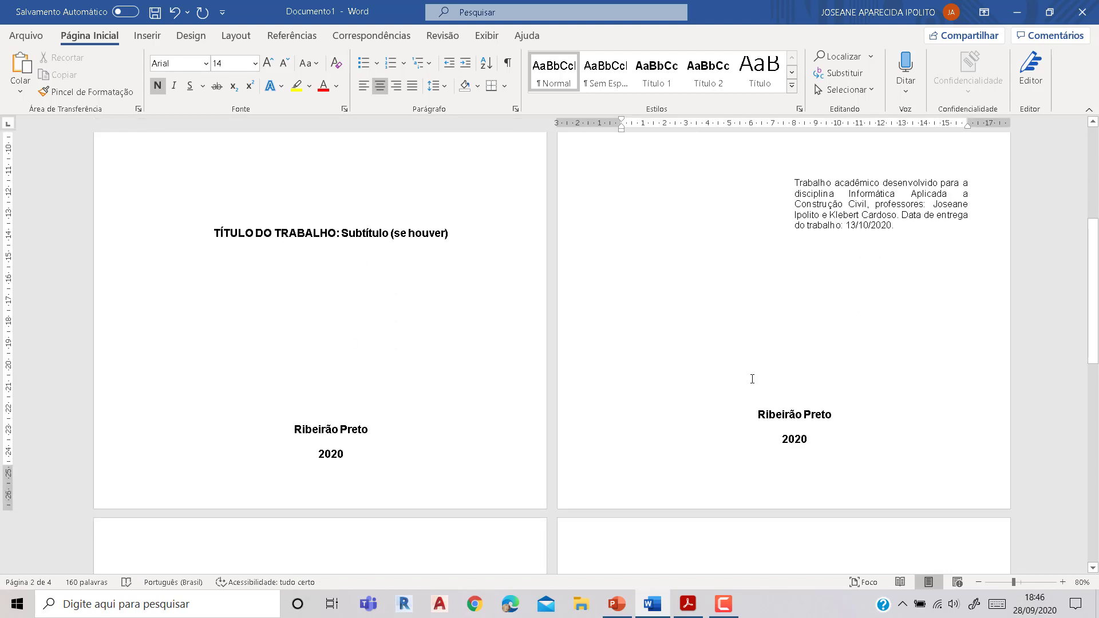
scroll(752, 379, up, 10)
scroll(752, 379, down, 12)
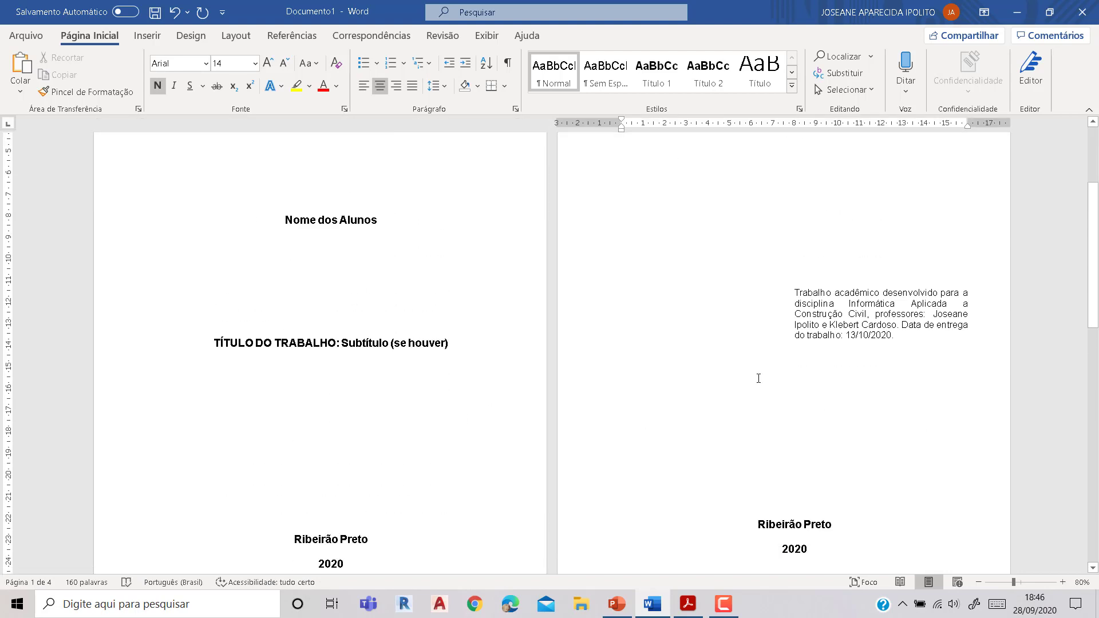
click(788, 426)
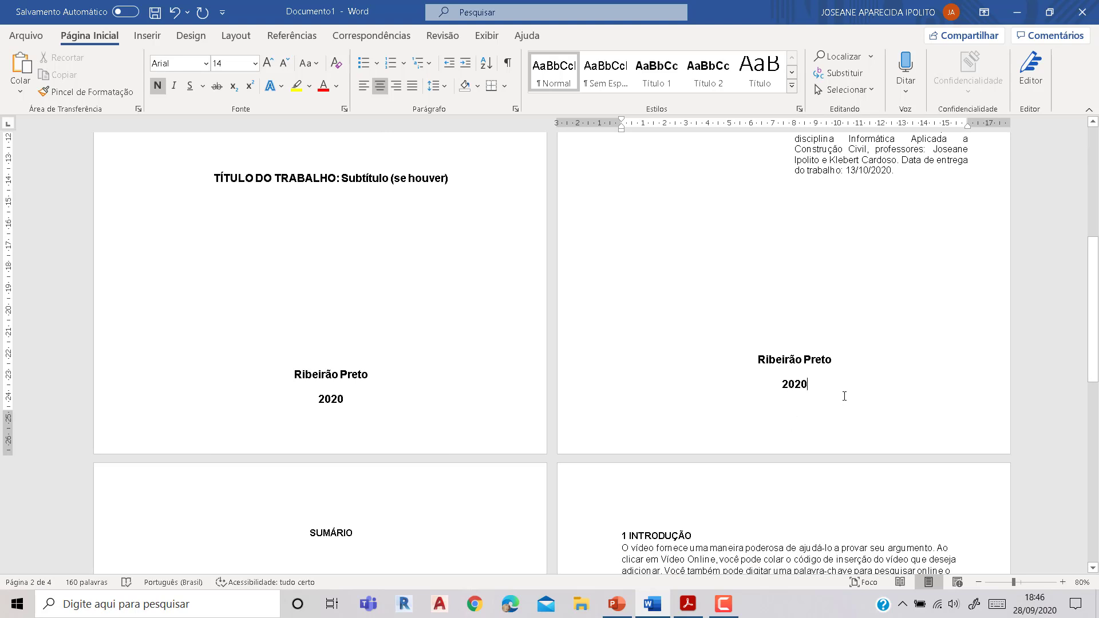
key(Delete)
key(BackSpace)
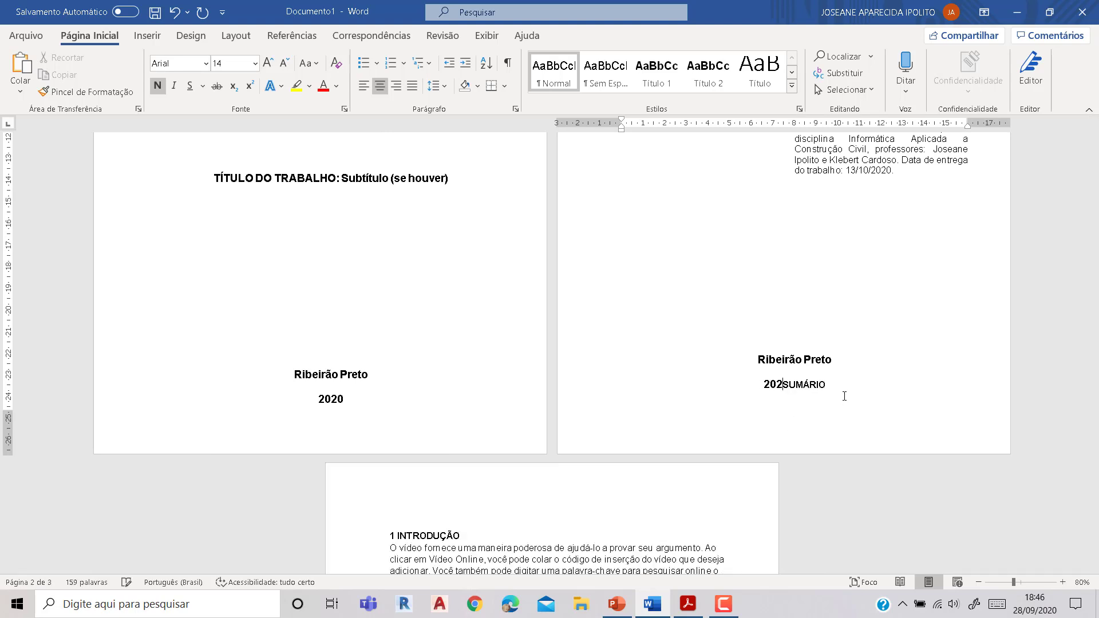
key(ctrl+z)
key(ctrl+z)
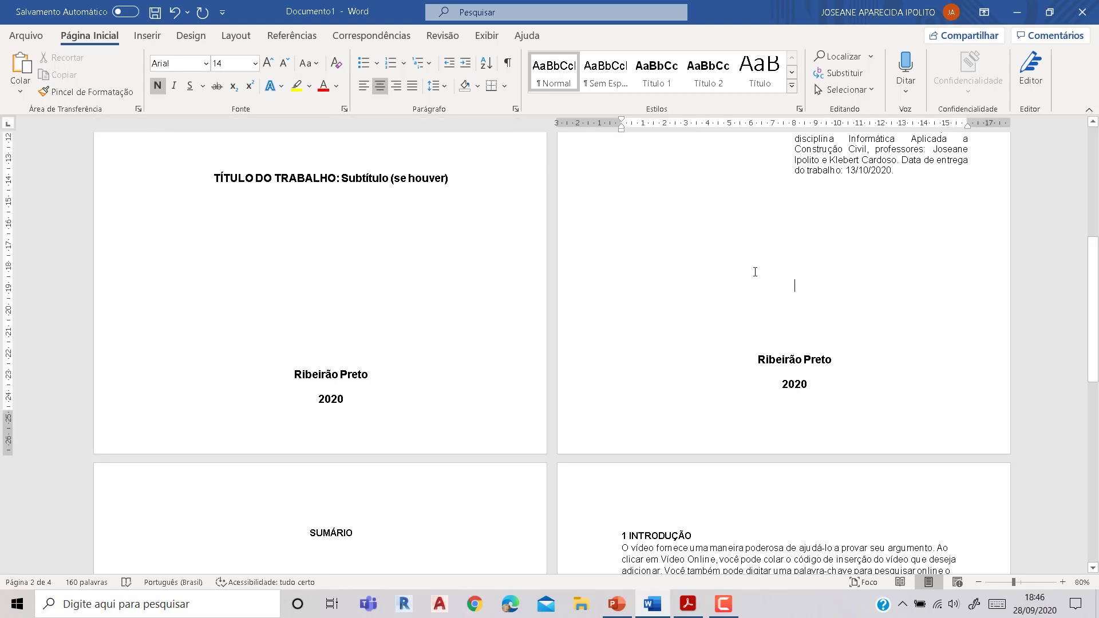
- Check the page margins in the page setup and accept them as they are
scroll(755, 272, up, 1)
click(236, 35)
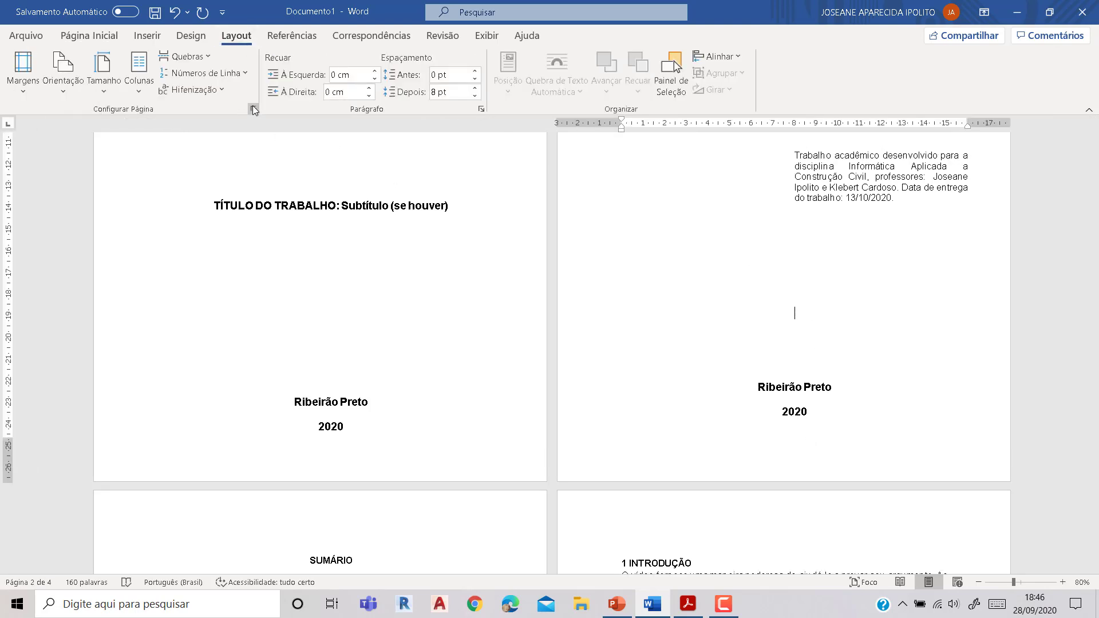
click(253, 109)
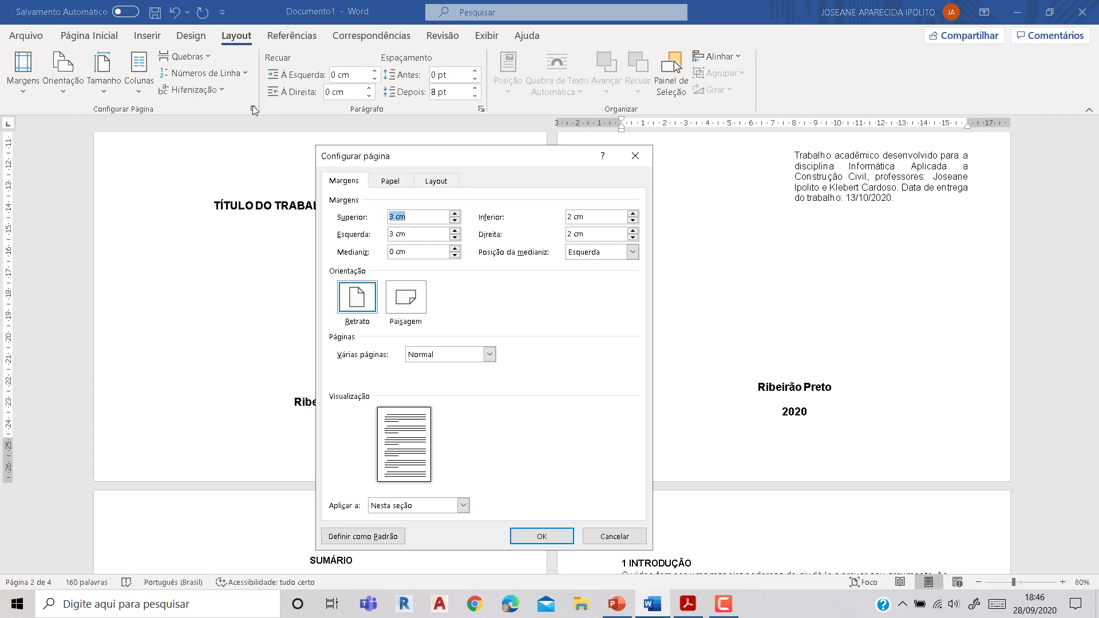
click(542, 536)
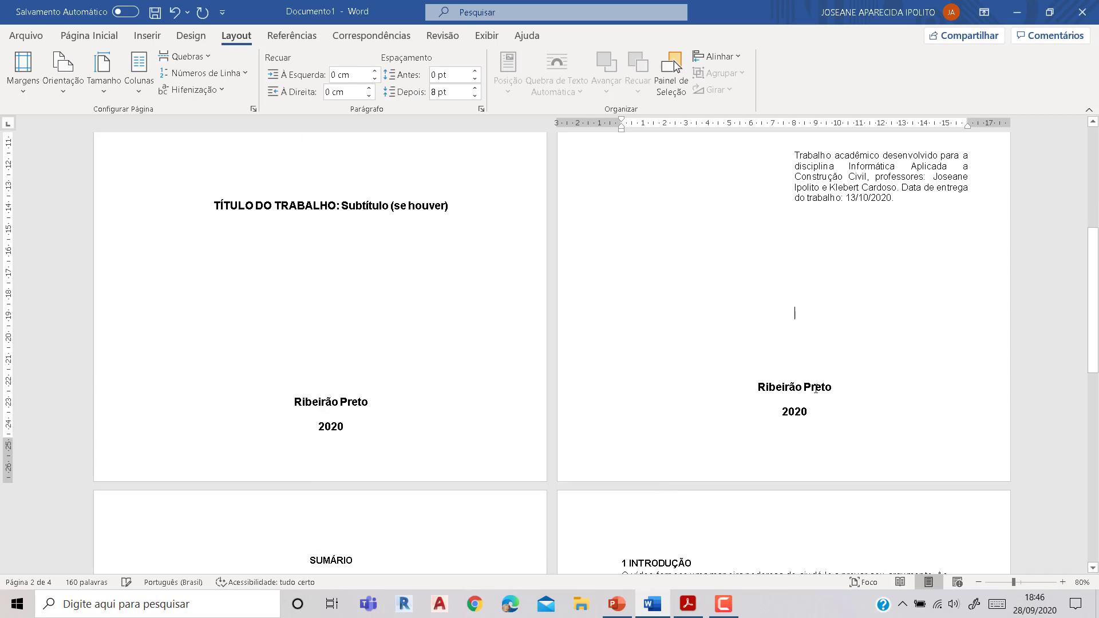
- Set the line spacing of the two paragraphs under "1 INTRODUÇÃO" to 1,5
scroll(846, 327, up, 5)
scroll(847, 325, down, 10)
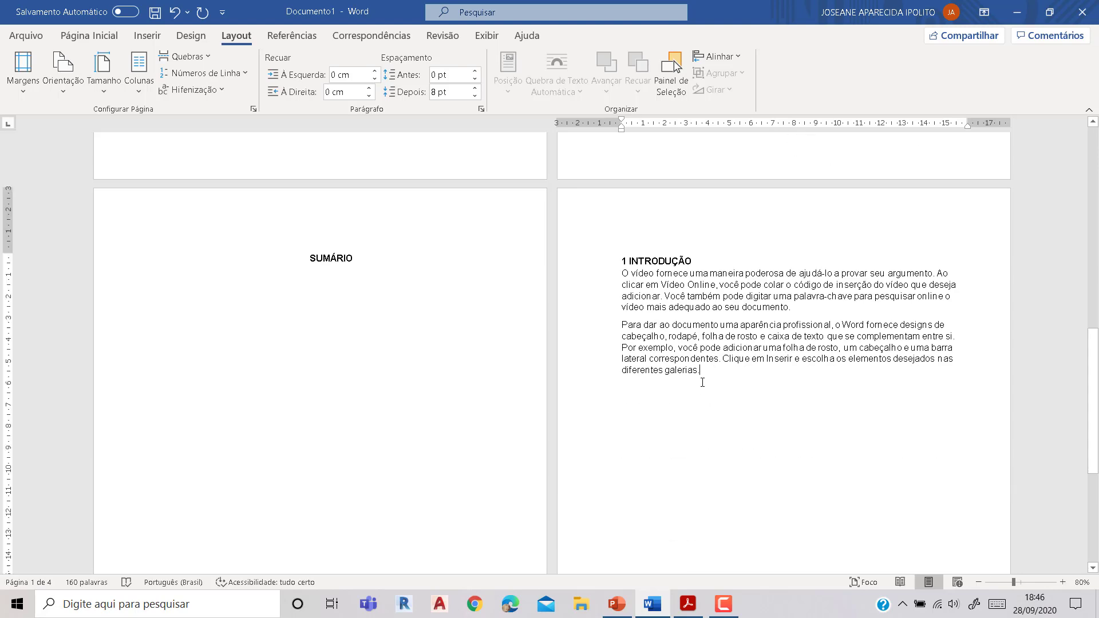
drag(701, 372, 622, 274)
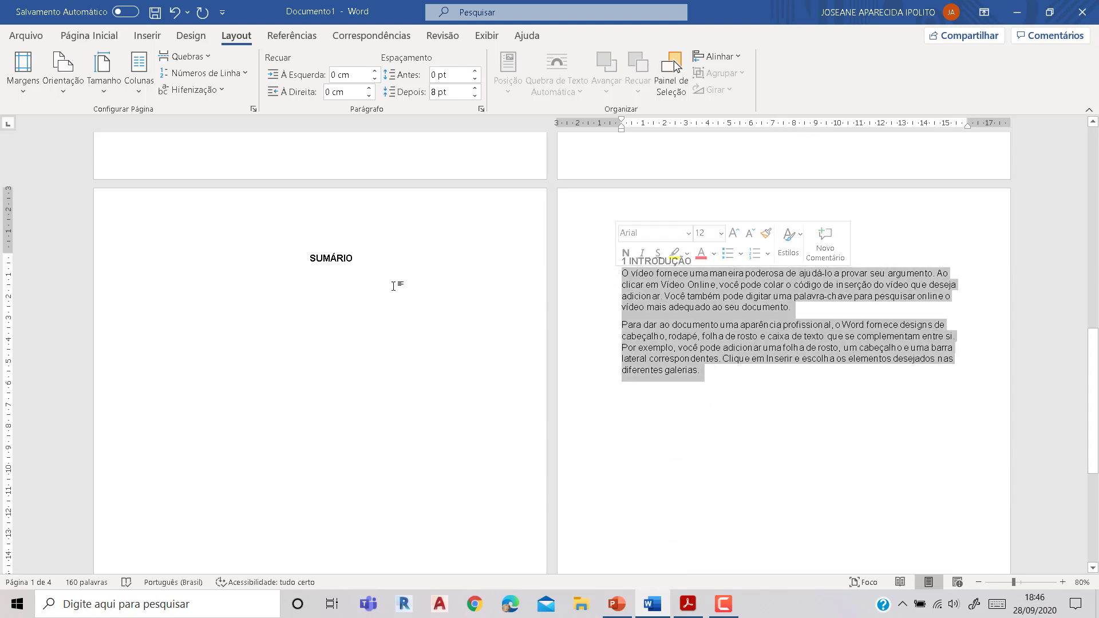
click(90, 35)
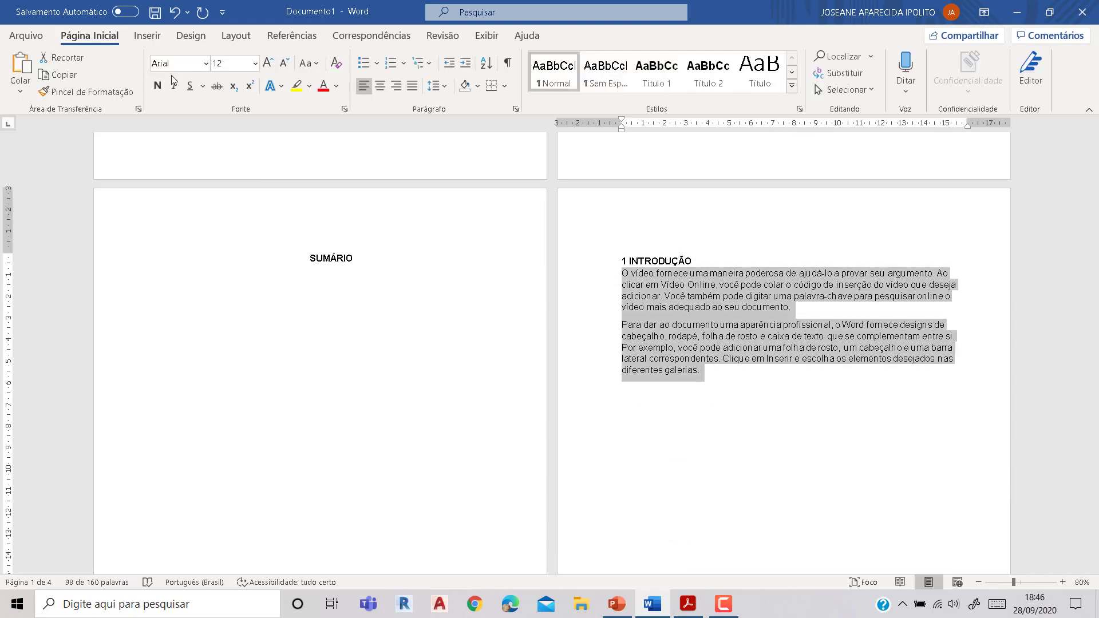
click(449, 88)
click(470, 150)
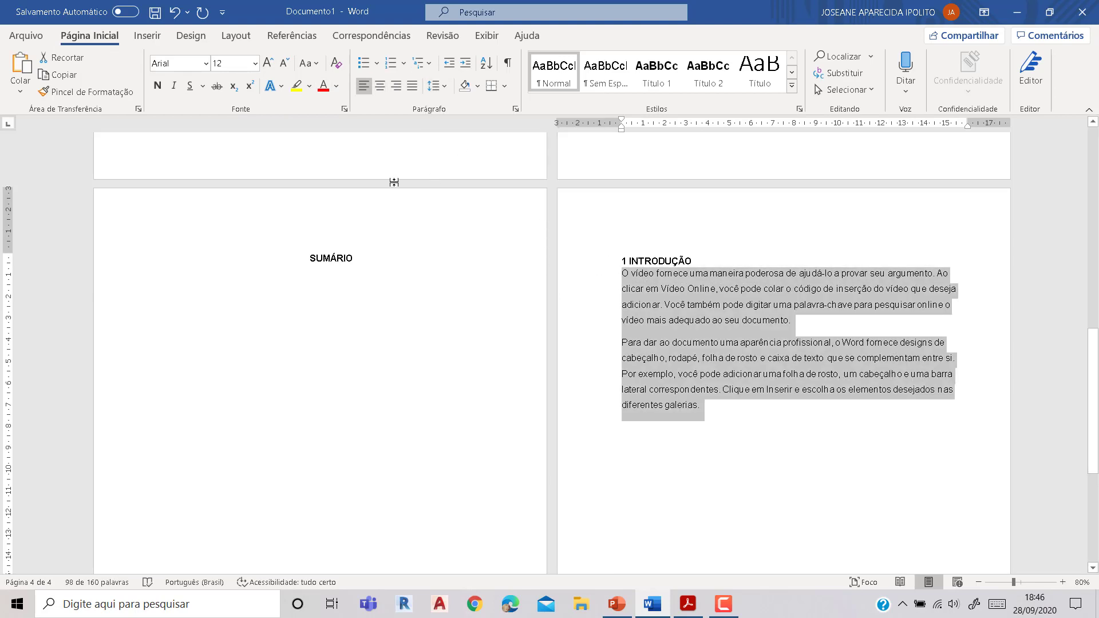
- Add space after the "1 INTRODUÇÃO" heading paragraph
click(623, 276)
click(703, 262)
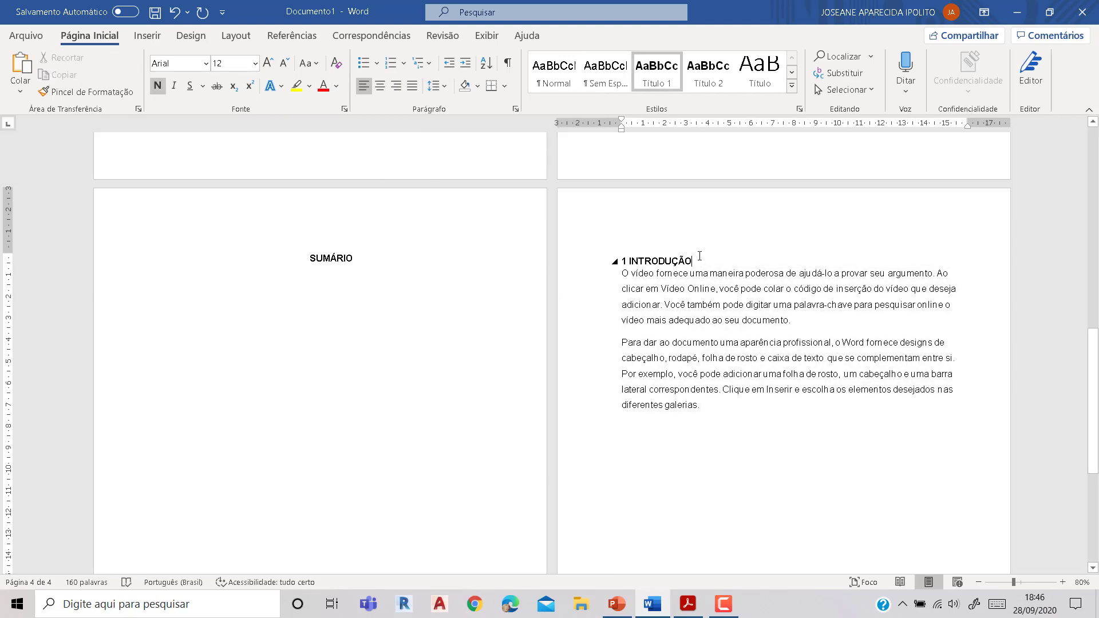
click(439, 86)
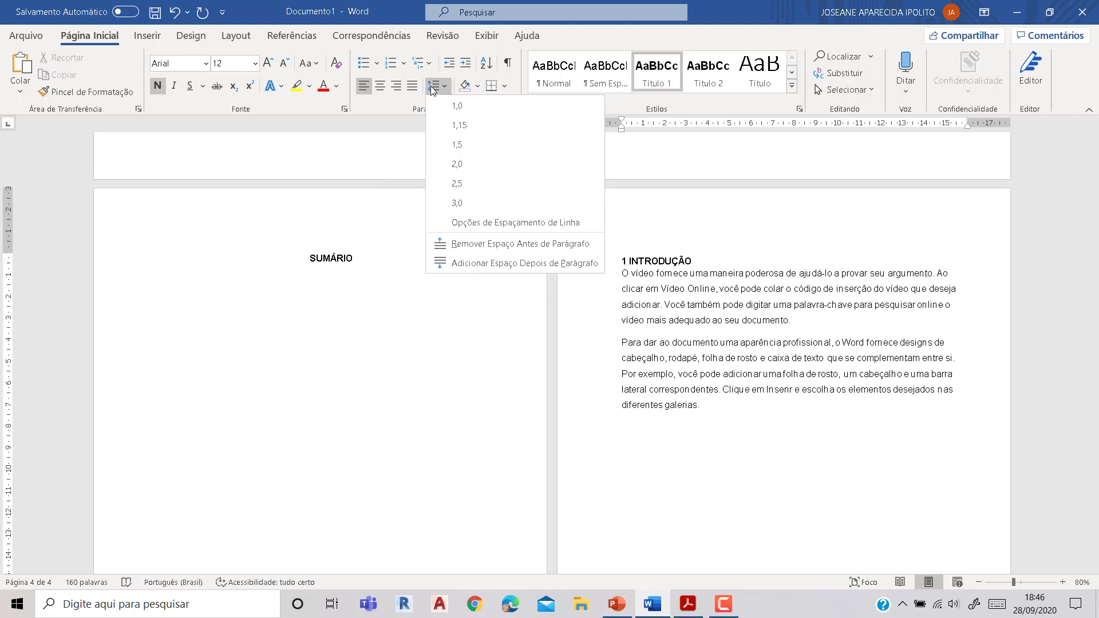
click(482, 245)
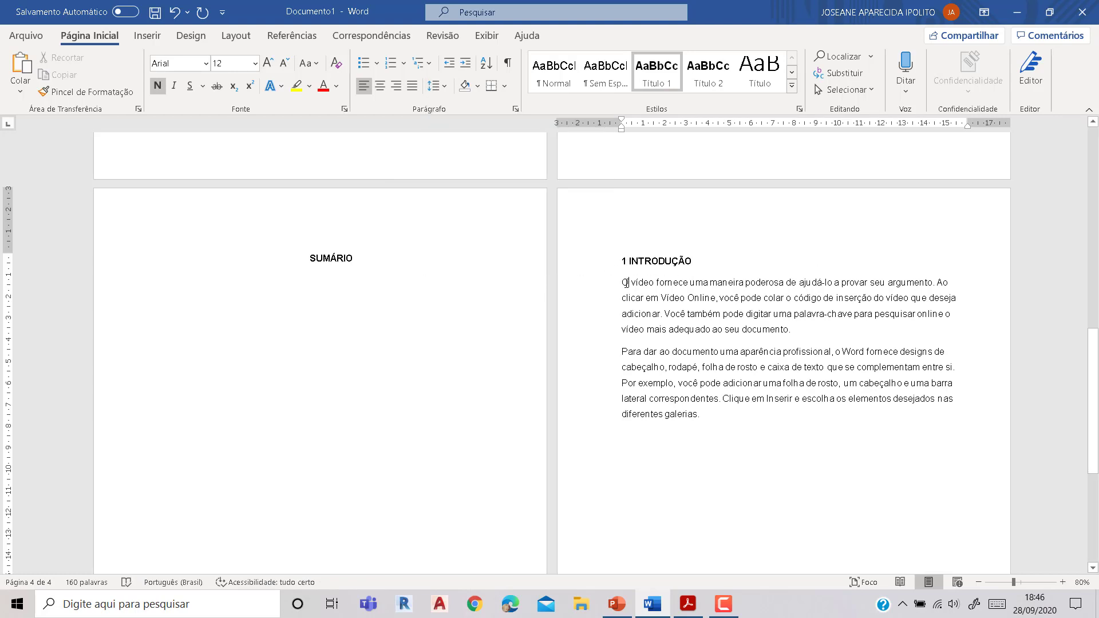
- Indent the first line of both body paragraphs under "1 INTRODUÇÃO"
click(625, 283)
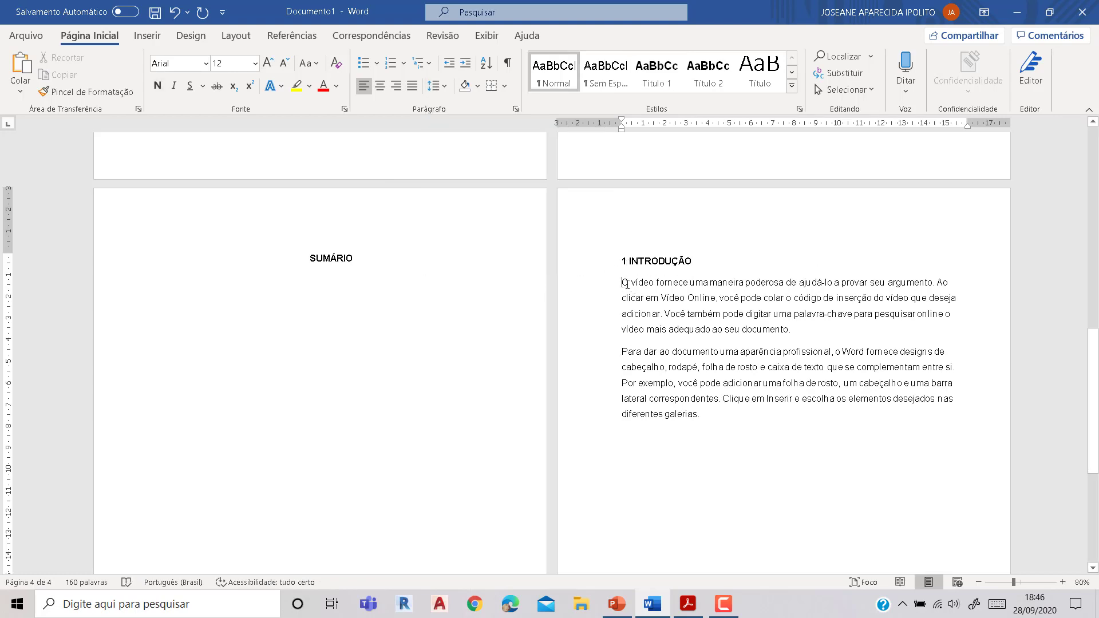
key(Tab)
click(623, 353)
key(Tab)
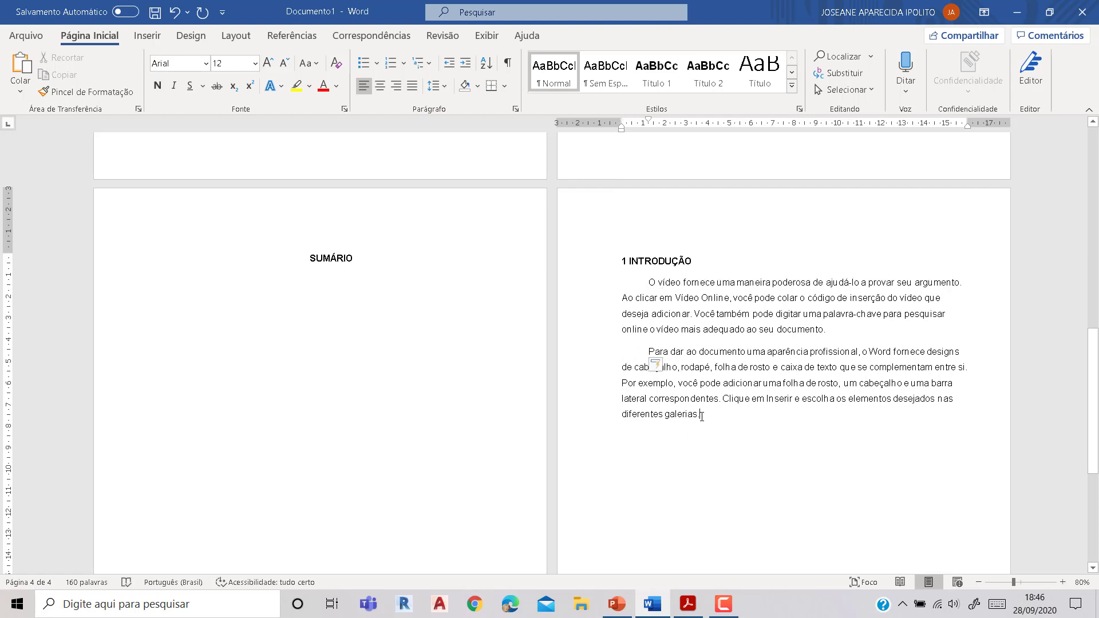
- Add the subheading "1.1 Objetivos" on a new, unindented line below the introduction text
key(Return)
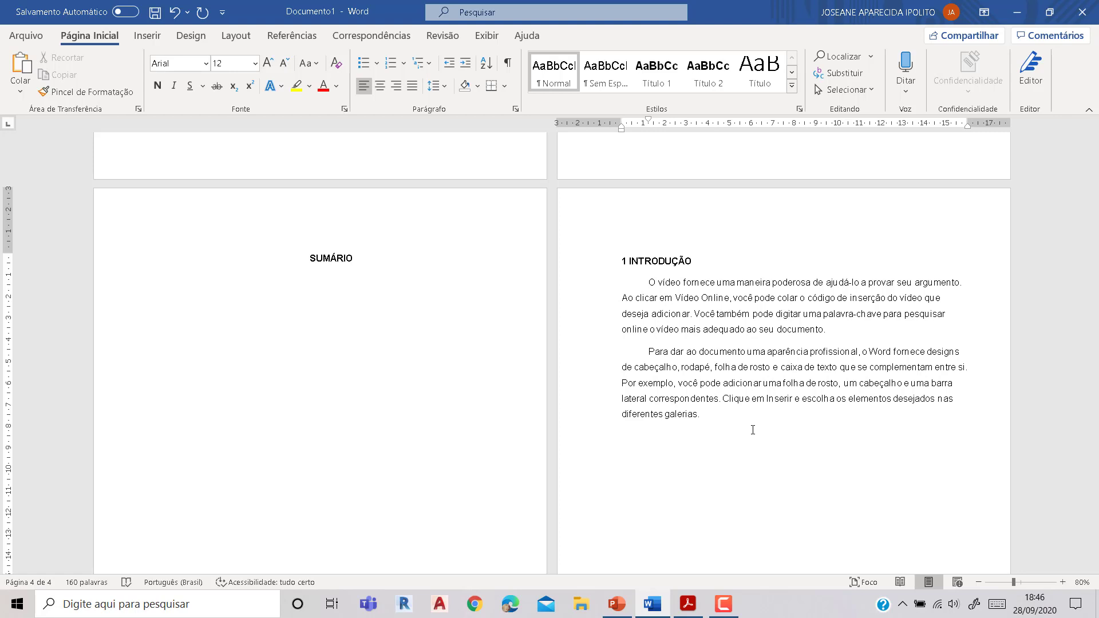
key(BackSpace)
text(1.1 oBJETIVO)
key(BackSpace)
key(BackSpace)
key(BackSpace)
key(BackSpace)
key(BackSpace)
key(BackSpace)
key(BackSpace)
text(ivo)
- Assign table-of-contents level Nível 2 to the "1.1 Objetivos" subheading and return to the body text formatting options
click(302, 36)
click(83, 56)
click(87, 114)
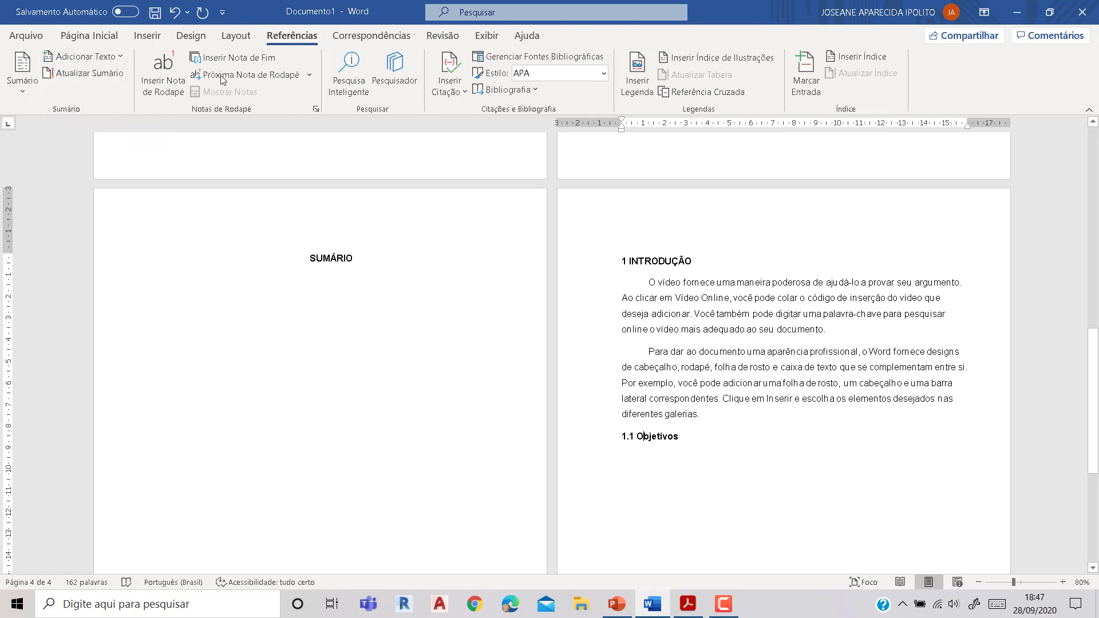
click(89, 35)
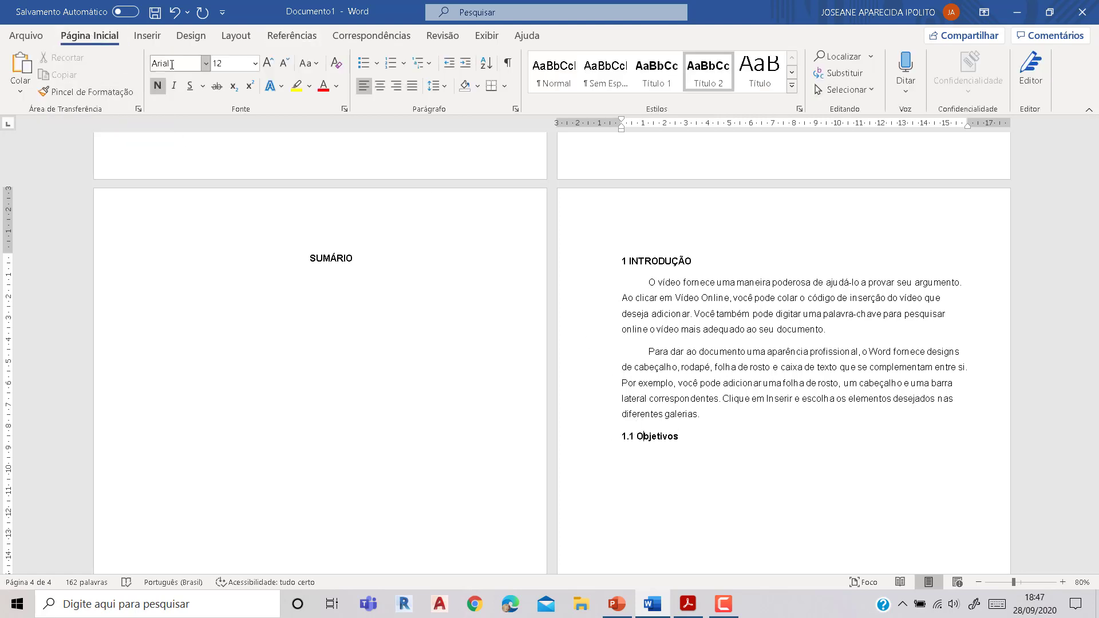
click(709, 444)
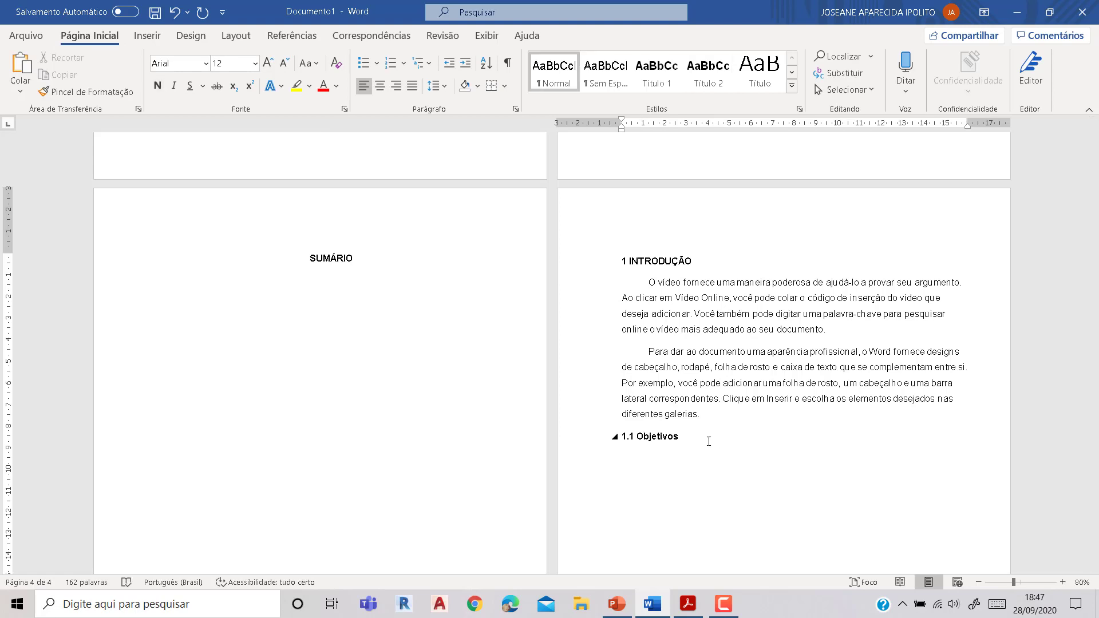
- Add space before the paragraph below "1.1 Objetivos" and generate sample text there with =rand(2)
click(437, 86)
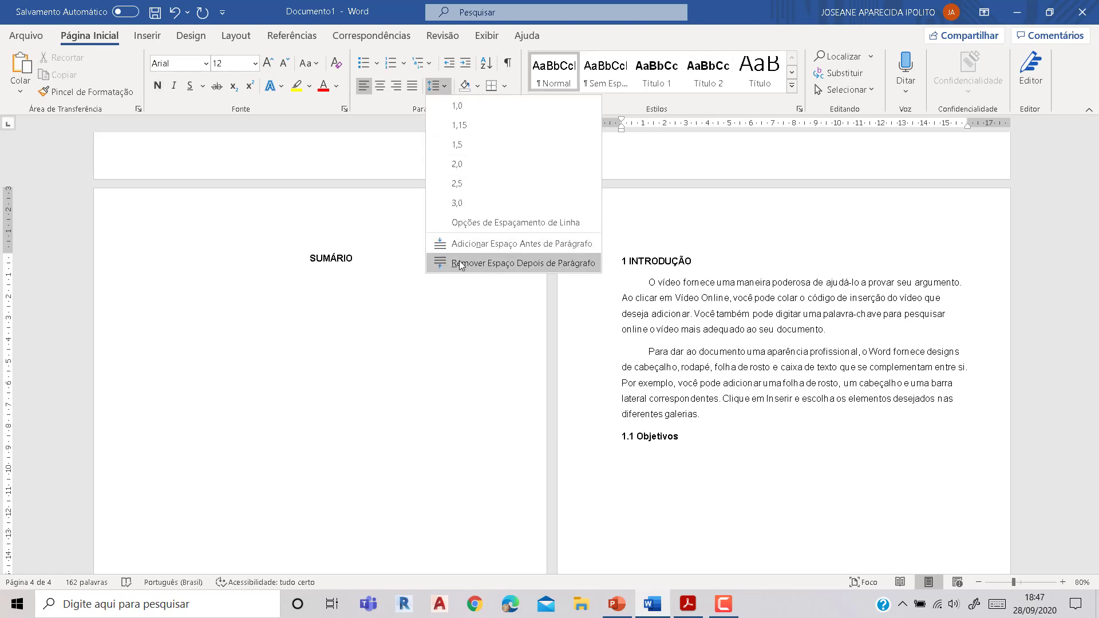
click(465, 245)
text(=)
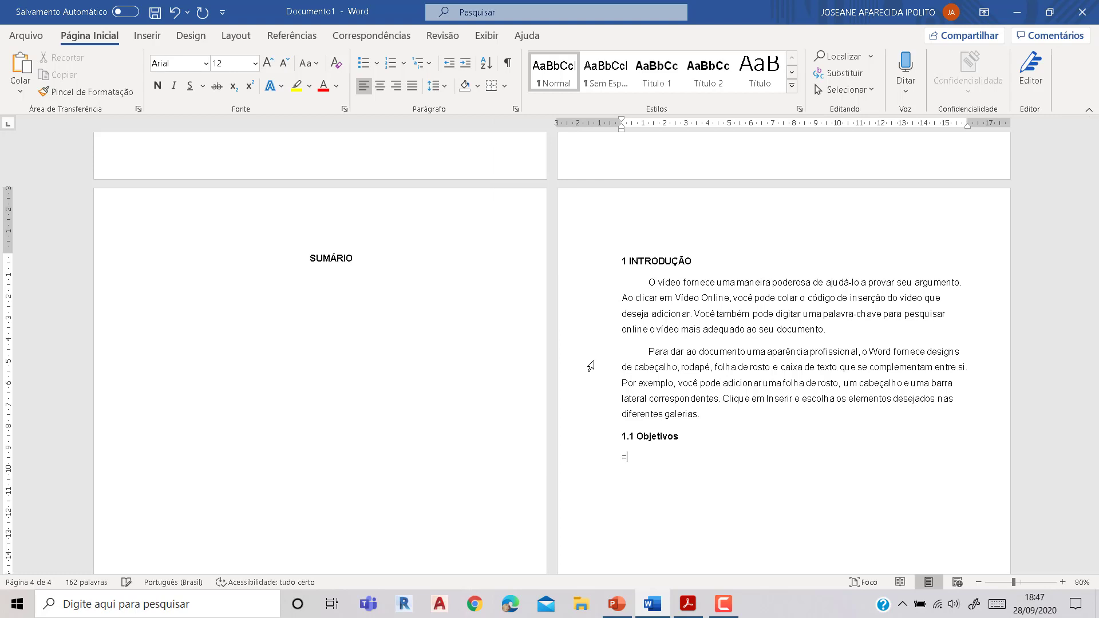
text(rand(2))
key(Return)
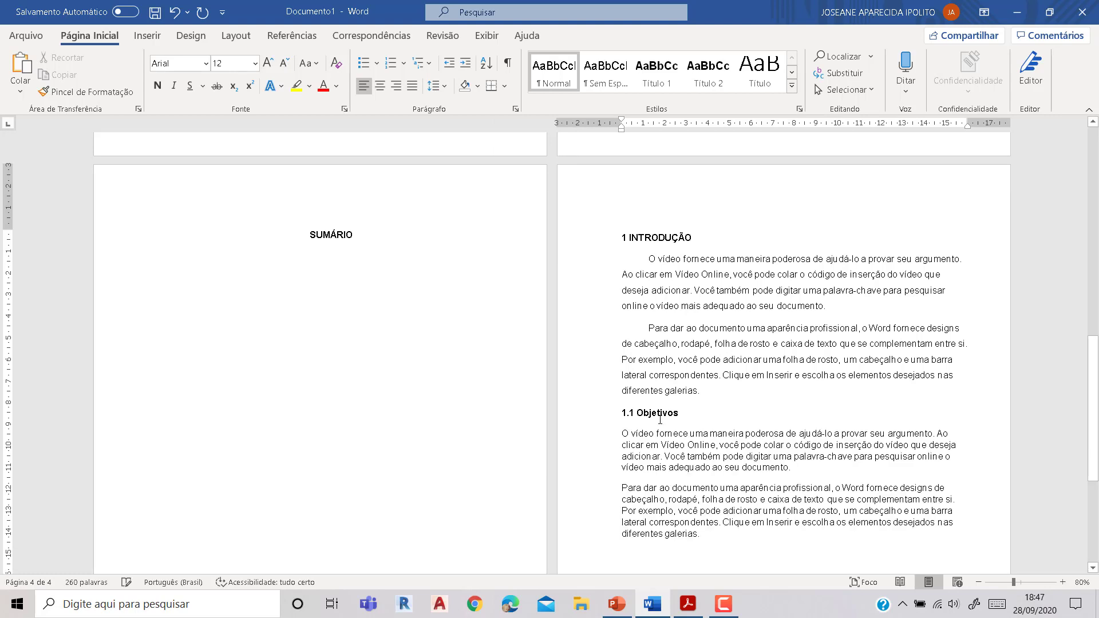
- Set the line spacing of the two sample paragraphs under "1.1 Objetivos" to 1,5
scroll(682, 387, down, 2)
drag(706, 455, 621, 347)
click(438, 86)
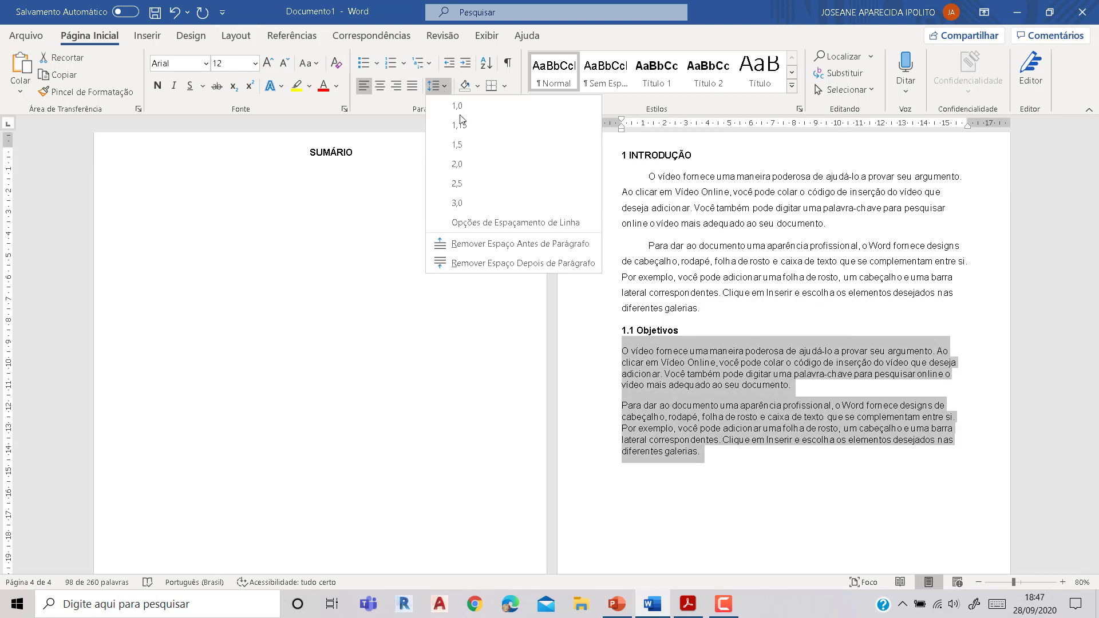
click(468, 154)
- Indent the first line of both body paragraphs under "1.1 Objetivos"
click(625, 352)
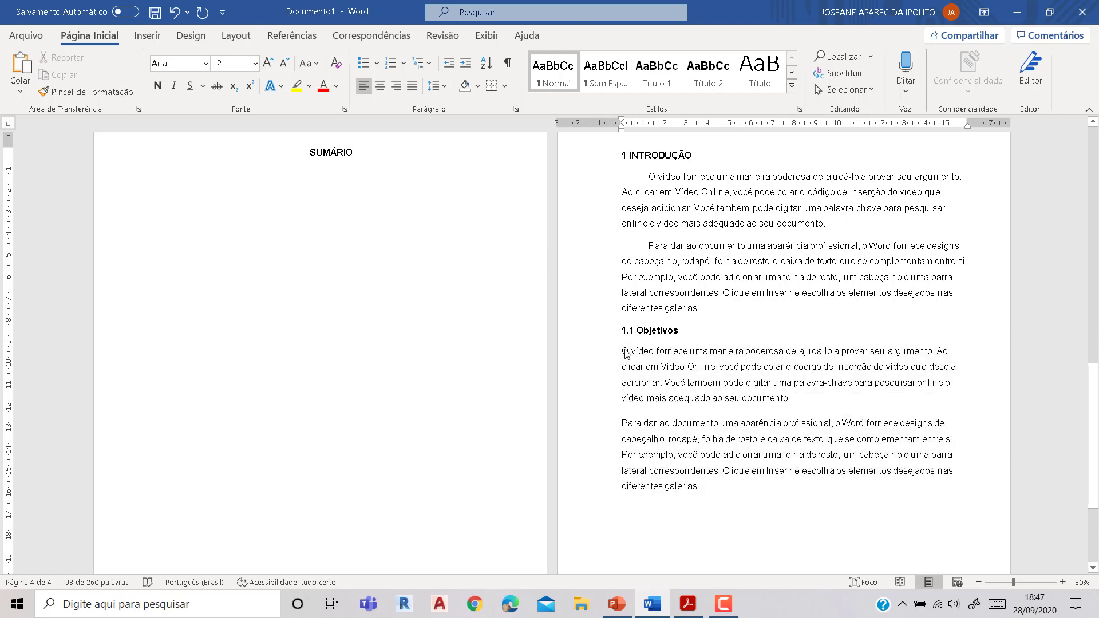
key(Tab)
click(622, 423)
key(Tab)
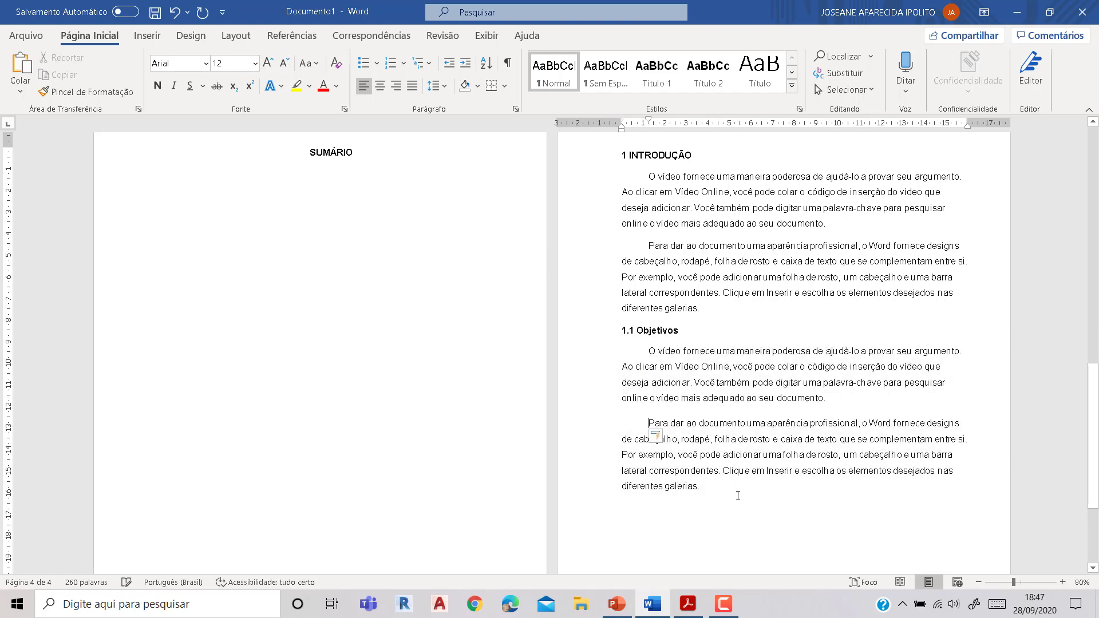
- Start a new paragraph after the "1.1 Objetivos" text and set its line spacing to 1,5 linhas in the paragraph settings
key(Return)
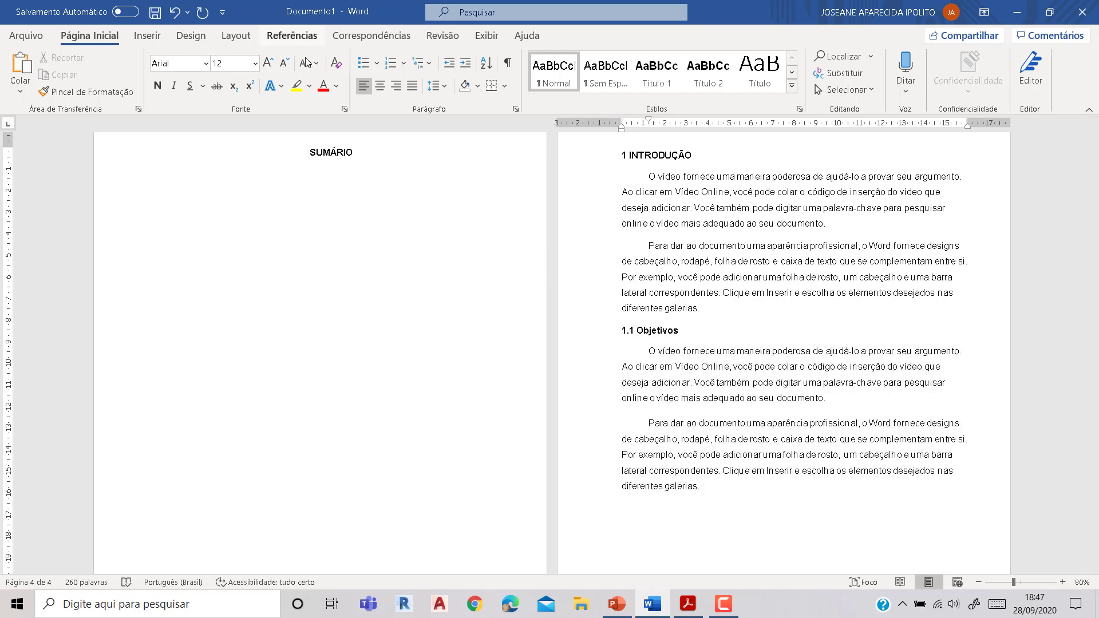
click(513, 109)
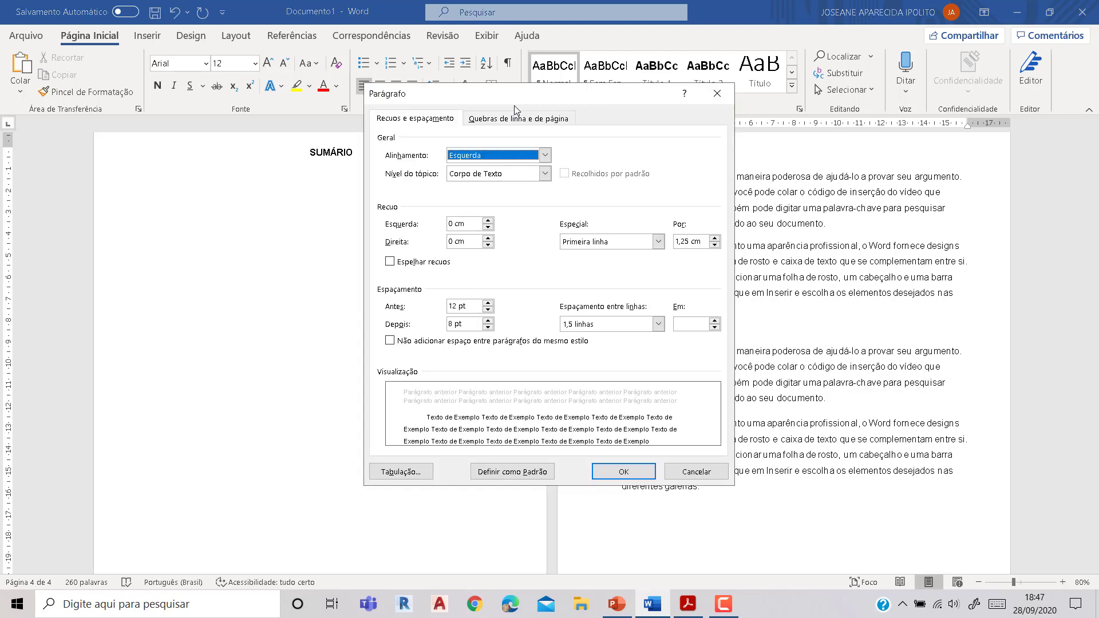
click(515, 118)
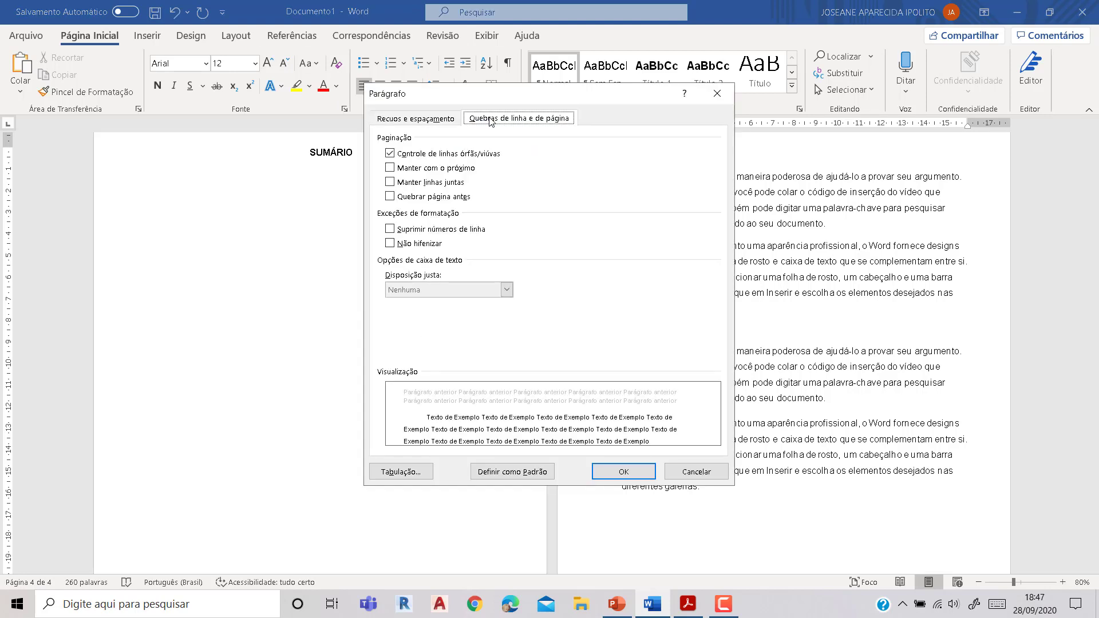
click(450, 119)
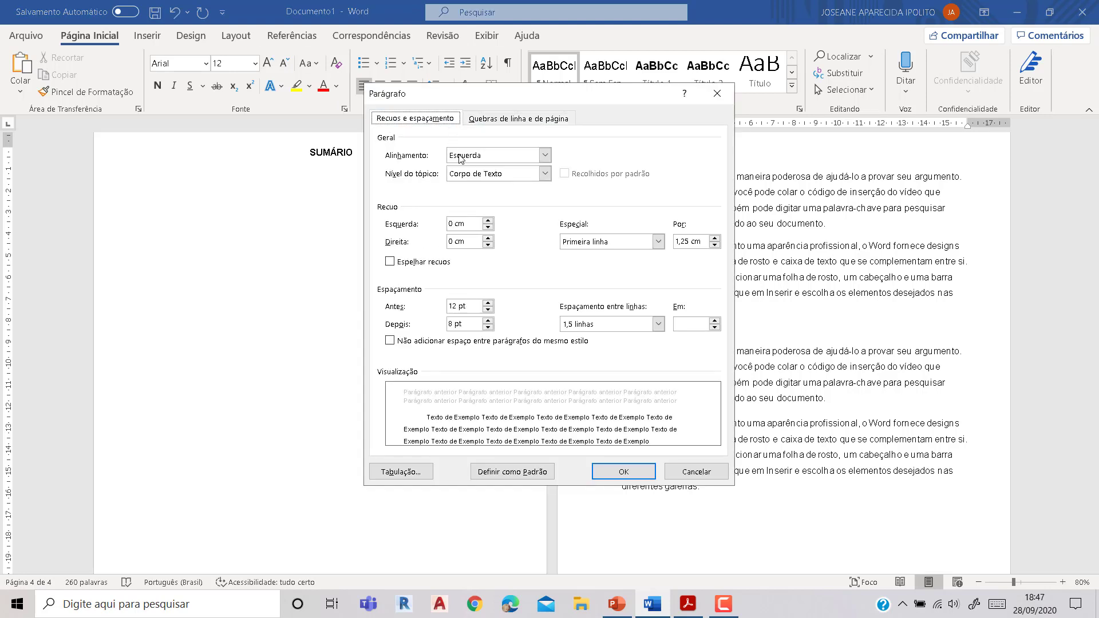
click(657, 324)
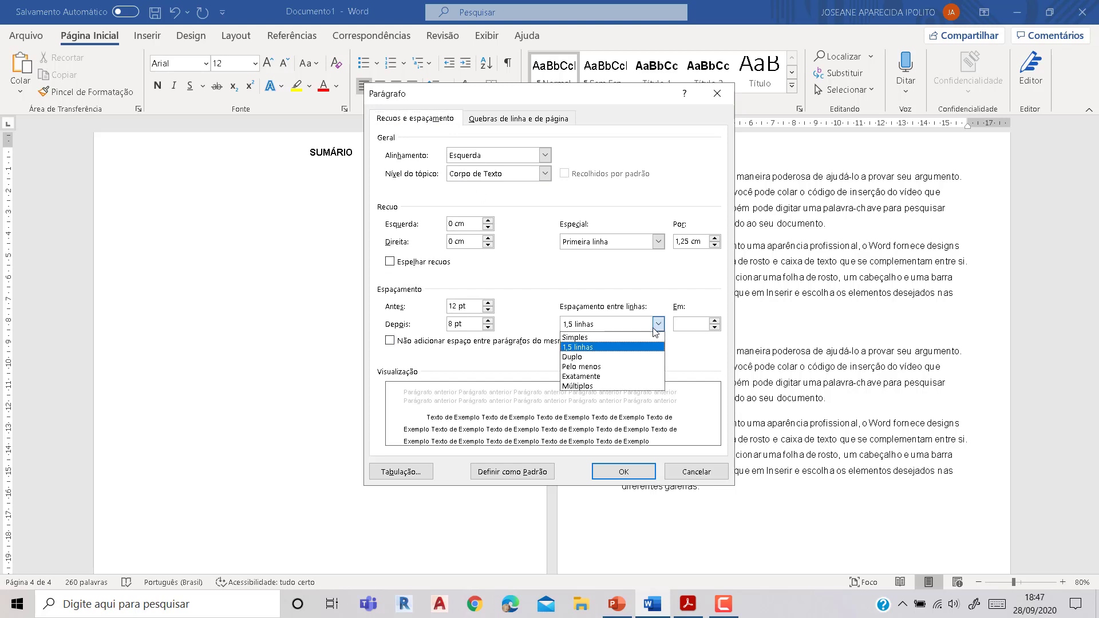
click(596, 349)
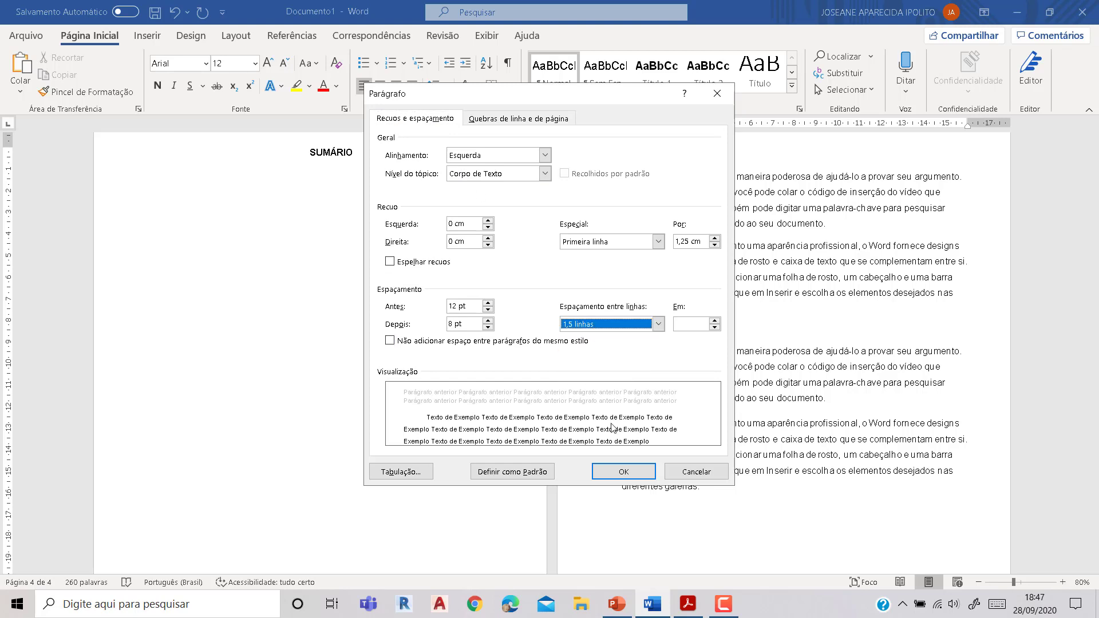
click(613, 473)
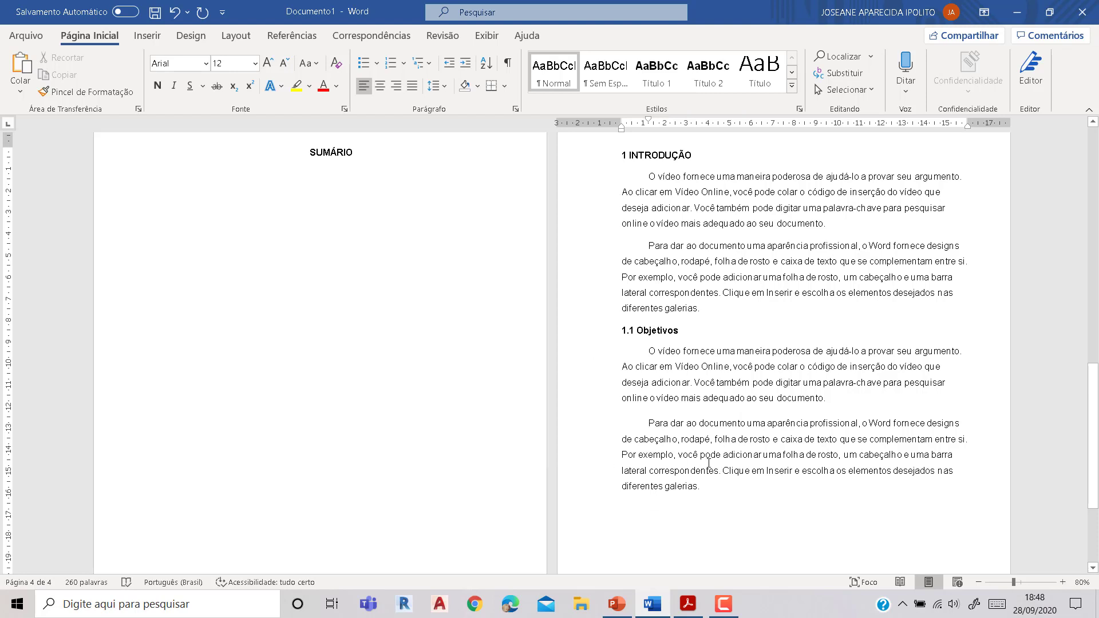
- Try the new paragraph's formatting with a line of placeholder text and delete that line
scroll(728, 499, down, 3)
key(Return)
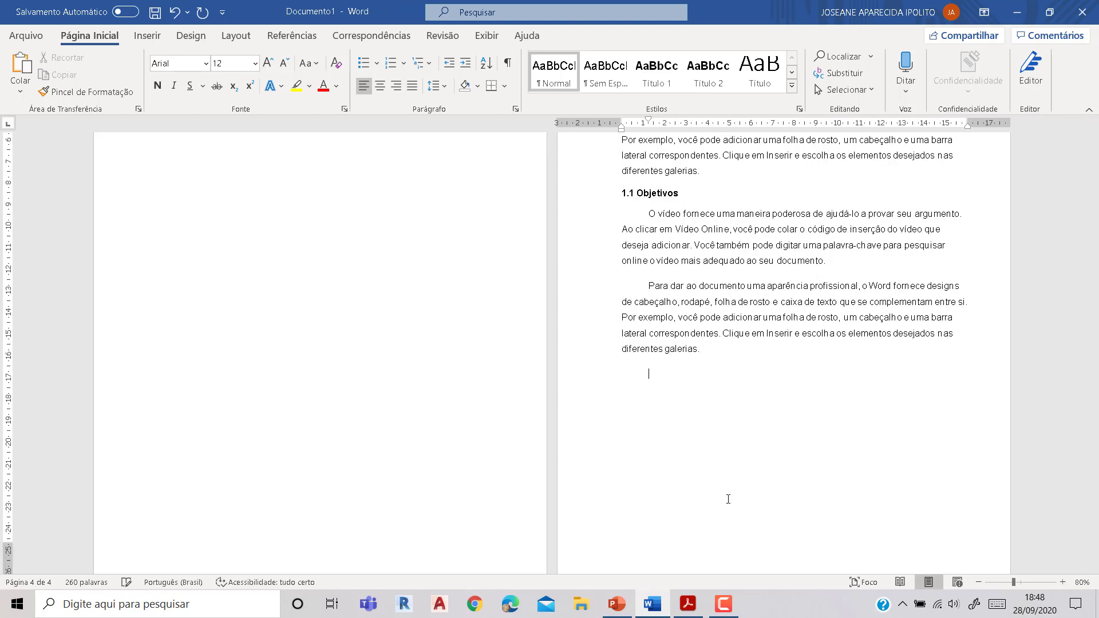
text(Kh j egoca flmeiogmciea vfjioemie fe hei eg)
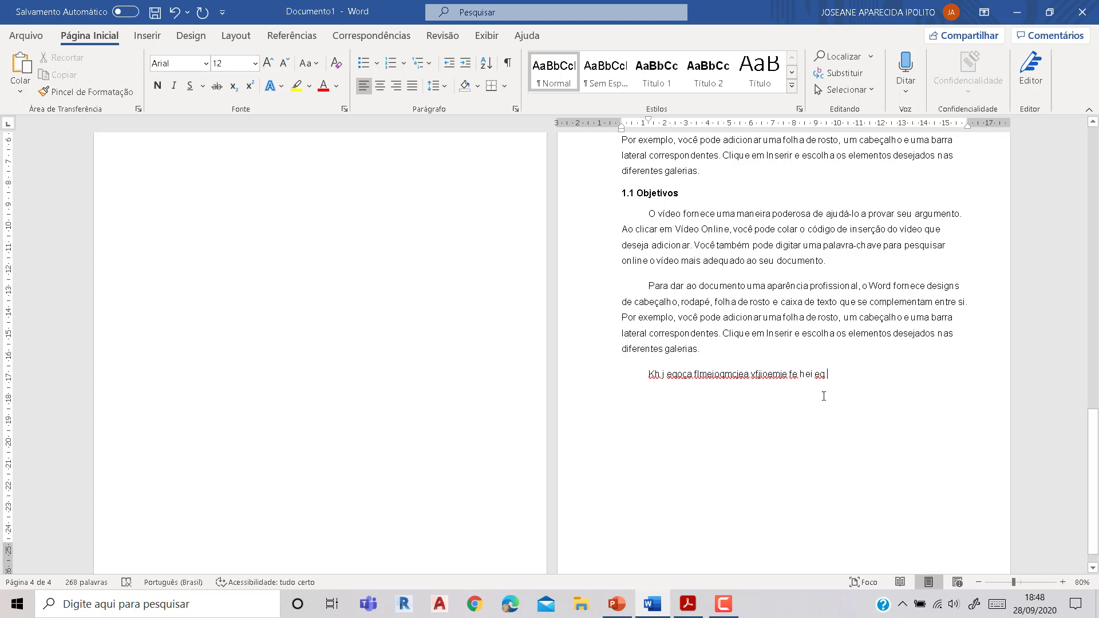
drag(827, 378, 638, 383)
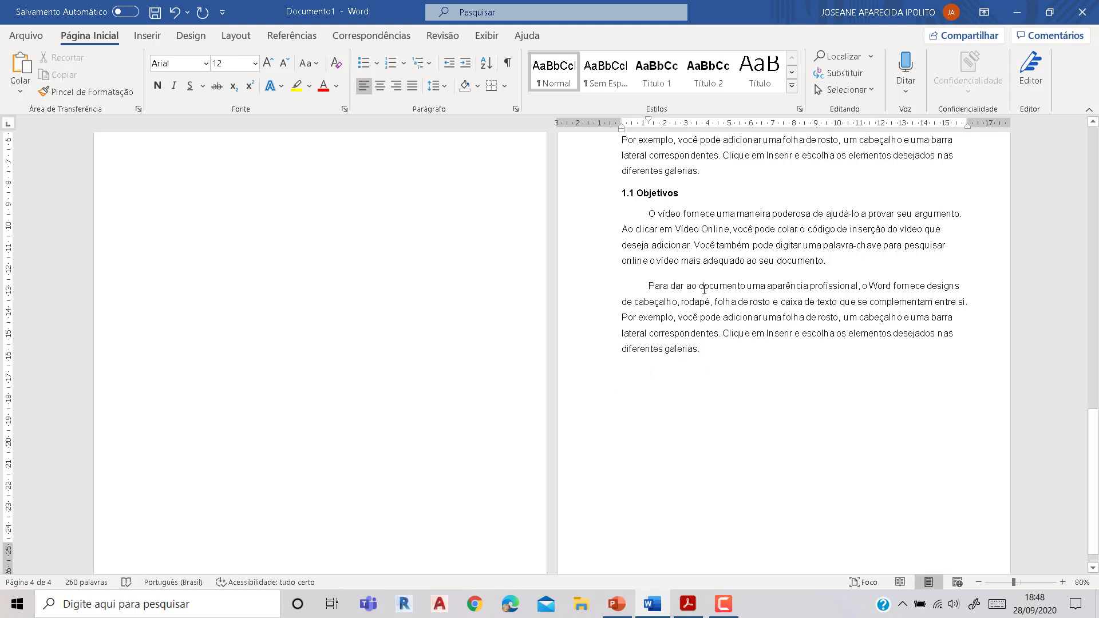
- Insert a page break after the "1.1 Objetivos" text to start a new page
scroll(695, 295, up, 3)
scroll(690, 302, down, 3)
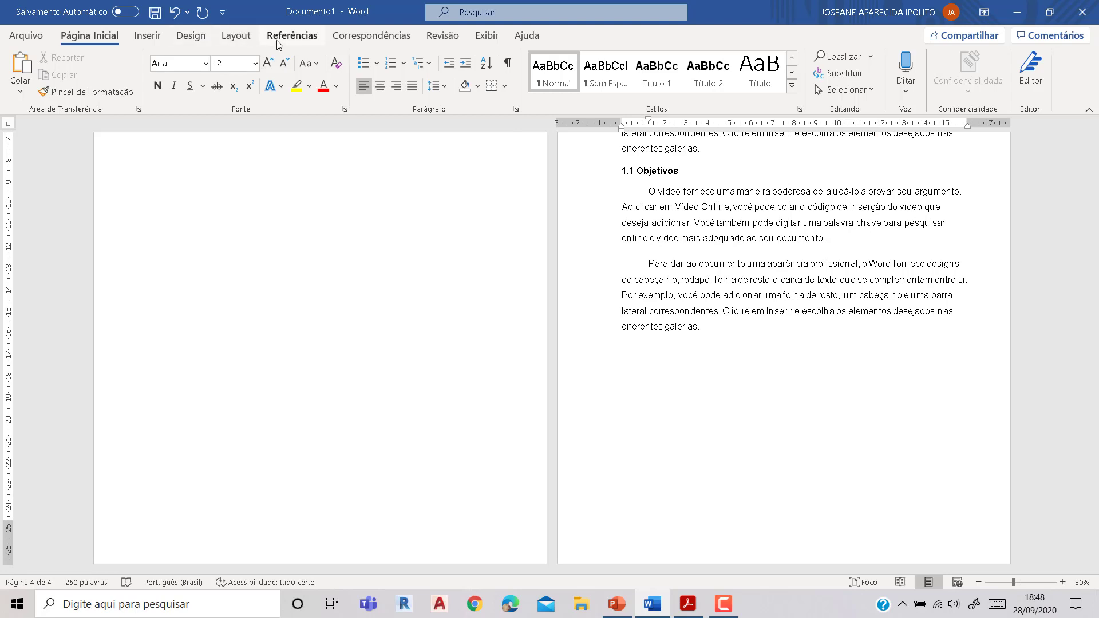
click(290, 37)
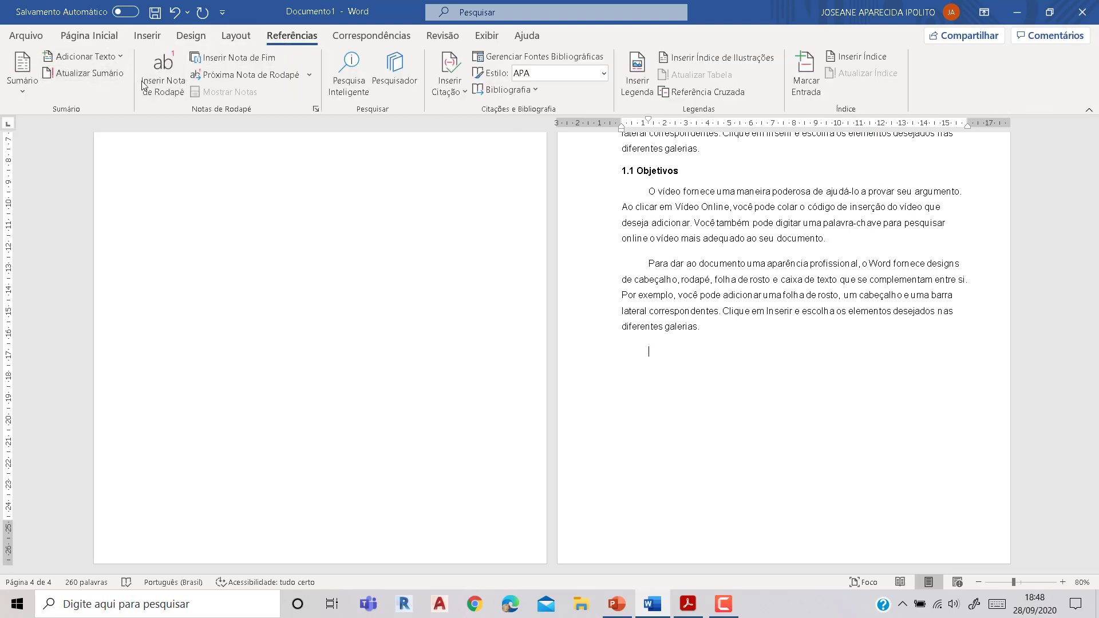
click(236, 37)
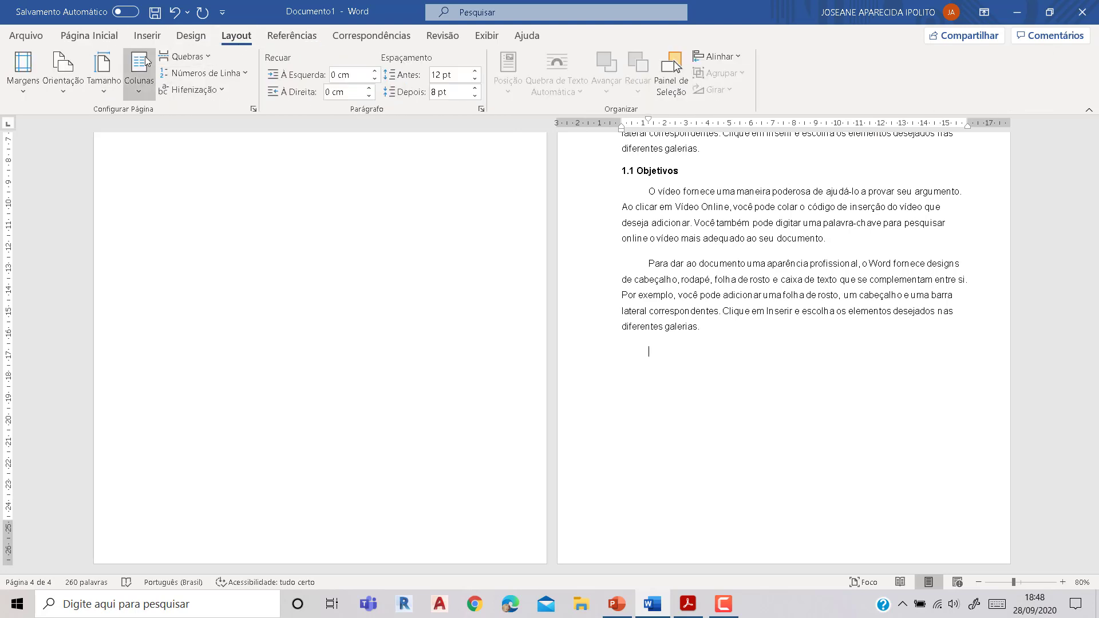
click(211, 59)
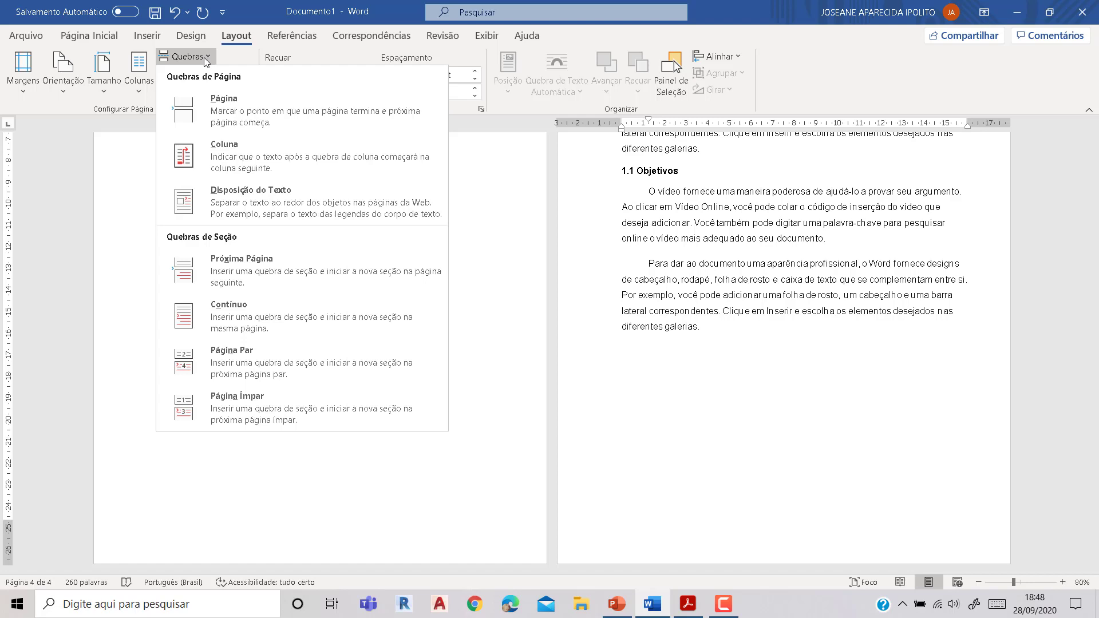
click(235, 116)
scroll(649, 366, down, 3)
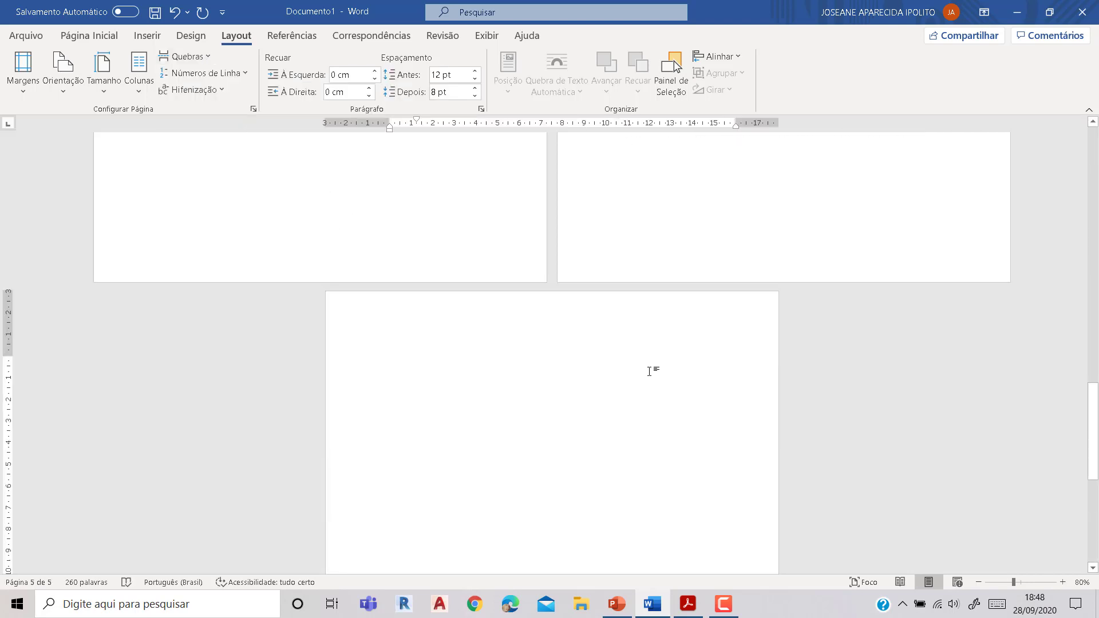
- Enter the heading "2 DESENVOLVIMENTO" on the new page and assign it table-of-contents level Nível 1
text(2)
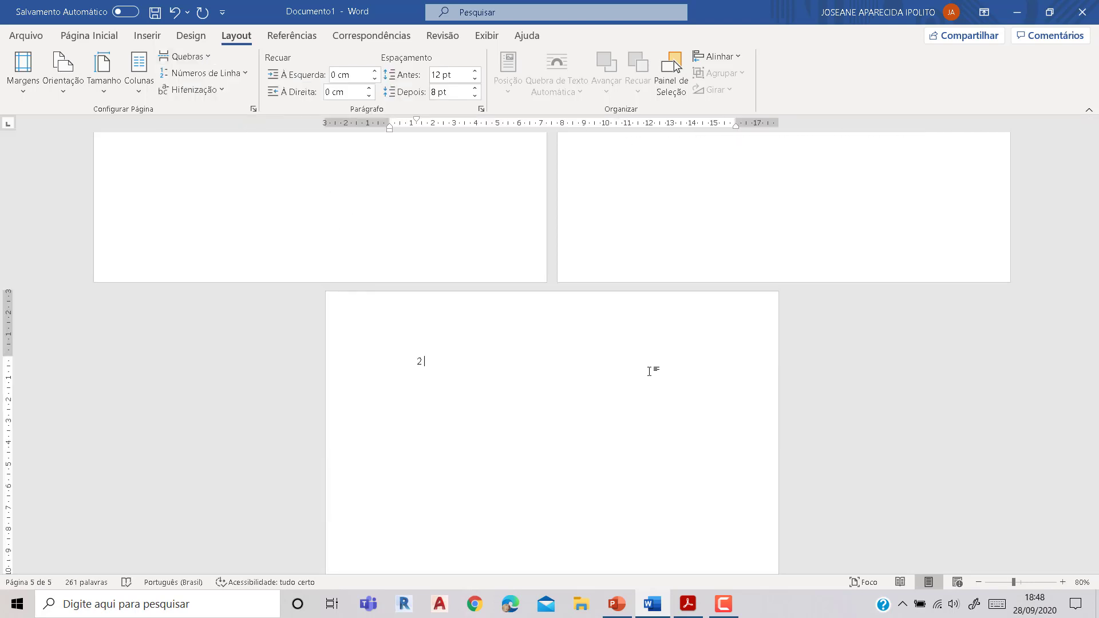
text( DESENVOLVIMENTO)
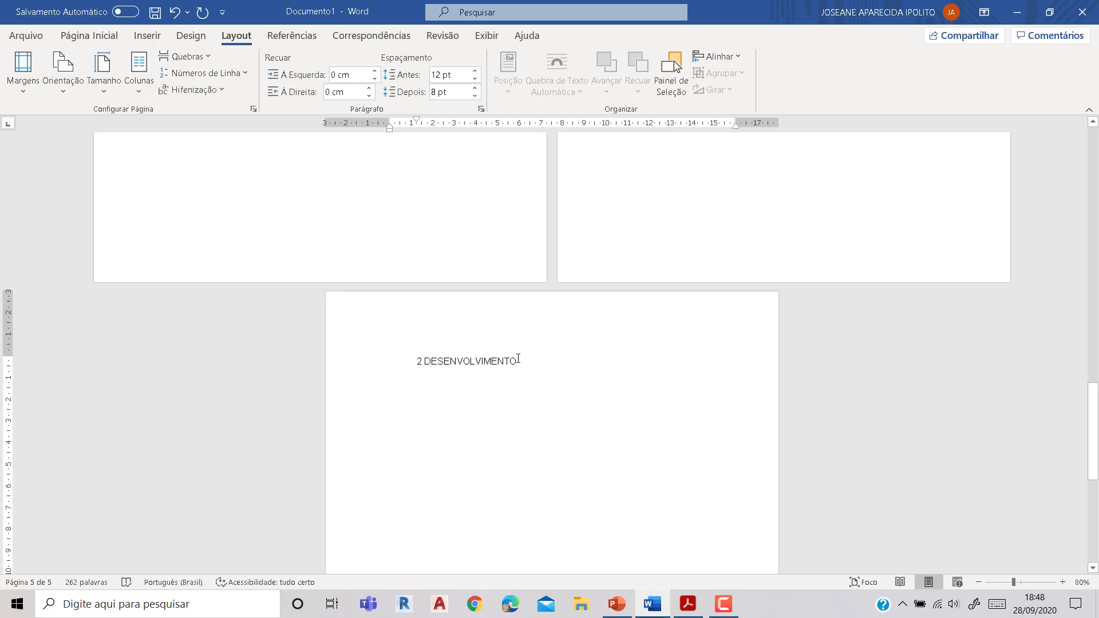
click(292, 35)
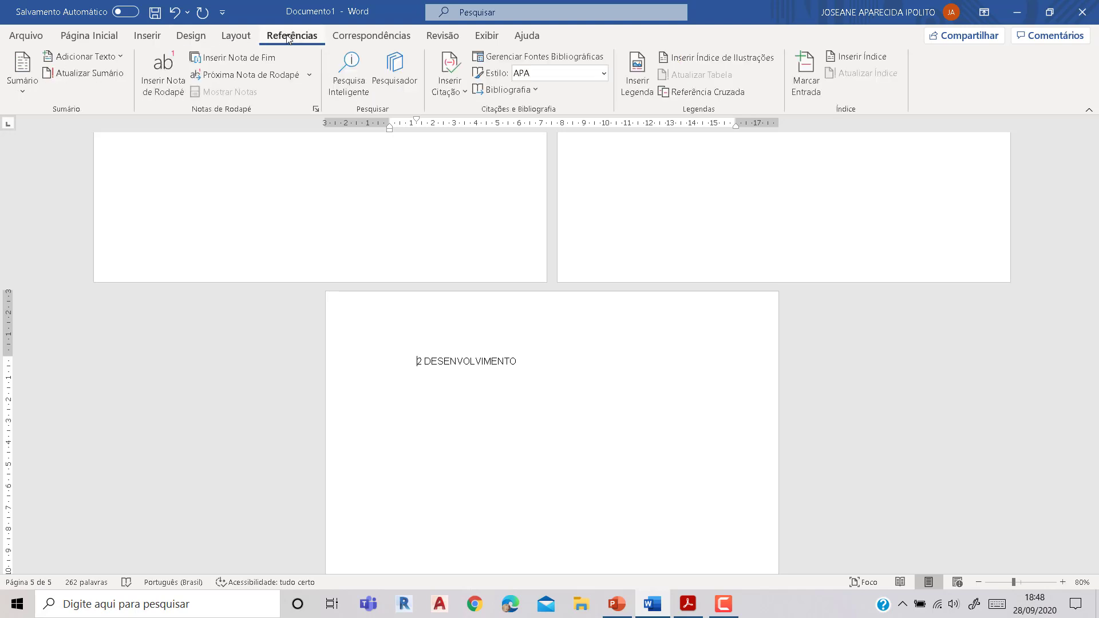
click(97, 56)
click(71, 94)
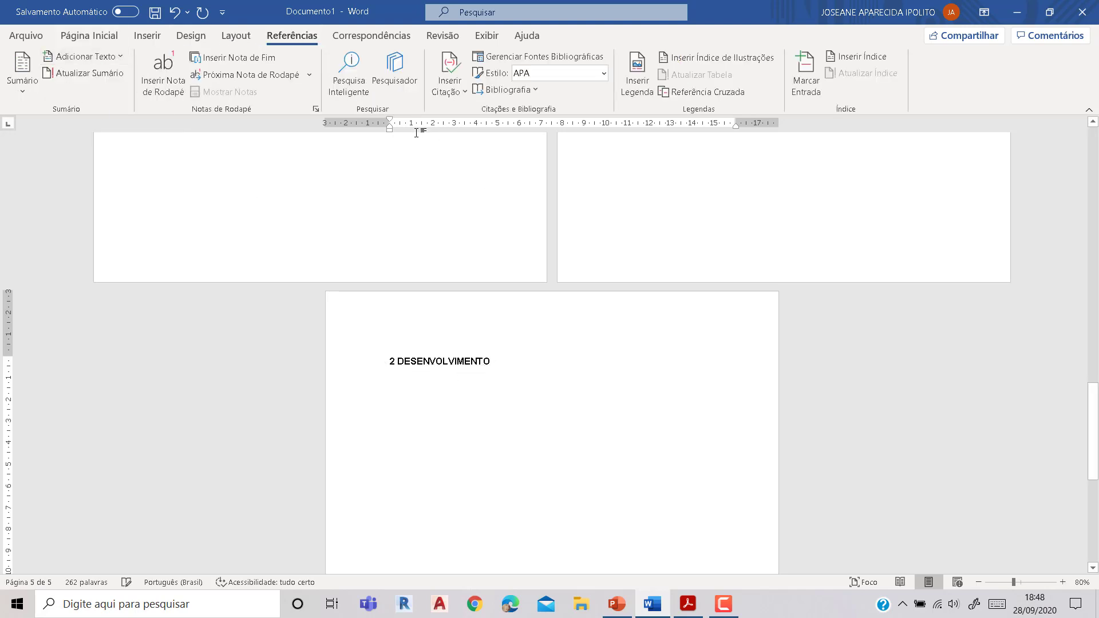
- Add space before the paragraph below "2 DESENVOLVIMENTO" and generate sample text there with =rand()
click(98, 40)
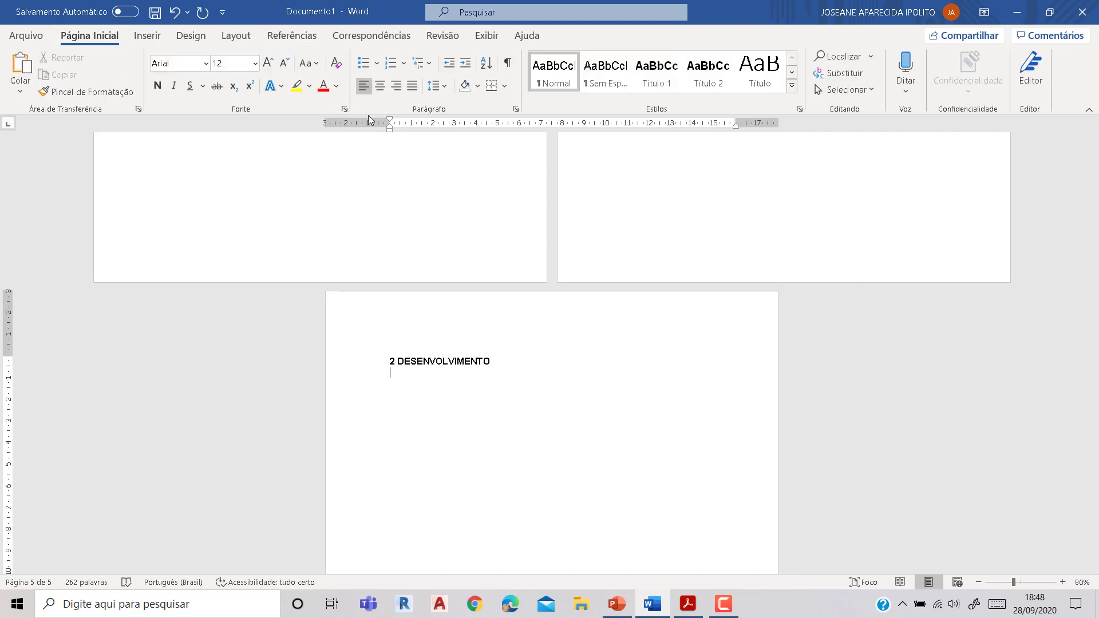
click(440, 85)
click(440, 86)
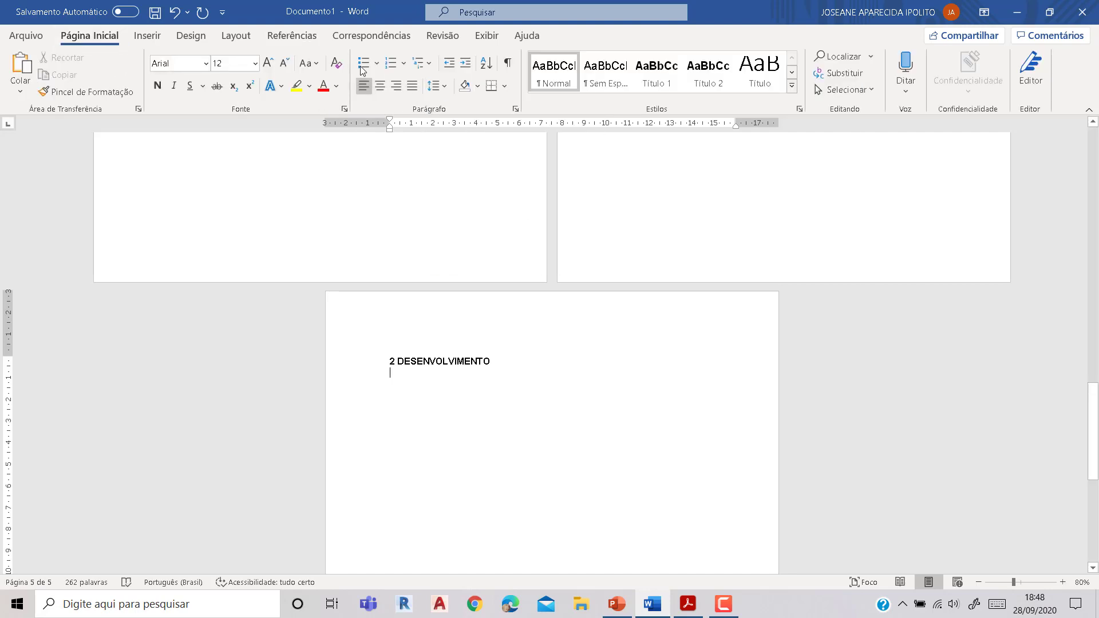
click(441, 85)
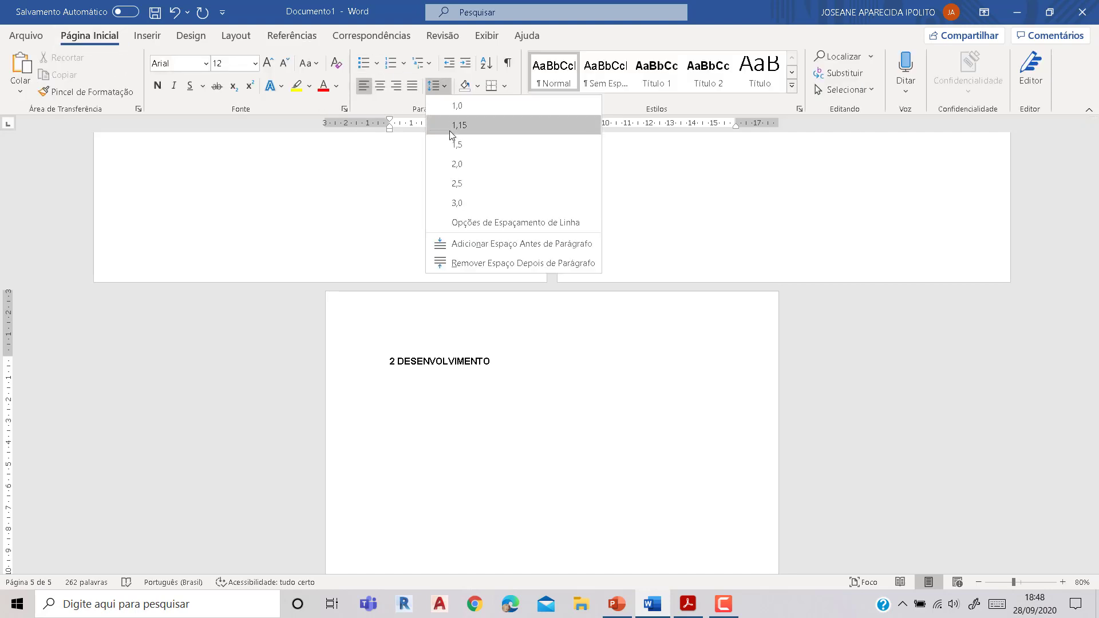
click(460, 243)
text(=)
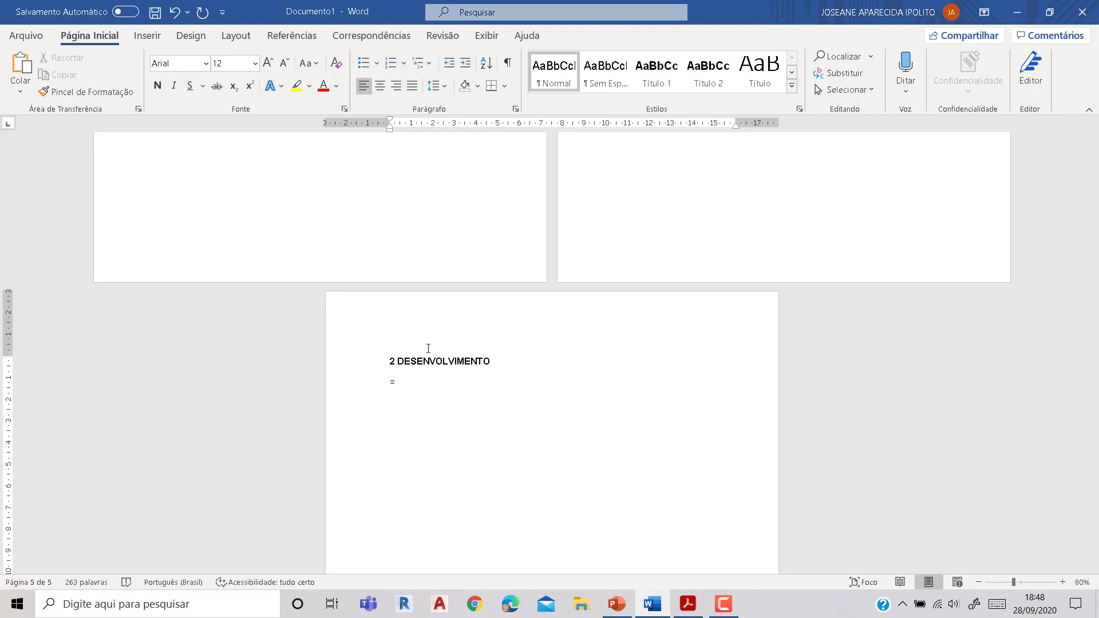
text(Rran)
text(d())
key(Return)
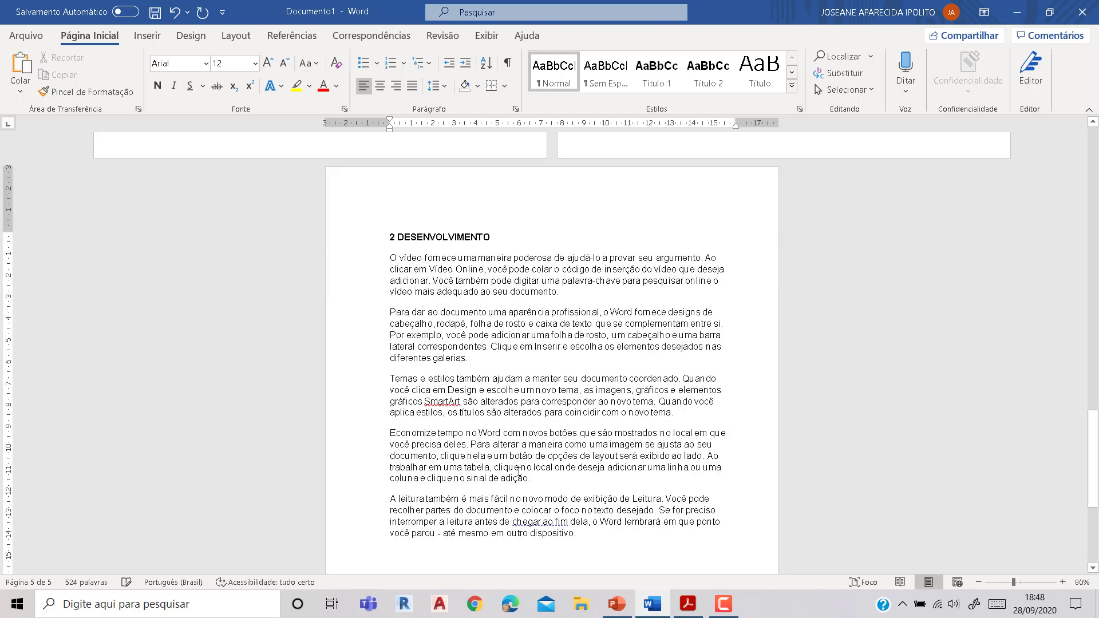
- Set the line spacing of all sample paragraphs under "2 DESENVOLVIMENTO" to 1,5
scroll(538, 471, down, 2)
drag(578, 481, 390, 201)
click(434, 86)
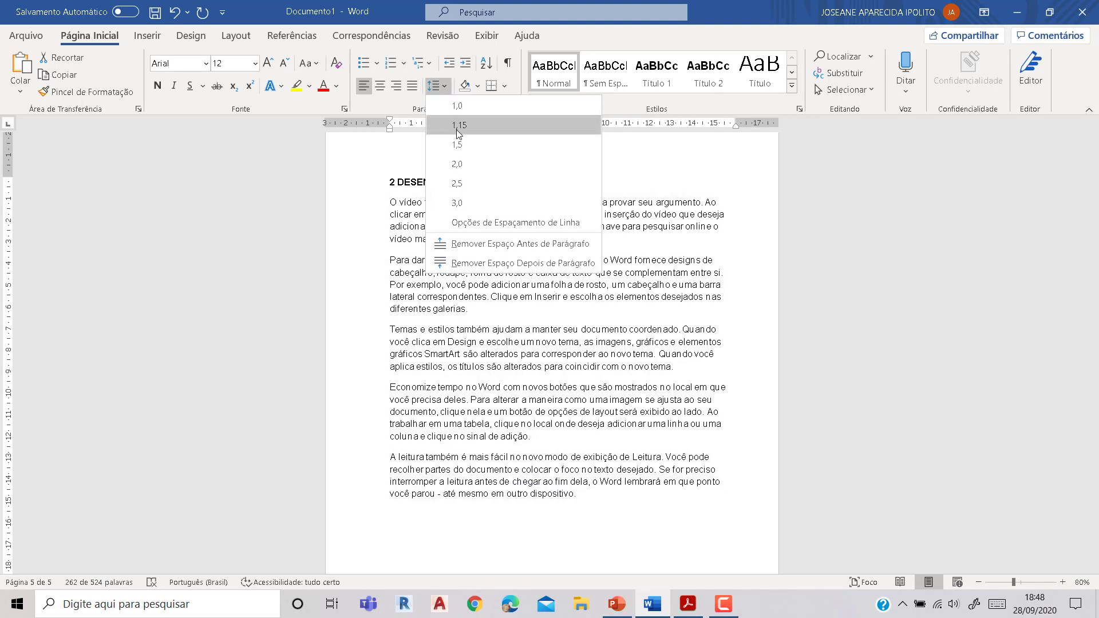
click(460, 146)
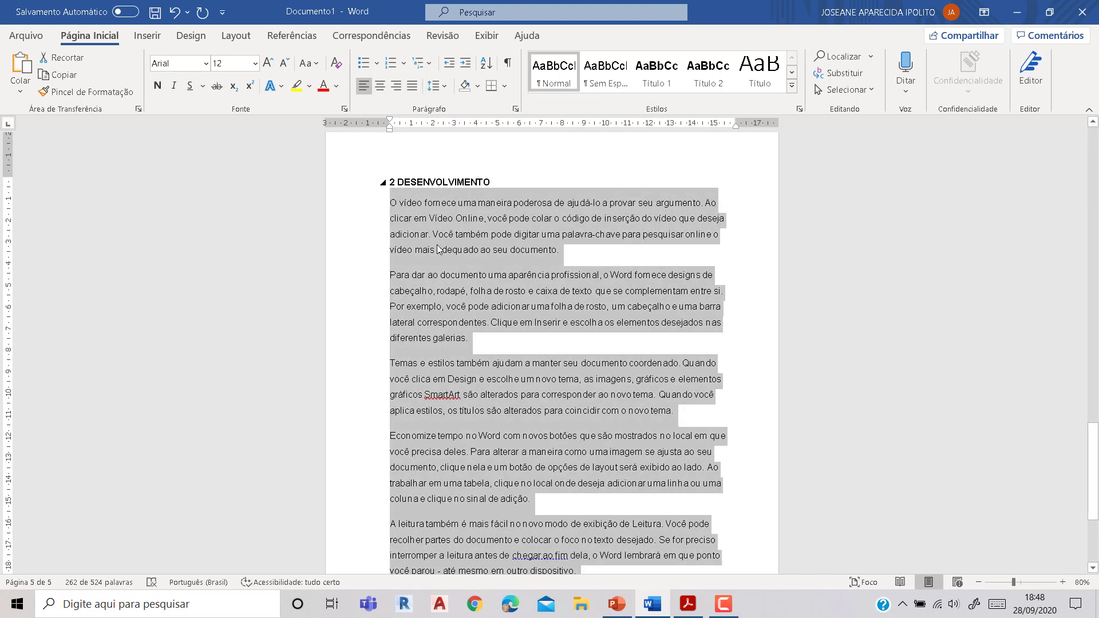
- Indent the first line of each of the five sample paragraphs under "2 DESENVOLVIMENTO"
click(392, 204)
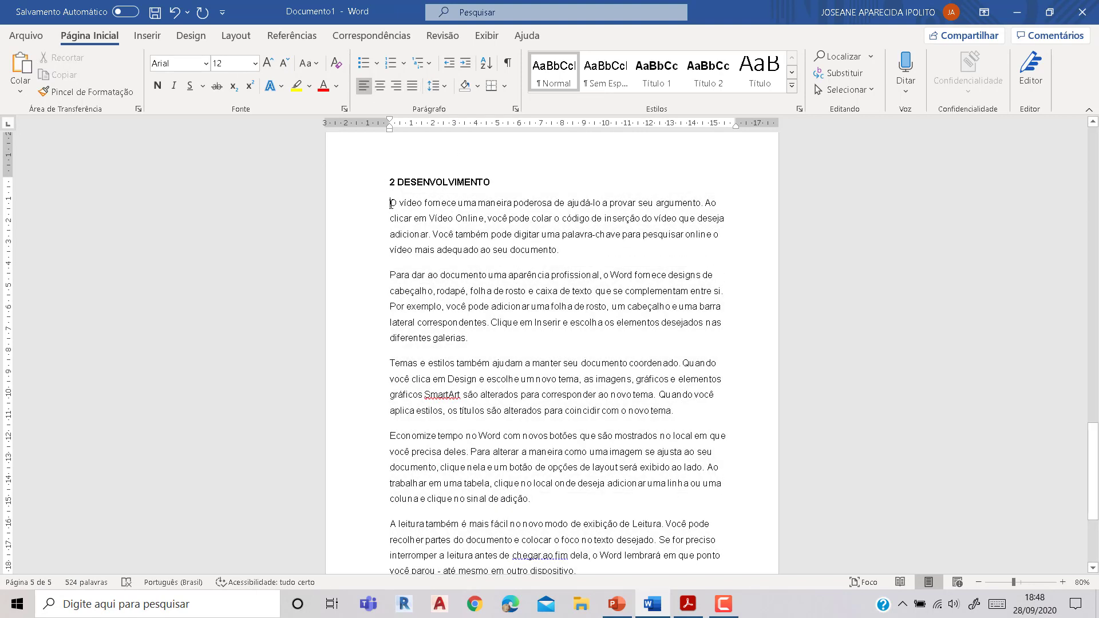
key(Tab)
click(390, 276)
key(Tab)
click(390, 363)
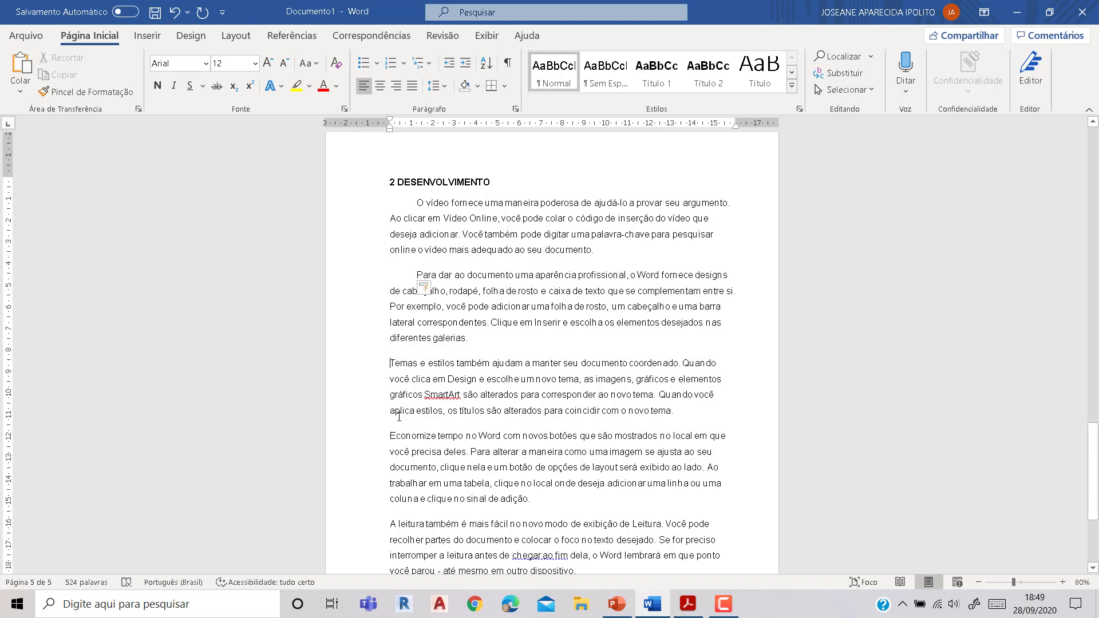
key(Tab)
click(390, 436)
key(Tab)
scroll(387, 421, down, 3)
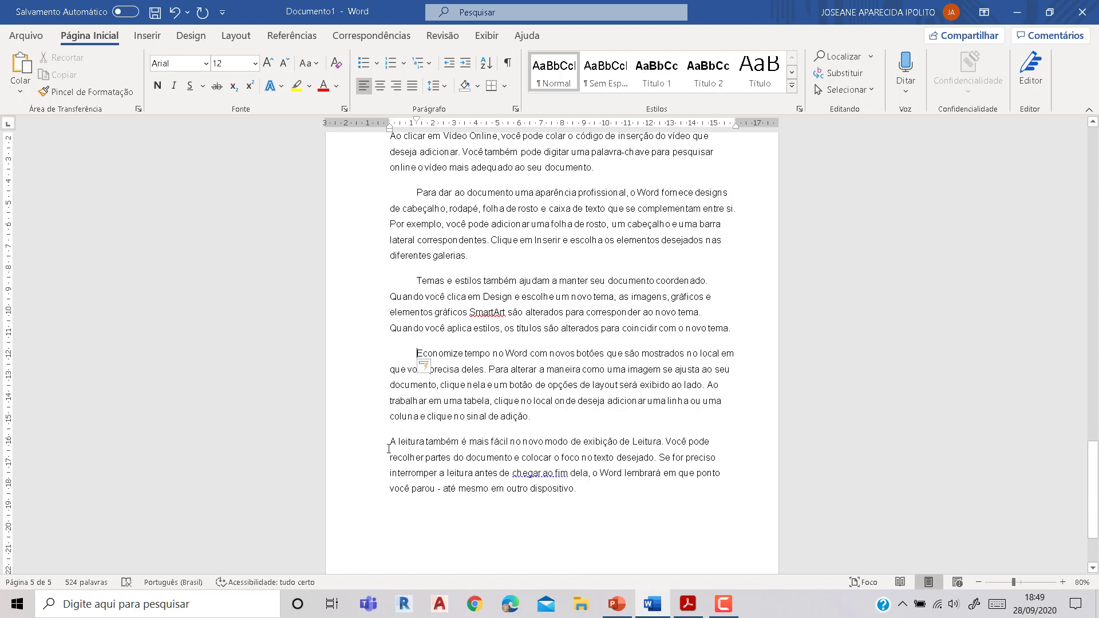
click(389, 447)
key(Tab)
scroll(482, 344, up, 2)
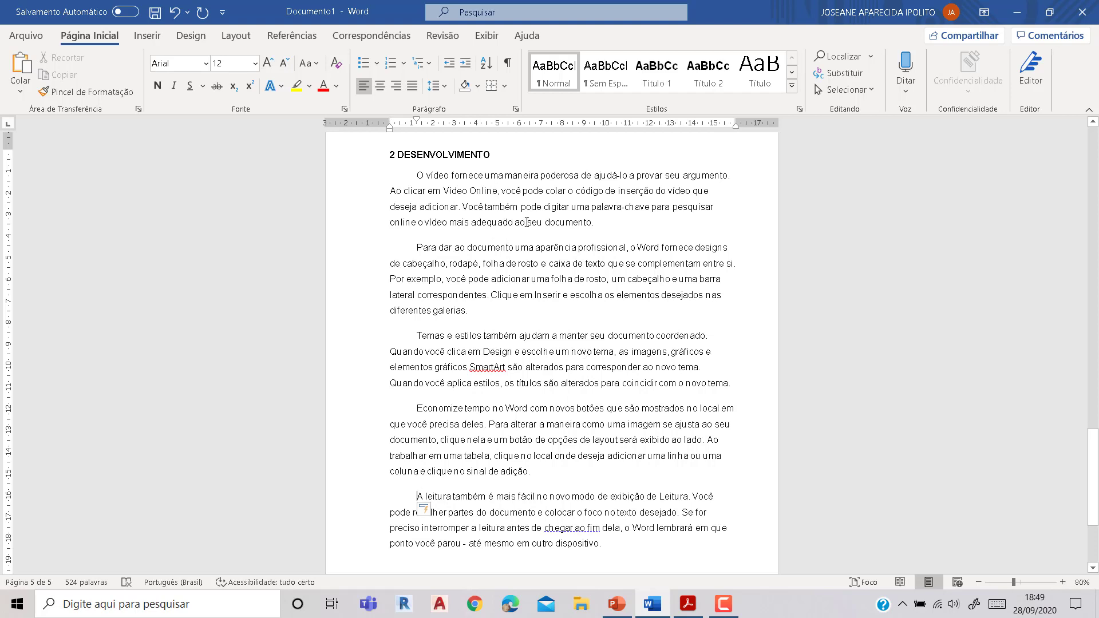
- Insert a page break after the last paragraph of "2 DESENVOLVIMENTO" to start a new page
scroll(545, 444, down, 2)
scroll(643, 495, down, 4)
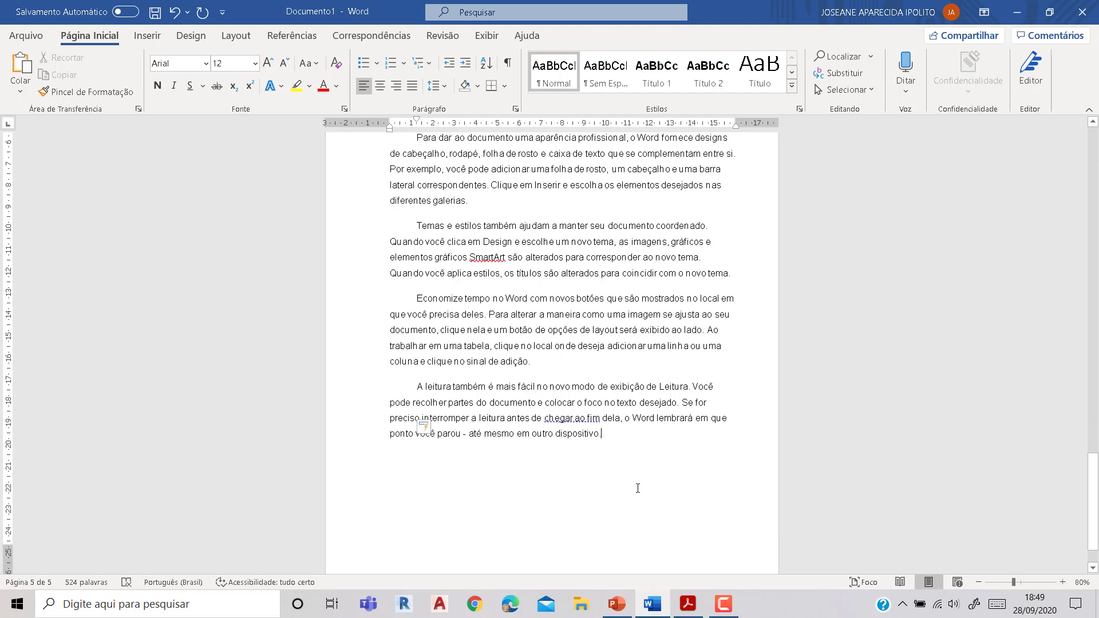
click(642, 487)
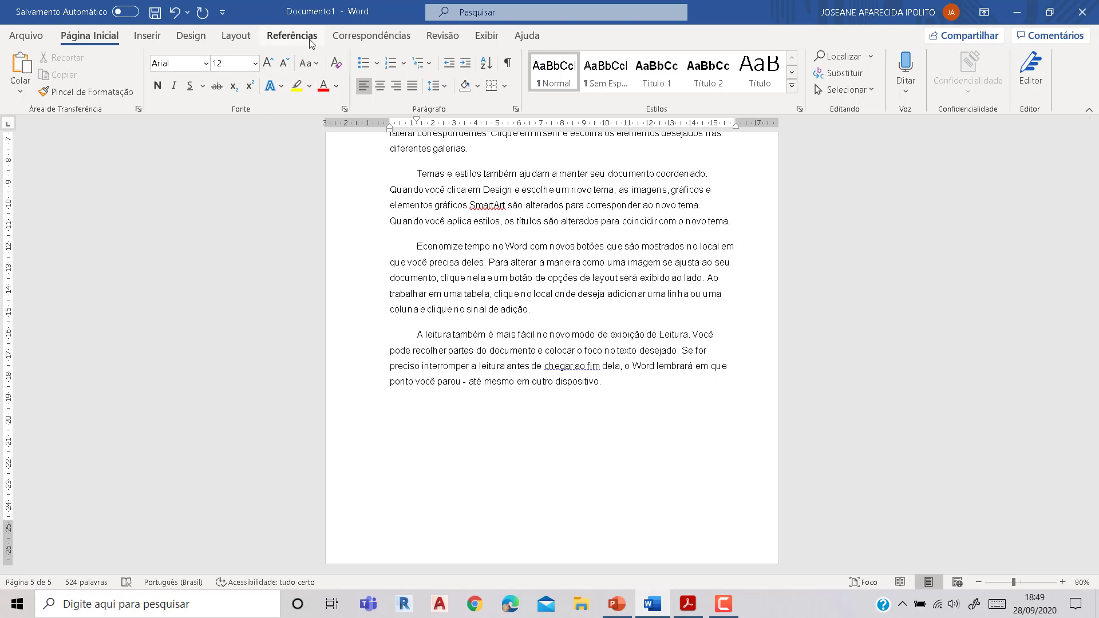
click(235, 35)
click(186, 56)
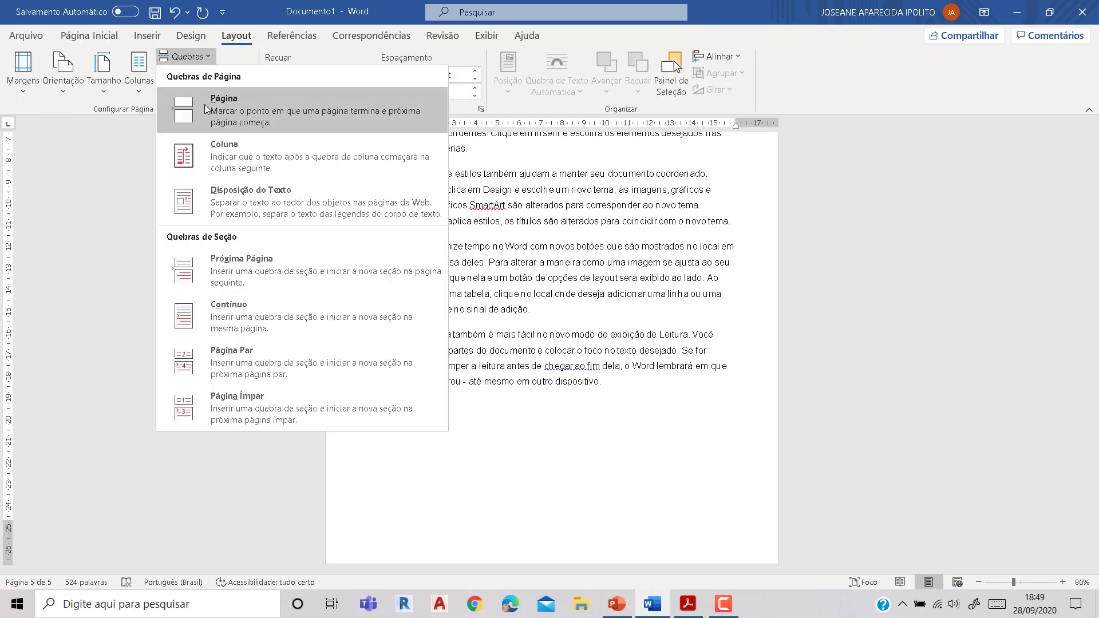
click(223, 167)
scroll(609, 305, up, 2)
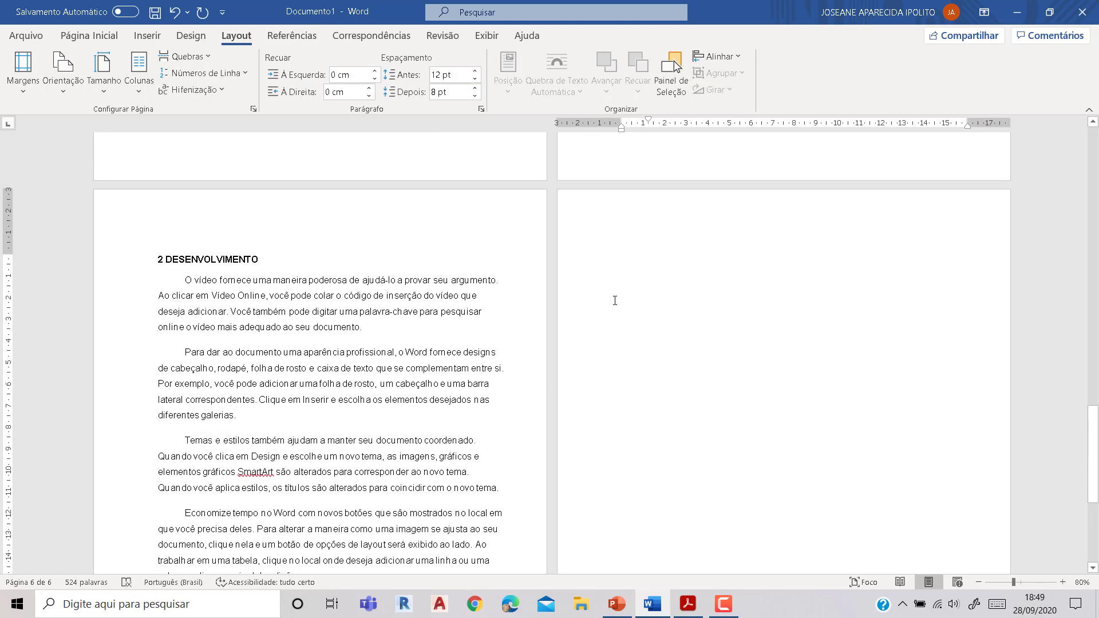
- Enter the heading "3 CONCLUSÃO" on the new page and assign it table-of-contents level Nível 1
text(3 CONCLUSÃO)
click(292, 35)
click(84, 56)
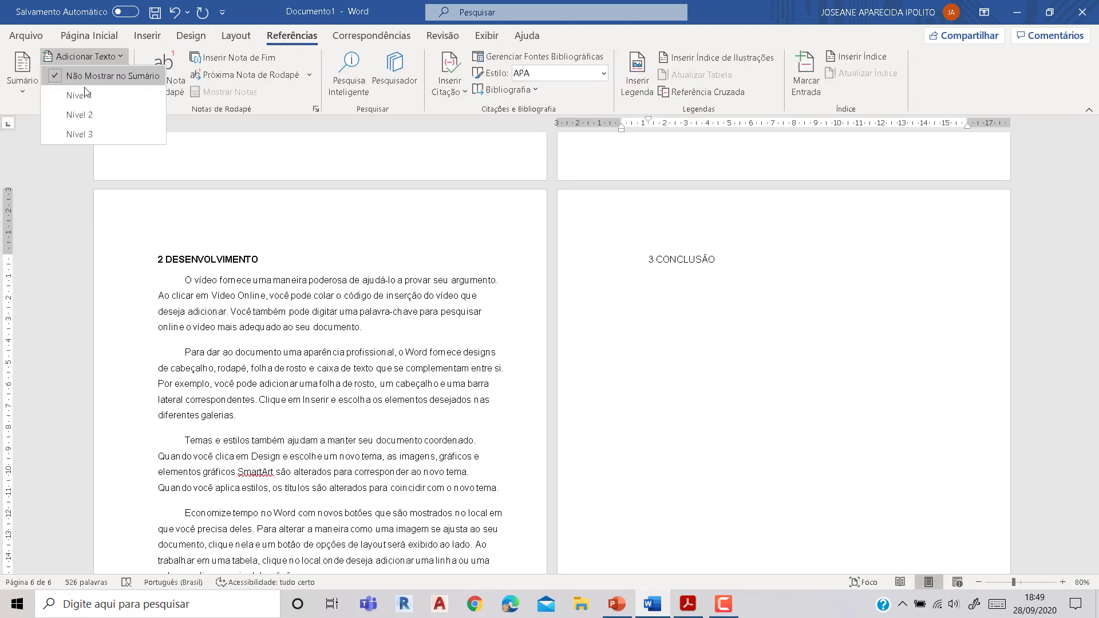
click(83, 95)
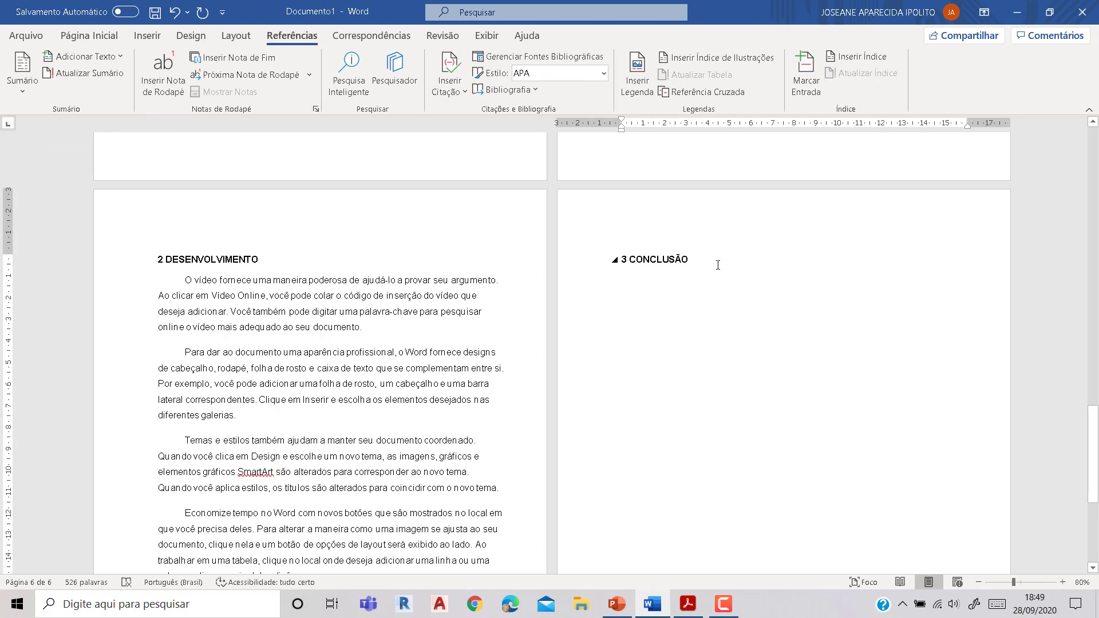
- Add space before the paragraph below "3 CONCLUSÃO" and generate three sample paragraphs there with =RAND(3)
click(90, 35)
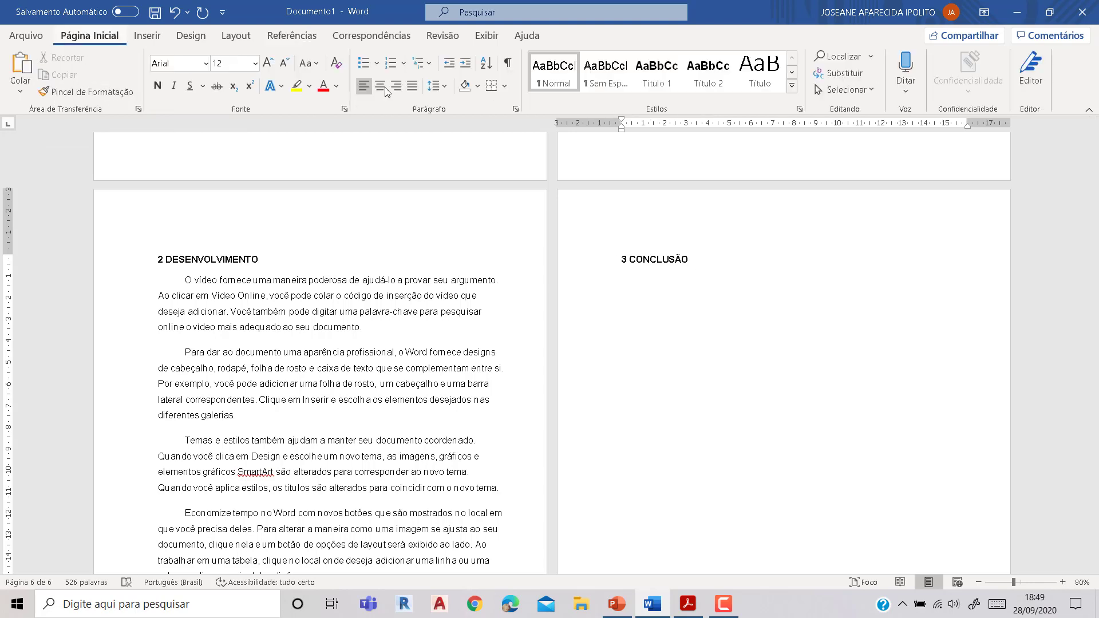
click(446, 84)
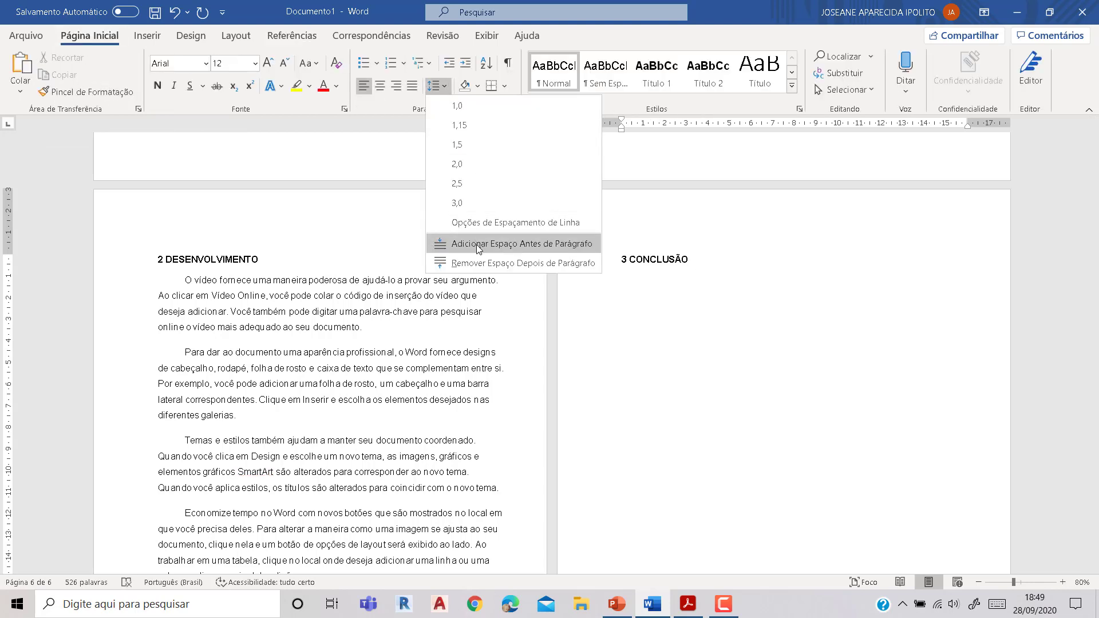
click(623, 282)
text(T)
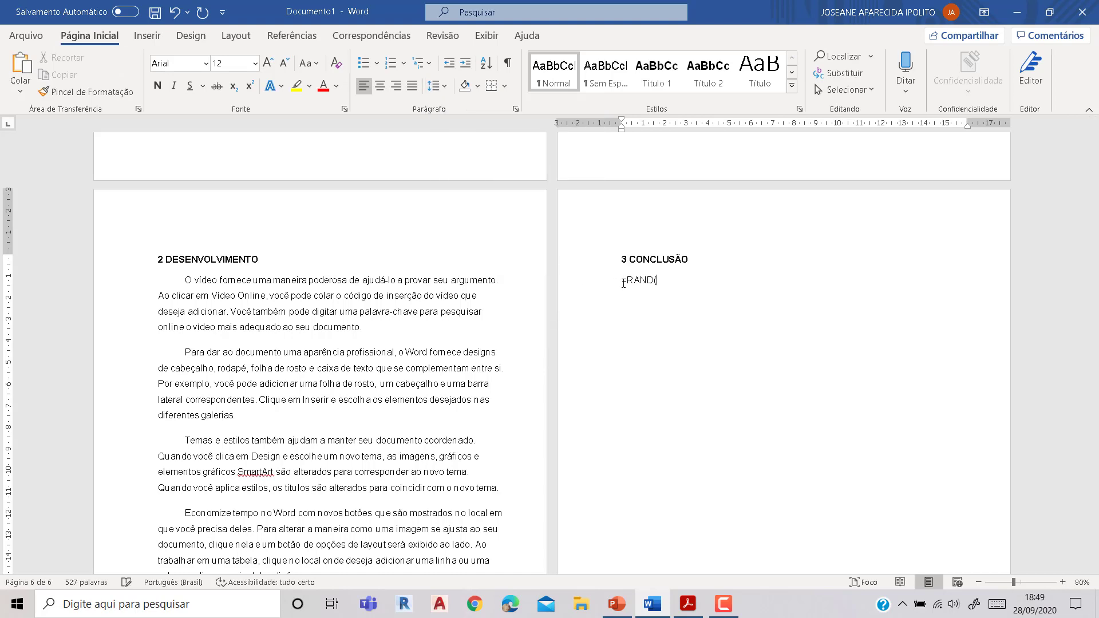
text(RAND(3))
key(Return)
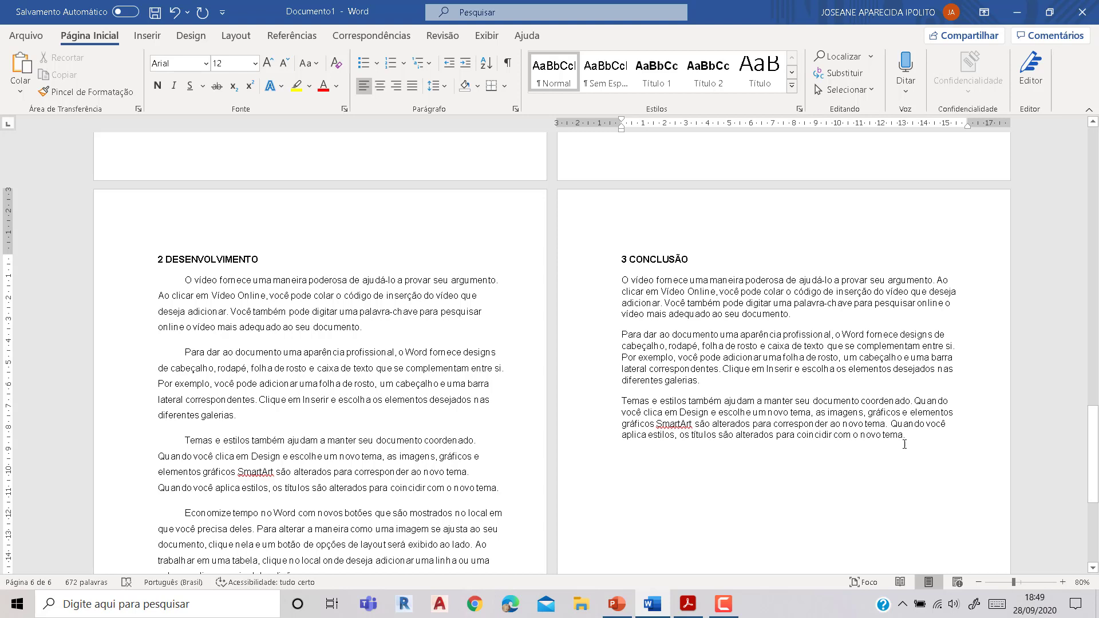
- Copy the body text formatting from "2 DESENVOLVIMENTO" to the three paragraphs under "3 CONCLUSÃO" with the Format Painter
drag(910, 440, 842, 401)
click(320, 367)
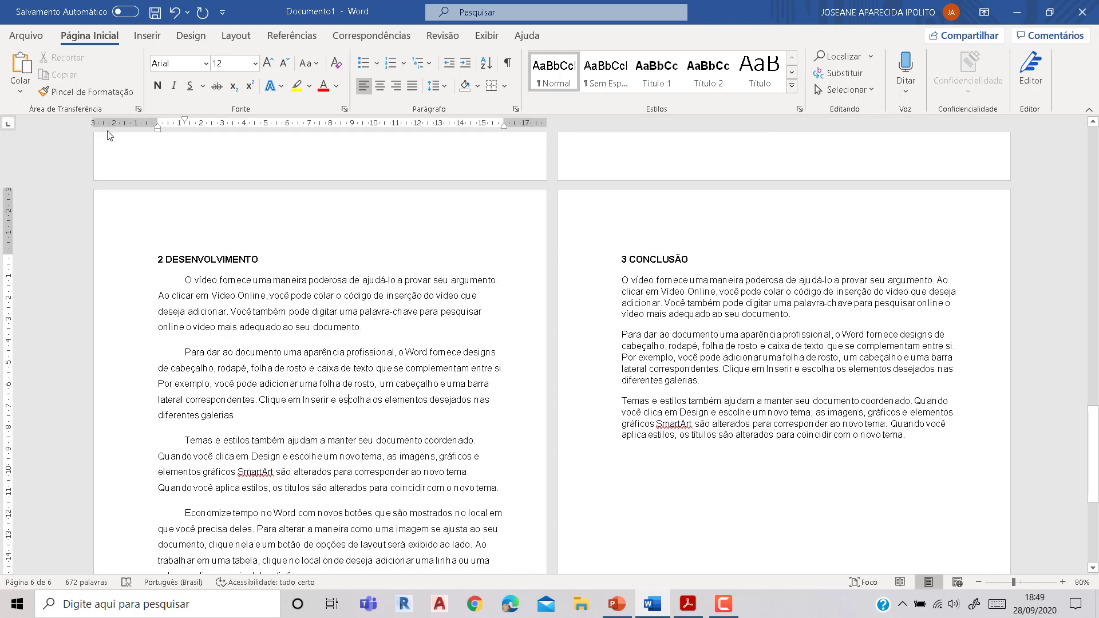
click(94, 93)
mouse_move(912, 440)
mouse_down()
mouse_move(691, 339)
mouse_move(622, 276)
mouse_up()
click(687, 438)
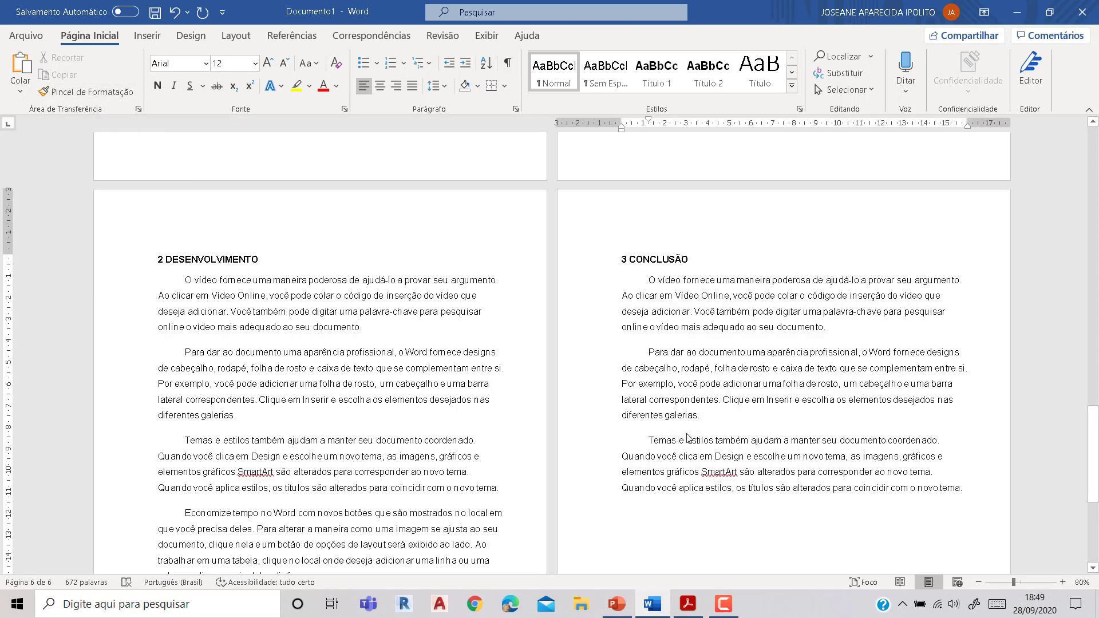
scroll(822, 430, down, 1)
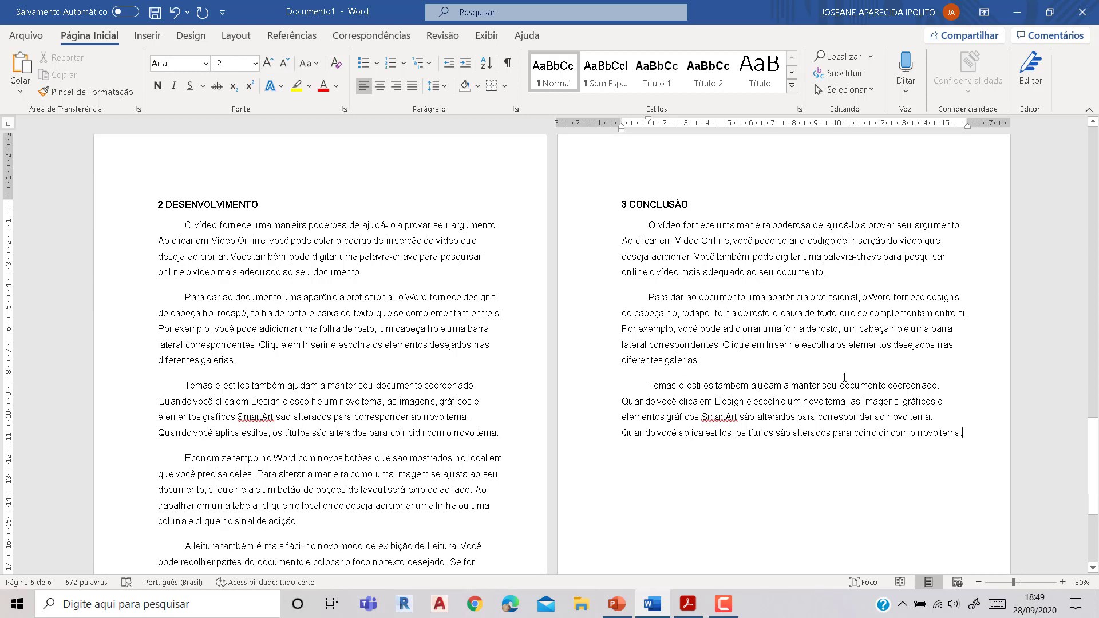
scroll(709, 439, up, 10)
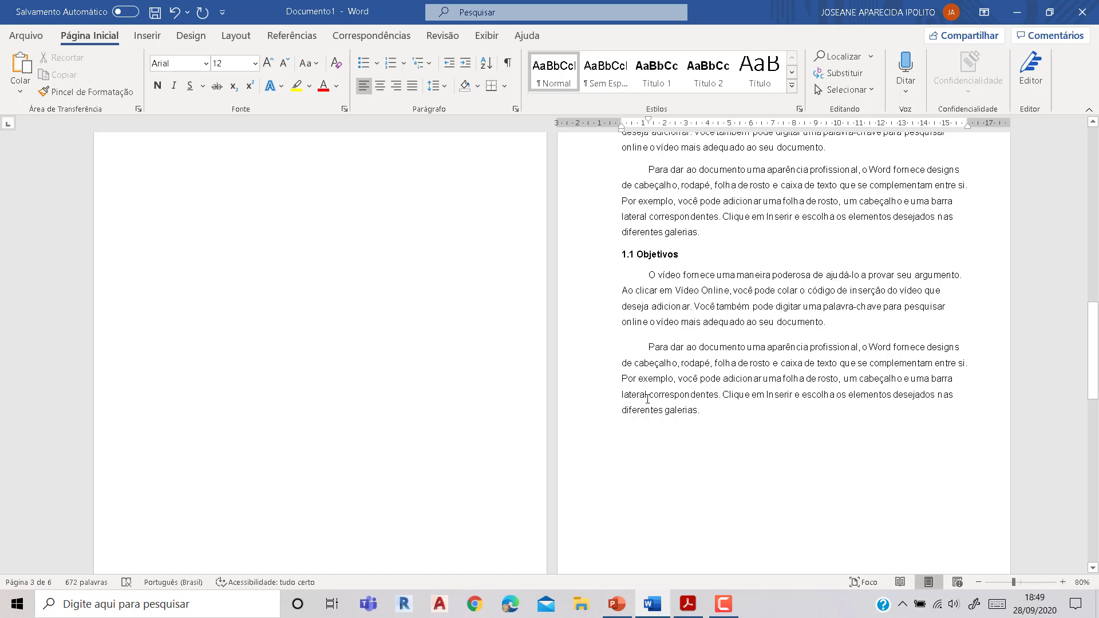
key(ctrl+a)
scroll(649, 400, up, 9)
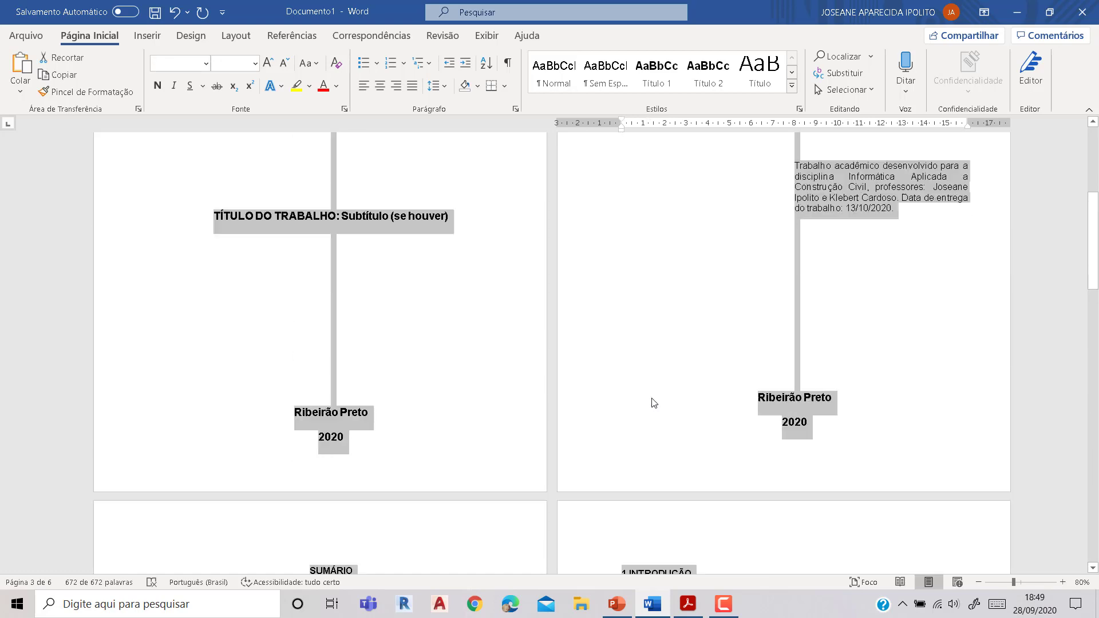
scroll(654, 403, down, 4)
click(652, 461)
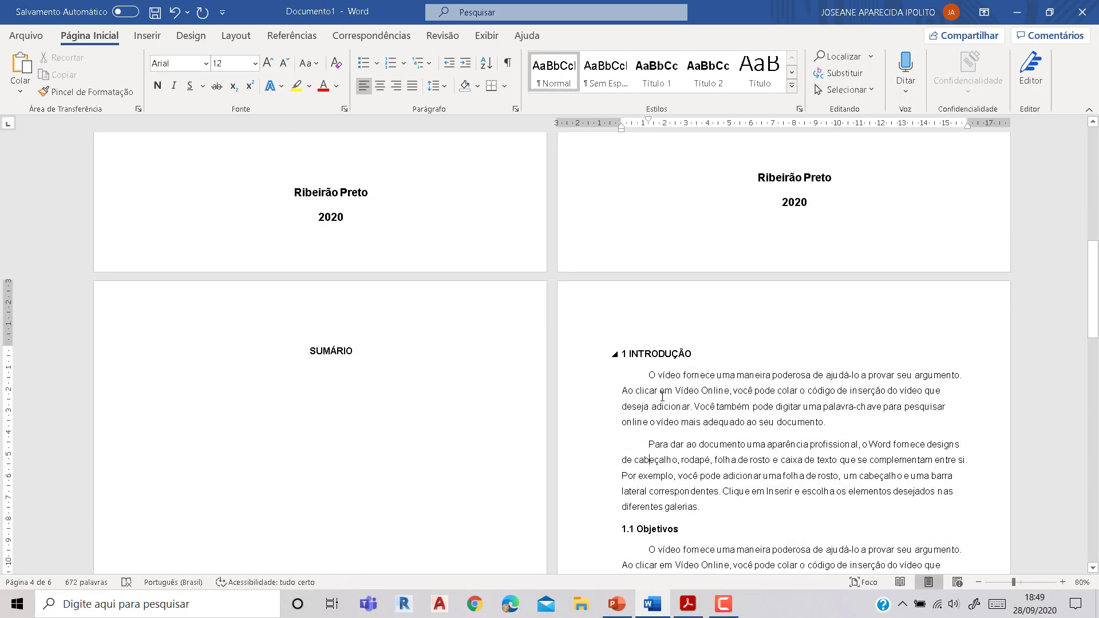
- Justify the body paragraphs under "1 INTRODUÇÃO" and "1.1 Objetivos"
drag(628, 353, 708, 506)
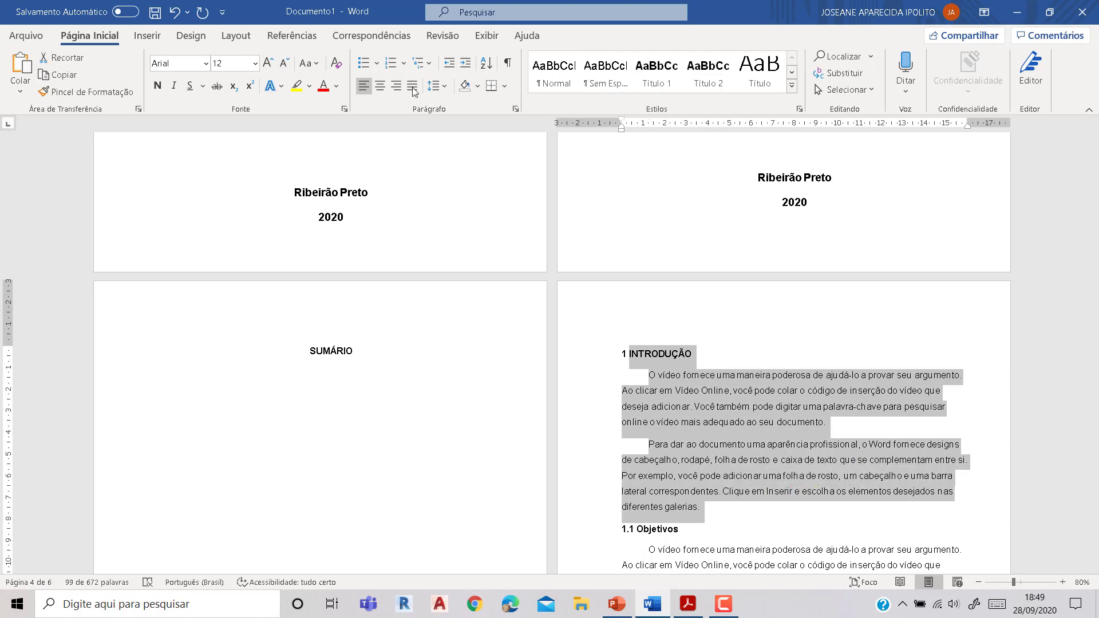
click(413, 87)
scroll(702, 422, down, 5)
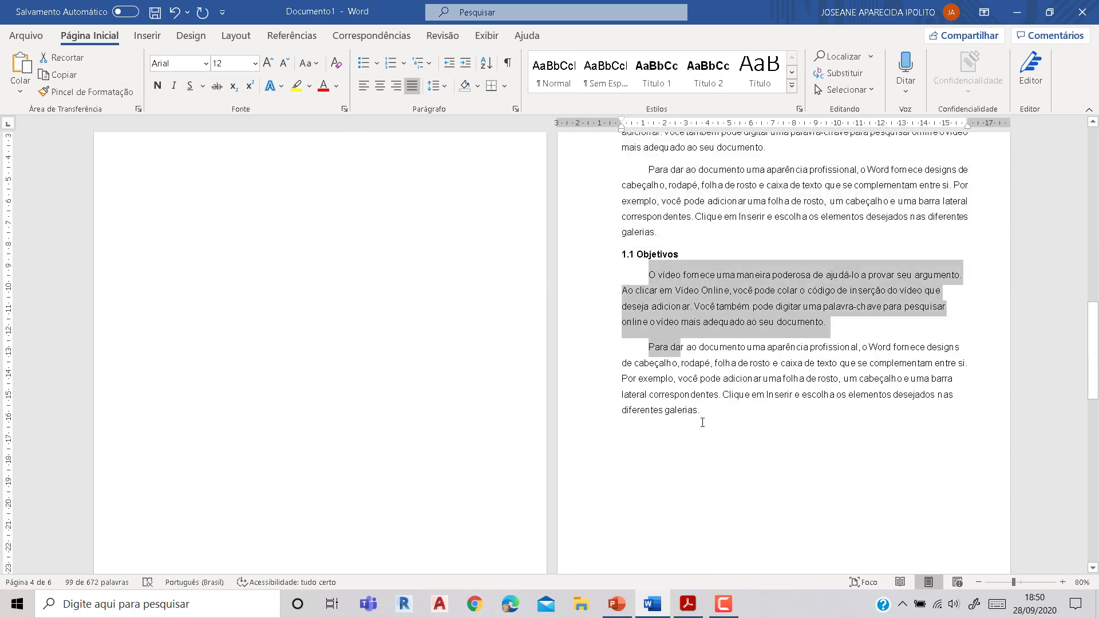
scroll(694, 387, down, 1)
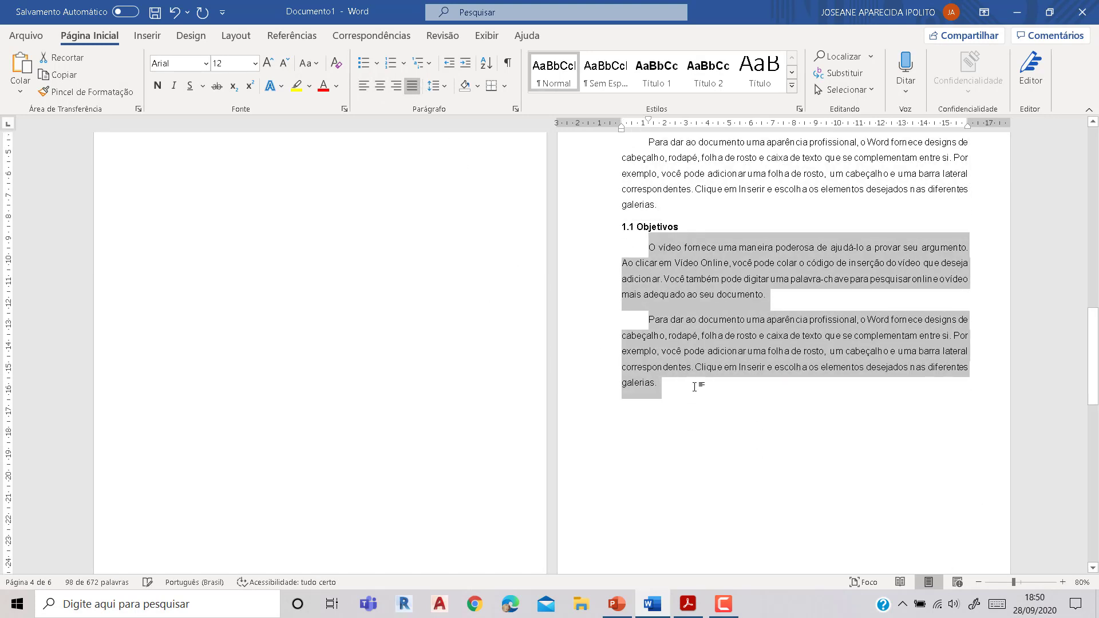
- Justify all body paragraphs under "2 DESENVOLVIMENTO" and "3 CONCLUSÃO"
scroll(694, 387, down, 10)
drag(187, 202, 393, 401)
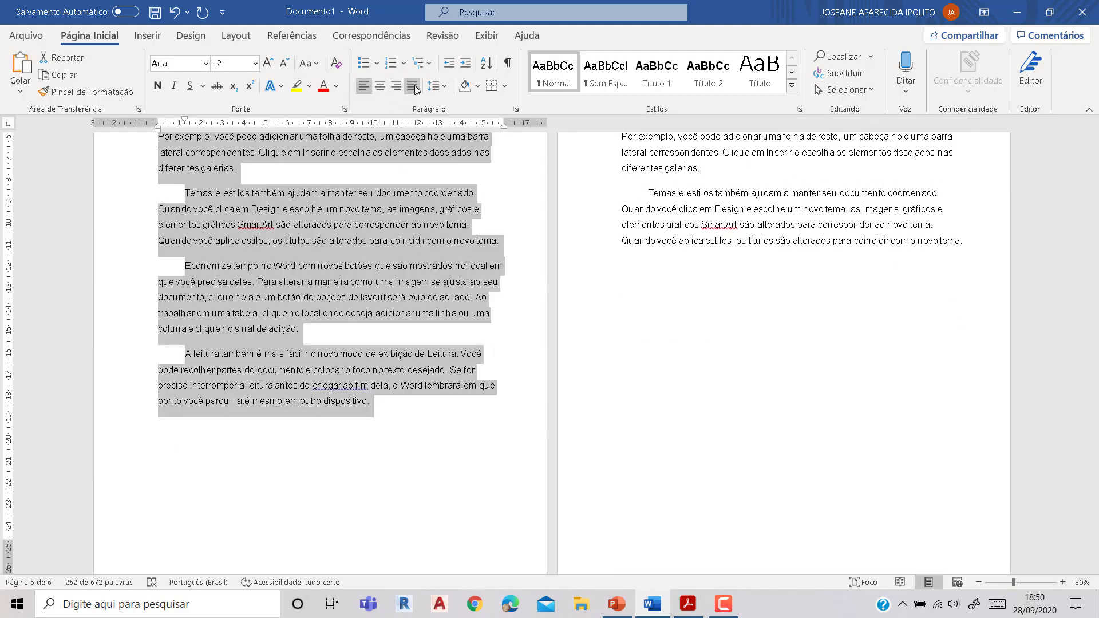
click(411, 86)
scroll(641, 216, up, 5)
drag(649, 255, 965, 465)
click(412, 86)
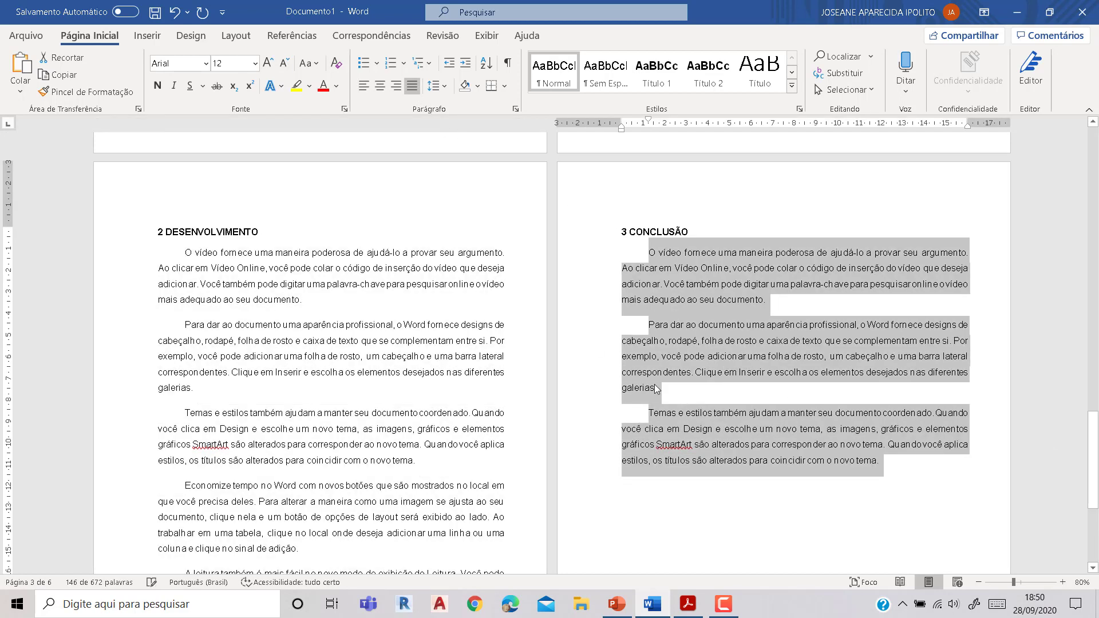
- Add an empty line after the last paragraph of "3 CONCLUSÃO" and insert a page break there
click(910, 463)
scroll(910, 463, down, 3)
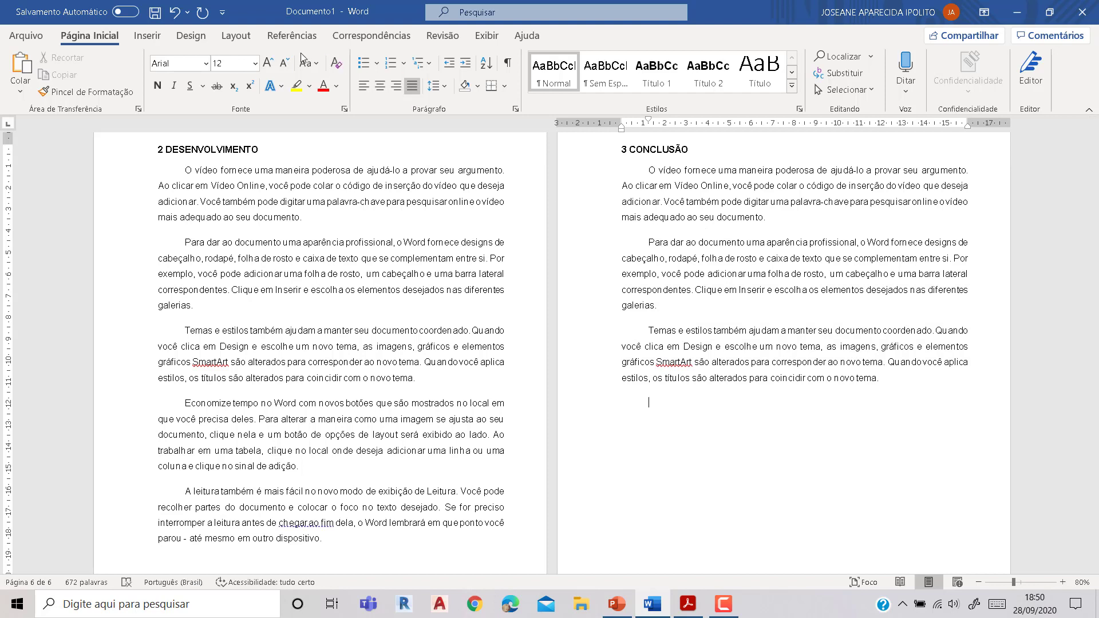
click(232, 37)
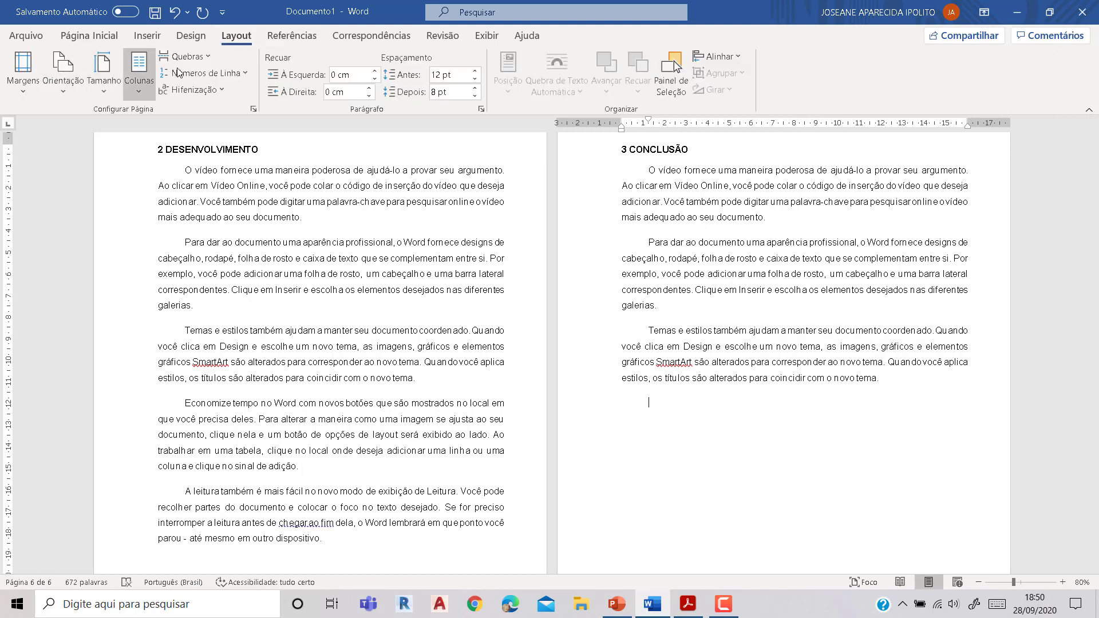
click(185, 56)
click(261, 135)
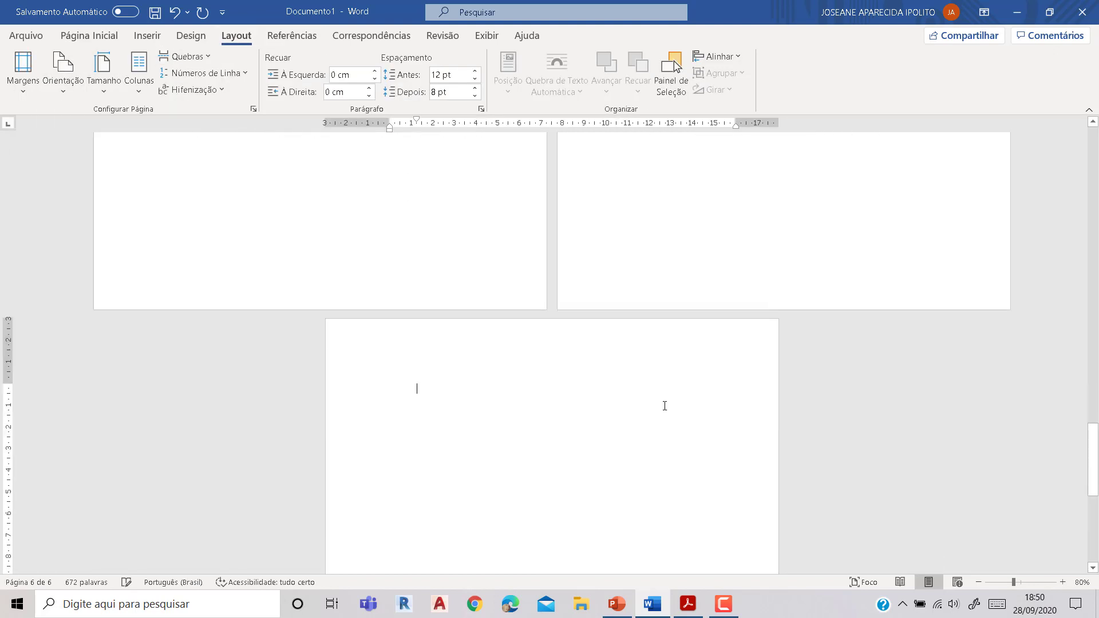
- Enter the title "REFERENCIAS" on the new last page and center it
text(REFERENCIAS)
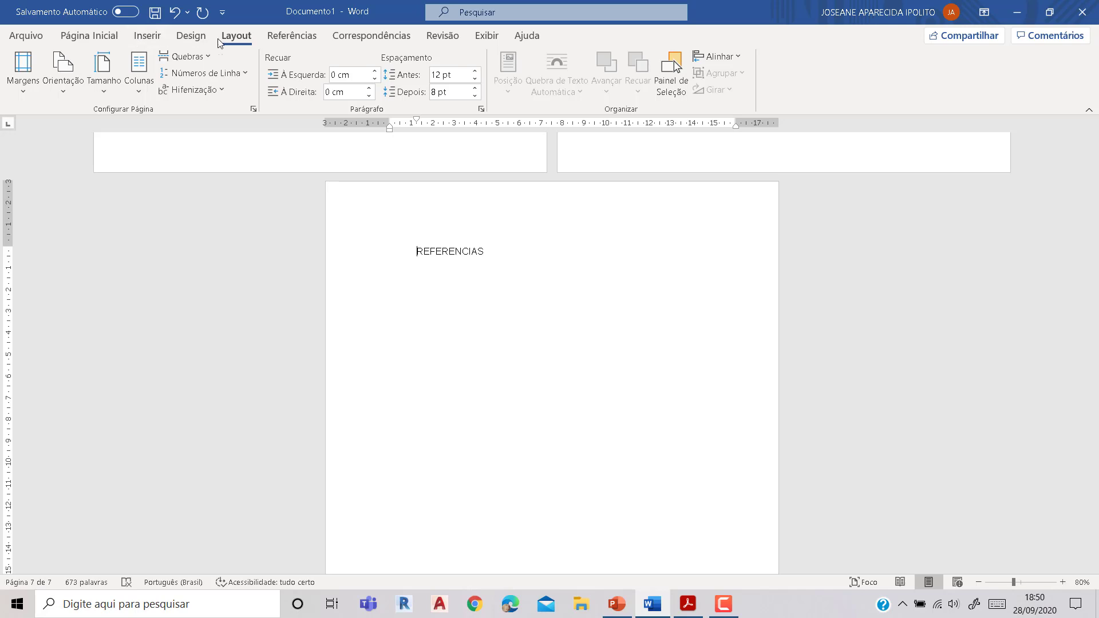
click(91, 35)
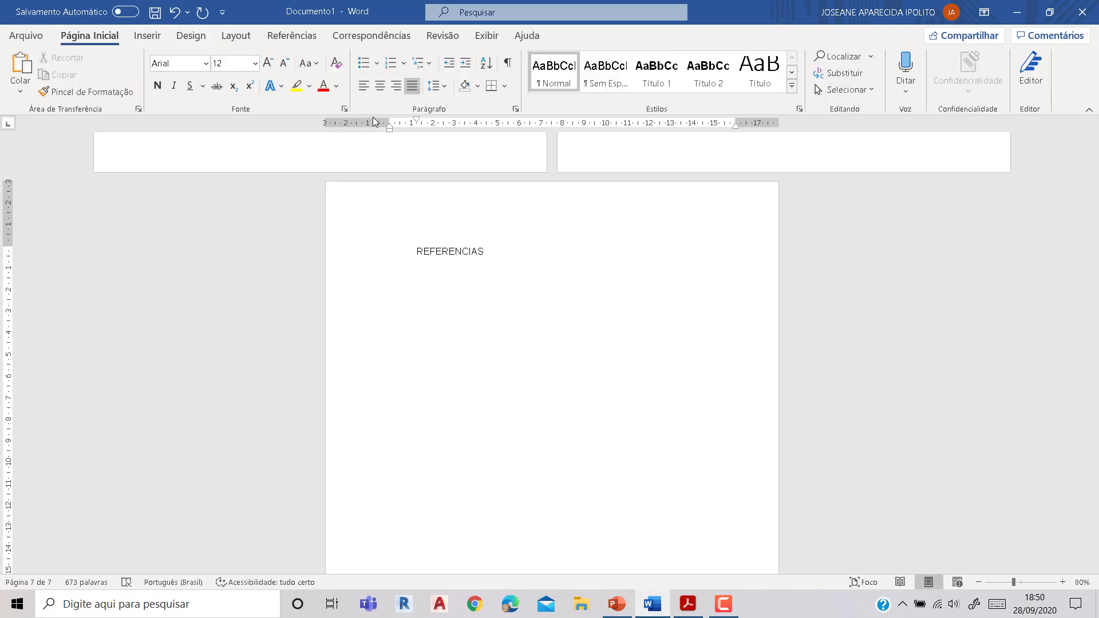
click(380, 86)
- Switch to the TCC manual PDF in Acrobat Reader and look up section 2.1.16 on references, viewing one full page at a time
click(689, 604)
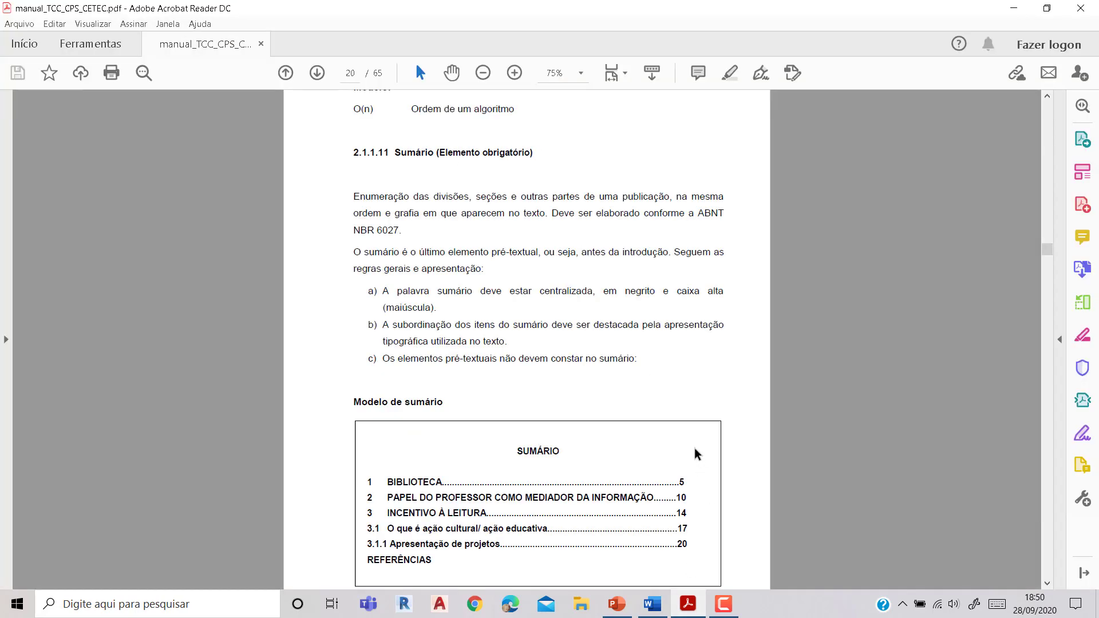
scroll(697, 454, down, 15)
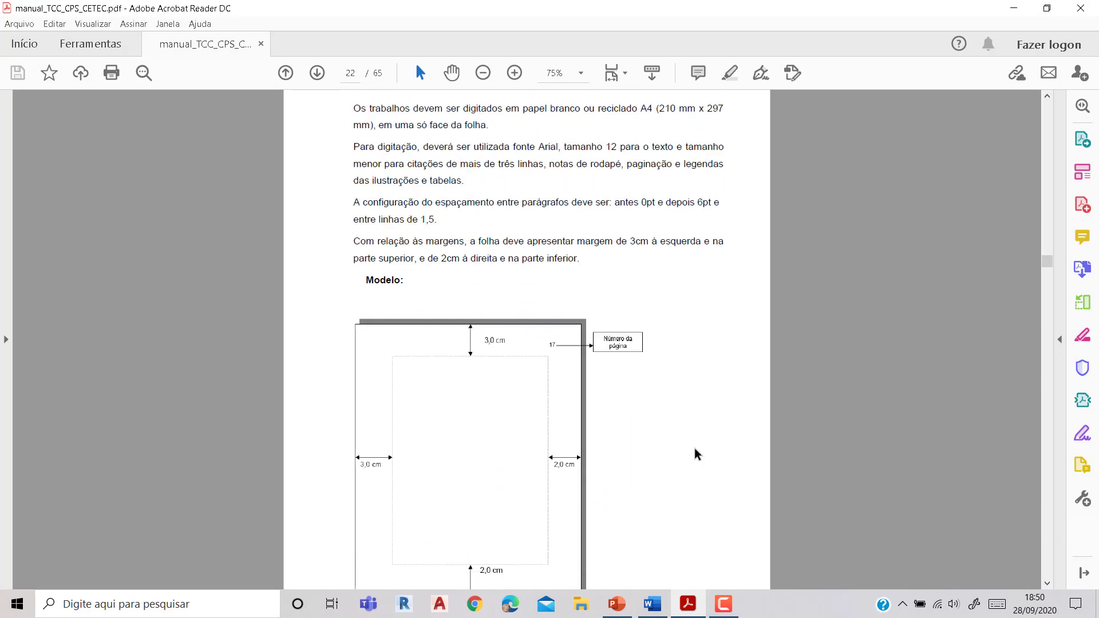
scroll(697, 454, down, 15)
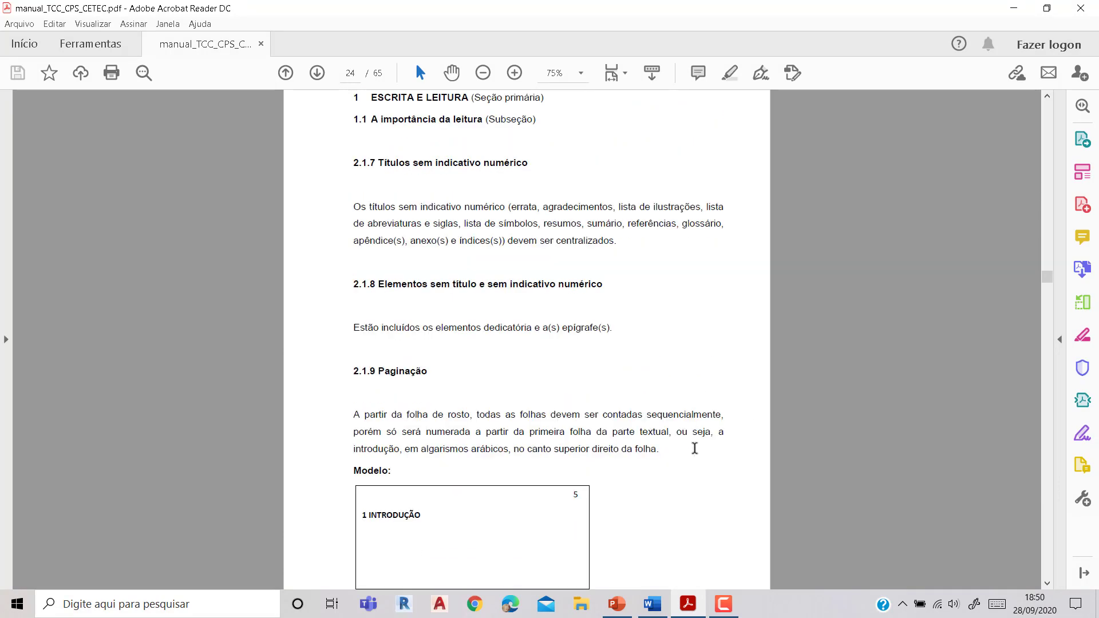
scroll(696, 451, down, 15)
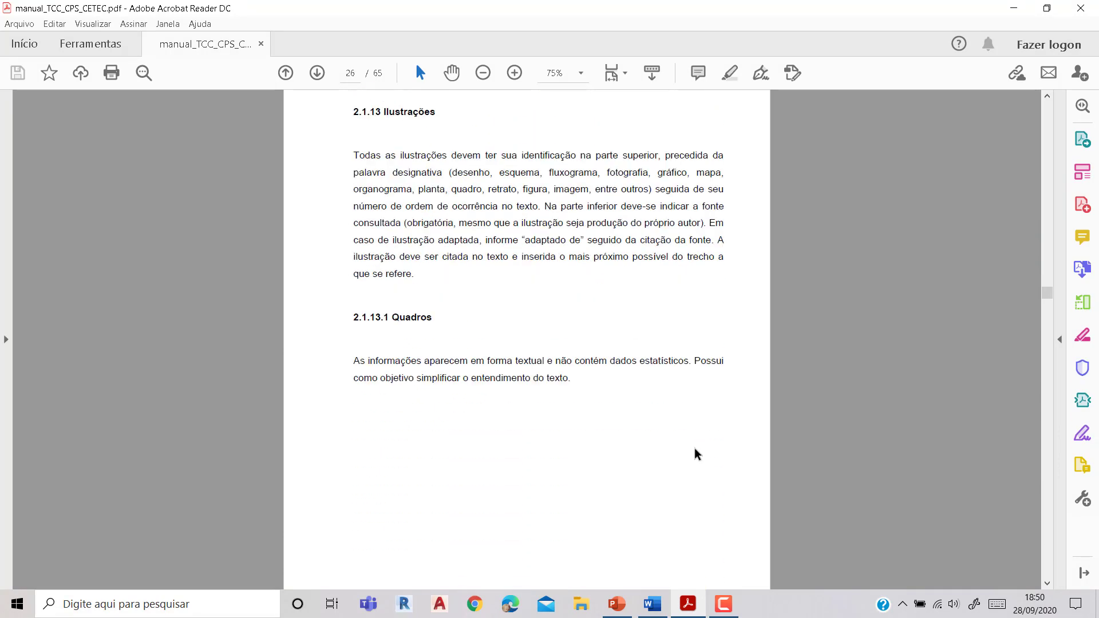
scroll(696, 454, down, 15)
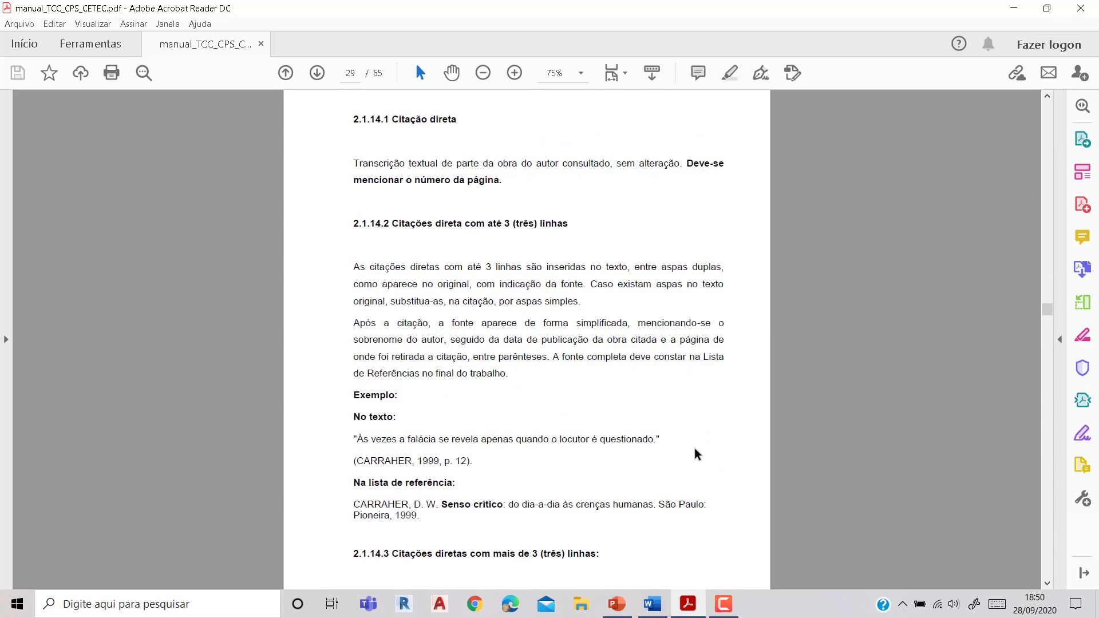
click(625, 72)
click(641, 116)
scroll(624, 232, down, 10)
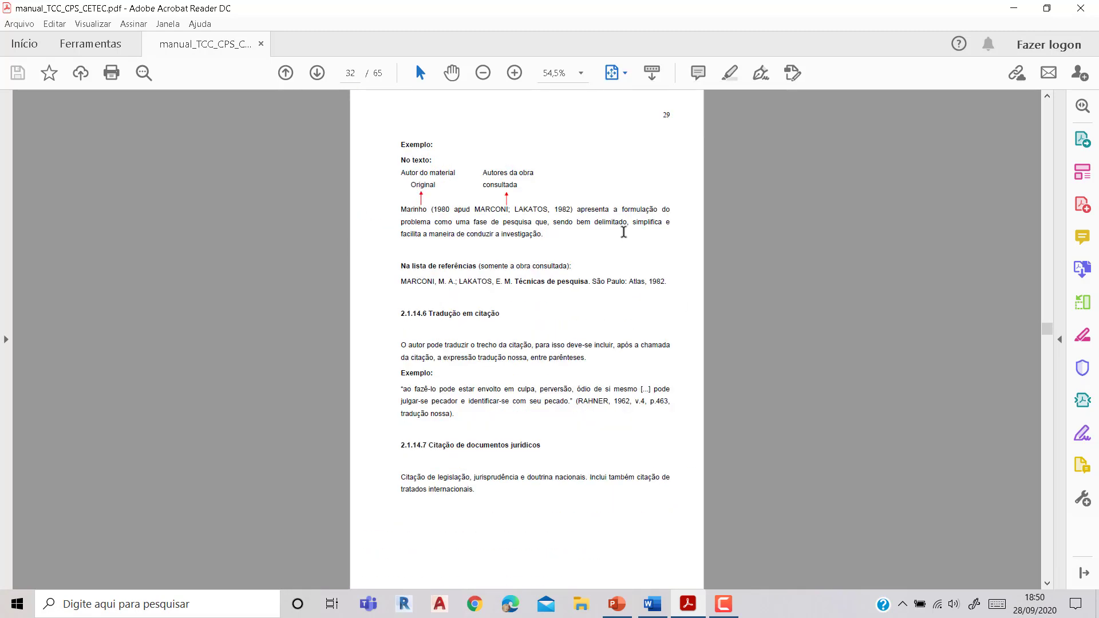
scroll(624, 232, down, 4)
scroll(624, 232, up, 1)
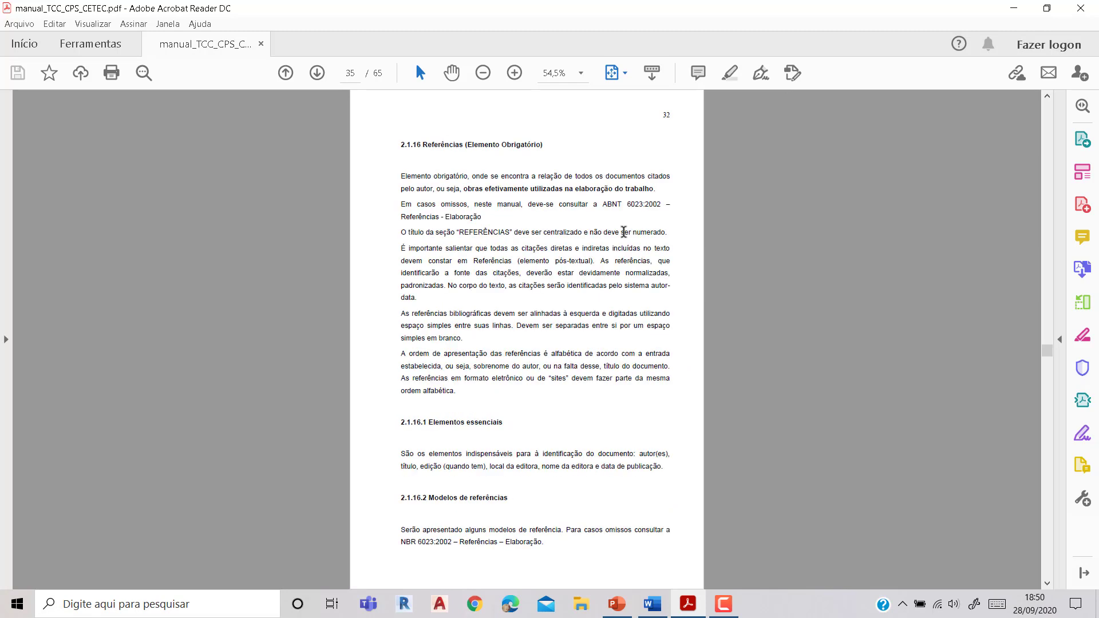
- Go back through the manual and read sections 2.1.4 to 2.1.9 on spacing, section numbering and unnumbered titles
scroll(519, 408, up, 1)
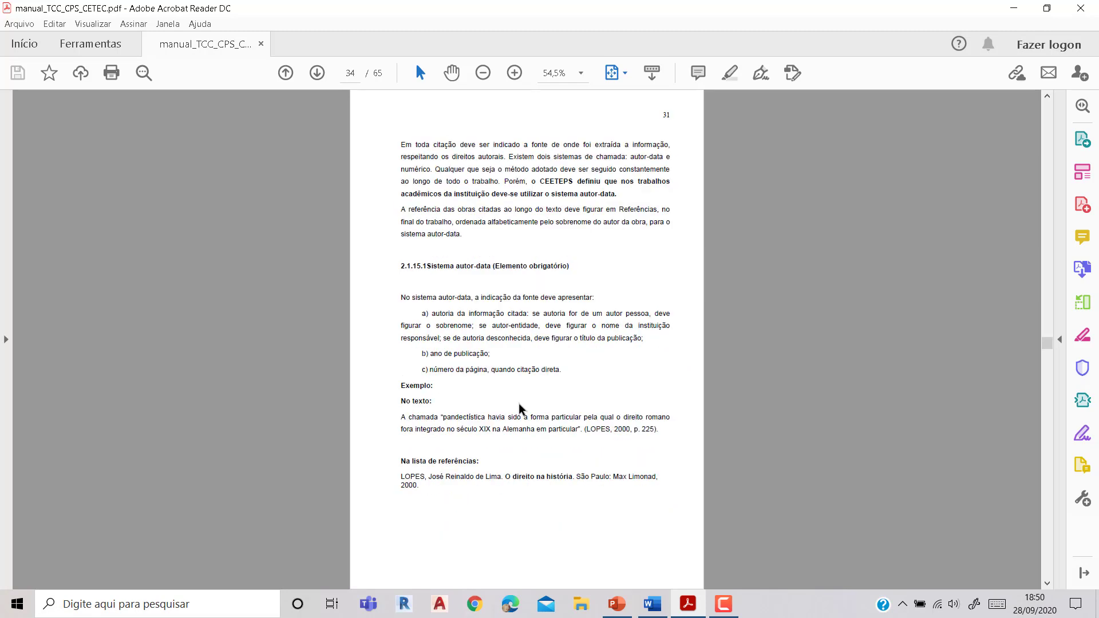
scroll(520, 408, up, 2)
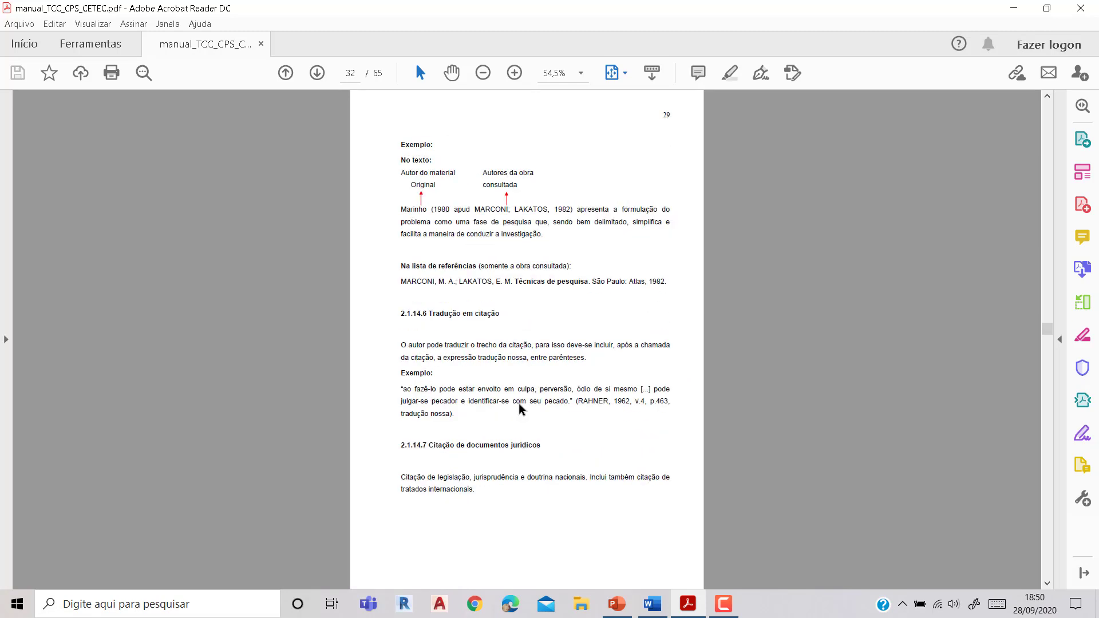
scroll(520, 408, up, 1)
scroll(520, 406, up, 3)
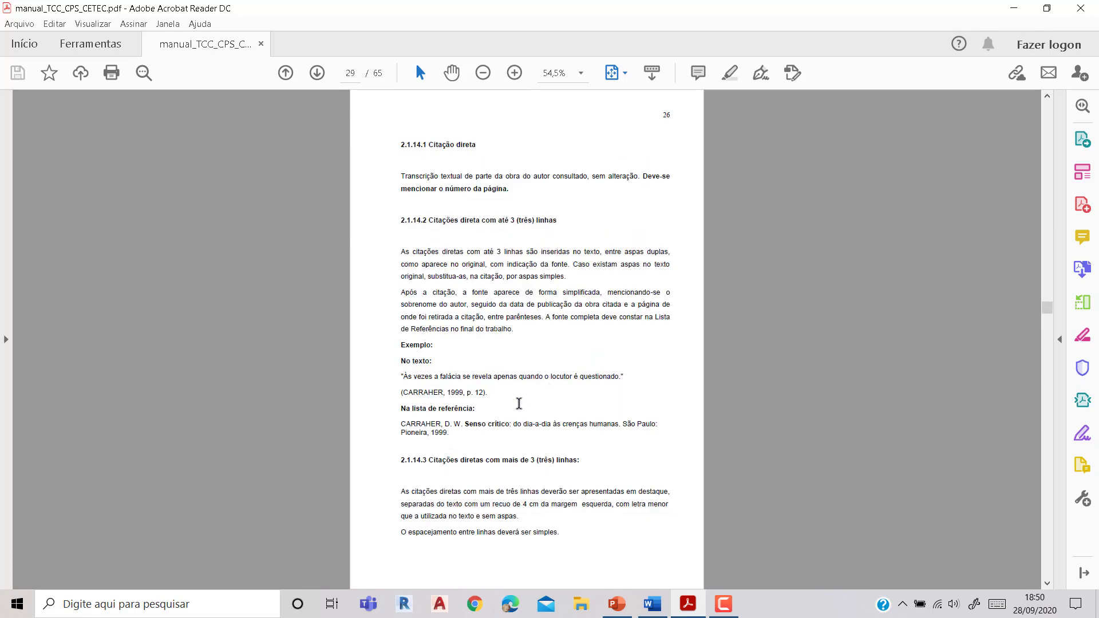
scroll(520, 407, up, 5)
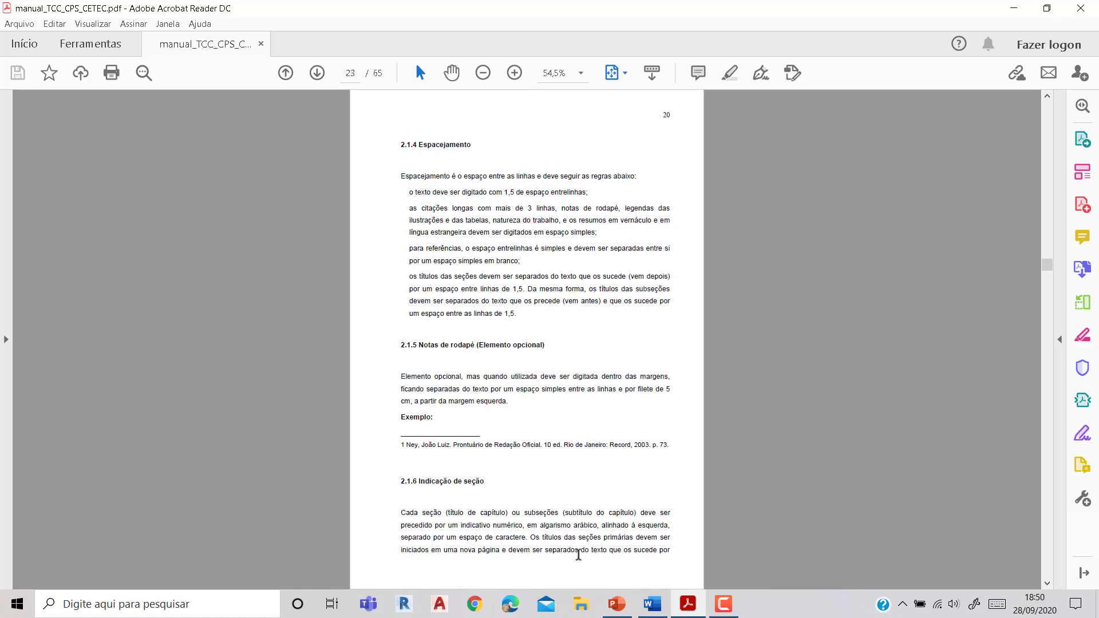
scroll(612, 558, down, 1)
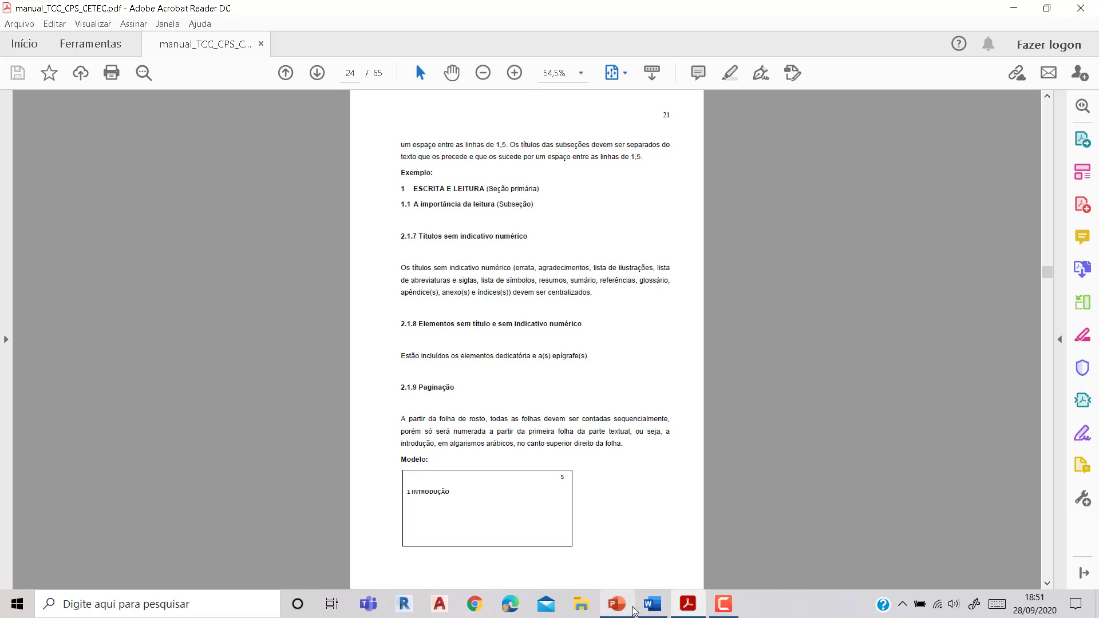
- Switch back to Word, make "REFERENCIAS" a centered level 1 table-of-contents entry, and start a left-aligned line below it
click(653, 604)
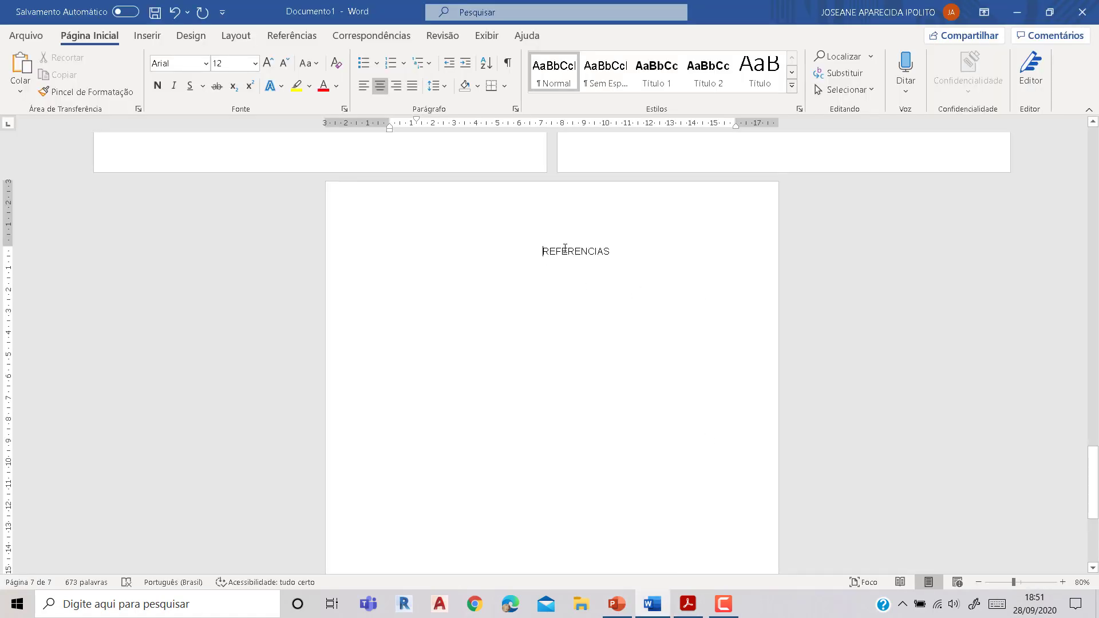
click(292, 36)
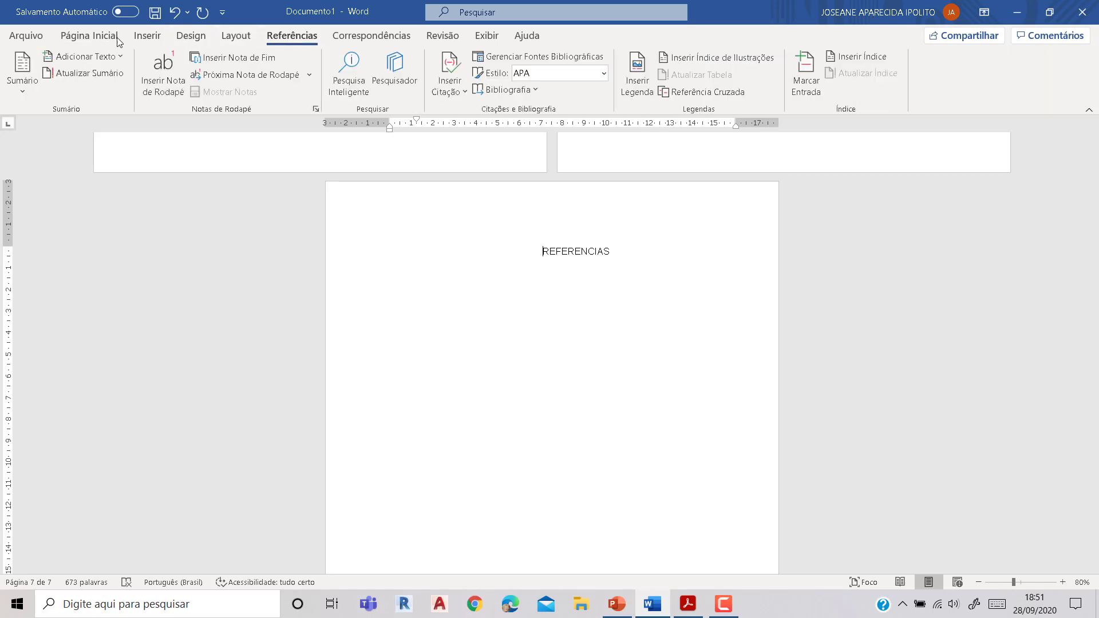
click(80, 56)
click(82, 96)
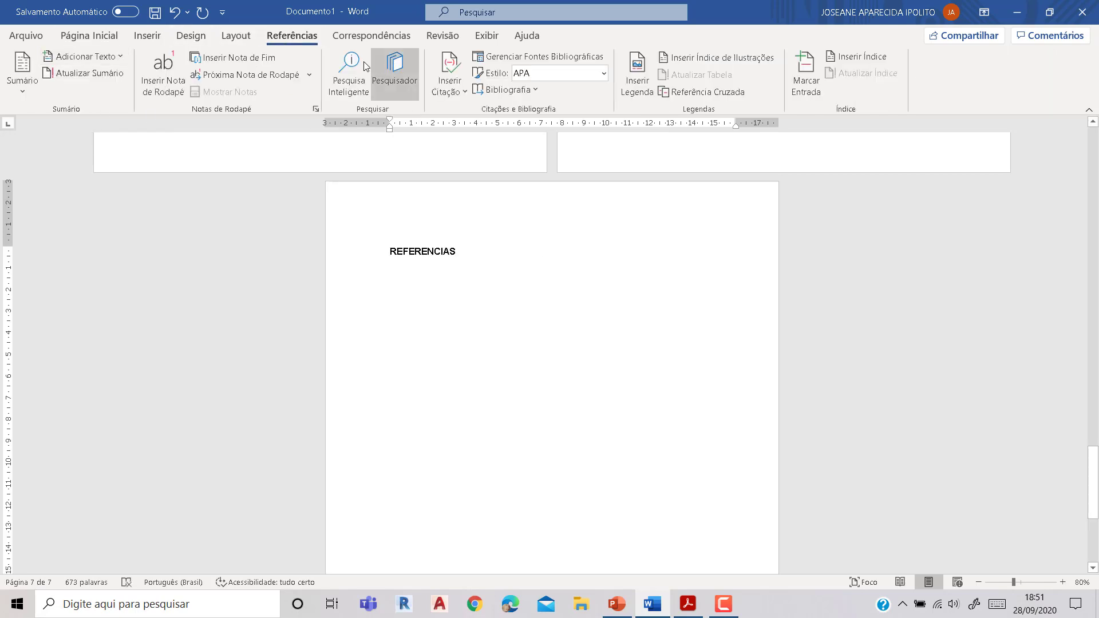
click(91, 36)
click(378, 86)
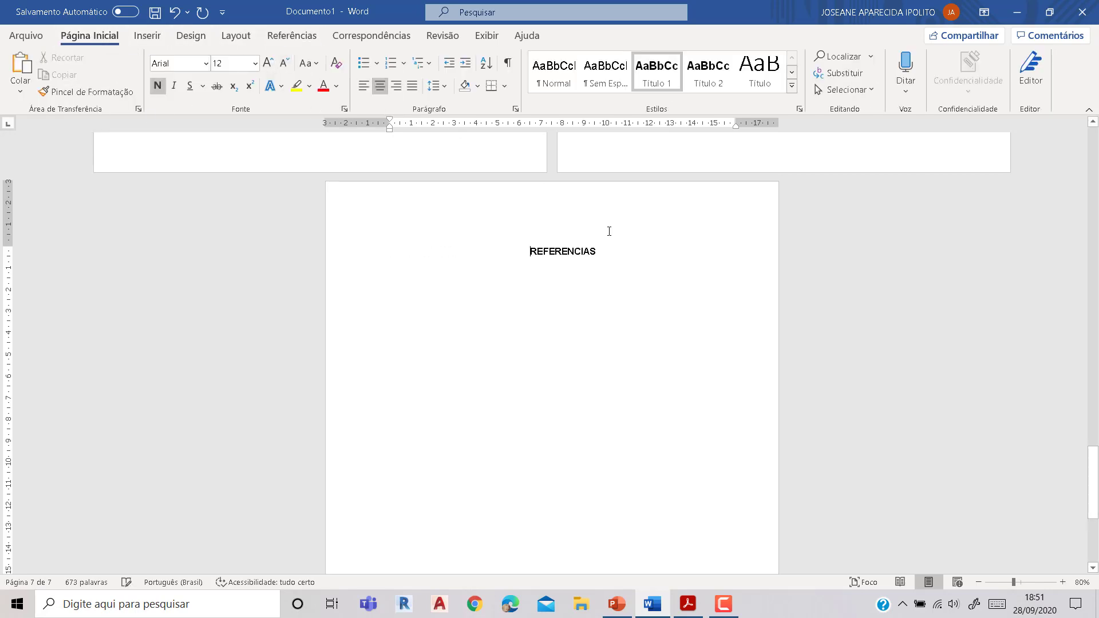
click(387, 263)
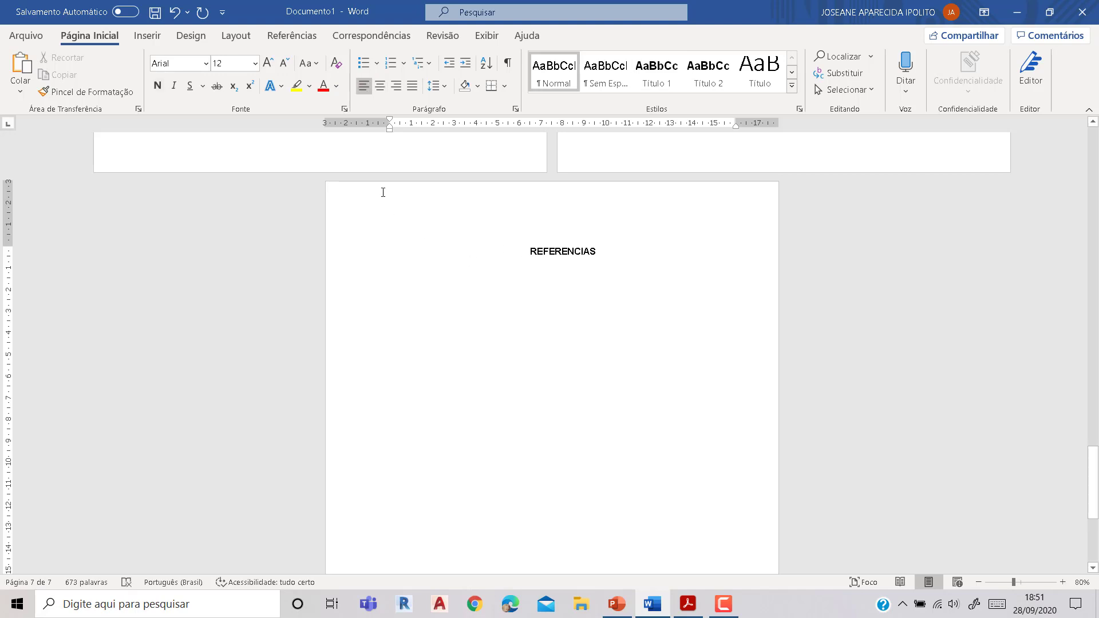
click(361, 88)
- Add an empty line below the "SUMÁRIO" title on page 3
scroll(567, 332, up, 10)
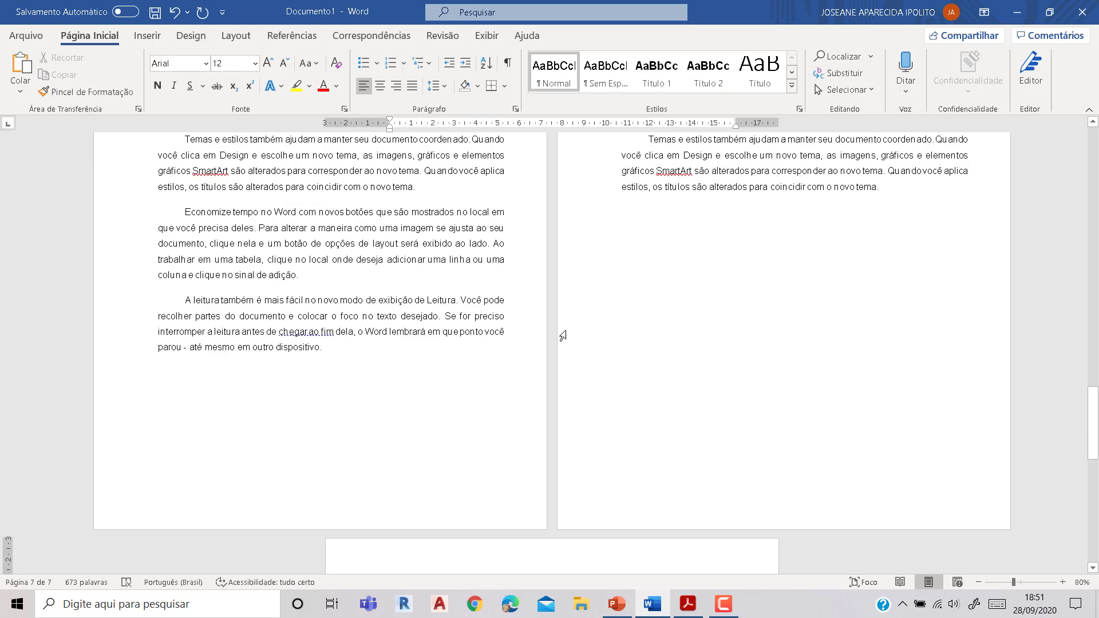
scroll(567, 336, up, 20)
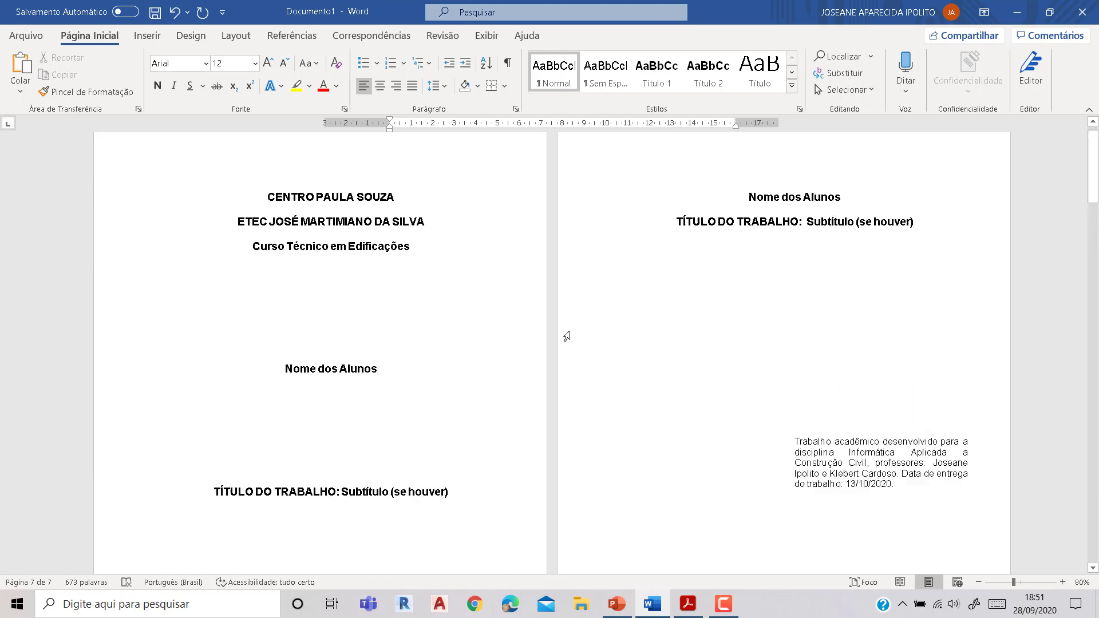
scroll(572, 327, down, 9)
click(303, 391)
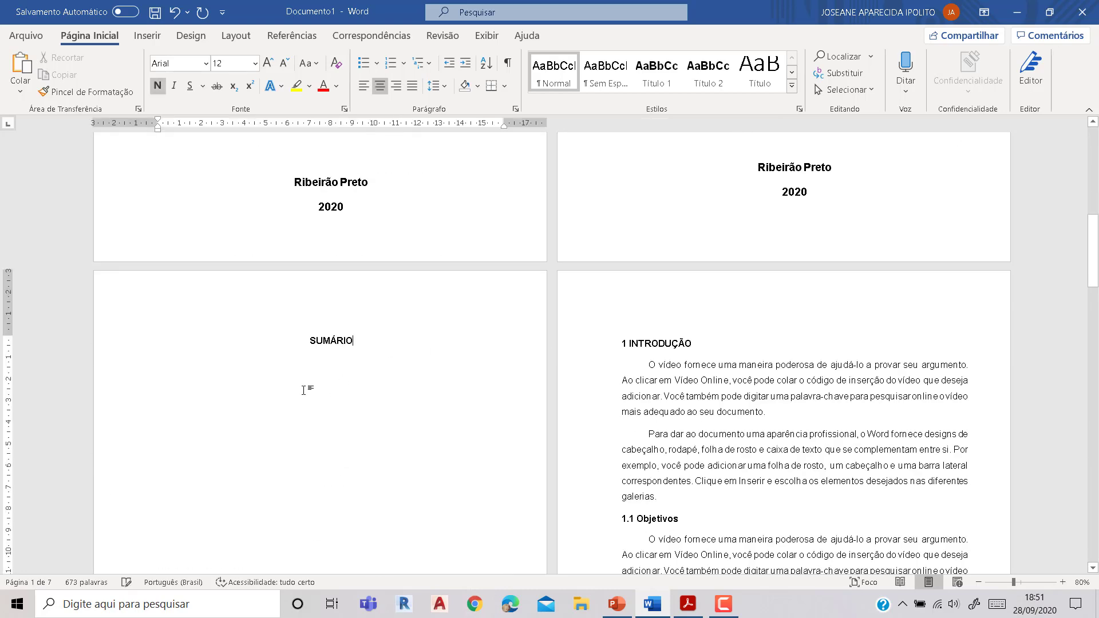
key(Return)
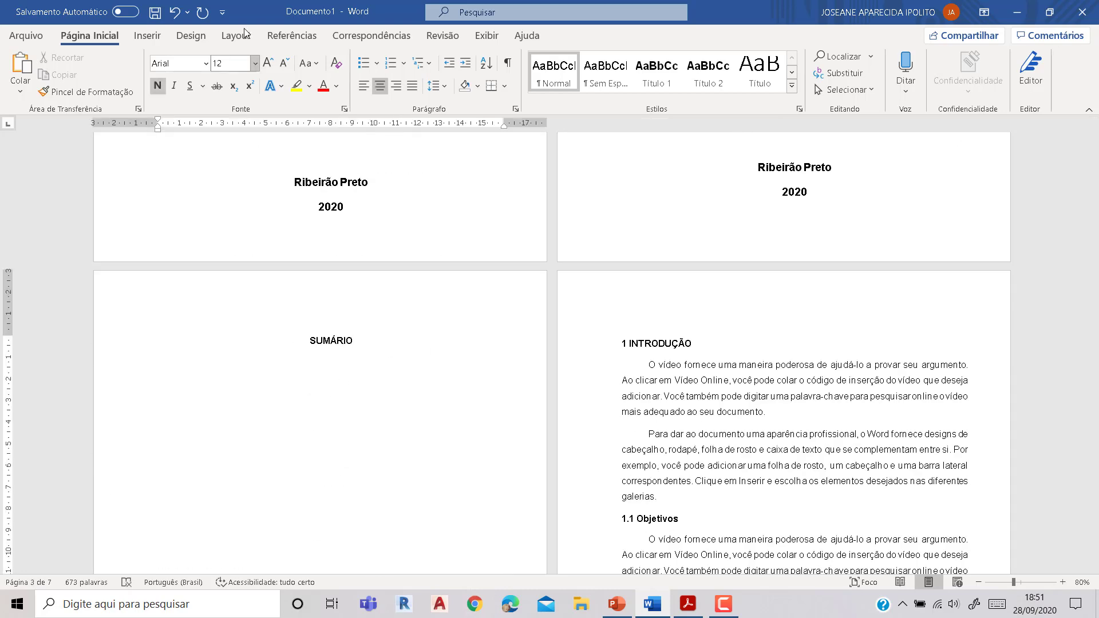
- Insert the "Sumário Automático 1" table of contents below the "SUMÁRIO" title
click(284, 35)
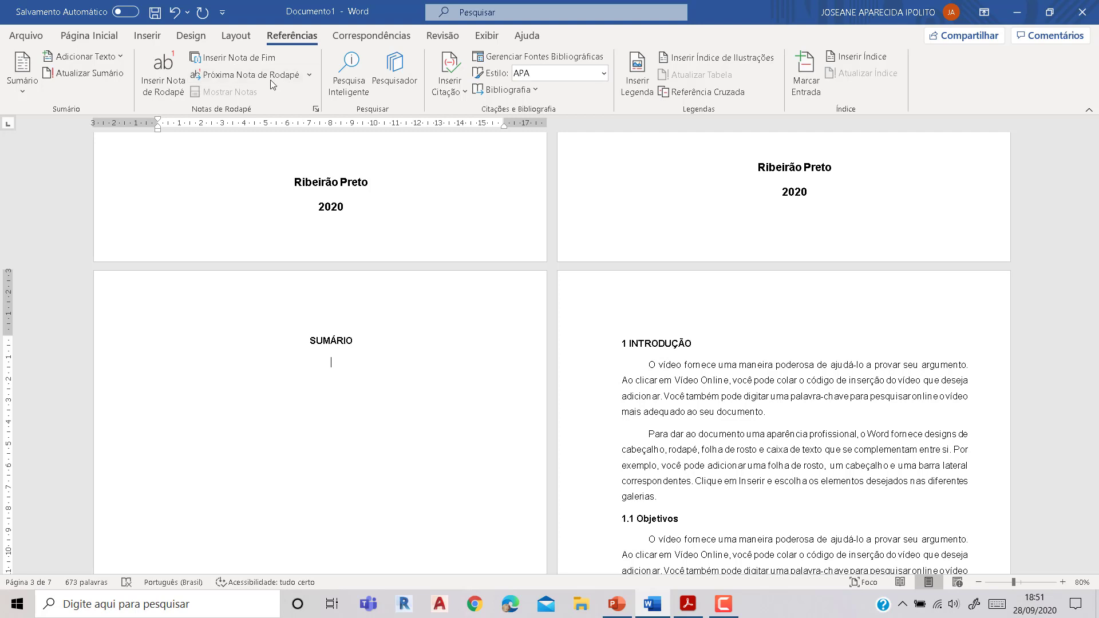
click(122, 54)
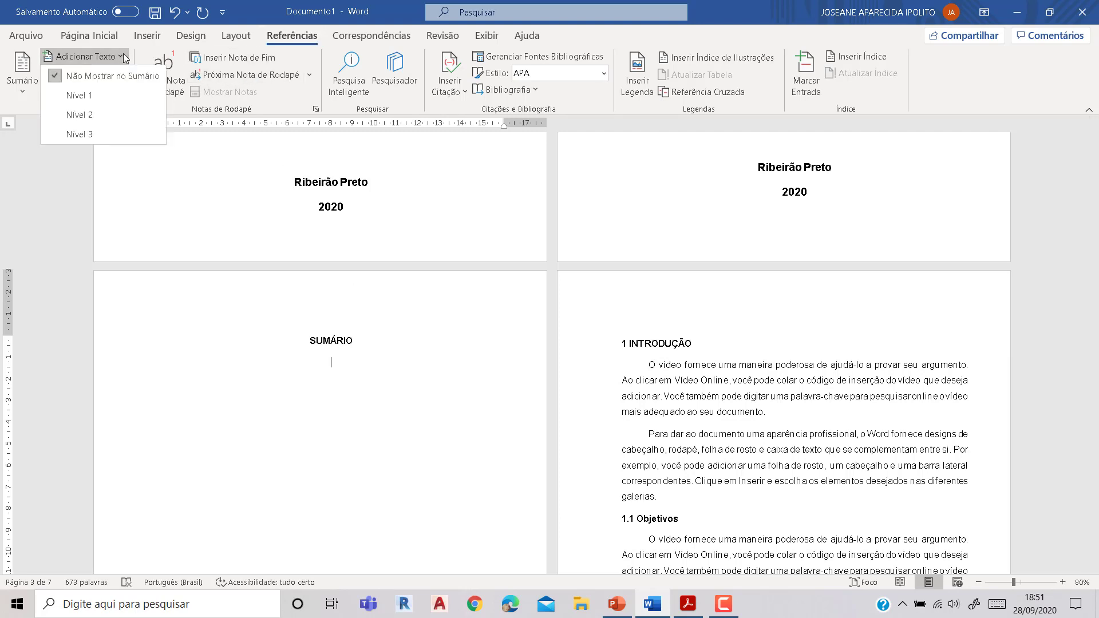
click(122, 54)
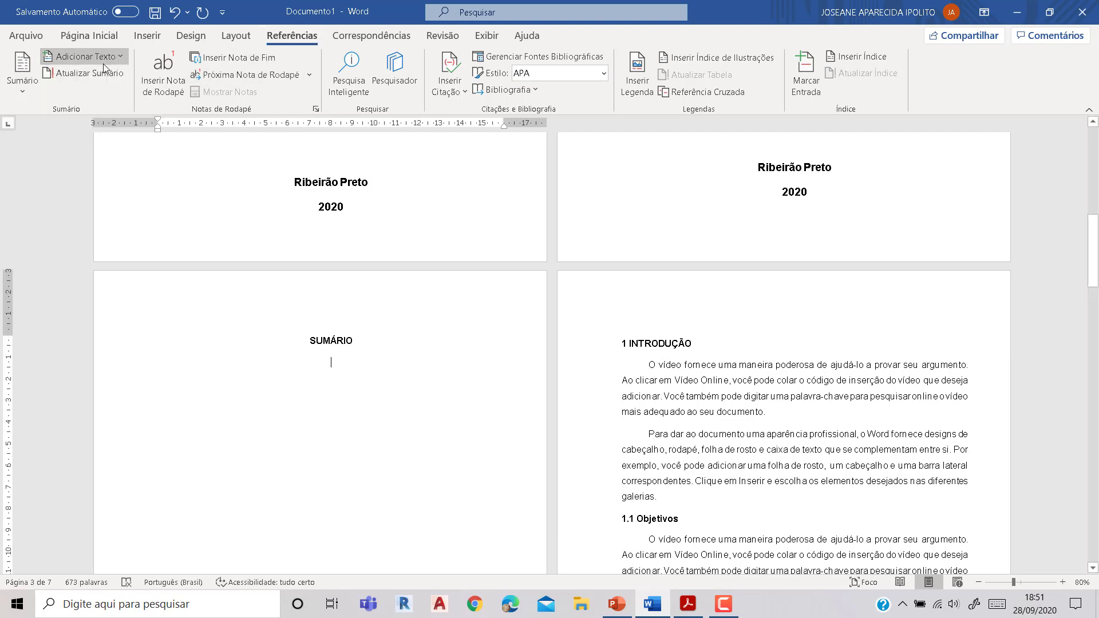
click(23, 73)
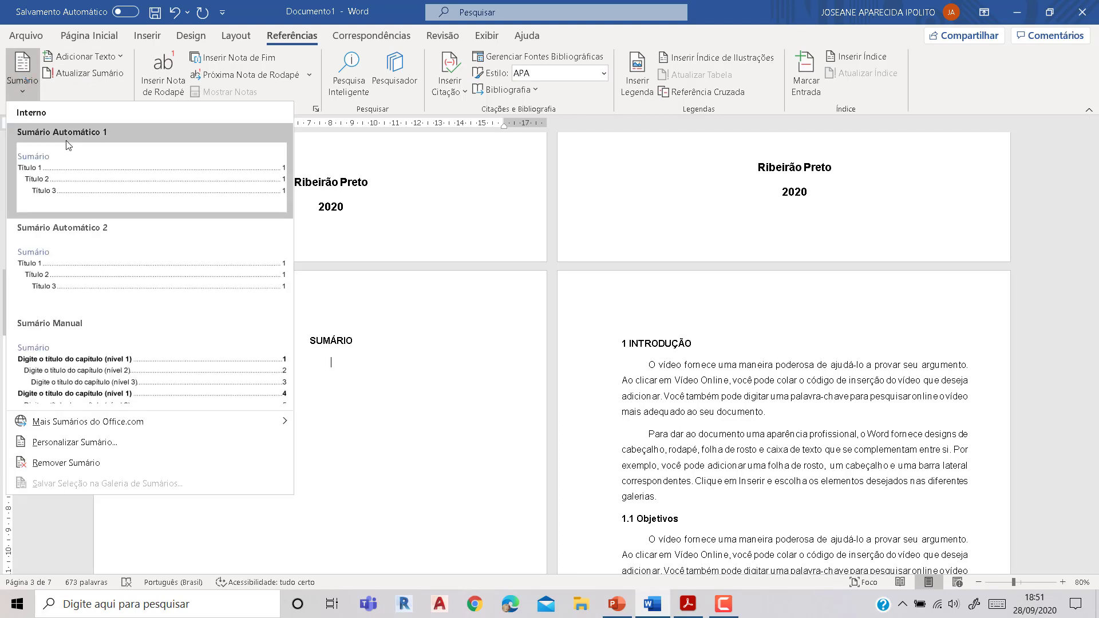
click(67, 145)
scroll(227, 317, down, 2)
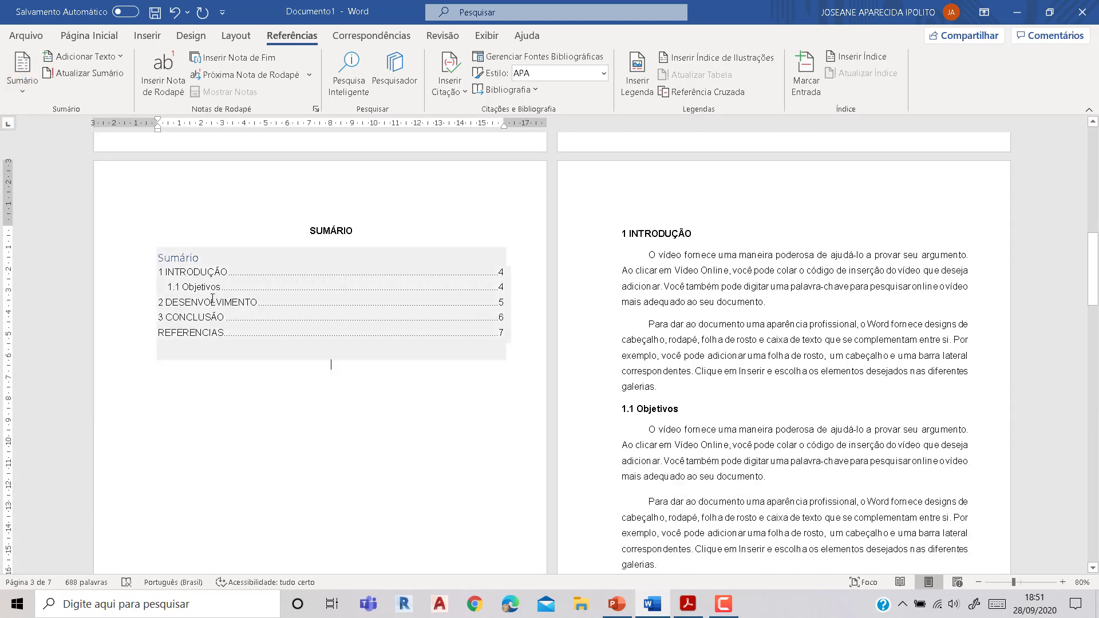
scroll(657, 355, down, 1)
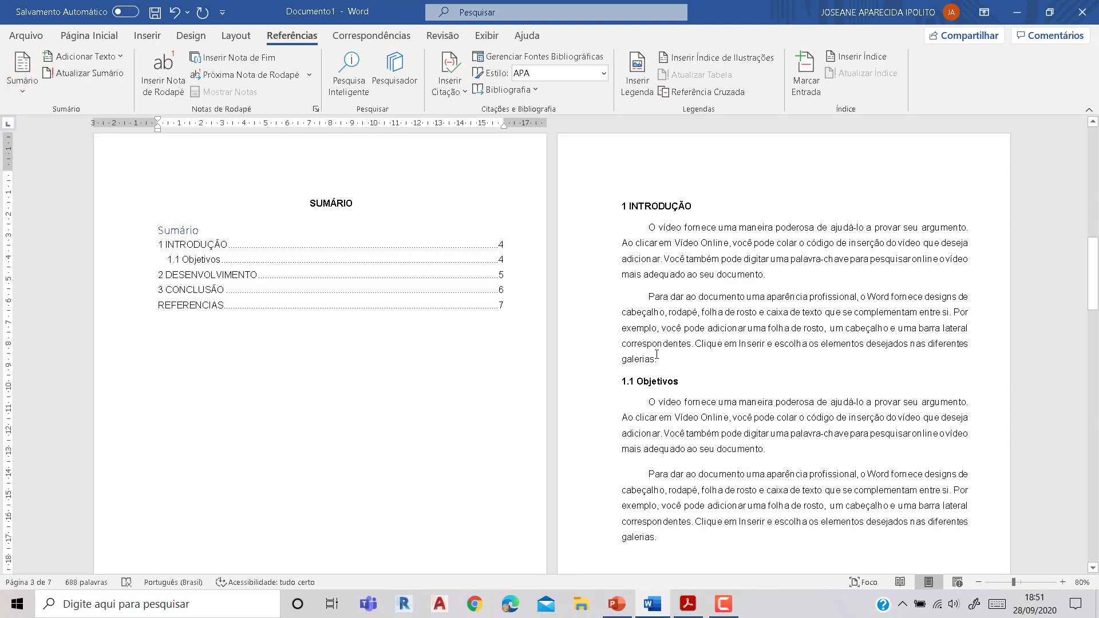
- Generate four paragraphs of sample text with =RAND(4) after the last paragraph of "1.1 Objetivos" and review how the pages shift
scroll(679, 334, down, 5)
click(681, 266)
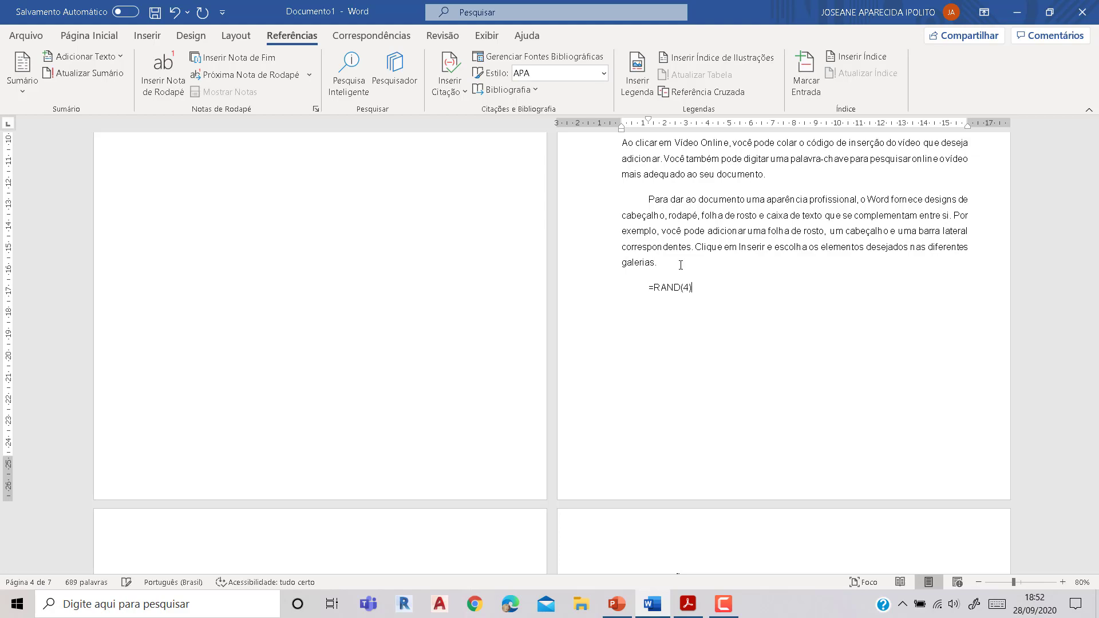
text(=RAND(4))
key(Return)
scroll(680, 265, down, 8)
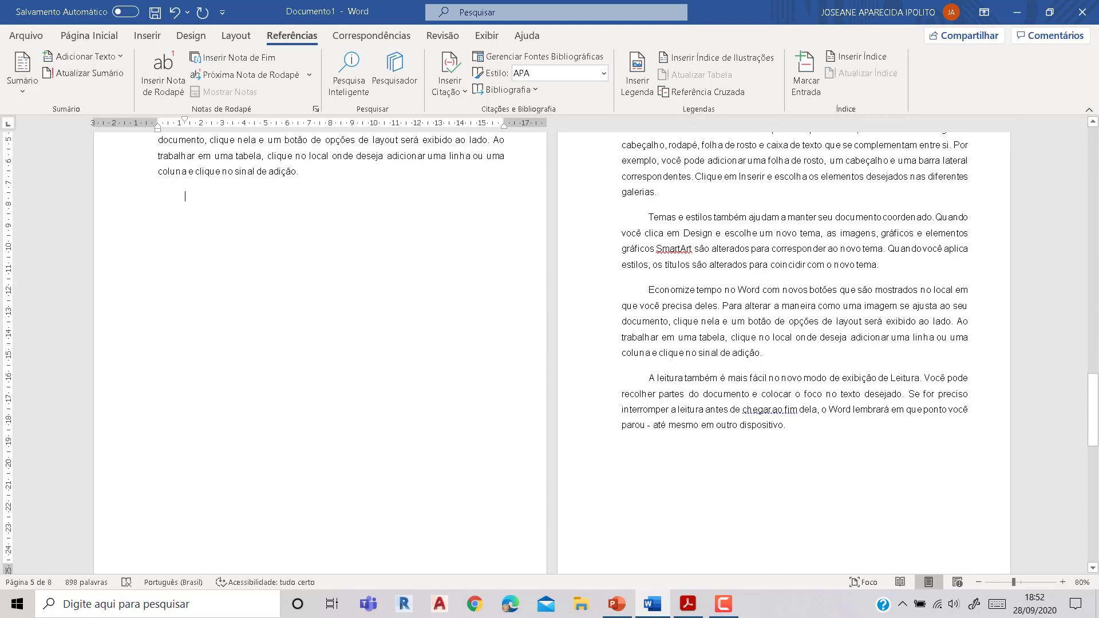
scroll(681, 265, up, 13)
scroll(364, 395, down, 5)
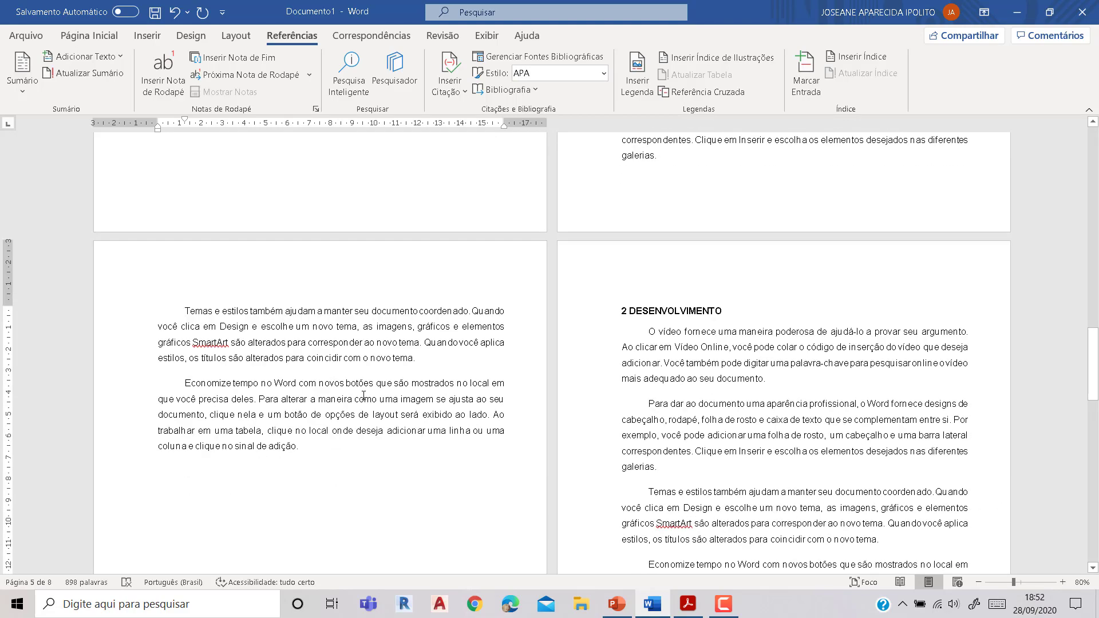
scroll(410, 298, up, 4)
scroll(685, 235, down, 6)
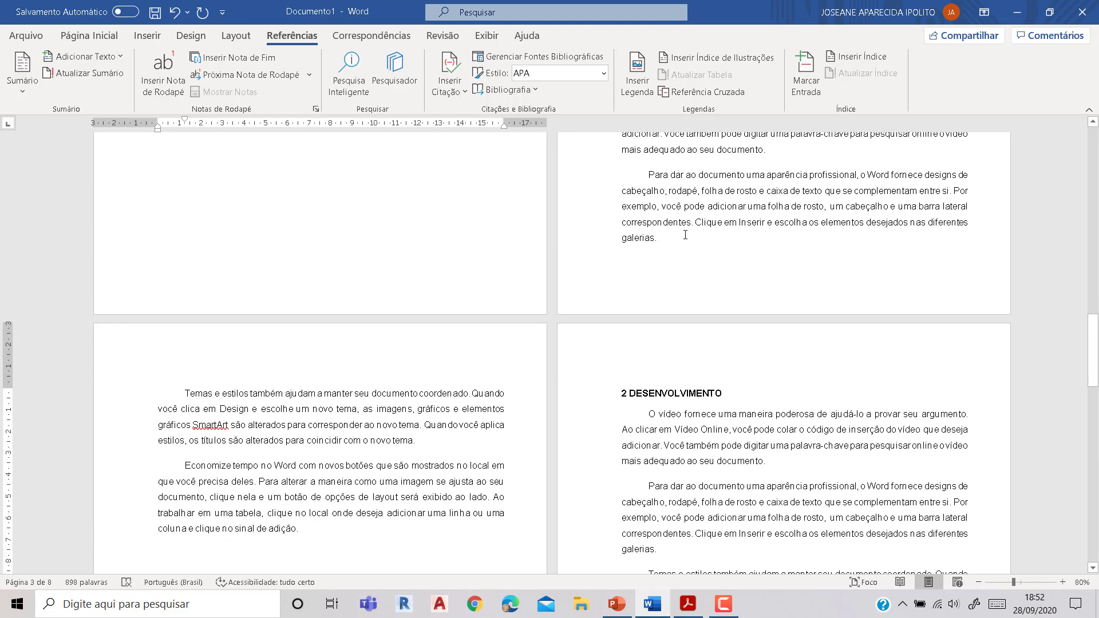
- Update the entire table of contents on the "SUMÁRIO" page, including entries and page numbers
scroll(686, 235, up, 10)
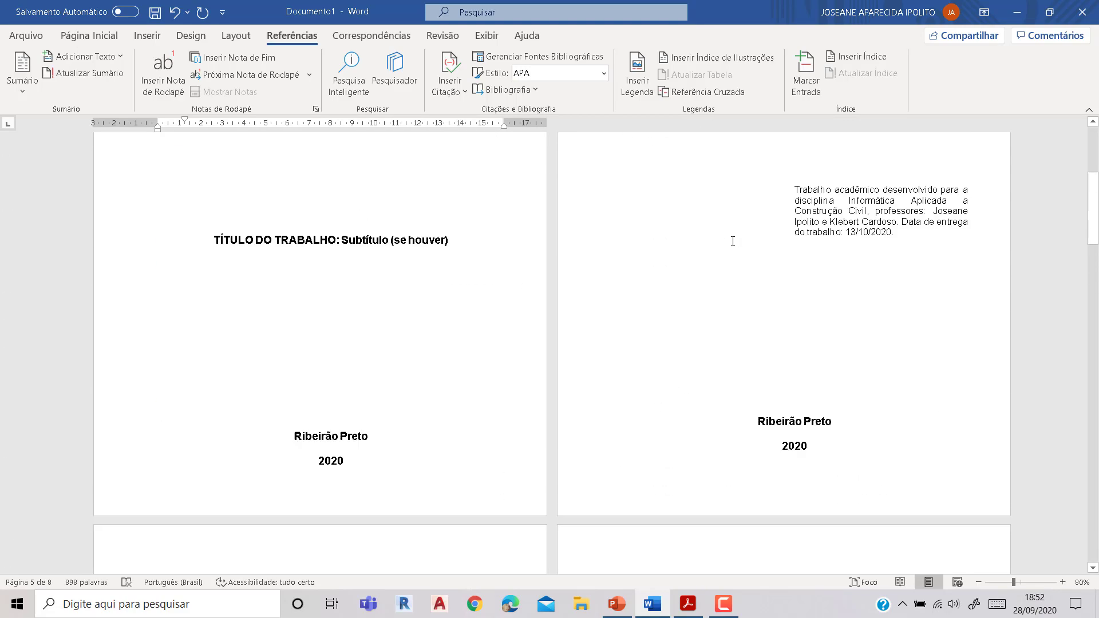
click(290, 457)
click(234, 381)
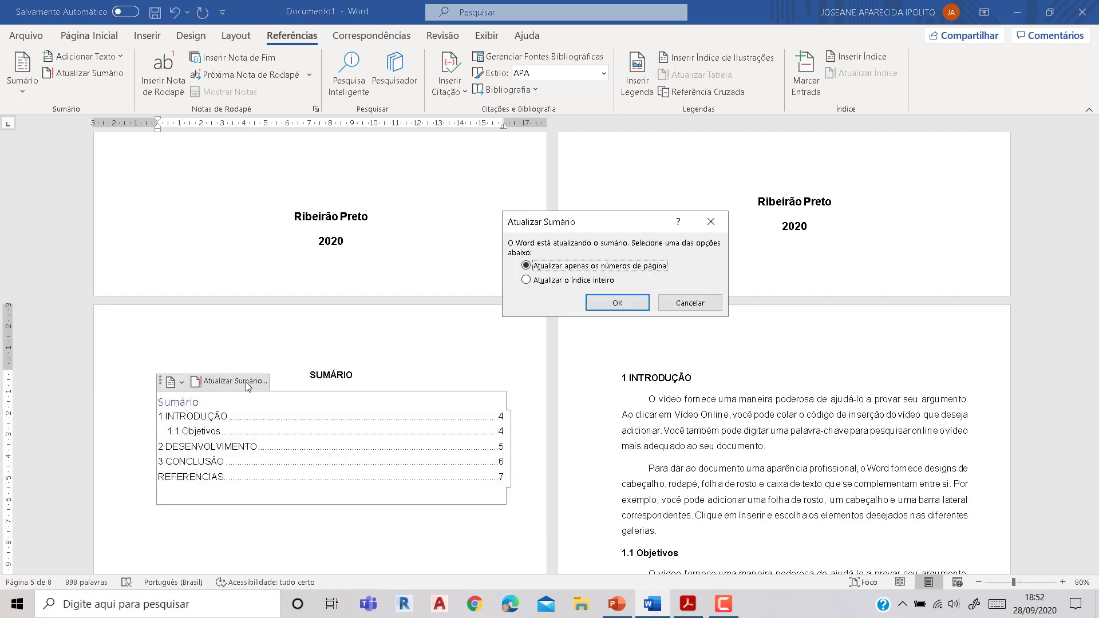
click(564, 279)
click(617, 302)
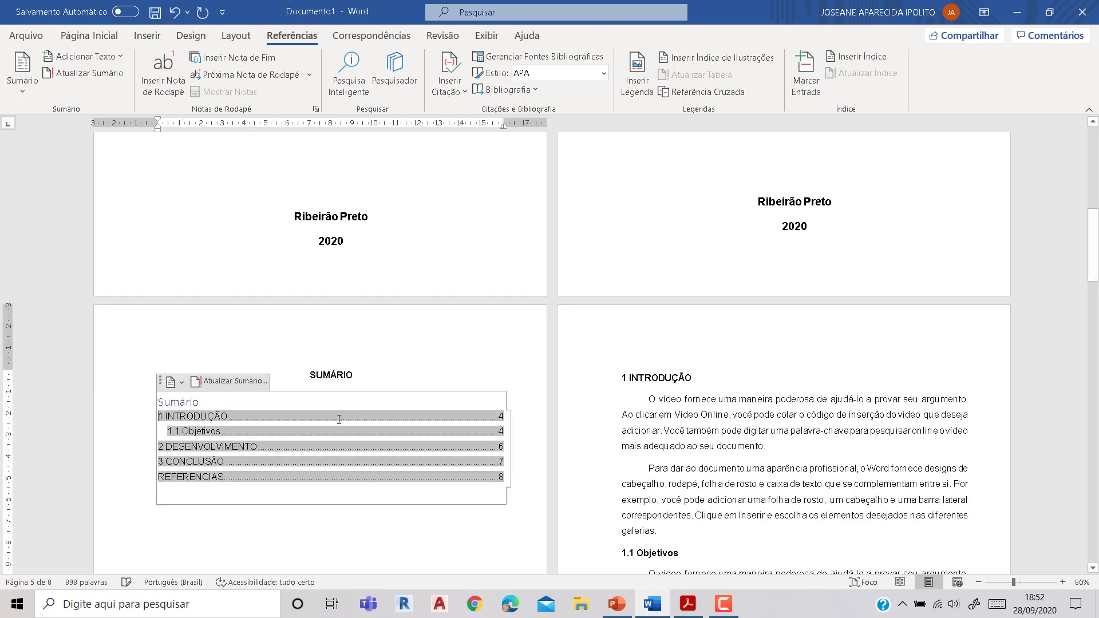
click(630, 392)
scroll(651, 363, up, 9)
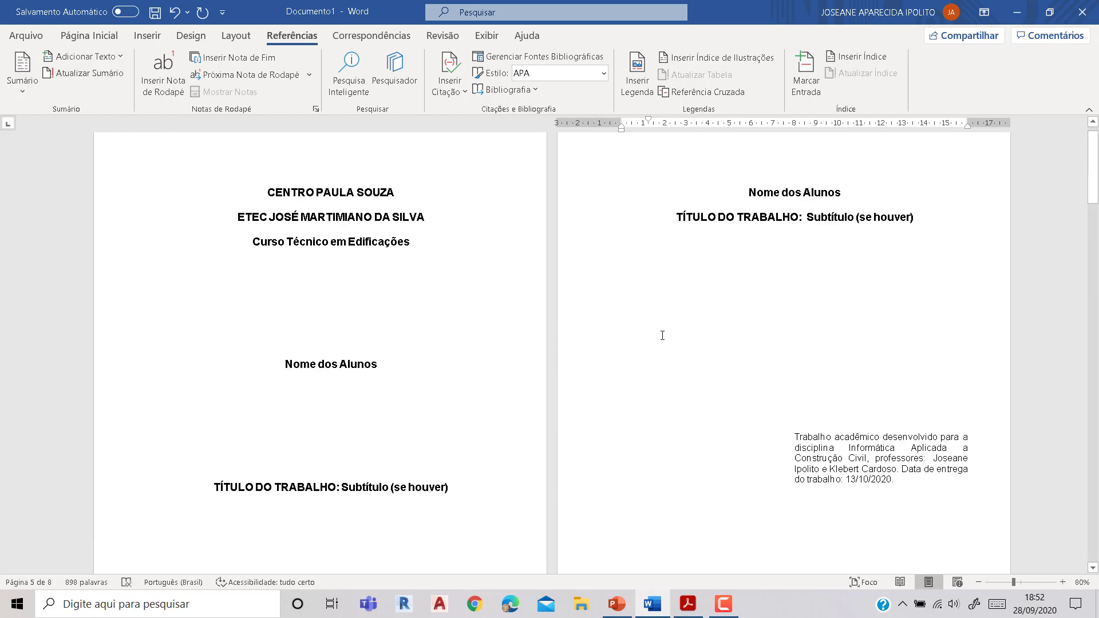
- Show the formatting marks and check the cover pages and the section break below the table of contents
scroll(661, 336, down, 5)
scroll(662, 335, down, 5)
scroll(662, 336, up, 9)
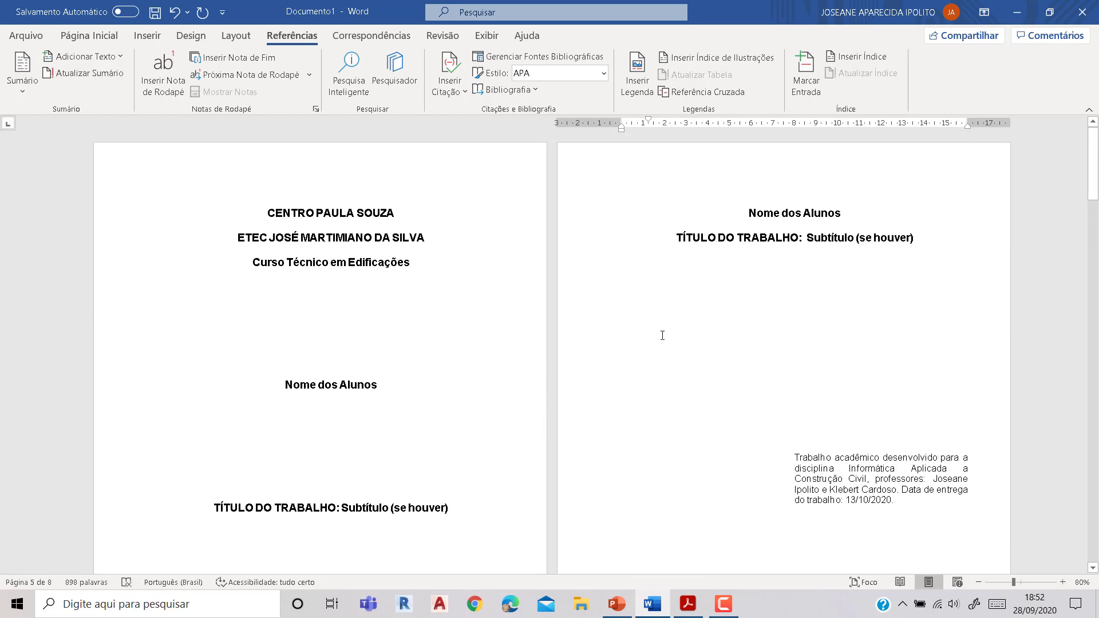
scroll(662, 336, down, 6)
click(89, 35)
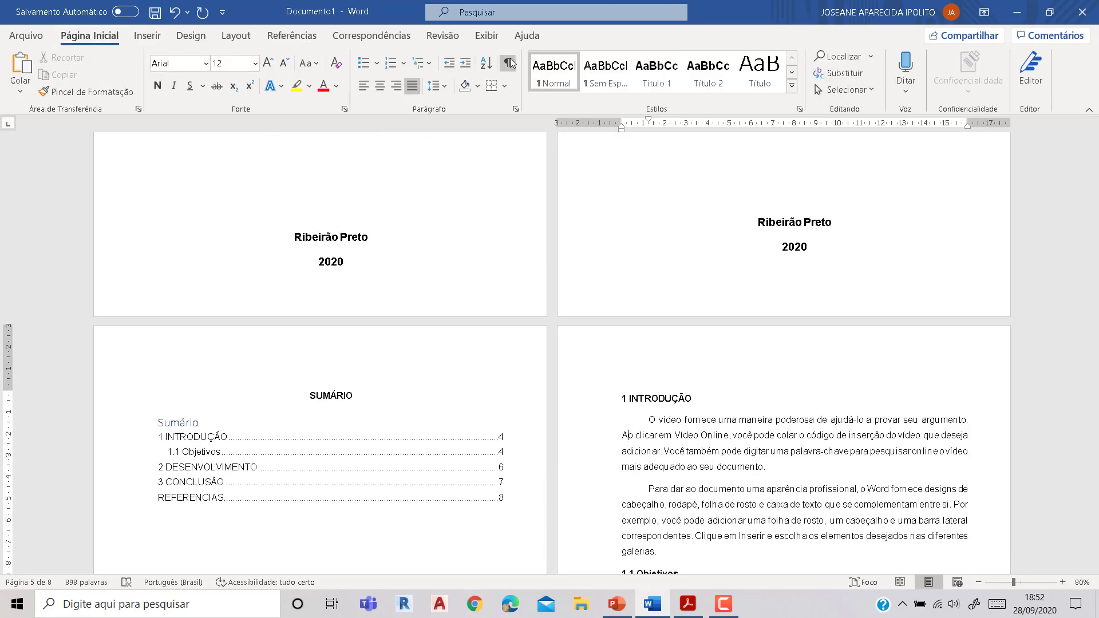
scroll(827, 289, up, 7)
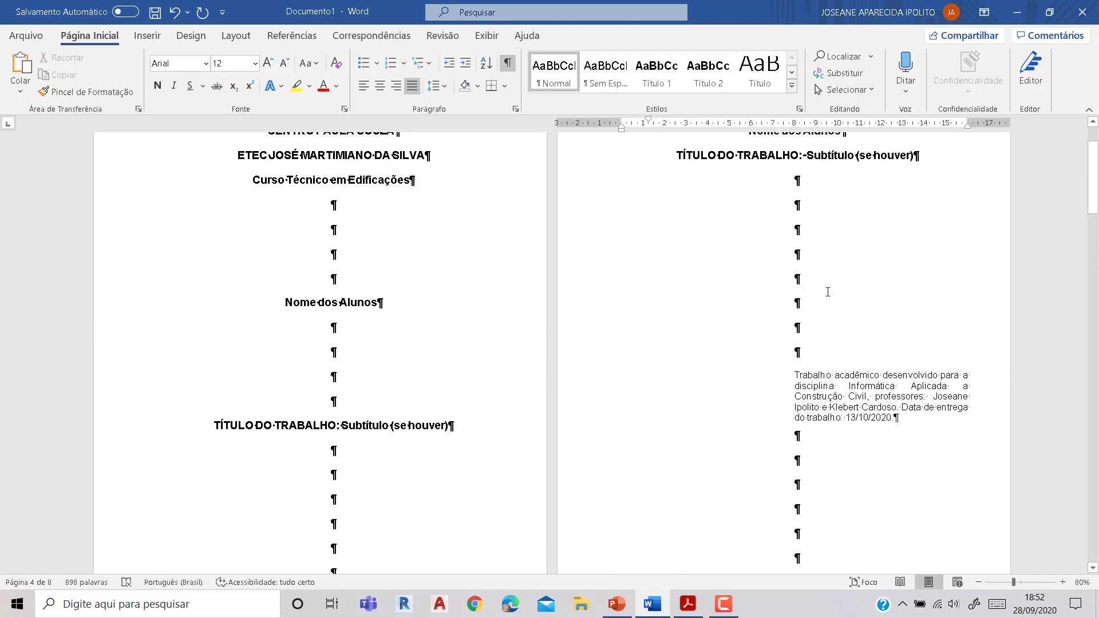
scroll(833, 291, down, 2)
scroll(833, 292, down, 4)
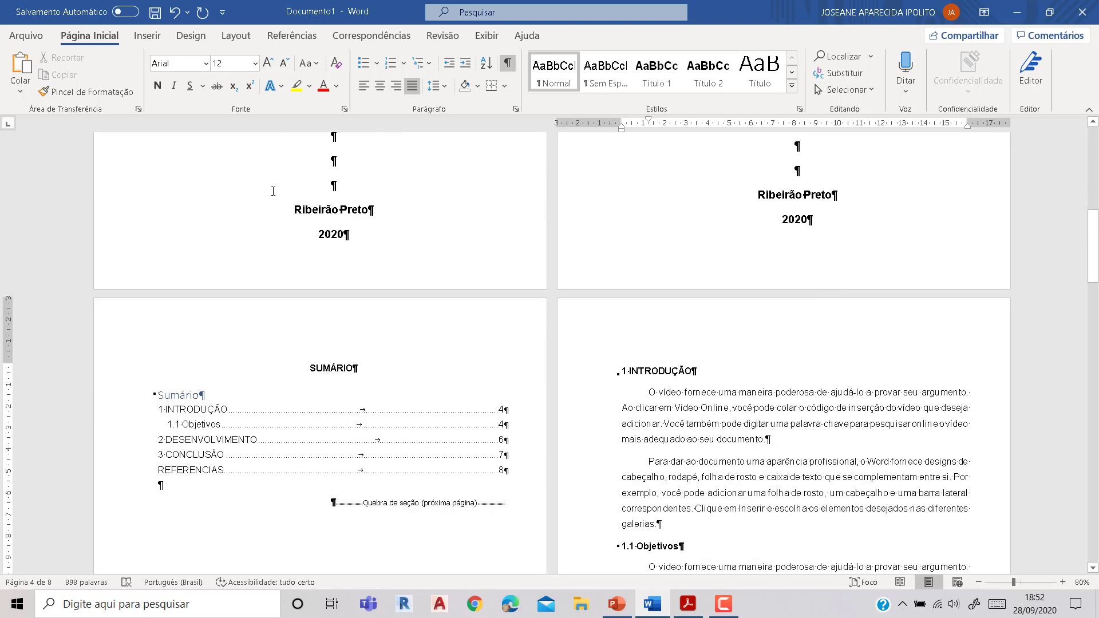
- Look through the layout's column and break options and examine the pages around the section break between "SUMÁRIO" and "1 INTRODUÇÃO"
click(236, 36)
click(144, 91)
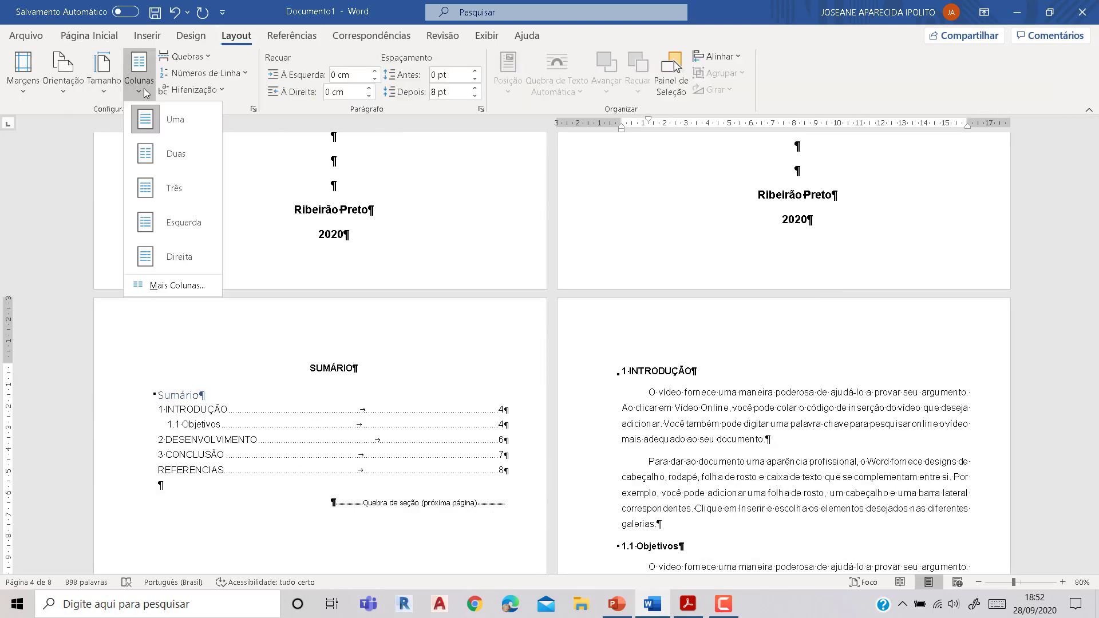
click(195, 60)
click(829, 326)
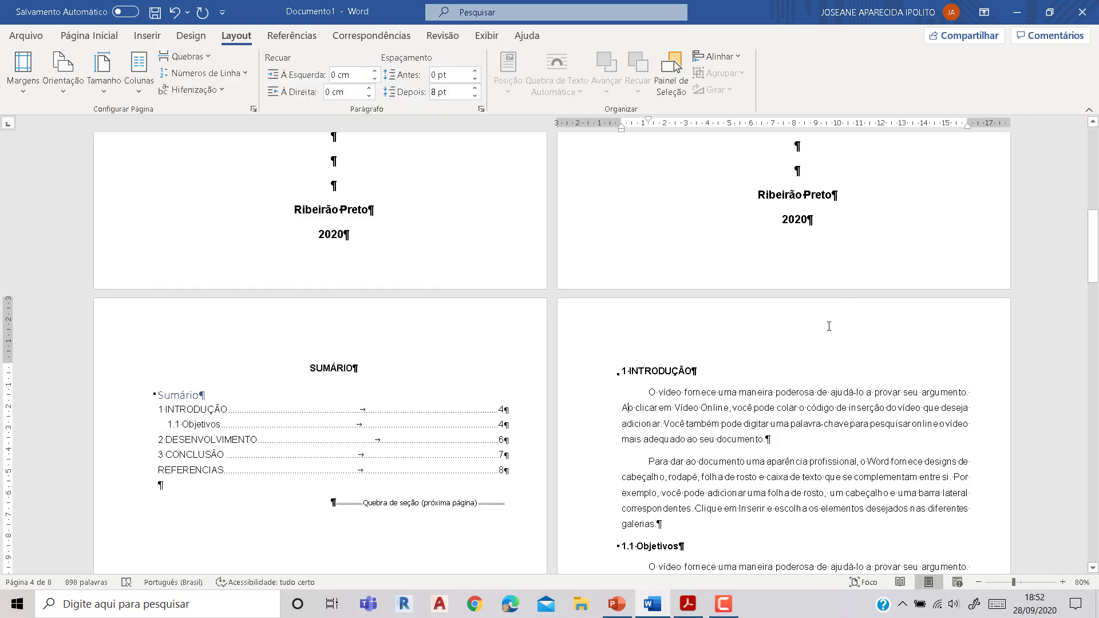
scroll(635, 349, down, 8)
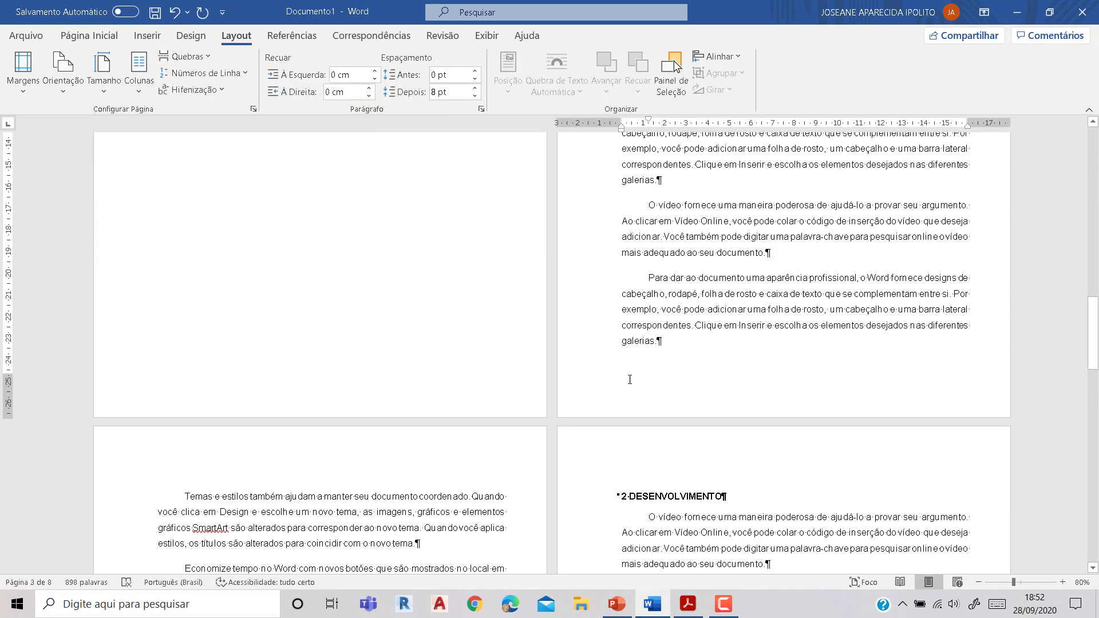
scroll(632, 379, up, 3)
scroll(683, 404, up, 5)
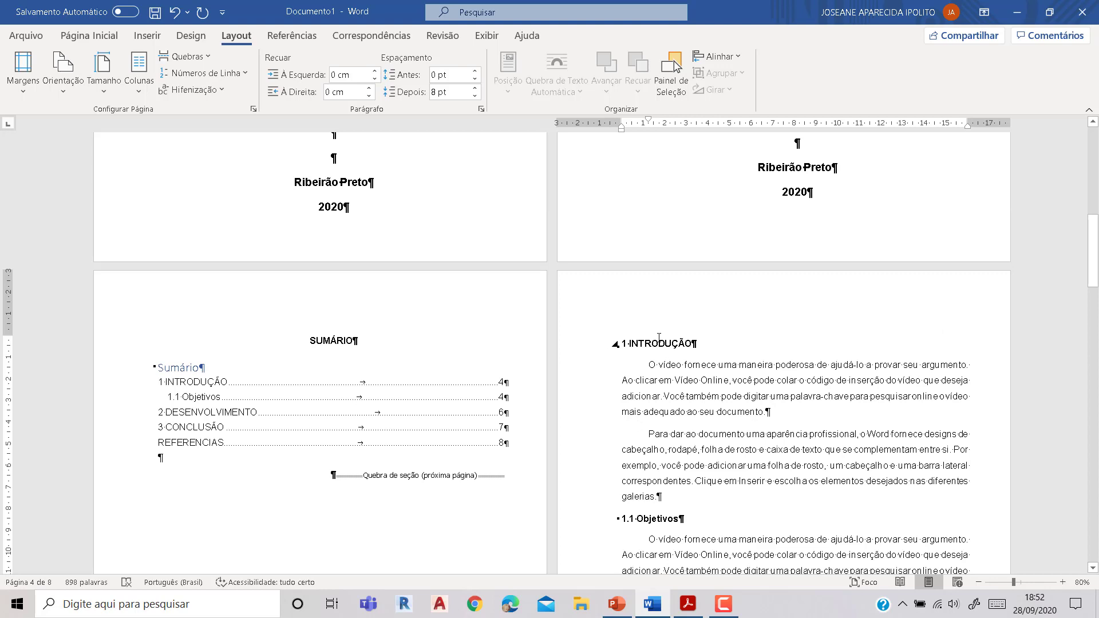
scroll(453, 486, up, 3)
scroll(450, 481, down, 6)
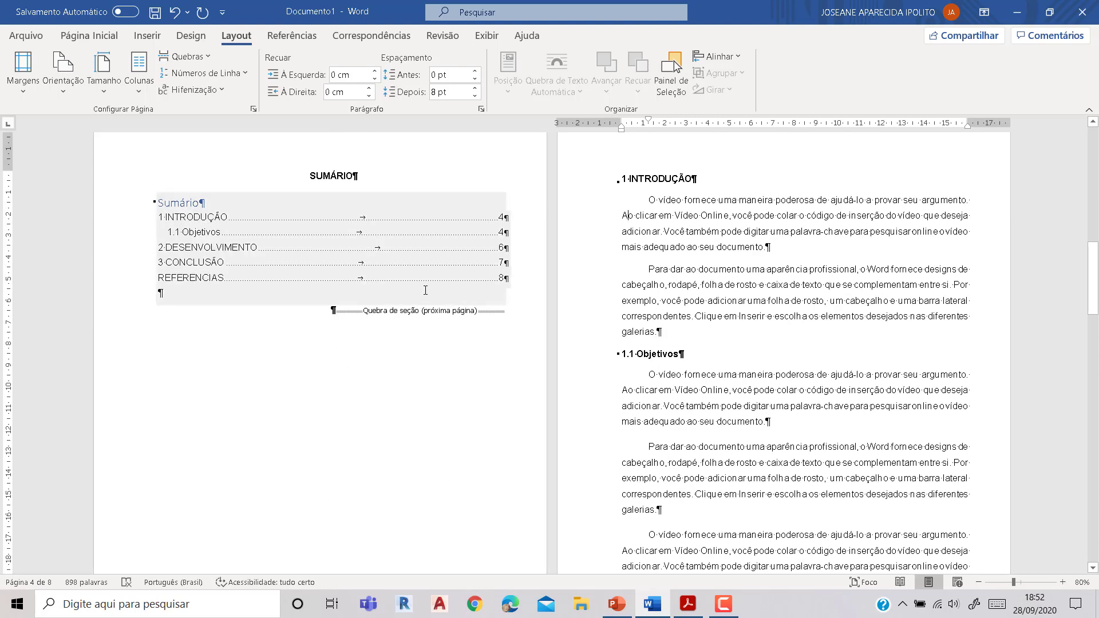
scroll(553, 314, up, 6)
scroll(553, 314, down, 3)
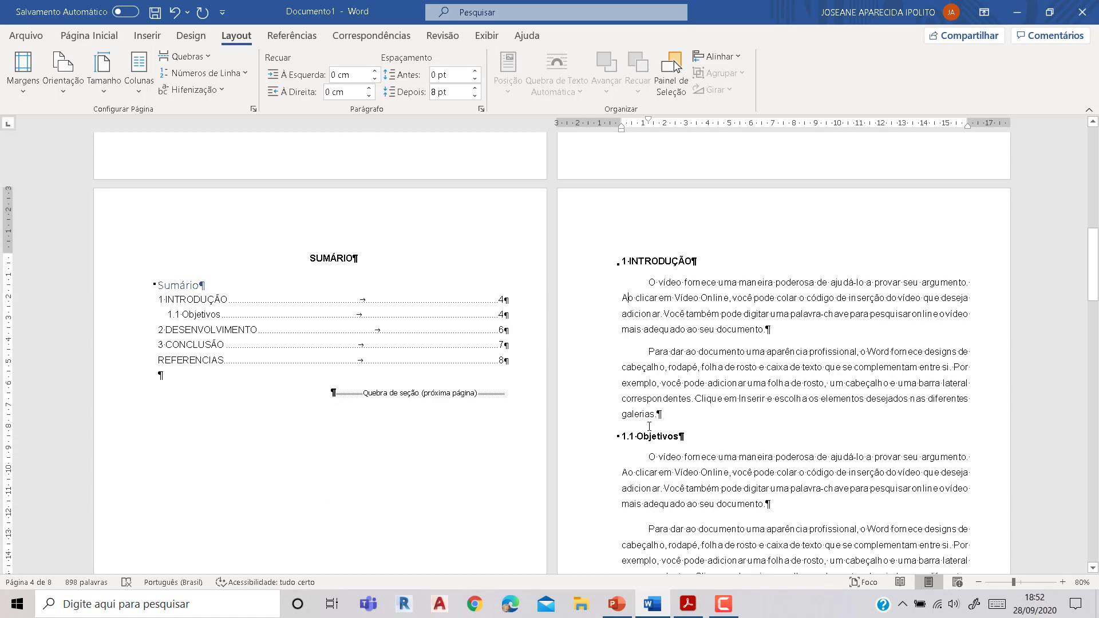
- Switch to the PowerPoint slide show and read the slides on page breaks and page numbering
click(617, 604)
scroll(517, 422, up, 4)
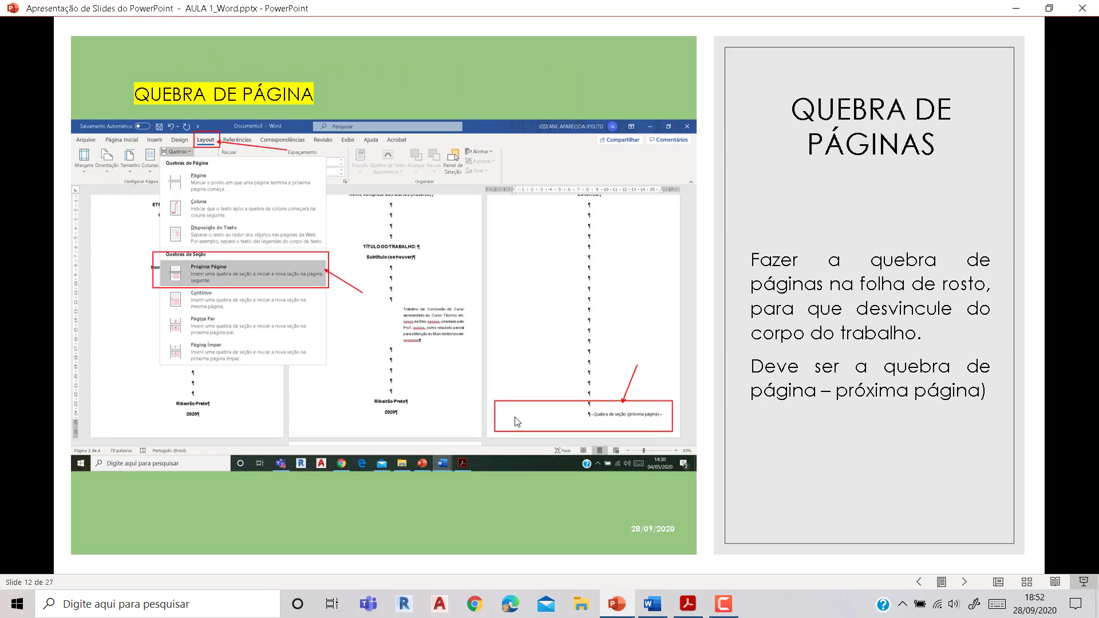
scroll(517, 422, up, 1)
scroll(517, 422, down, 1)
scroll(230, 278, down, 1)
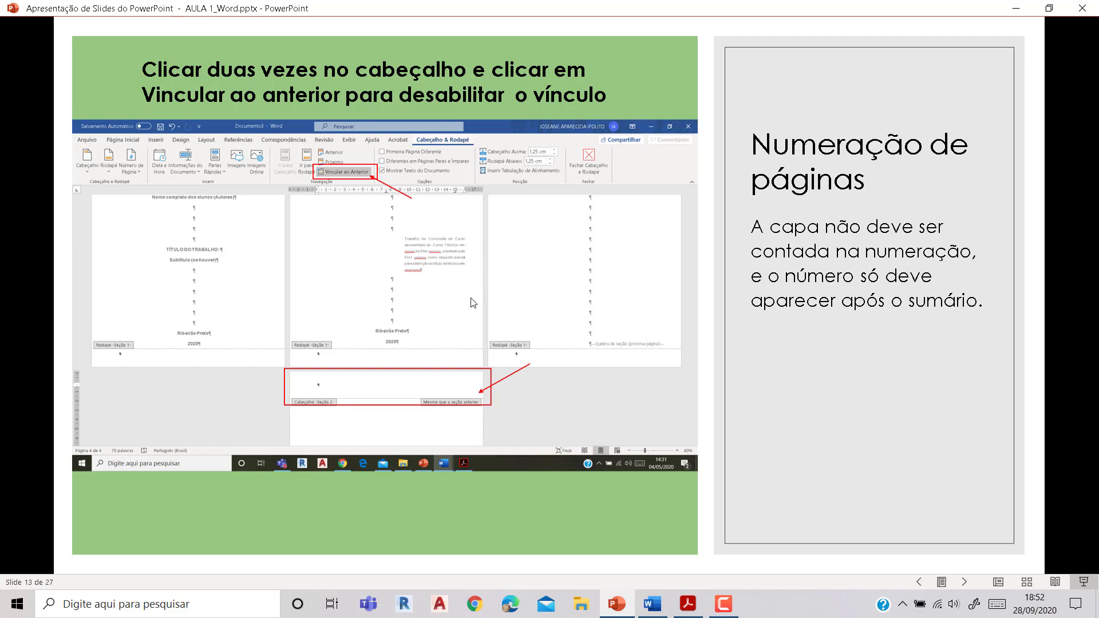
scroll(471, 302, down, 1)
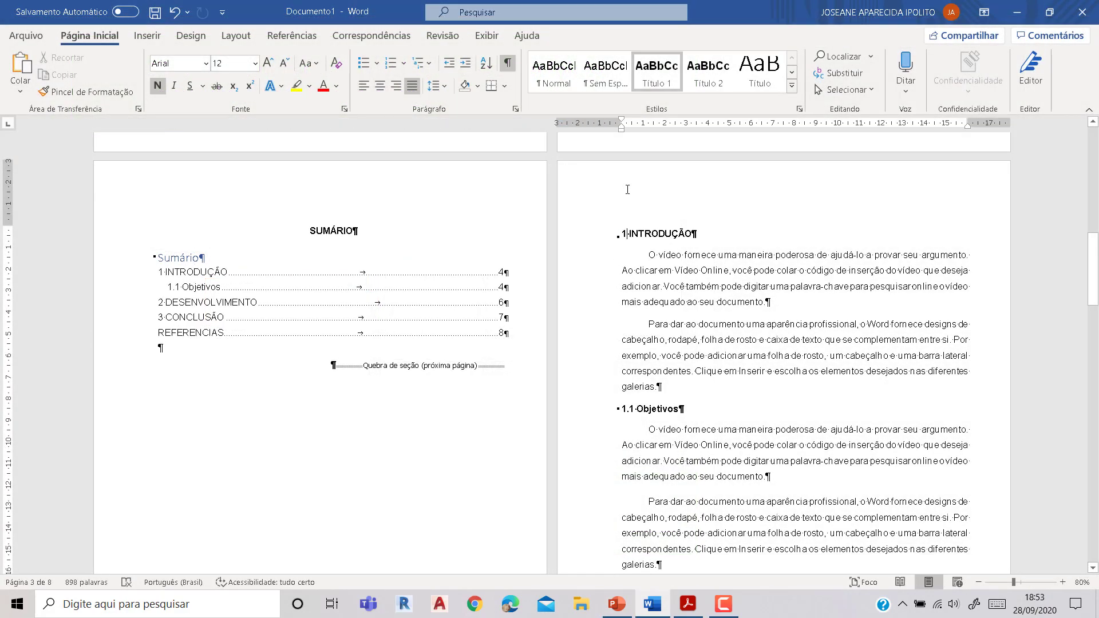
- Unlink the section 2 header from the previous section and insert the "Número sem Formatação 3" page number at the top of the page
double_click(628, 190)
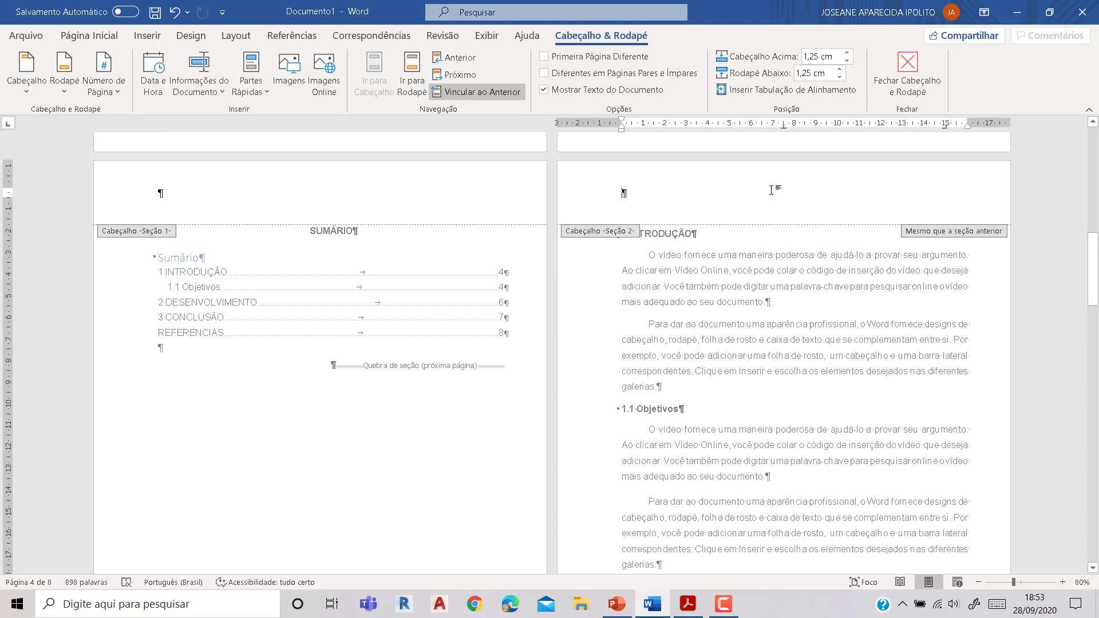
click(499, 93)
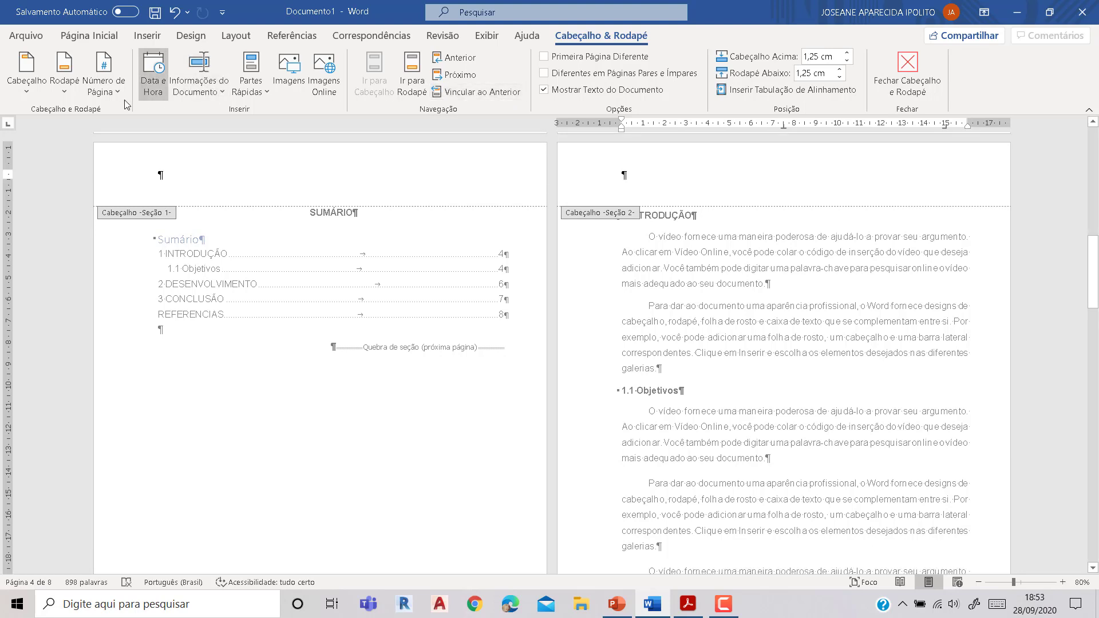
click(30, 95)
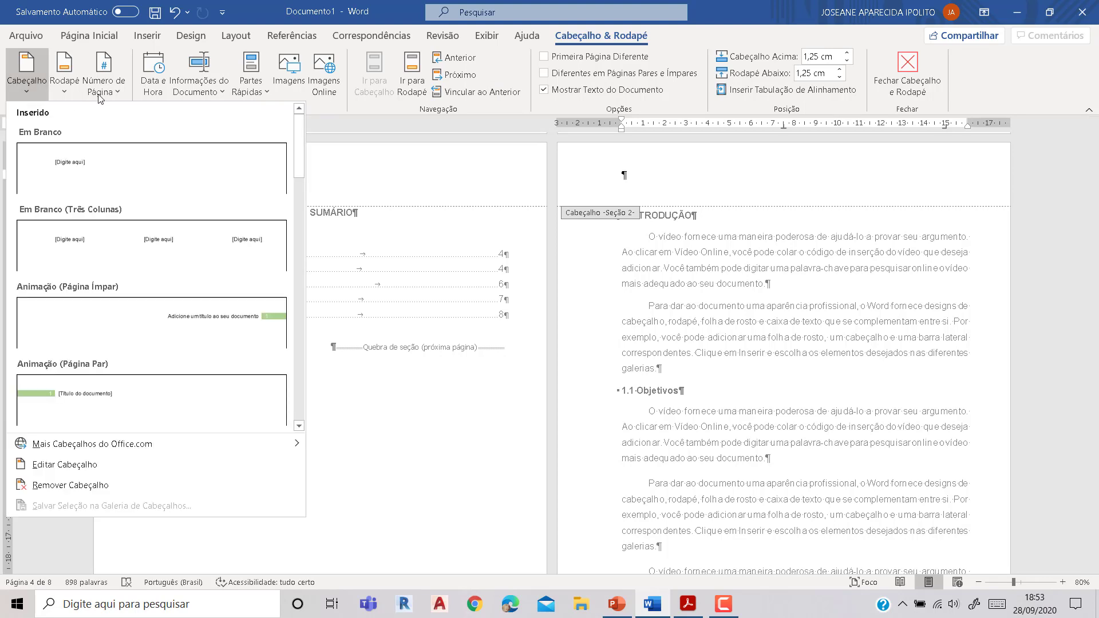
click(100, 93)
mouse_move(122, 118)
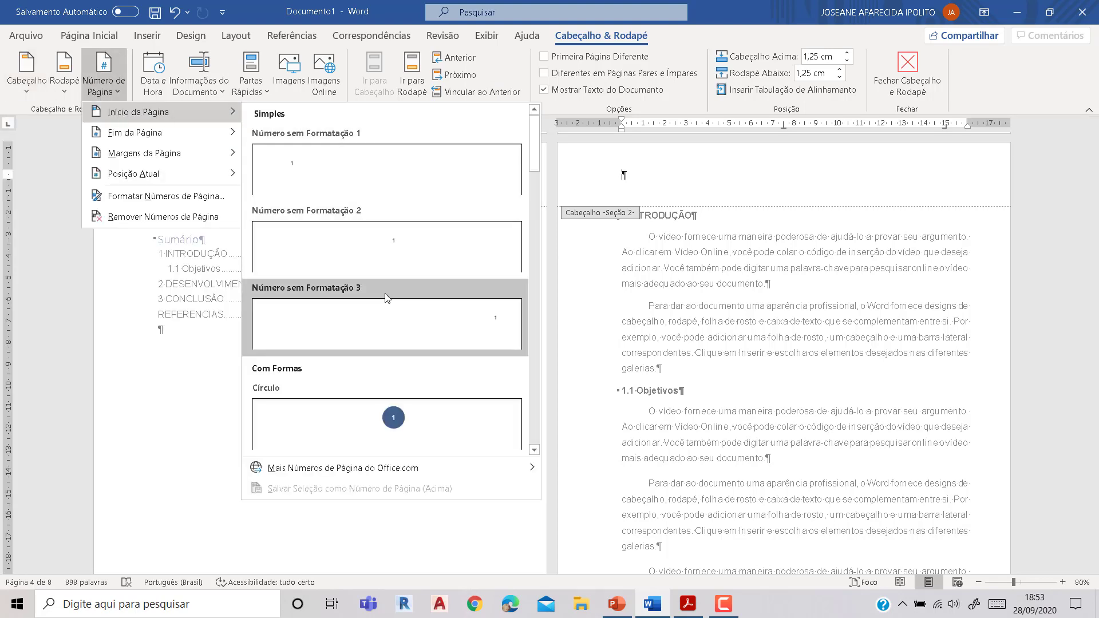
click(391, 315)
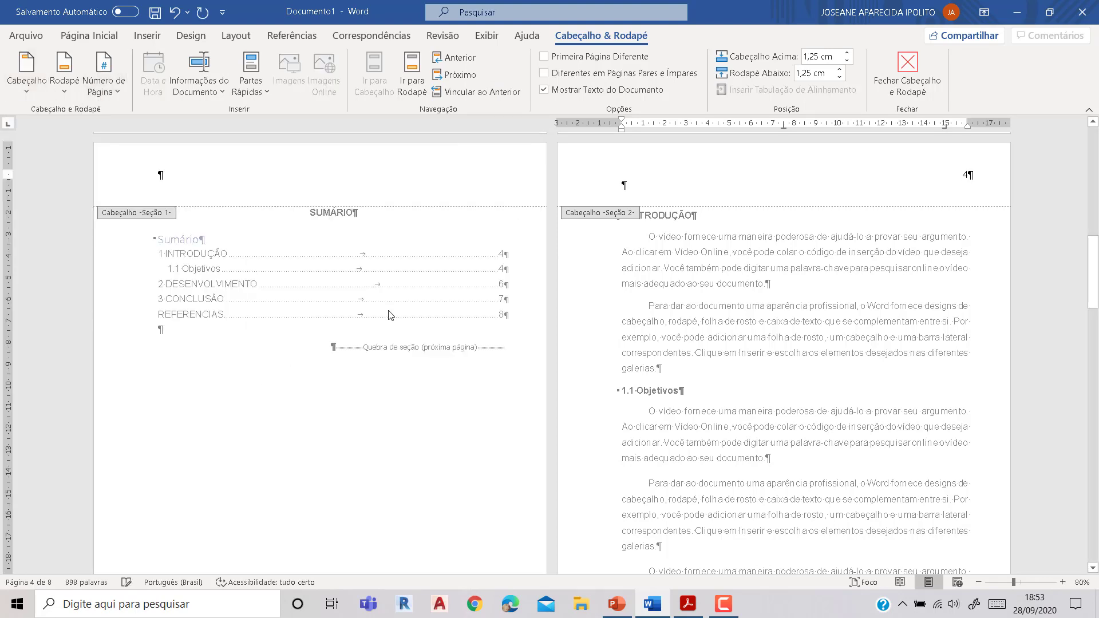
- Compare the section 1 headers on the cover, title and "SUMÁRIO" pages with the numbered section 2 header
scroll(388, 314, up, 10)
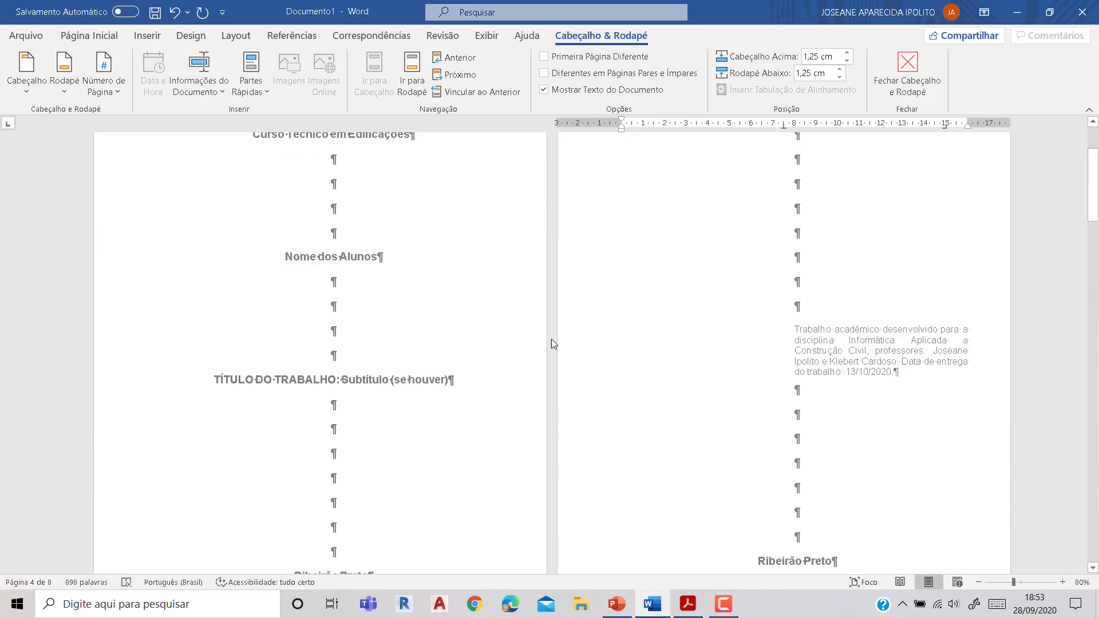
scroll(783, 306, down, 10)
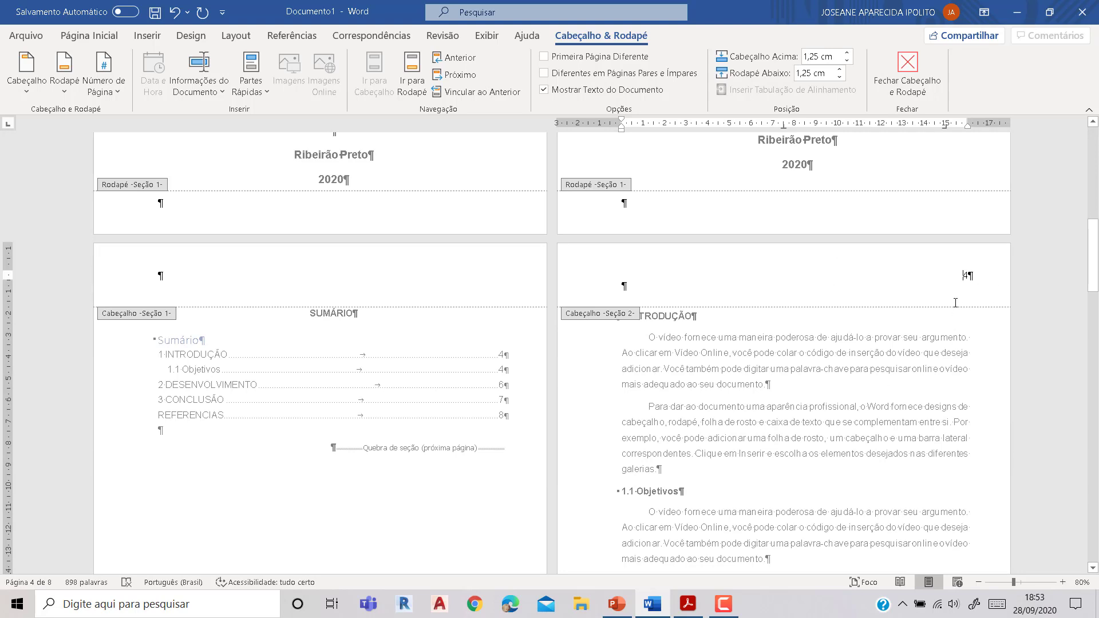
scroll(955, 303, up, 10)
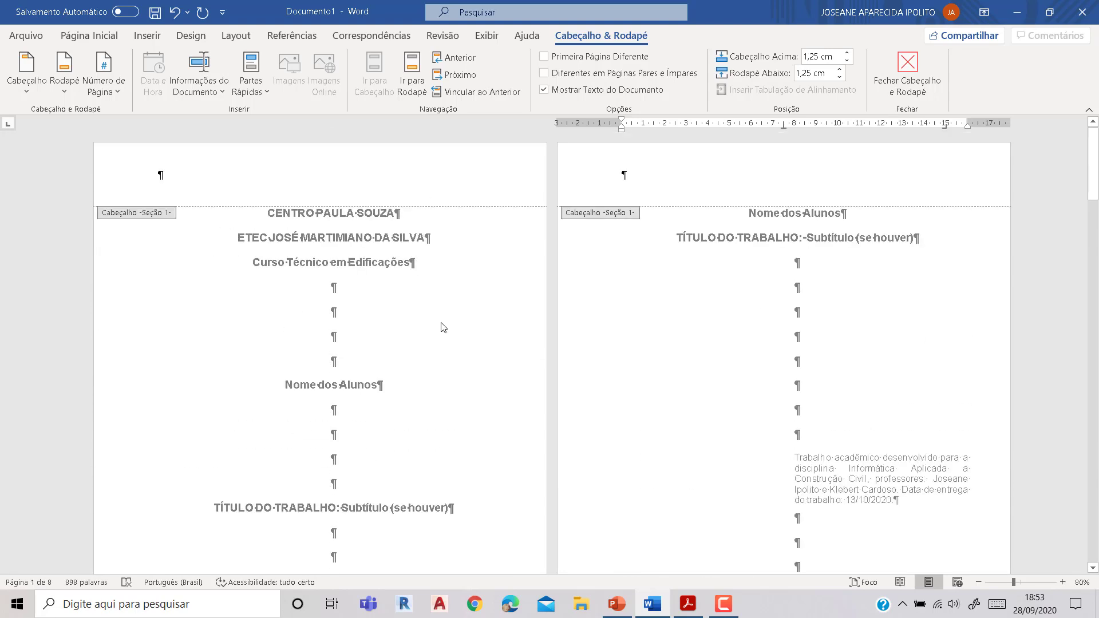
scroll(419, 404, down, 5)
scroll(407, 237, up, 2)
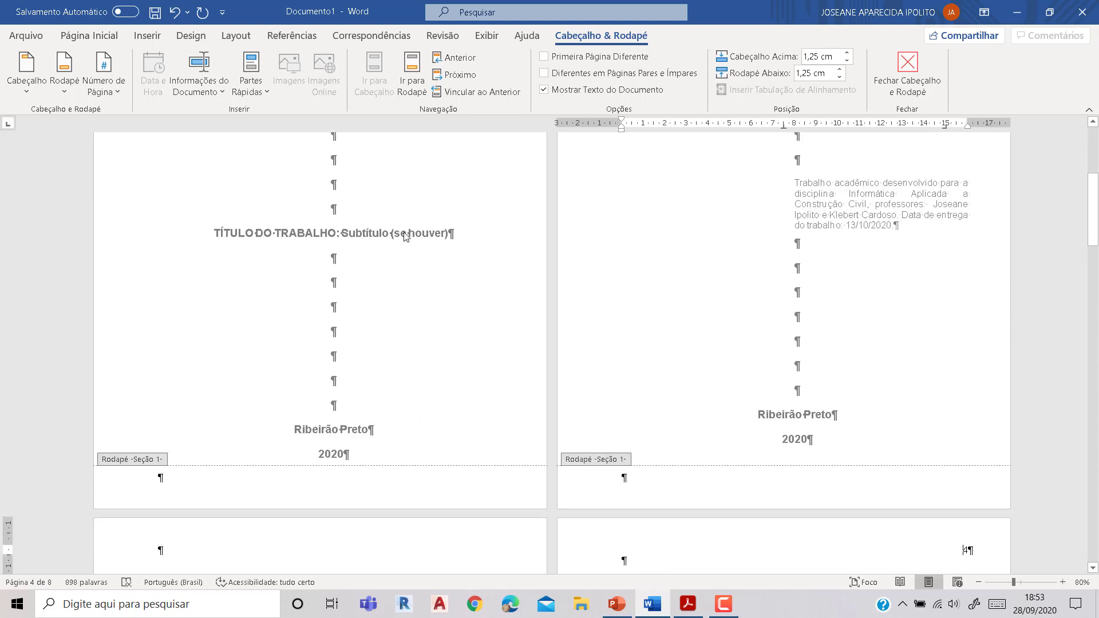
scroll(405, 398, down, 8)
scroll(372, 416, down, 3)
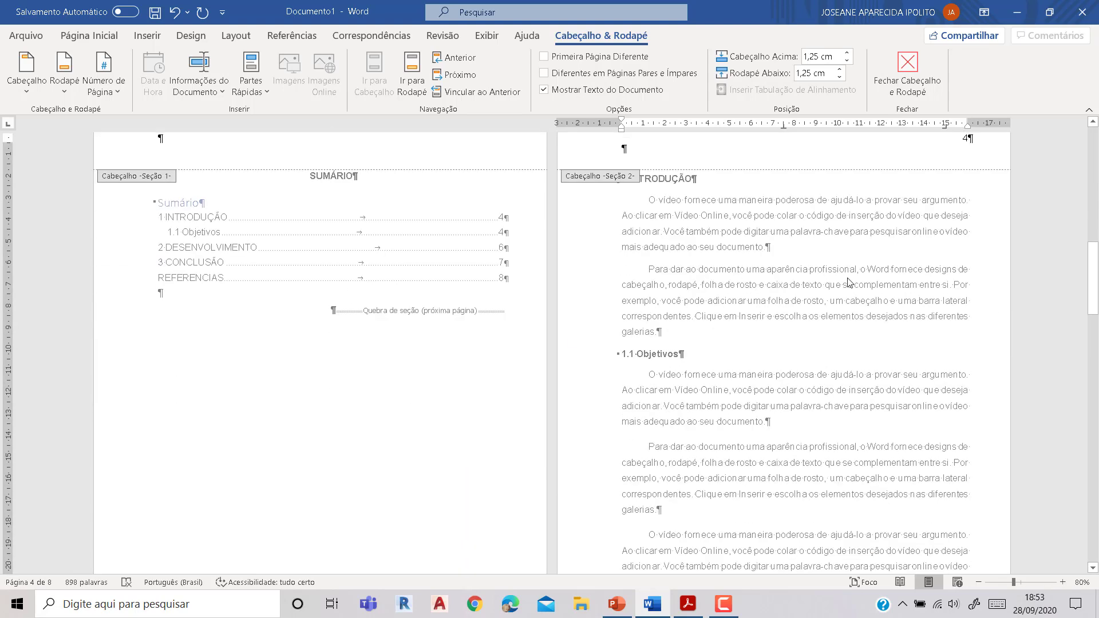
scroll(898, 274, up, 4)
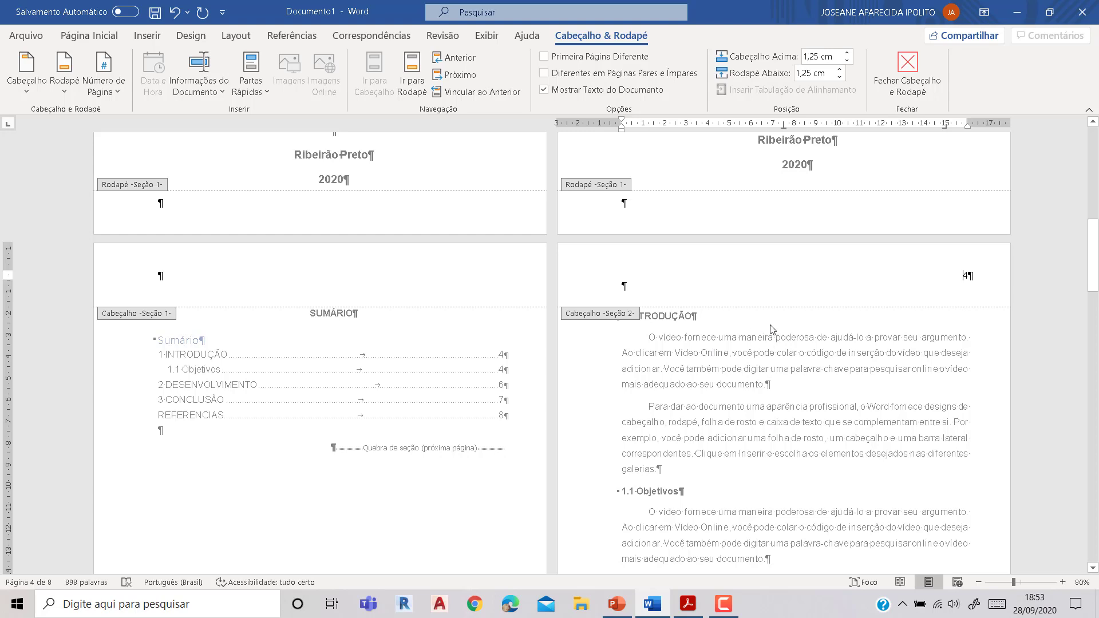
- Set the section 2 page numbering to start at 3 and return to the body text
click(103, 74)
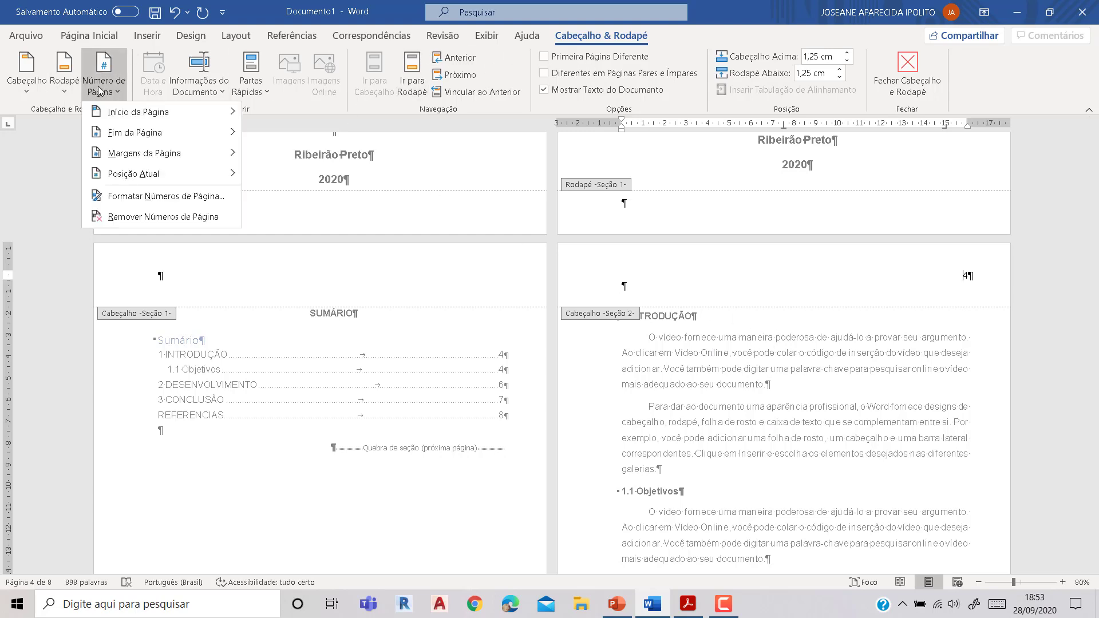
click(163, 200)
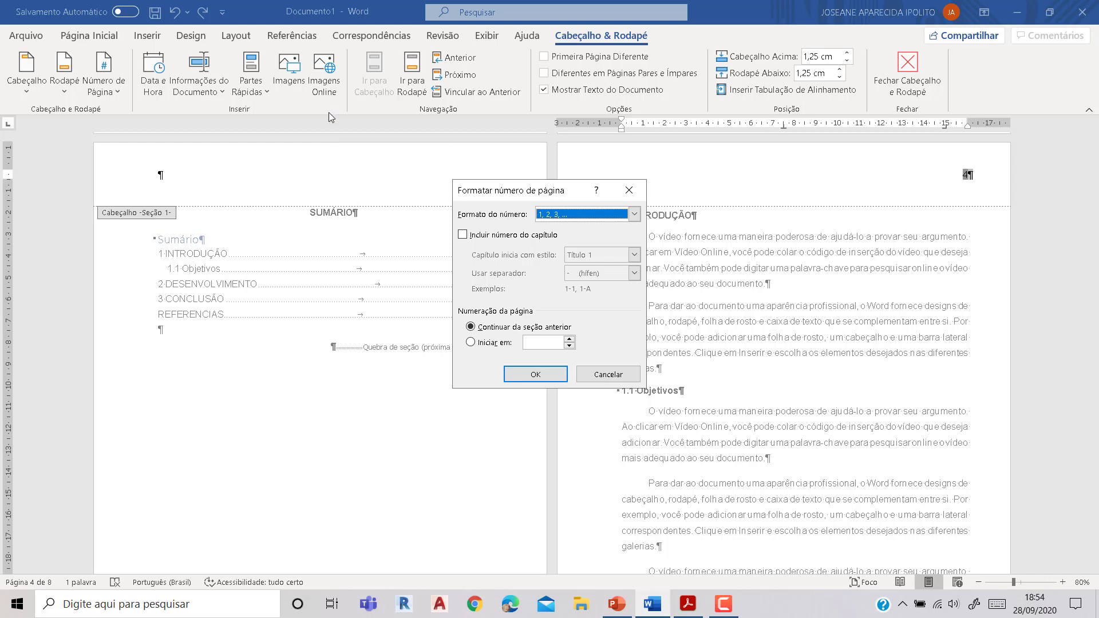
click(470, 343)
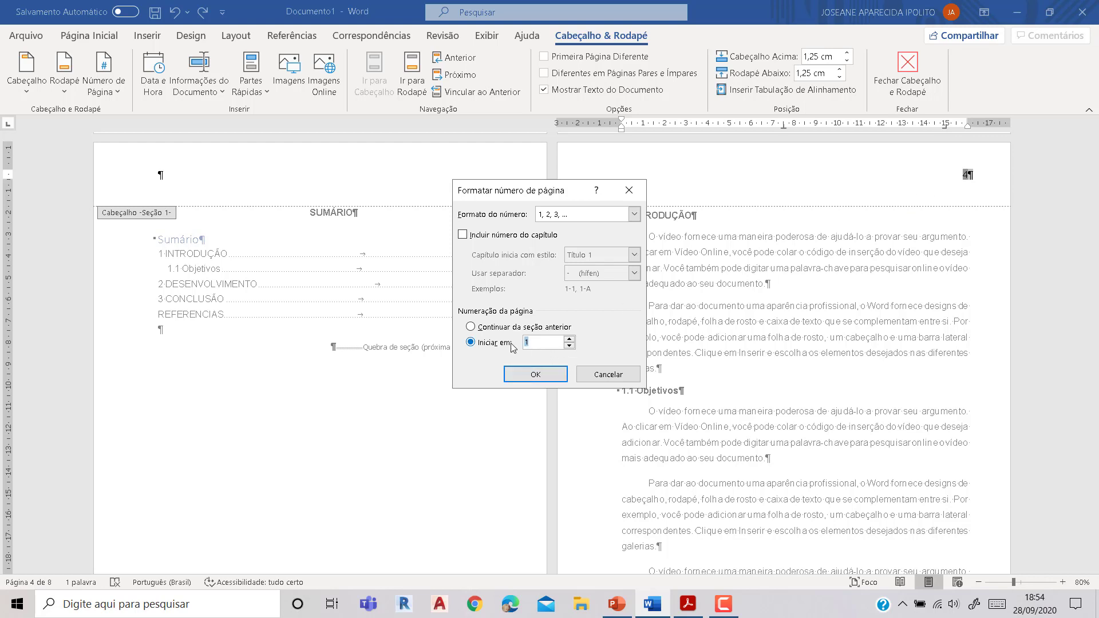
click(541, 375)
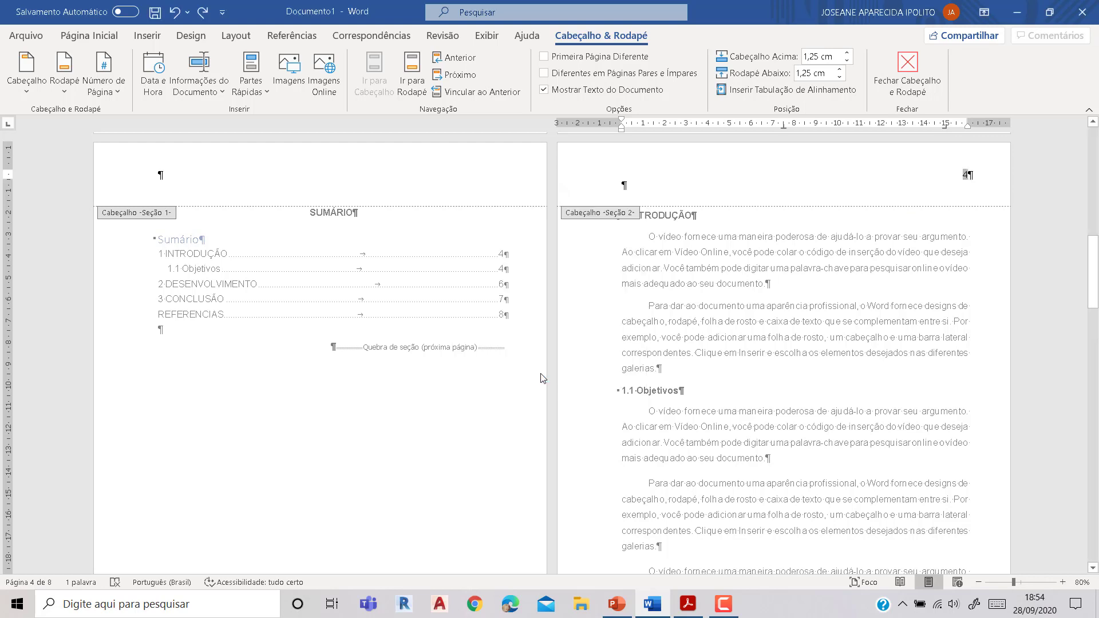
double_click(887, 252)
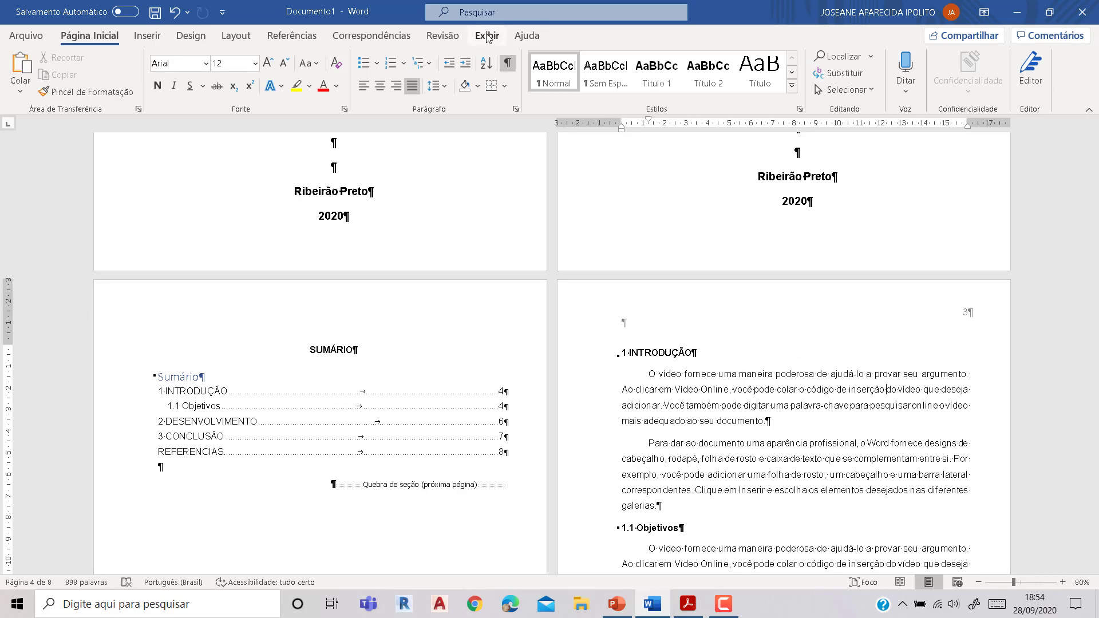
- Hide the formatting marks and review the page numbers from the cover through the "REFERENCIAS" page
click(507, 62)
scroll(713, 414, up, 10)
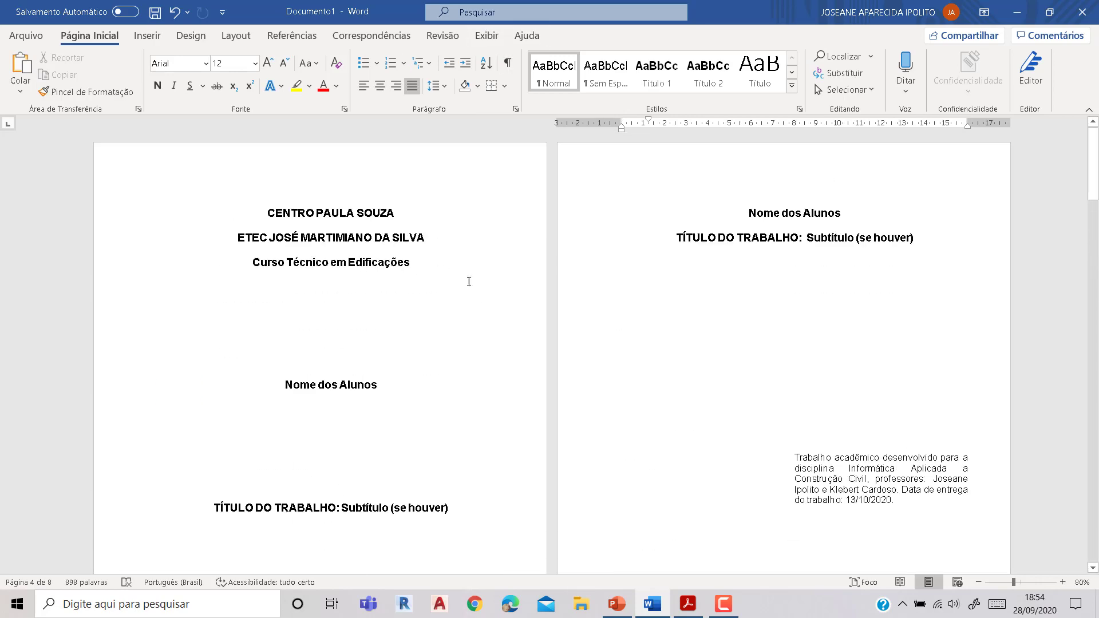
scroll(469, 282, down, 10)
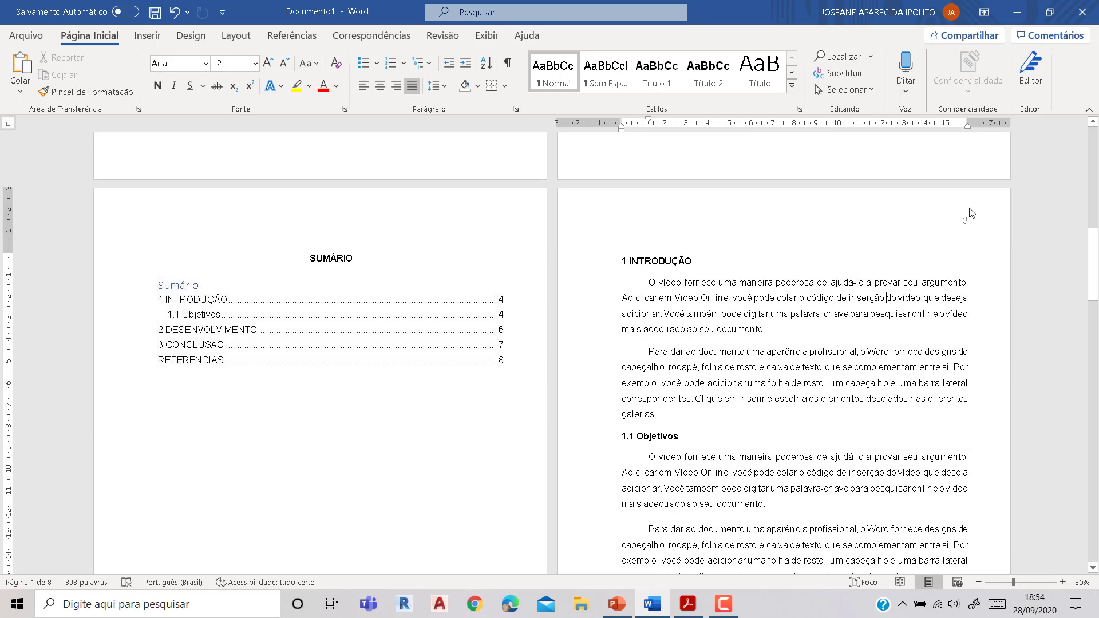
scroll(944, 251, down, 10)
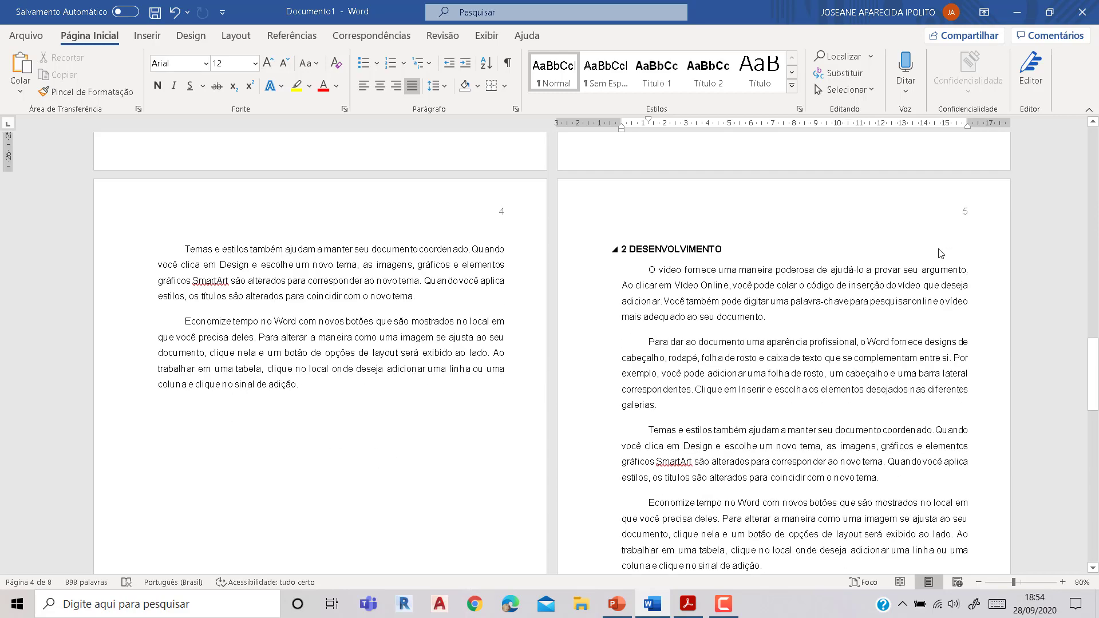
scroll(968, 237, down, 15)
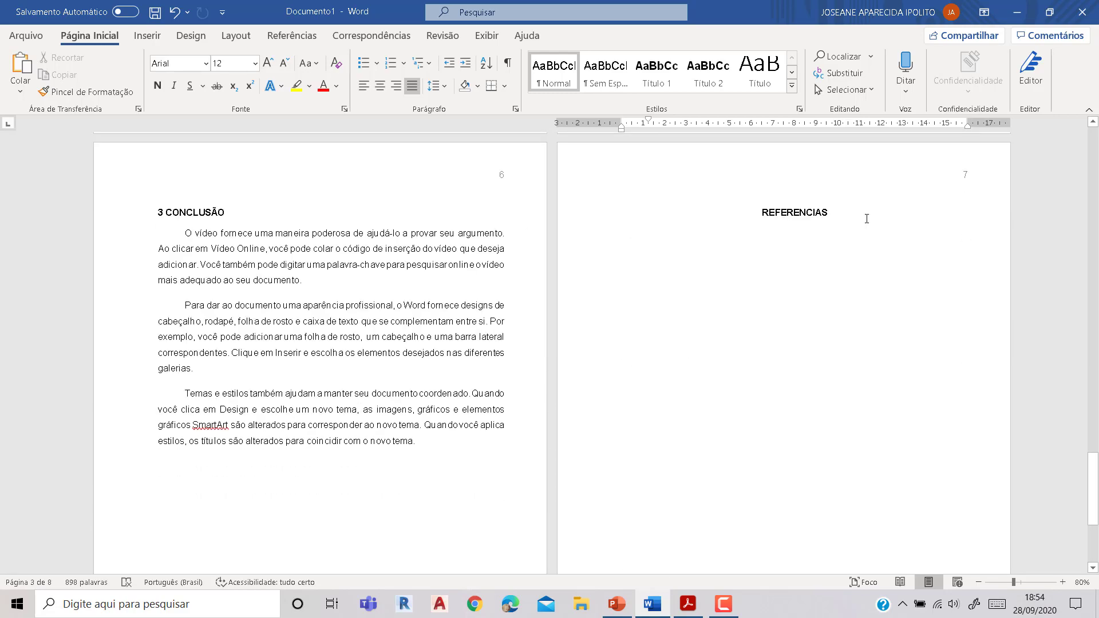
scroll(974, 233, up, 8)
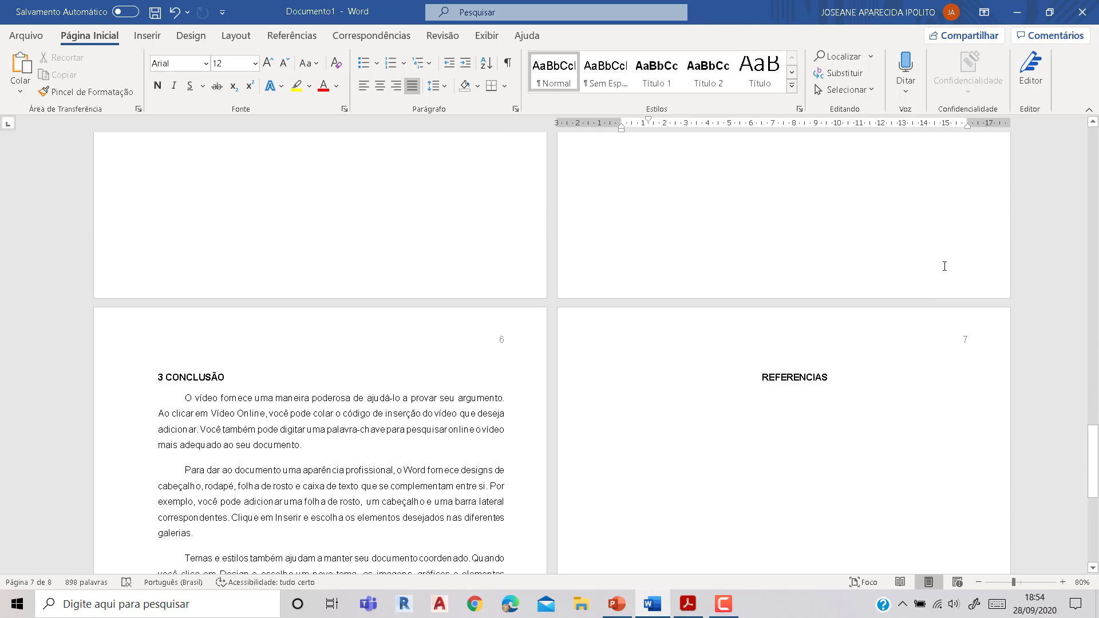
scroll(944, 266, up, 6)
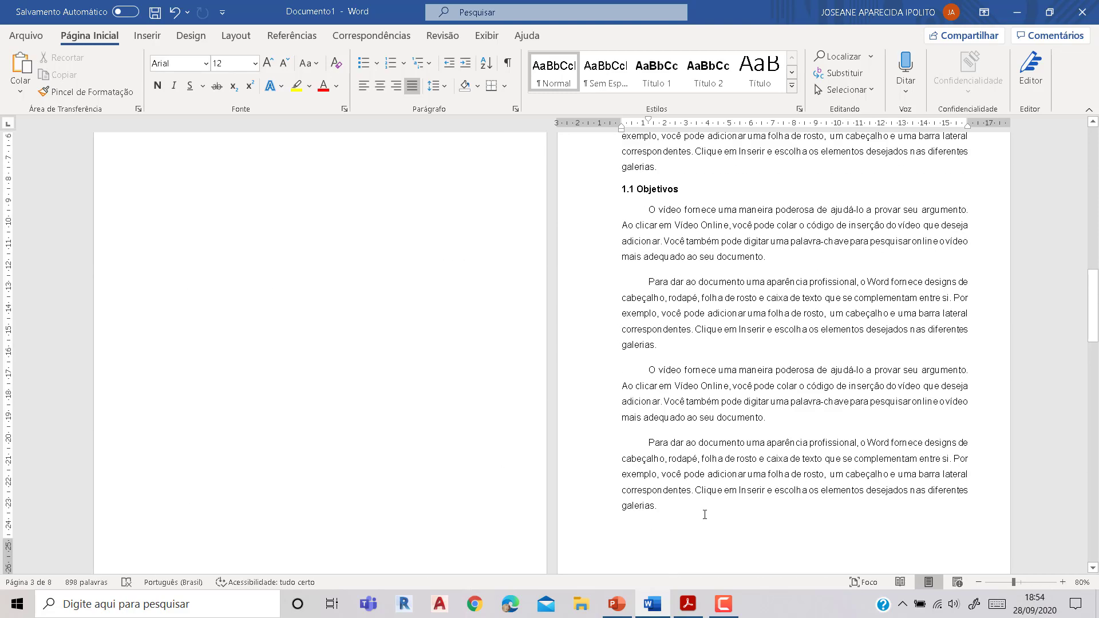
- Switch to the PowerPoint slide show and advance to the "REFERÊNCIAS" slide to read its formatting rules
click(616, 604)
click(630, 439)
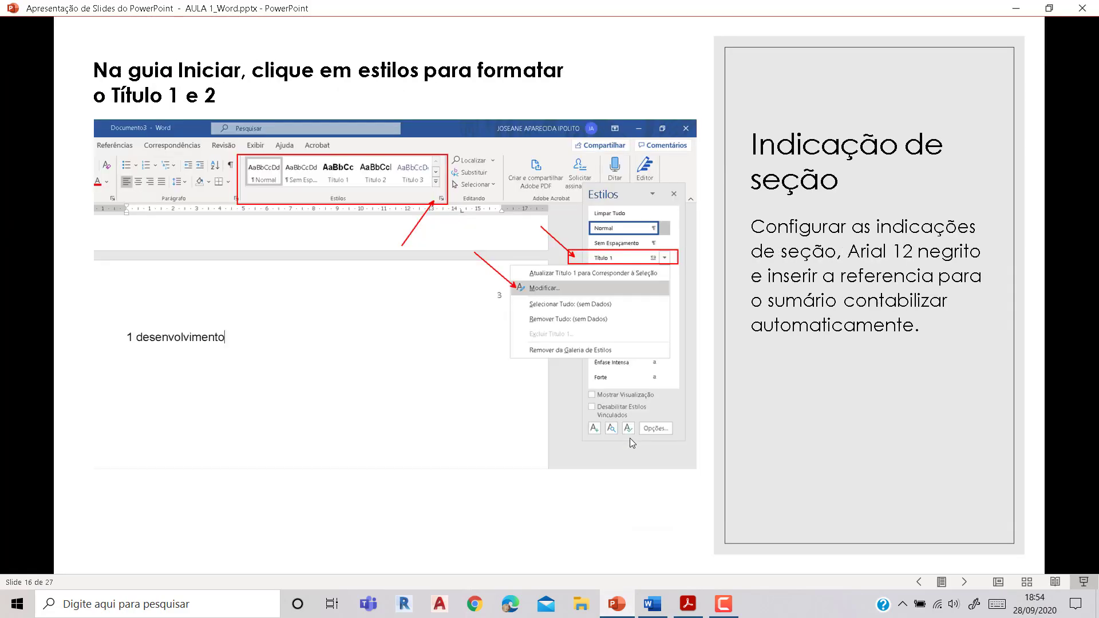
scroll(630, 438, down, 5)
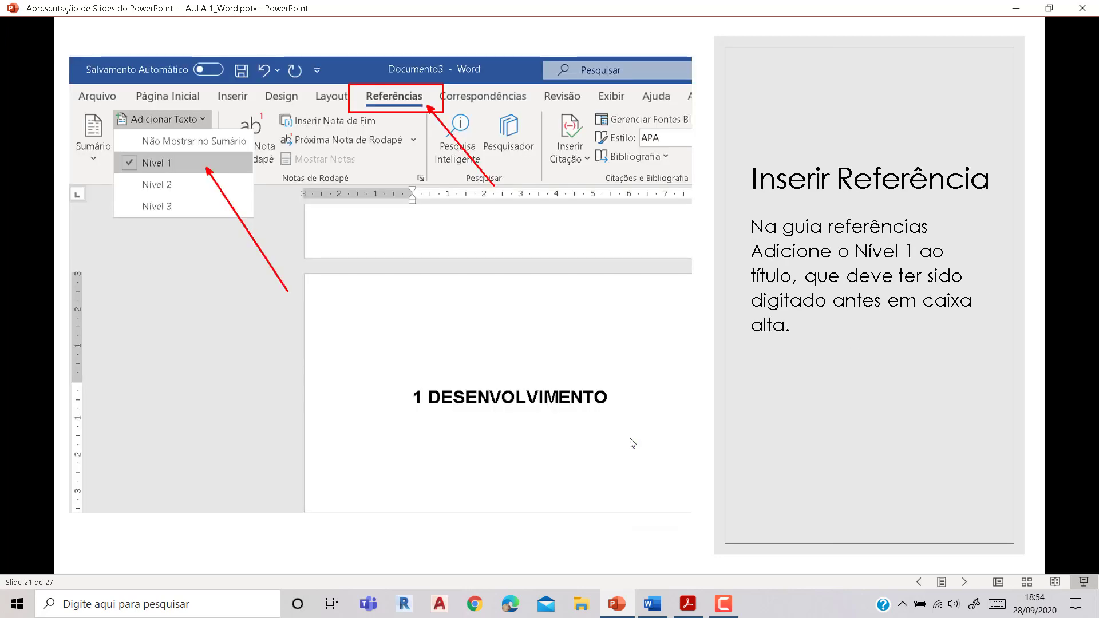
scroll(632, 442, down, 3)
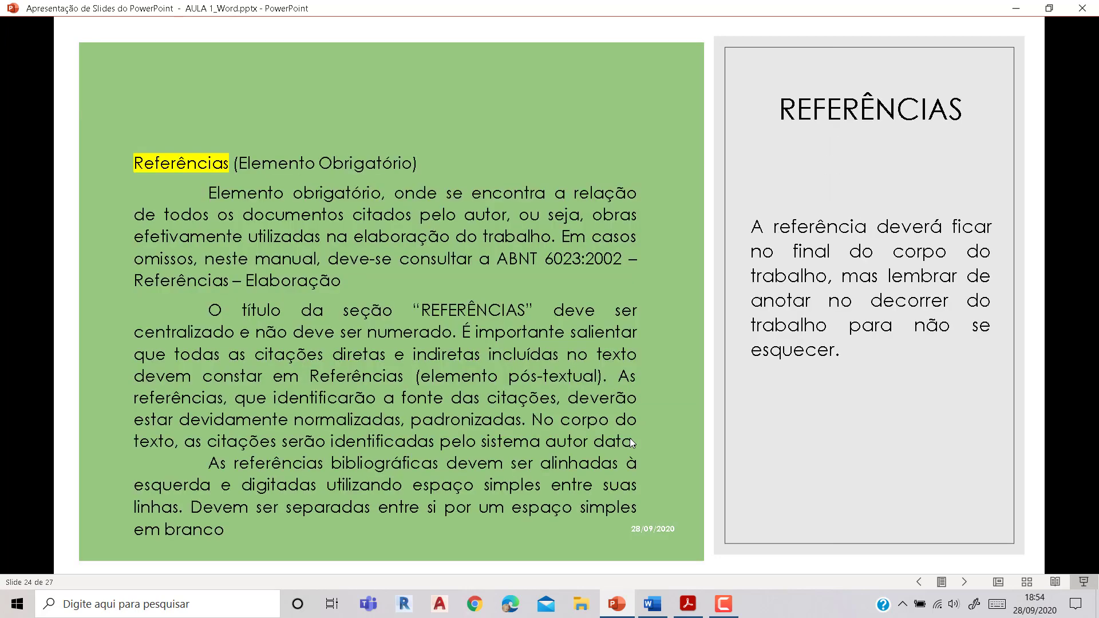